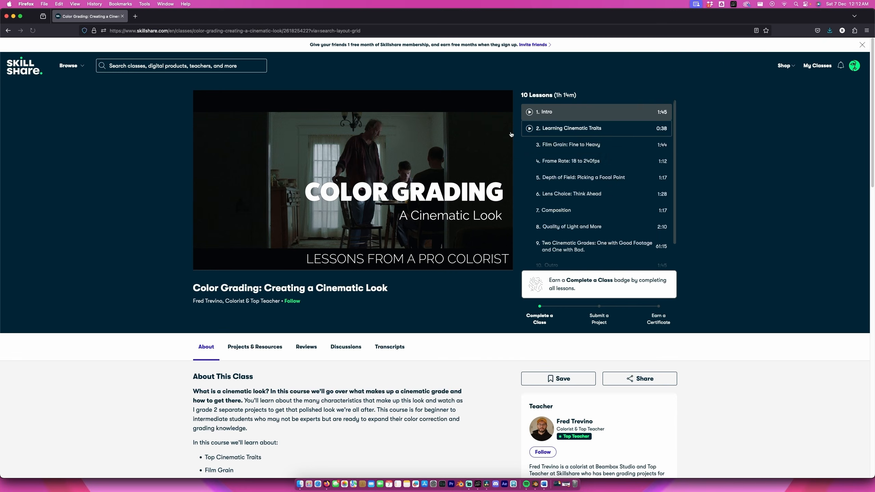
Step: Play lesson 5, "Depth of Field: Picking a Focal Point", of the Color Grading: Creating a Cinematic Look class
scroll(564, 140, "down", 1)
left_click(563, 150)
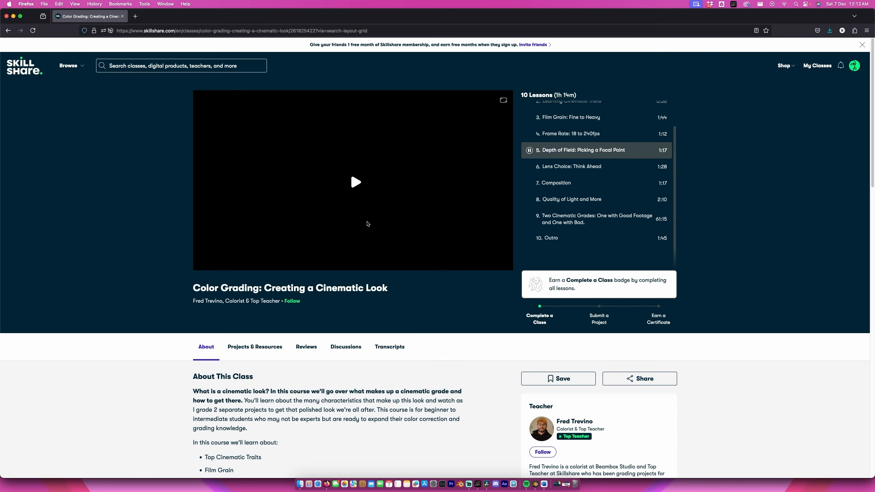
left_click(356, 182)
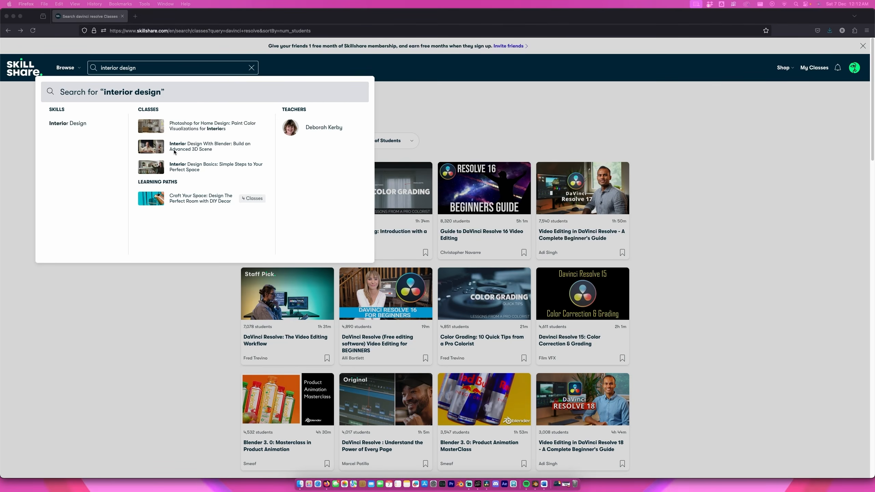
Step: Open the class Interior Design With Blender: Build an Advanced 3D Scene and play lesson 7, "Add Color and Texture"
left_click(174, 152)
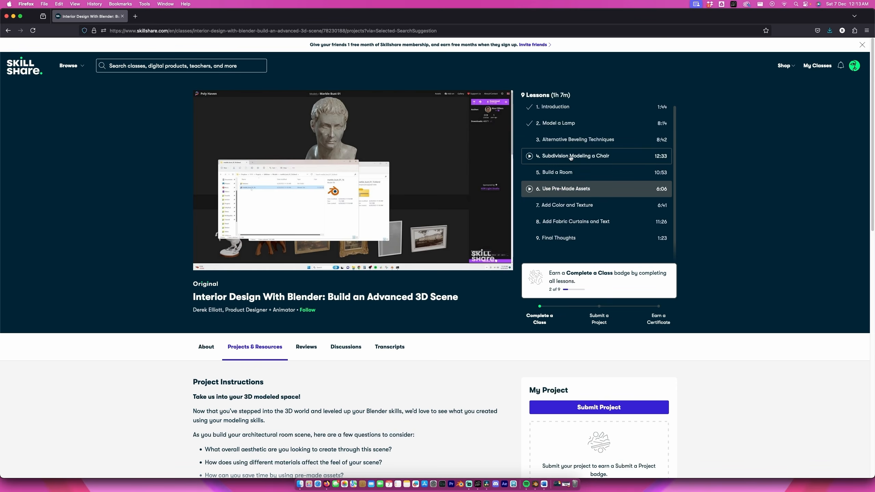
scroll(569, 169, "down", 1)
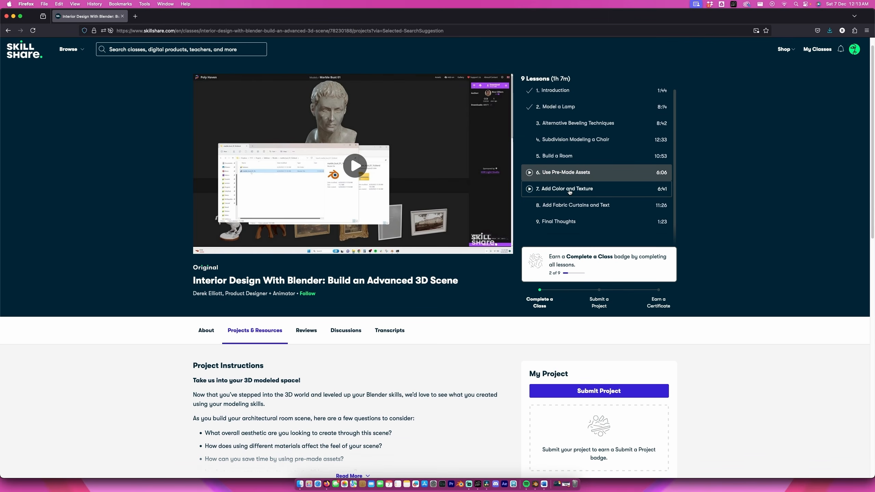
left_click(569, 192)
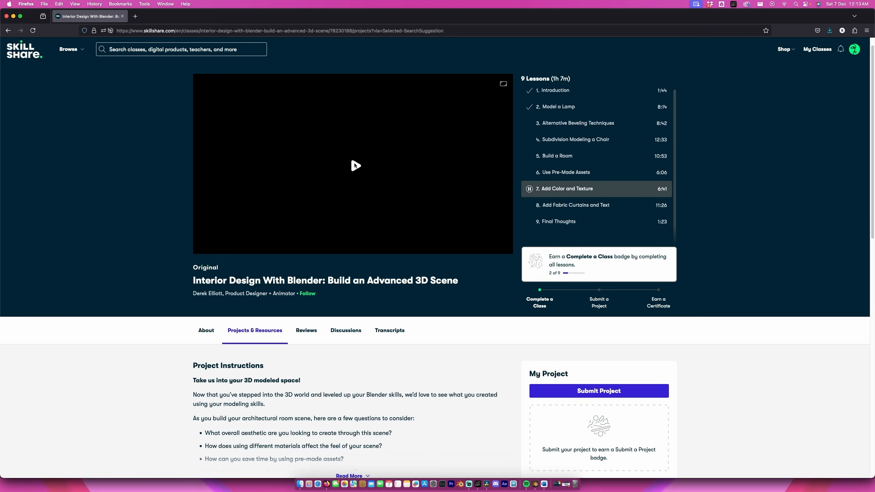
left_click(356, 165)
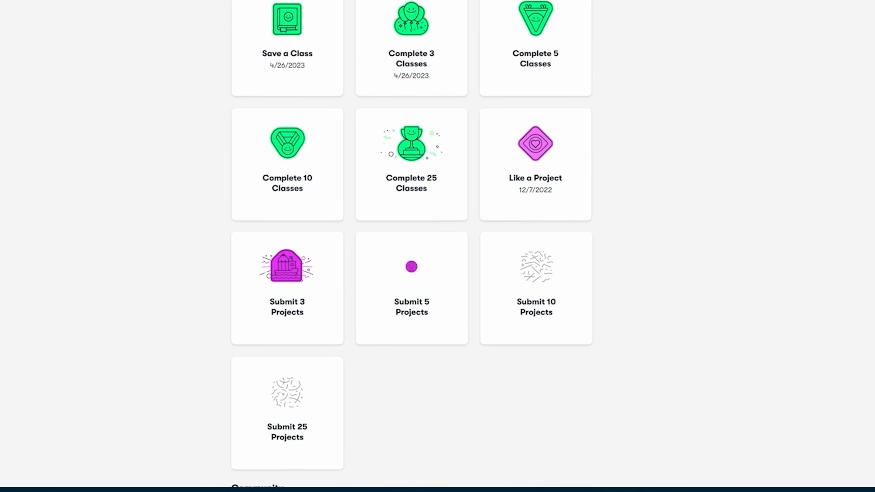
Step: Look through the class and project achievement badges and open the Learning Paths page
scroll(437, 172, "down", 5)
scroll(411, 173, "down", 3)
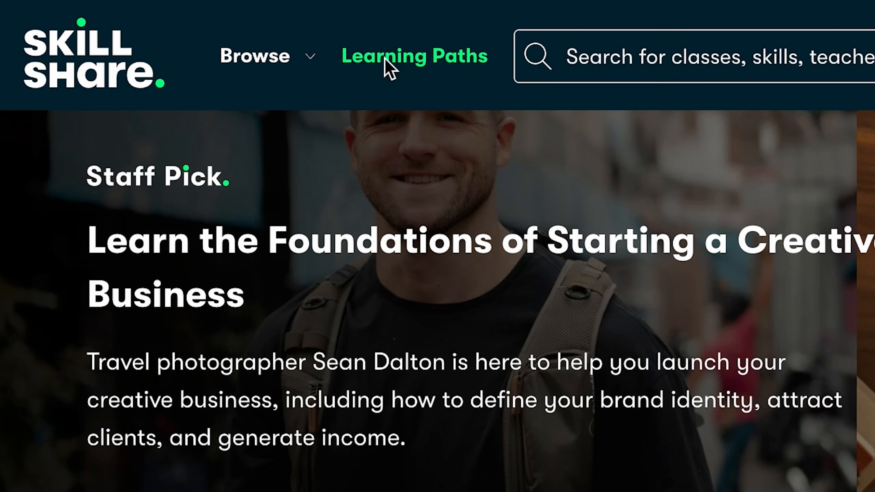
left_click(384, 58)
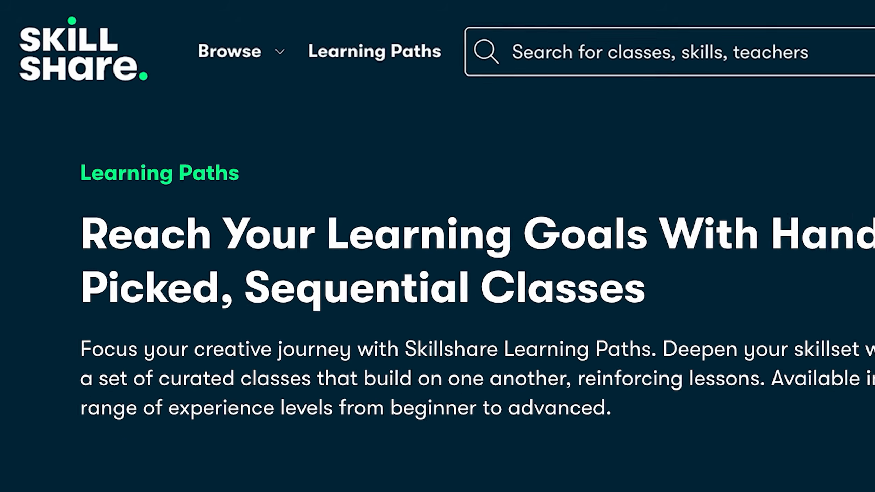
scroll(437, 246, "down", 6)
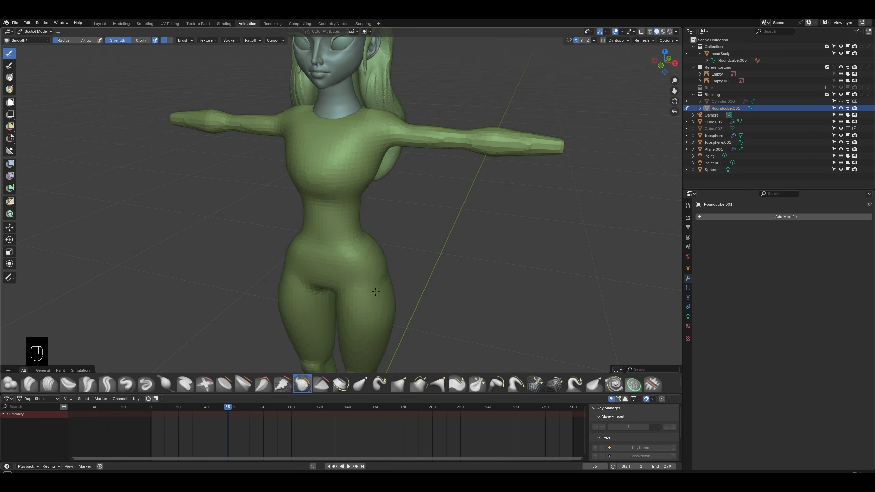
Step: In Blender, examine the blocked-out character body from the front, side and back
mouse_move(375, 292)
middle_mouse_down()
mouse_move(364, 279)
mouse_move(351, 224)
mouse_move(352, 172)
middle_mouse_up()
middle_click_drag(322, 238, 363, 220)
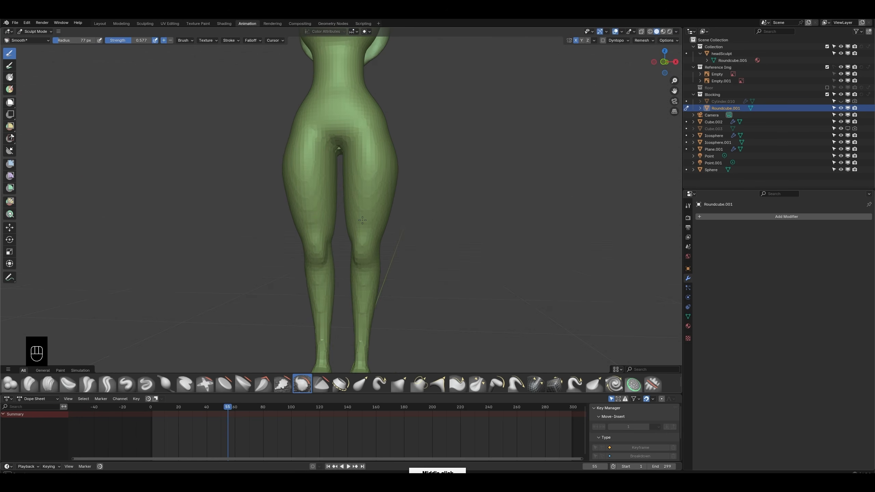
mouse_move(359, 300)
middle_mouse_down()
mouse_move(386, 303)
mouse_move(357, 313)
middle_mouse_up()
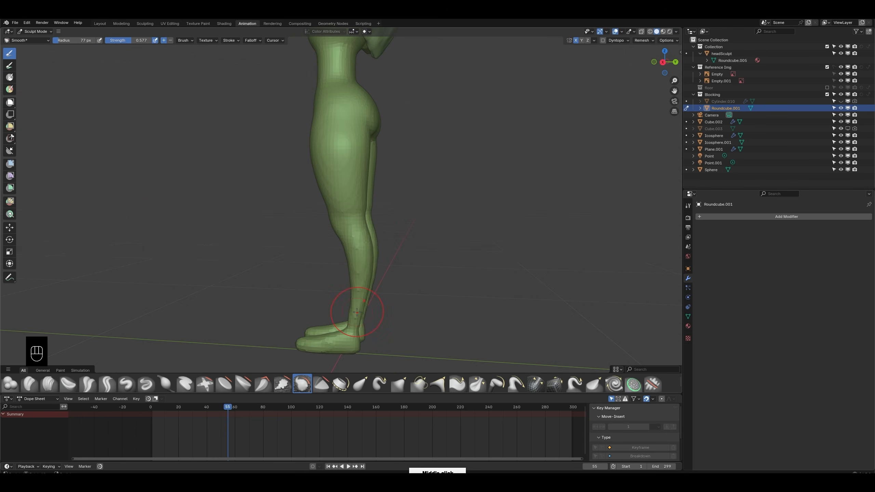
middle_click_drag(367, 133, 358, 140)
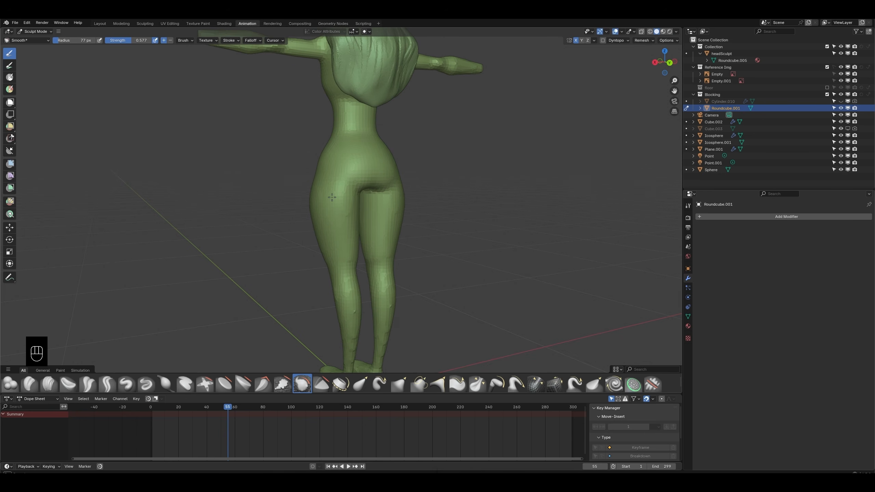
middle_click_drag(331, 197, 299, 202)
mouse_move(355, 172)
middle_mouse_down("shift")
mouse_move(358, 222)
mouse_move(395, 221)
mouse_move(377, 257)
middle_mouse_up("shift")
middle_click_drag(377, 241, 408, 242)
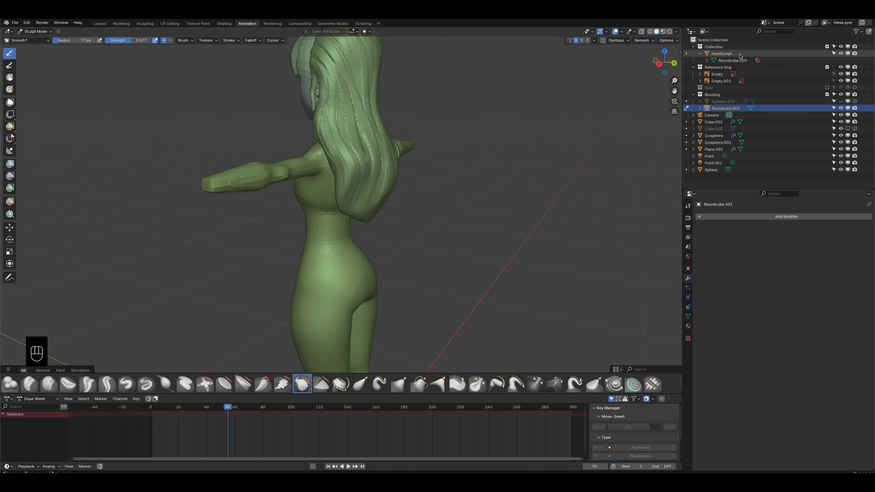
Step: Exclude the collection containing the headSculpt object from the view layer
left_click(842, 53)
left_click(841, 55)
left_click(827, 47)
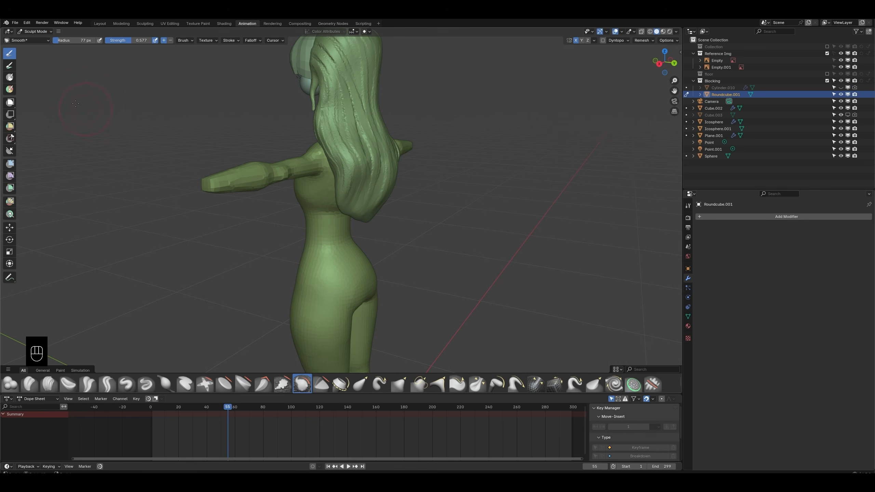
Step: In Object Mode, select the hair pieces and the eye sphere and move them to the excluded head collection
left_click(34, 32)
left_click(39, 40)
left_click(302, 62)
left_click(312, 84, "shift")
middle_click_drag(316, 83, 346, 77)
left_click(341, 94, "shift")
key("m")
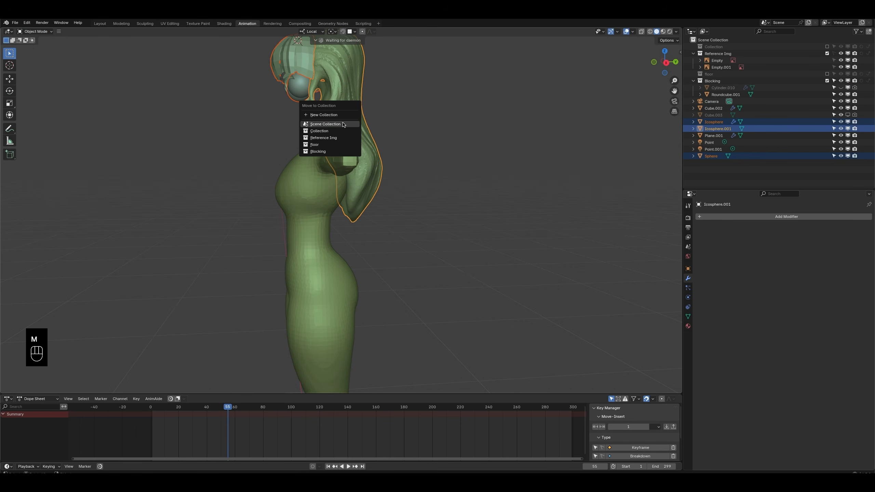
left_click(331, 132)
Step: Rename the head collection as Headsculpt
double_click(712, 47)
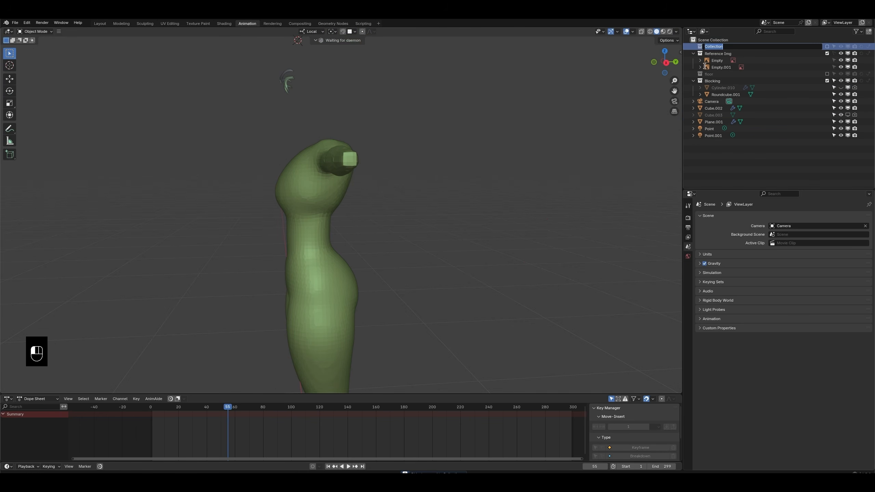
type("Headsculpt")
key("Return")
Step: Select the small facial pieces left floating above the body and move them to the Headsculpt collection
left_click_drag(267, 59, 322, 91)
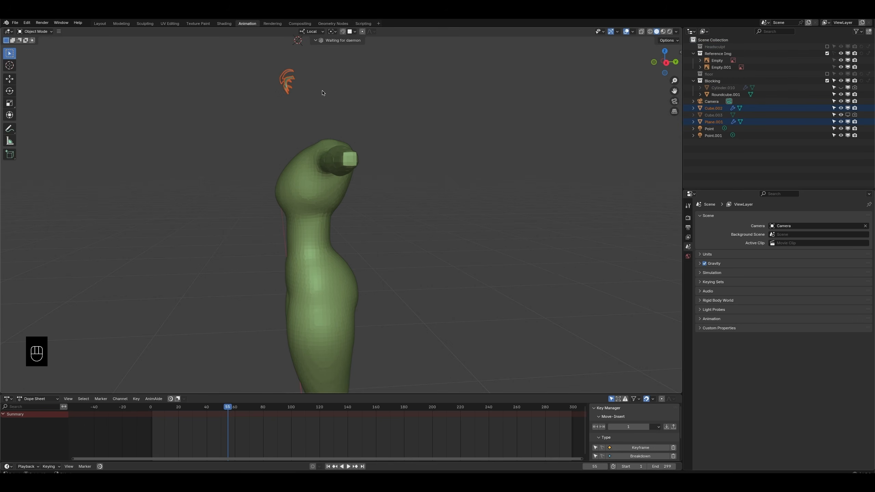
key("m")
left_click(328, 149)
Step: Select the body mesh and return it to Sculpt Mode with the Inflate/Deflate brush active
left_click(292, 185)
middle_click_drag(292, 185, 358, 216)
left_click(34, 33)
left_click(33, 54)
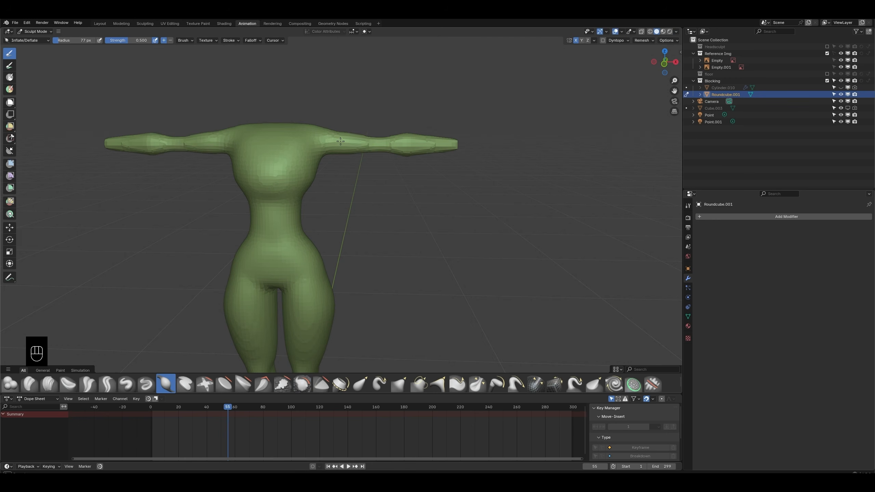
Step: Examine the headless body's torso, arms and legs from several angles and in the front view
middle_click_drag(332, 136, 405, 145)
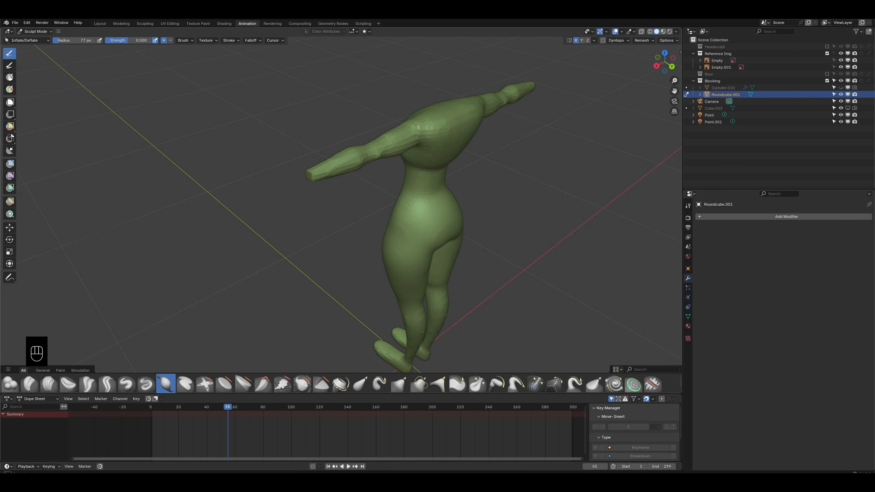
middle_click_drag(430, 143, 520, 127)
scroll(482, 179, "up", 2)
middle_click_drag(469, 207, 463, 118, "shift")
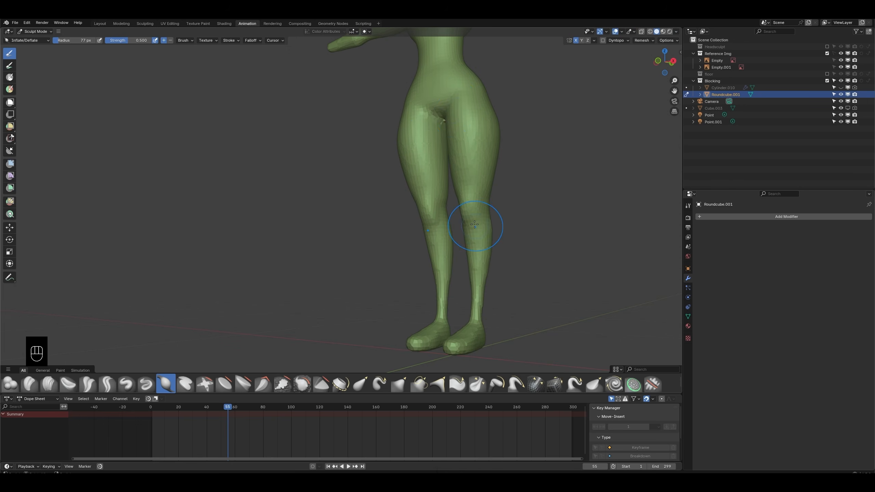
scroll(474, 224, "down", 4)
middle_click_drag(523, 83, 513, 118, "shift")
key("KP_1")
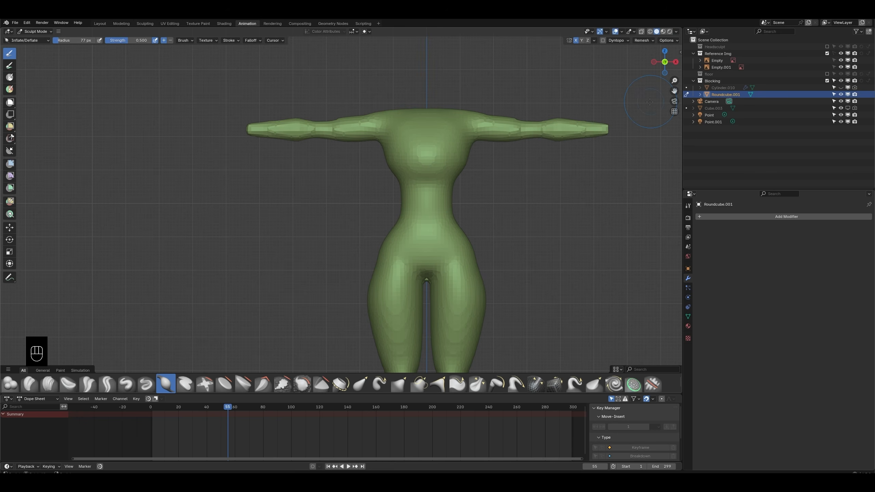
Step: Select the Empty.001 reference image, switch to Object Mode and open its image data settings
left_click(719, 68)
left_click(588, 32)
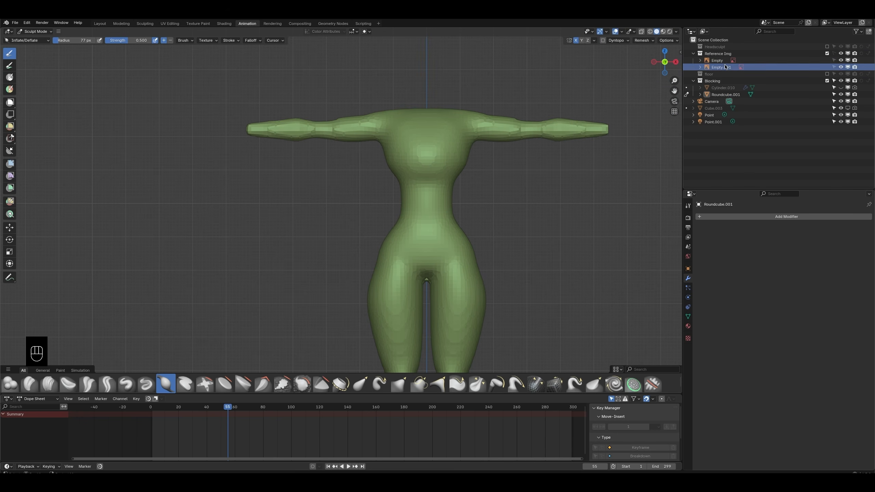
left_click(716, 73)
left_click(716, 69)
left_click(35, 32)
left_click(38, 39)
middle_click_drag(345, 211, 431, 293, "super")
middle_click_drag(431, 293, 427, 287)
left_click(688, 297)
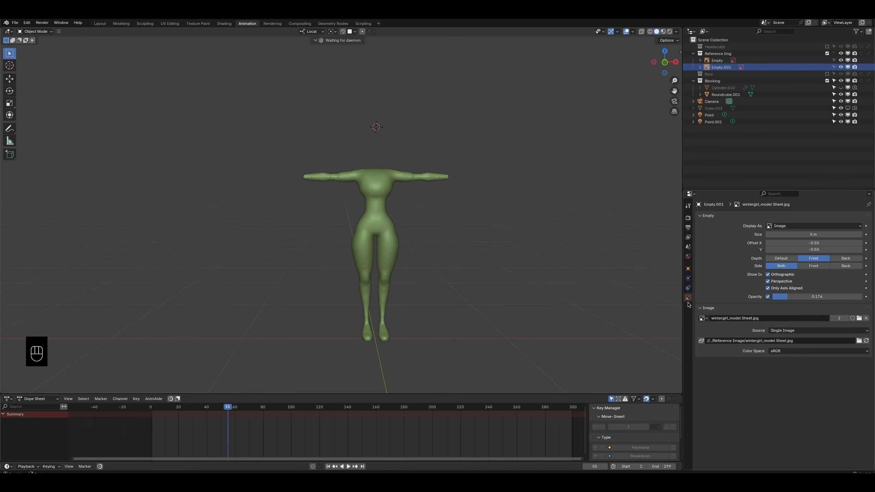
Step: Turn on the Extras viewport overlay and show the model sheet reference in front view
left_click(632, 32)
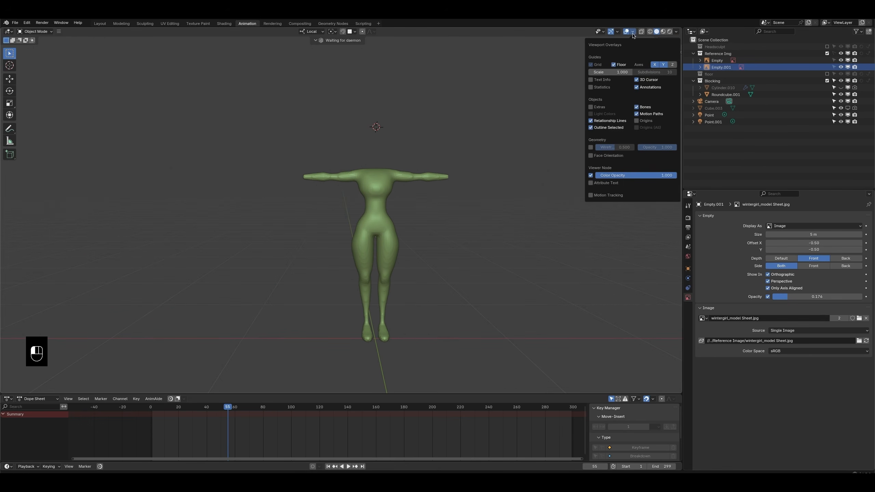
left_click(591, 108)
key("KP_1")
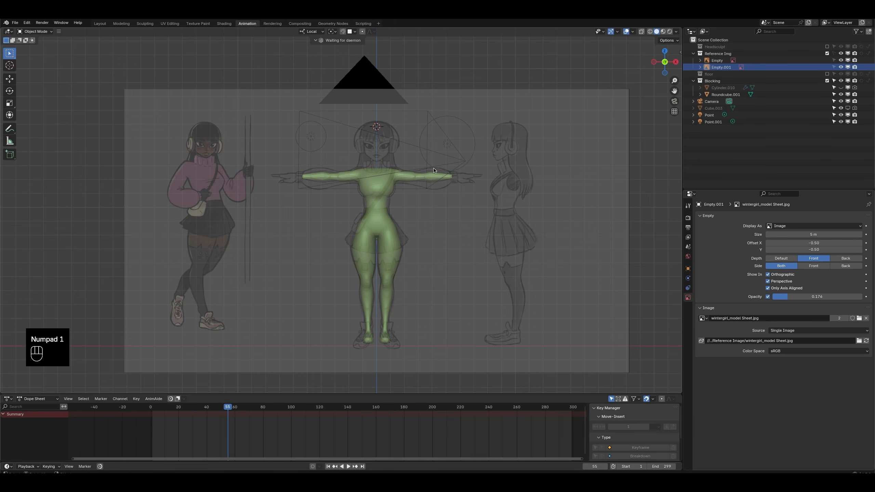
Step: Select the body mesh over the reference drawing and put it back into Sculpt Mode
middle_click_drag(390, 269, 462, 230, "ctrl")
left_click(462, 231)
middle_click_drag(601, 164, 498, 217, "shift")
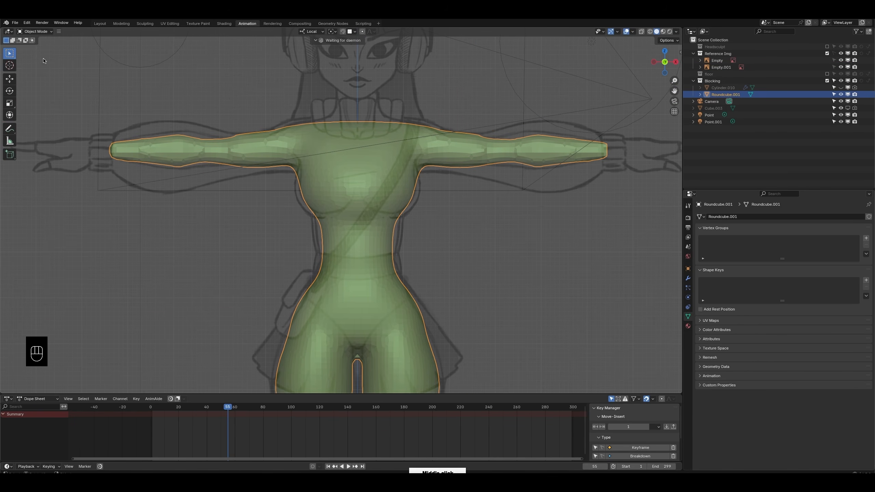
left_click(35, 32)
left_click(45, 57)
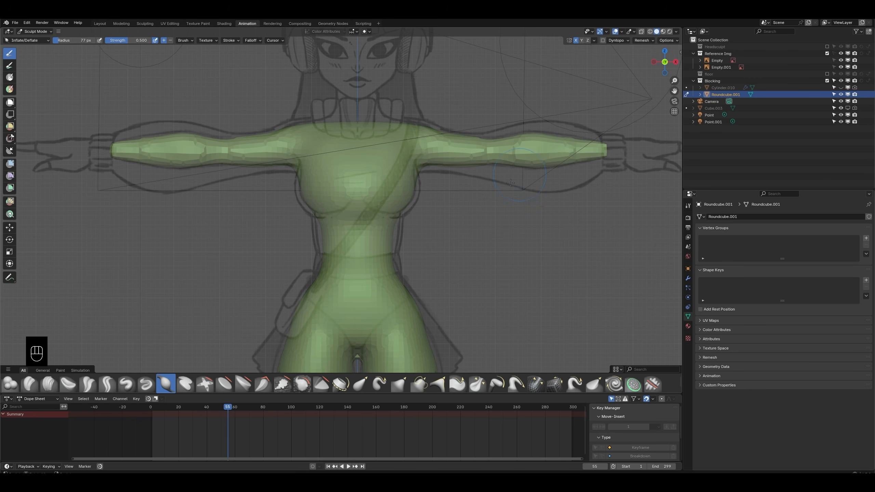
Step: Compare the body's legs, arms and torso with the front-view reference drawing
scroll(511, 182, "down", 10, "shift")
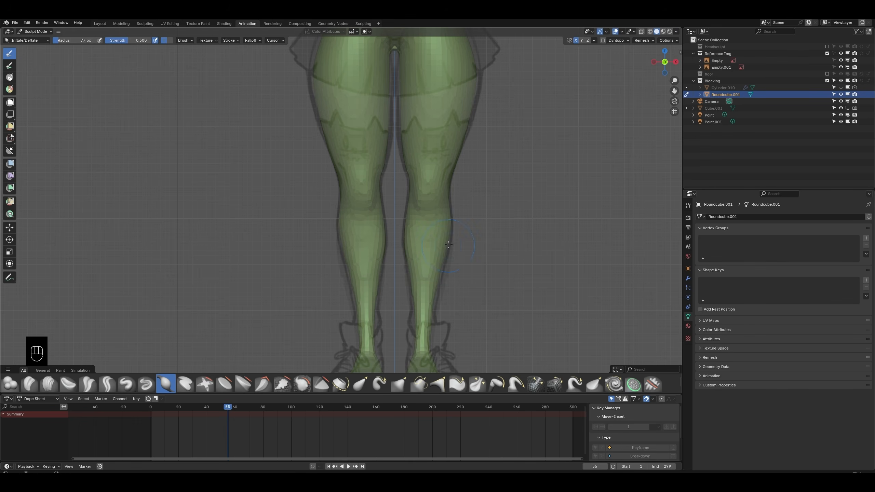
key("KP_1")
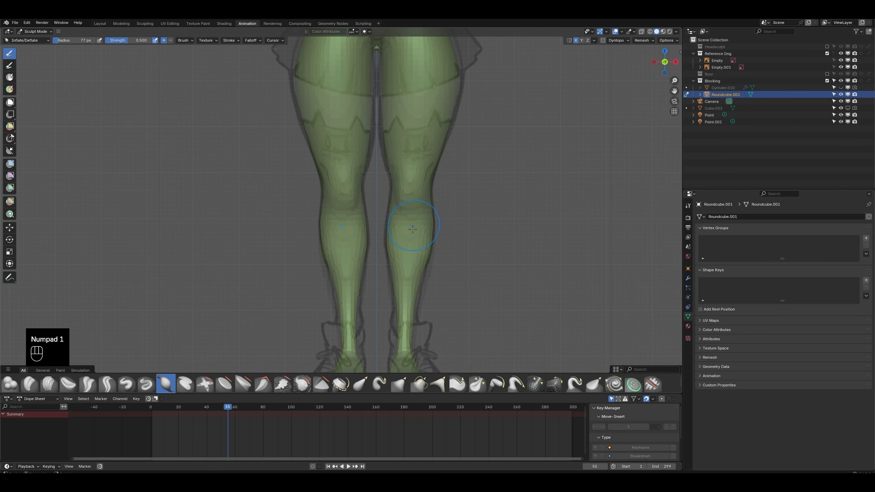
middle_click_drag(412, 230, 340, 265)
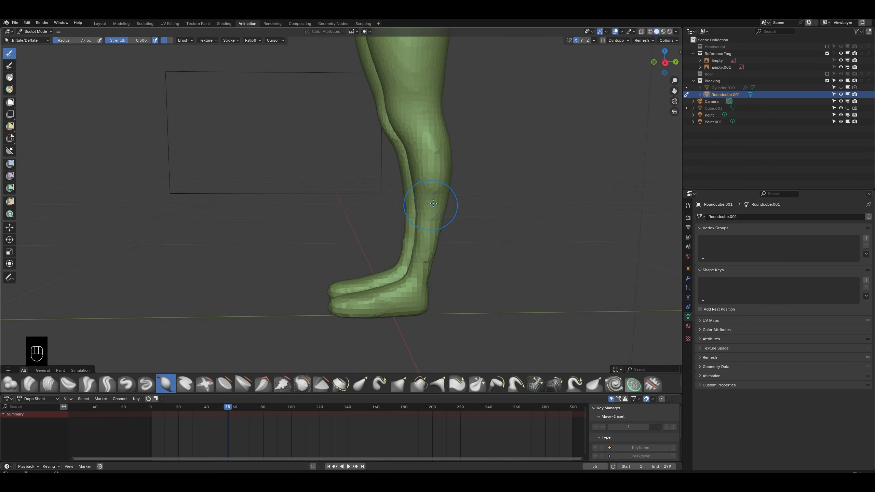
middle_click_drag(433, 204, 431, 243)
key("KP_1")
left_click_drag(545, 243, 540, 237, "shift")
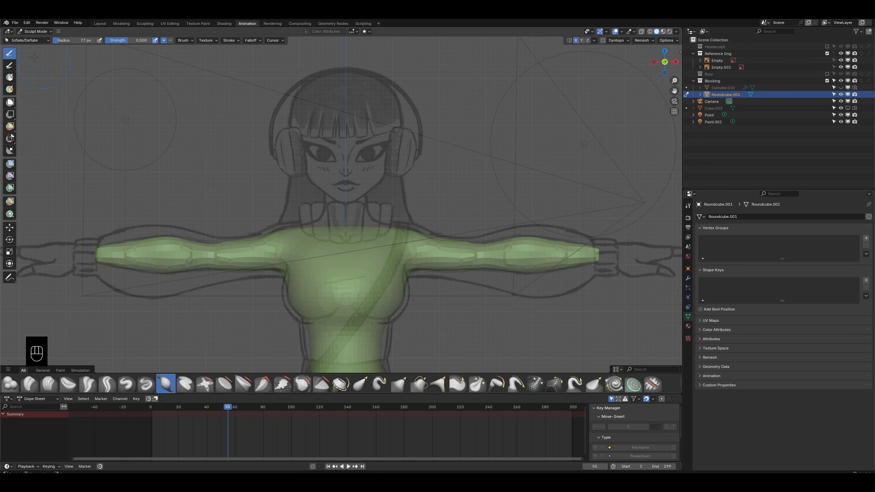
Step: Enable Dyntopo and paint a round mask over the neck area on top of the torso with the Mask brush
left_click(602, 41)
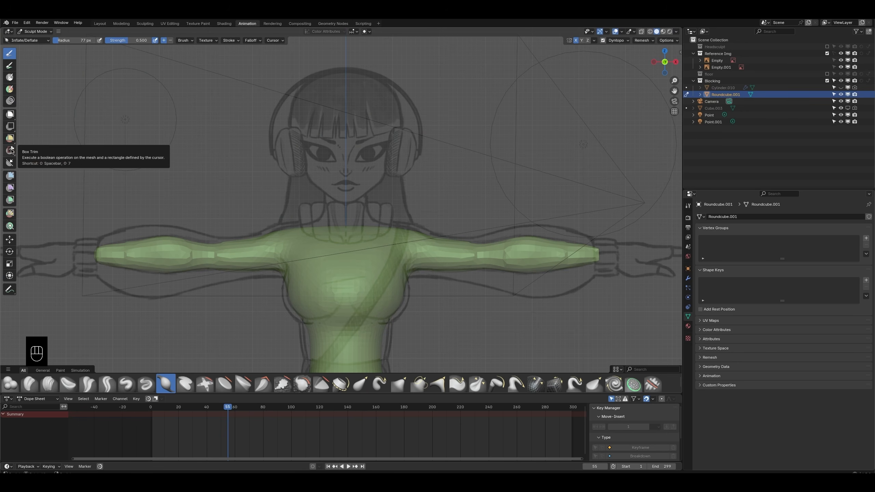
left_click(10, 76)
mouse_move(310, 206)
middle_mouse_down()
mouse_move(378, 212)
mouse_move(403, 173)
middle_mouse_up()
left_click(378, 211)
left_click(377, 211)
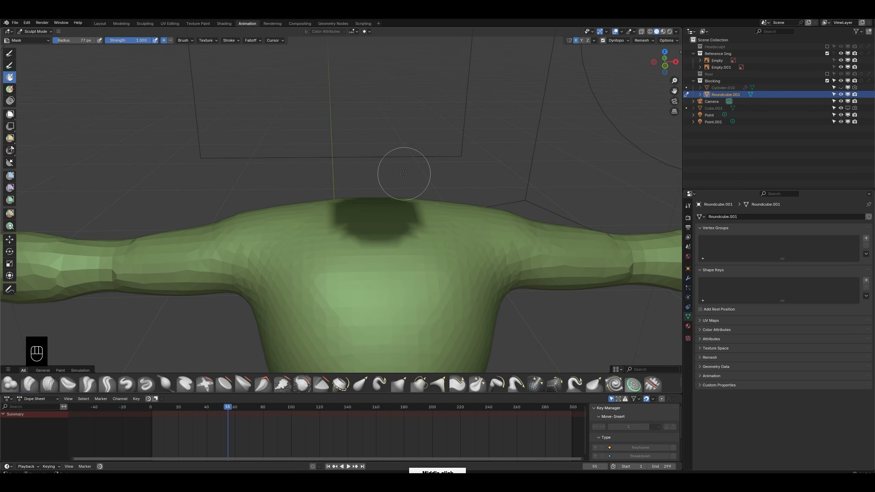
left_click_drag(329, 206, 381, 224)
middle_click_drag(380, 224, 348, 224)
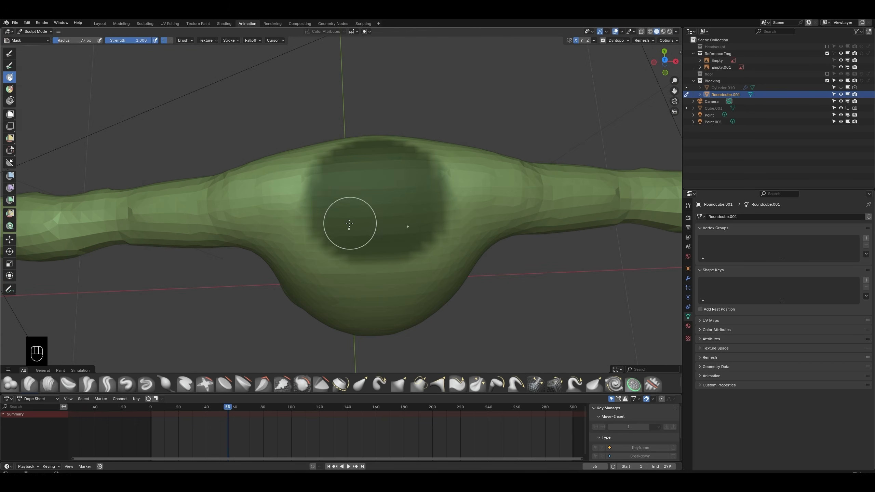
key("KP_1")
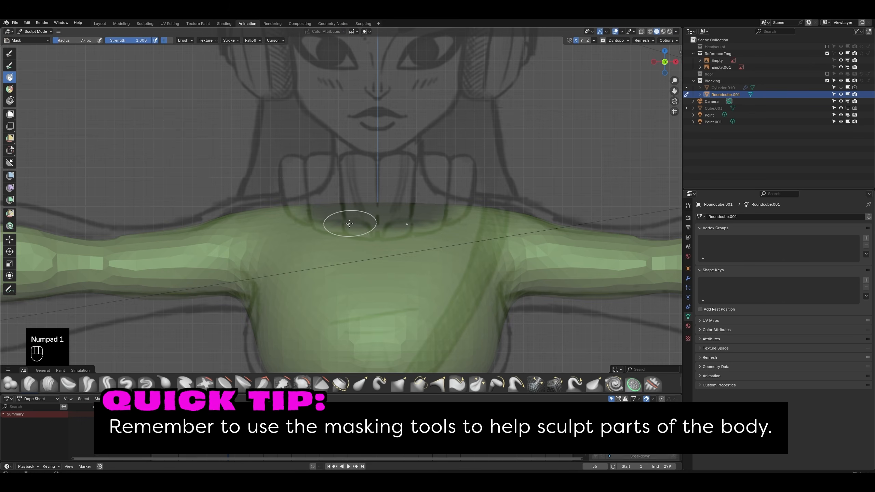
Step: Invert the mask so that only the round neck area on top of the torso can be edited
left_click(58, 32)
mouse_move(71, 53)
left_click(159, 67)
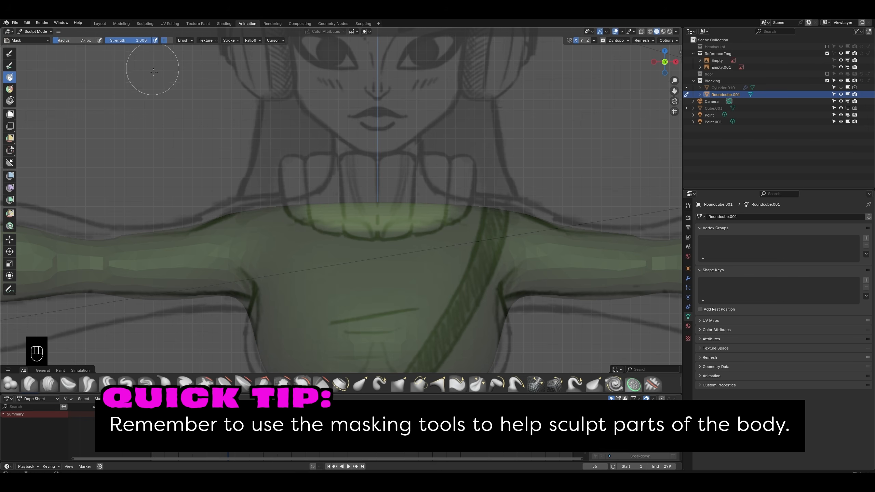
left_click(48, 370)
left_click(24, 371)
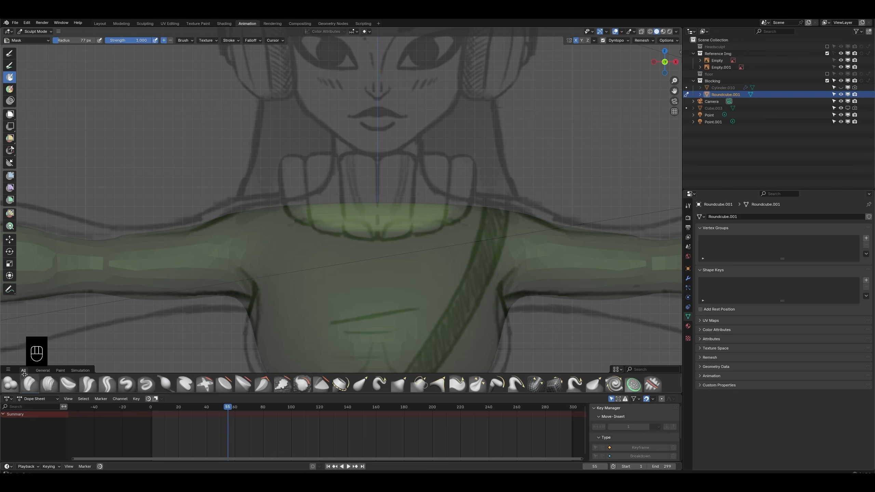
Step: Move the unmasked neck area straight up to the chin in the reference and scale its top down
left_click(9, 241)
right_click(377, 187)
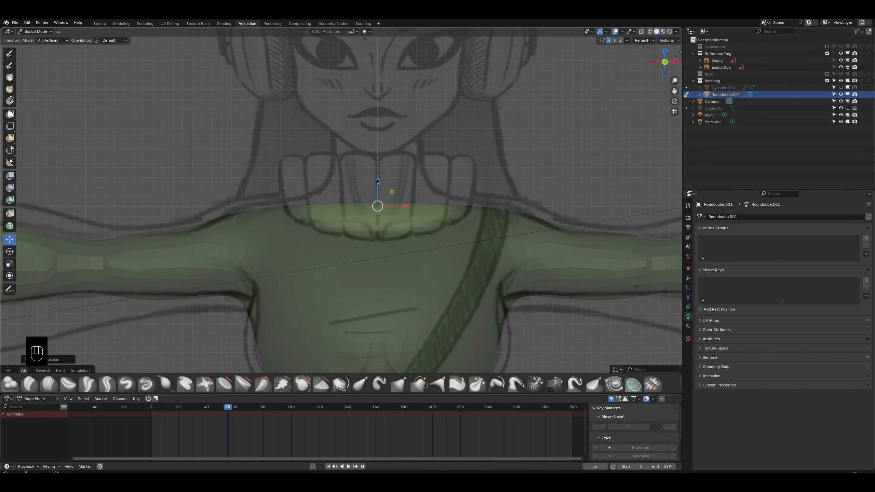
mouse_move(377, 180)
left_mouse_down()
mouse_move(377, 63)
mouse_move(377, 111)
mouse_move(315, 154)
left_mouse_up()
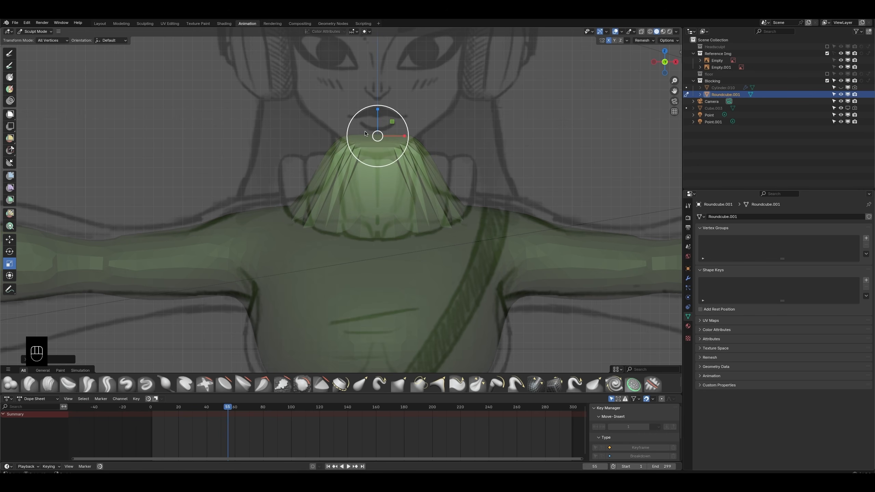
left_click_drag(365, 134, 365, 167)
Step: Clear the mask from the whole body mesh
middle_click_drag(385, 239, 381, 223)
left_click(58, 31)
mouse_move(83, 52)
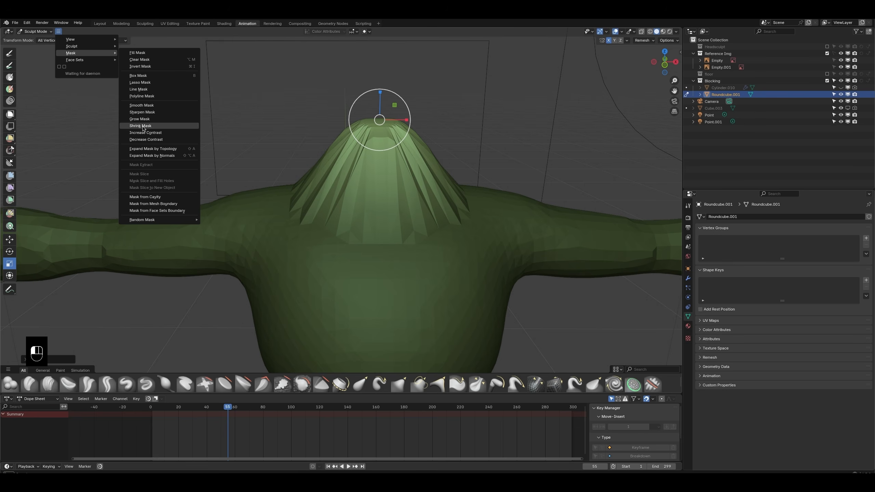
left_click(158, 61)
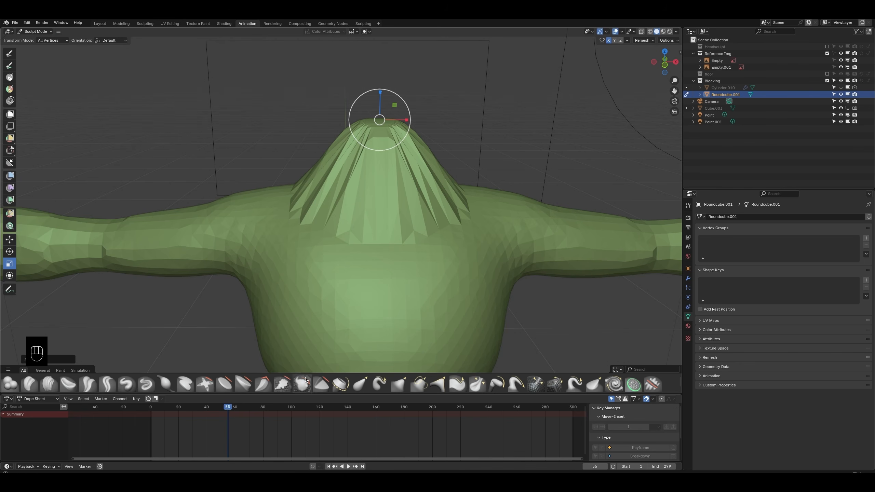
Step: Rework the stretched neck faces with the Flatten/Contrast brush under Dyntopo, showing the wireframe overlay temporarily to check mesh density
left_click(224, 383)
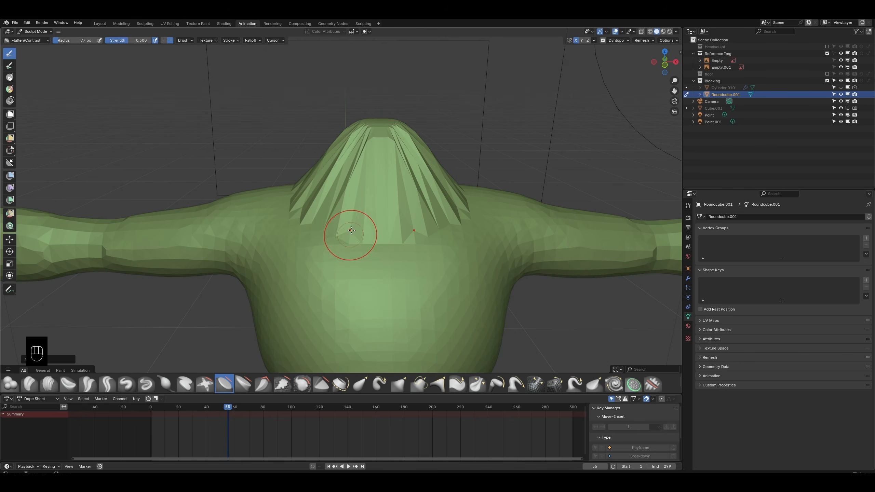
mouse_move(379, 152)
middle_mouse_down()
mouse_move(506, 179)
mouse_move(488, 201)
mouse_move(475, 186)
middle_mouse_up()
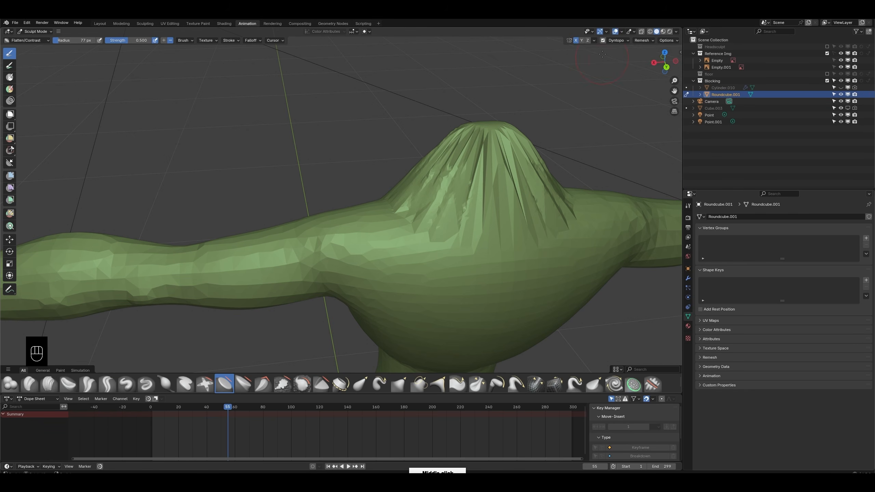
left_click(621, 31)
left_click(580, 148)
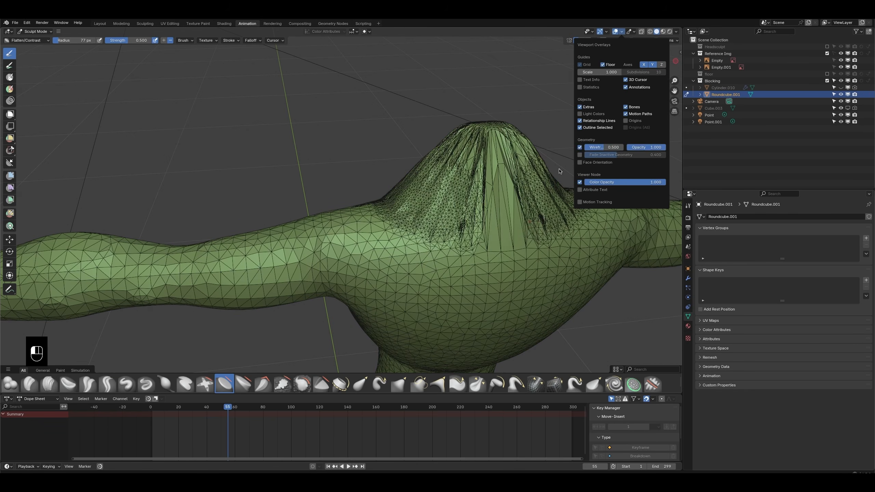
middle_click_drag(465, 269, 445, 300)
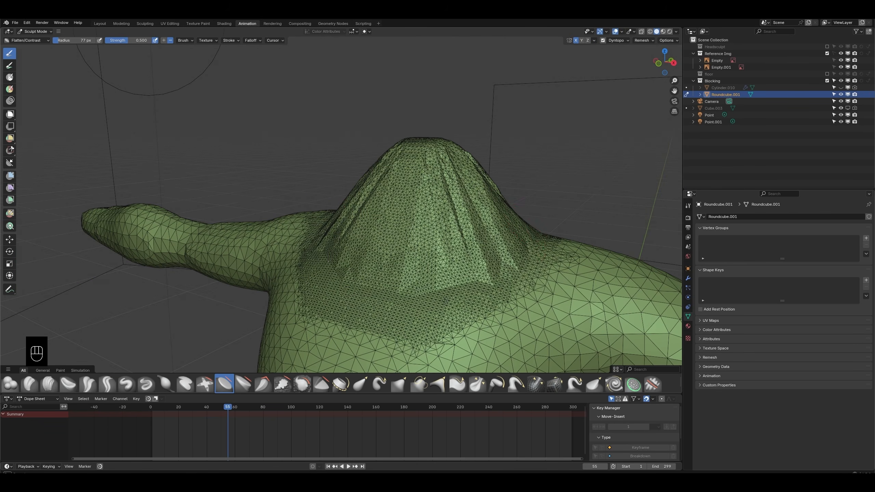
left_click(622, 31)
left_click(580, 147)
key("KP_1")
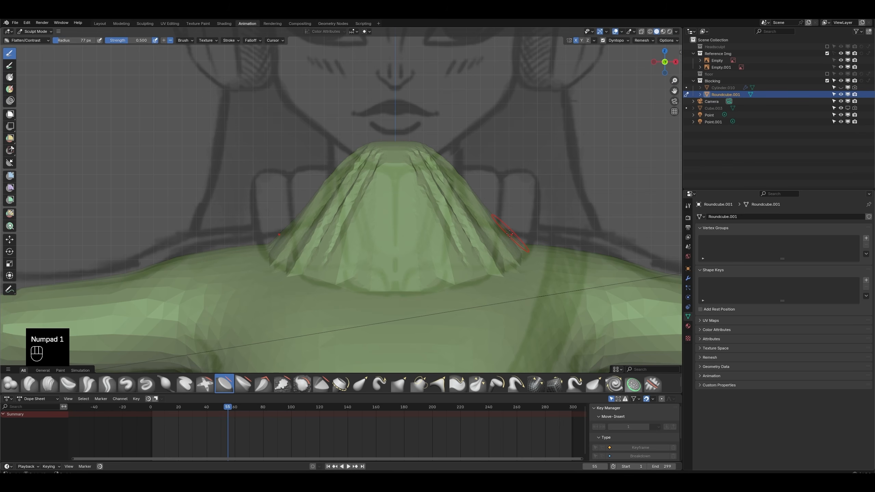
Step: Shape the neck into a wide column in front view with the Elastic Grab brush and the Grab brush at radius 212 px
left_click(362, 386)
mouse_move(435, 161)
left_mouse_down()
mouse_move(450, 141)
mouse_move(449, 214)
mouse_move(491, 259)
mouse_move(452, 249)
mouse_move(458, 235)
mouse_move(410, 97)
left_mouse_up()
key("f")
left_click(501, 261)
left_click(400, 384)
left_click_drag(517, 248, 500, 234)
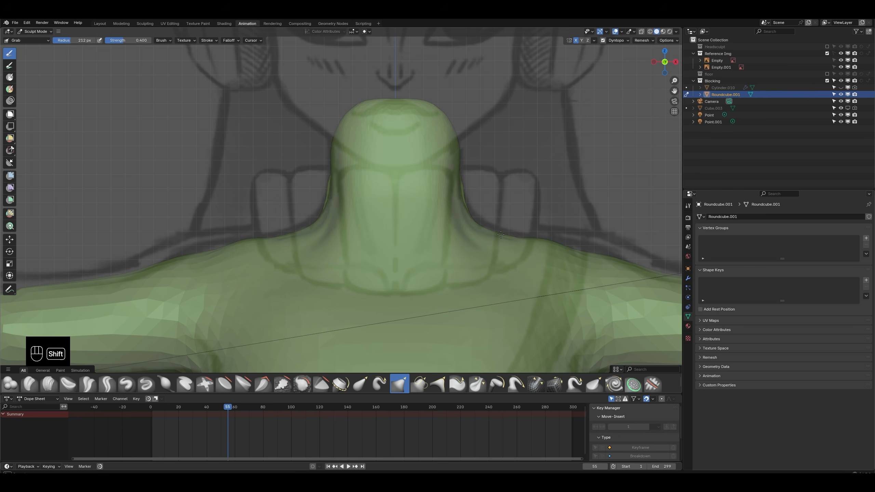
Step: Pull the back and top of the neck upward and outward in side view with the Grab brush, smoothing the surface
key("KP_3")
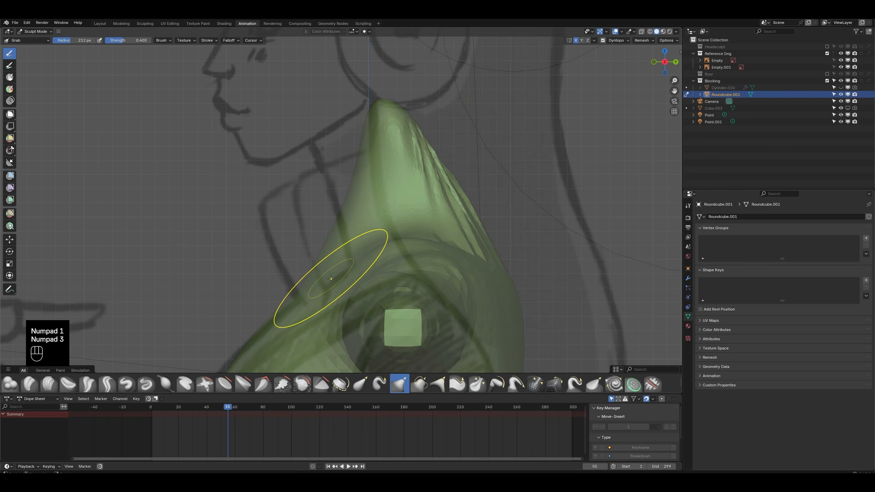
mouse_move(452, 179)
left_mouse_down()
mouse_move(473, 150)
mouse_move(452, 88)
left_mouse_up()
left_click_drag(473, 129, 482, 133)
left_click_drag(462, 148, 454, 168, "shift")
left_click_drag(464, 235, 467, 155, "shift")
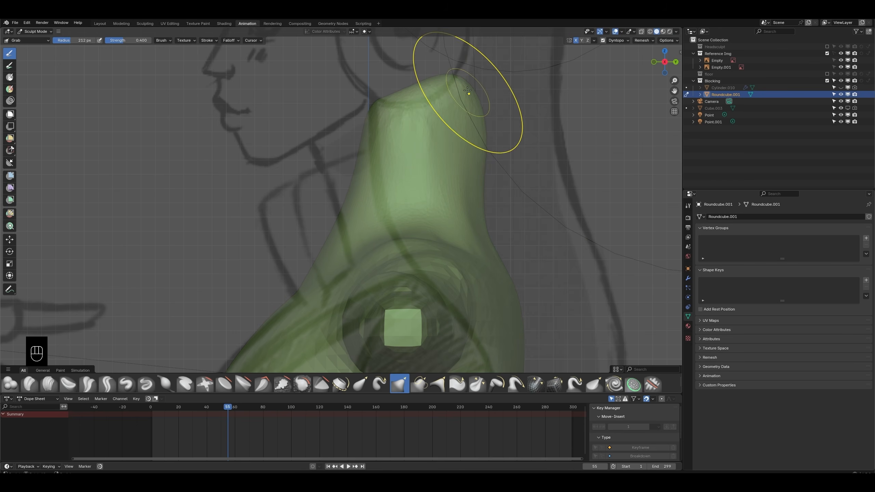
mouse_move(469, 88)
left_mouse_down()
mouse_move(473, 65)
mouse_move(463, 58)
left_mouse_up()
left_click_drag(426, 99, 412, 78)
left_click_drag(409, 118, 448, 95, "shift")
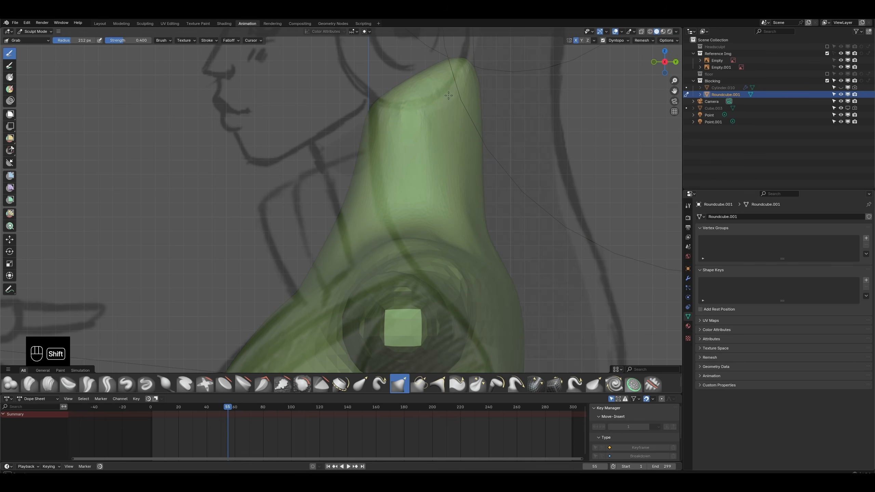
Step: Tilt the neck forward in side view with the Pose brush at radius 454 px
left_click(496, 384)
key("f")
left_click(432, 70)
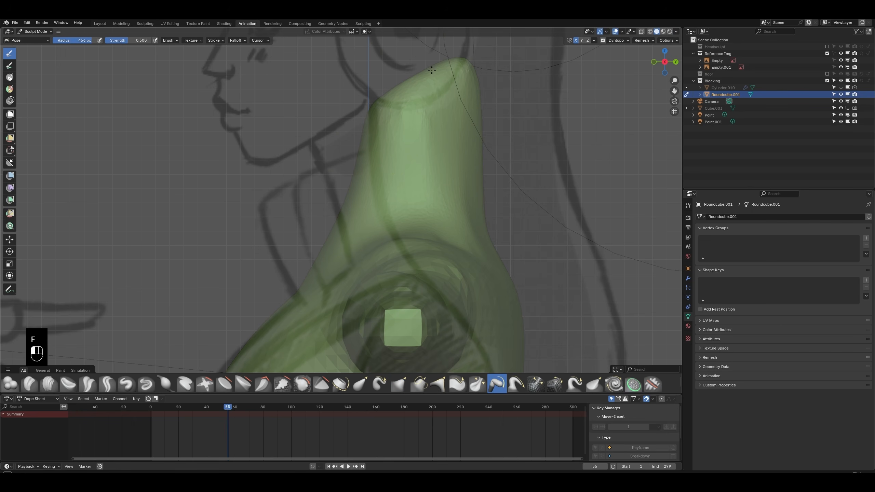
left_click_drag(431, 70, 376, 80)
Step: Smooth the crease around the base of the neck and its transition into the shoulders, front and back
middle_click_drag(400, 293, 429, 244)
key("f")
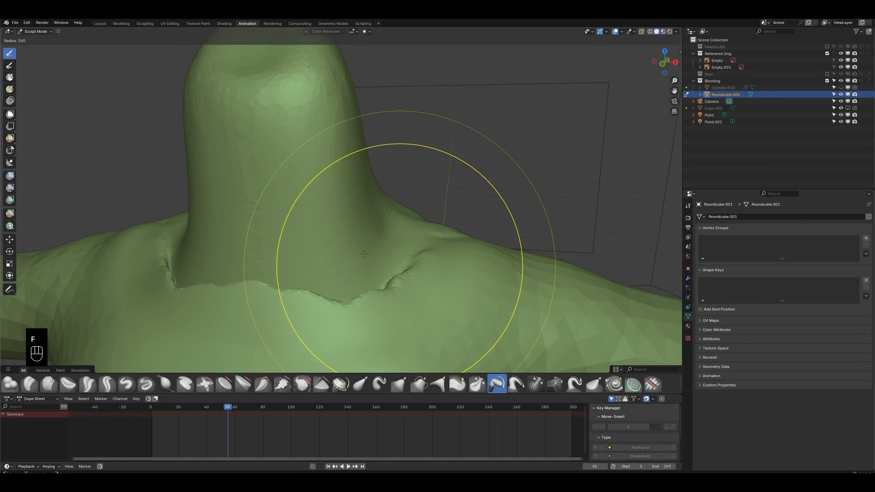
left_click(326, 251)
mouse_move(326, 245)
left_mouse_down("shift")
mouse_move(310, 282)
mouse_move(263, 311)
mouse_move(296, 303)
left_mouse_up("shift")
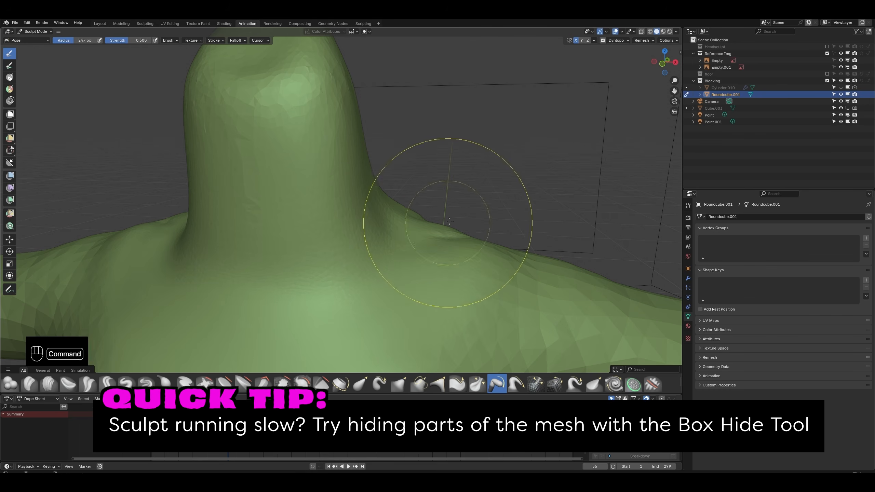
middle_click_drag(450, 221, 460, 239)
key("f")
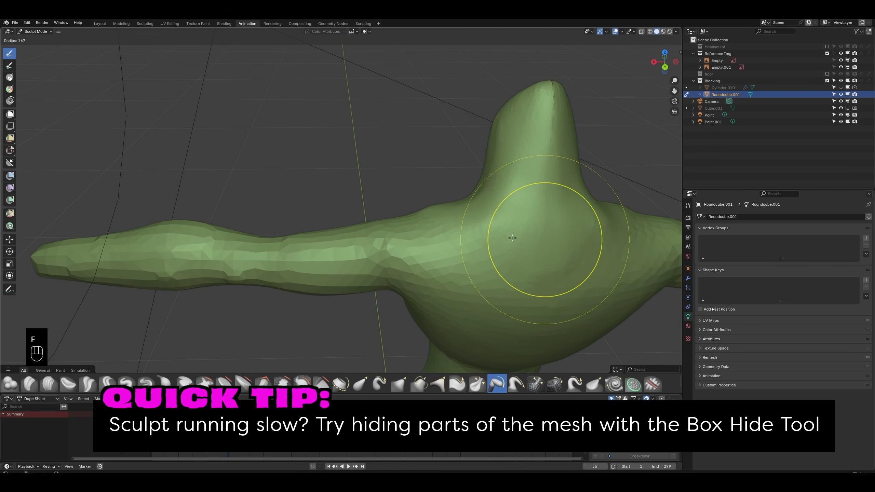
left_click(527, 239)
mouse_move(550, 96)
middle_mouse_down()
mouse_move(522, 177)
mouse_move(264, 351)
middle_mouse_up()
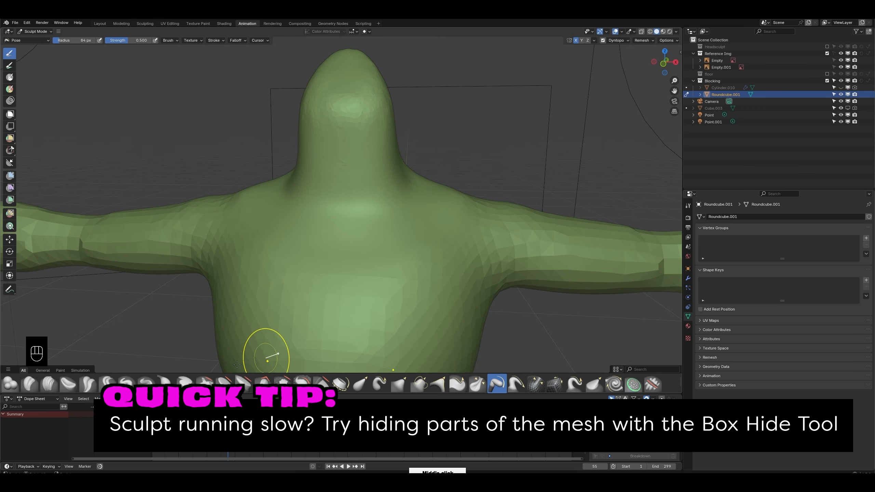
Step: Build up the shoulder and shoulder blade forms on the upper back with the Clay Strips brush at radius 74 px
left_click(48, 388)
mouse_move(344, 206)
middle_mouse_down()
mouse_move(455, 230)
mouse_move(504, 225)
middle_mouse_up()
key("f")
left_click(457, 201)
mouse_move(489, 172)
left_mouse_down()
mouse_move(524, 190)
mouse_move(562, 233)
left_mouse_up()
middle_click_drag(563, 233, 465, 215)
left_click_drag(465, 215, 575, 259)
middle_click_drag(577, 268, 463, 306)
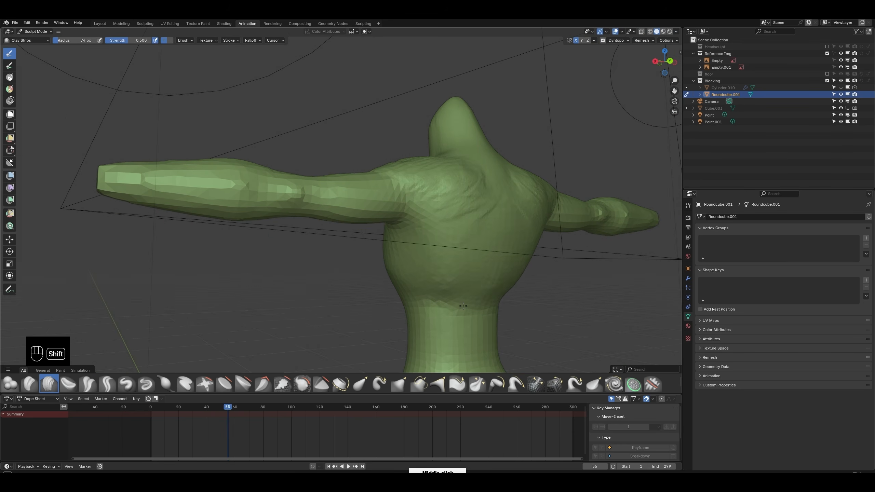
Step: Extend the Clay Strips strokes down the back to shape the spine area, and smooth the lower back
left_click_drag(478, 212, 530, 255)
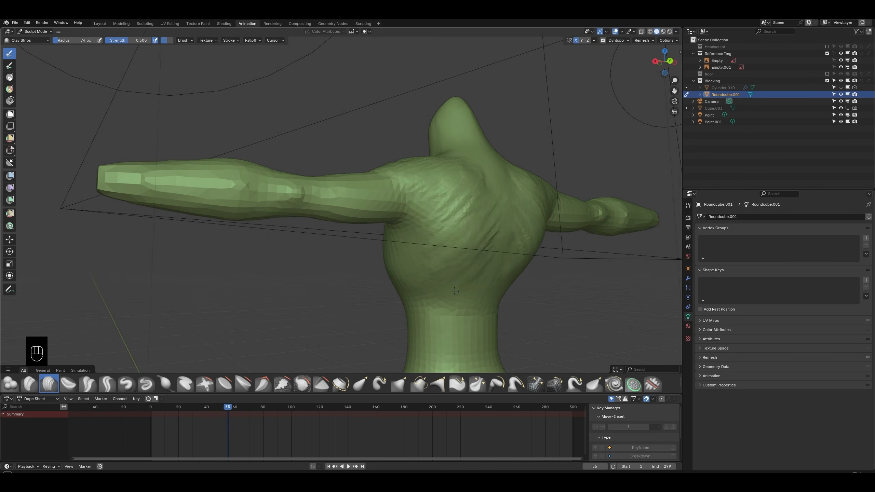
middle_click_drag(452, 316, 443, 225, "shift")
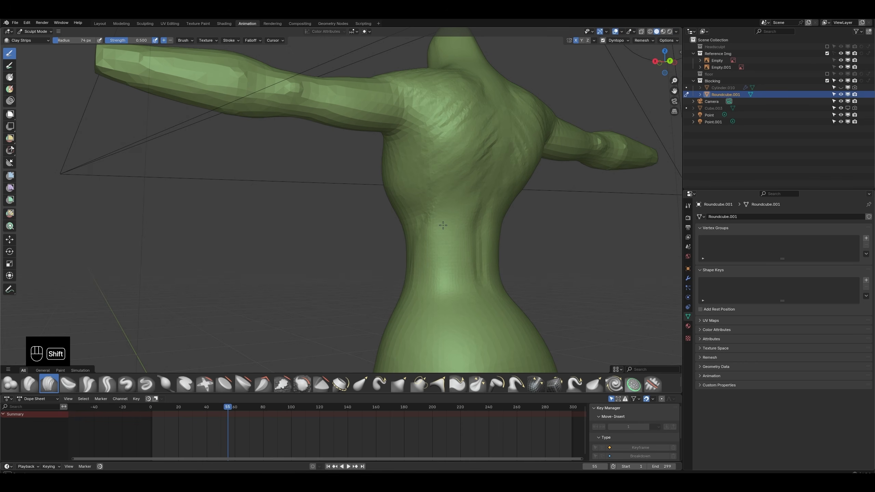
middle_click_drag(457, 159, 489, 201)
mouse_move(455, 64)
middle_mouse_down()
mouse_move(368, 174)
mouse_move(344, 181)
middle_mouse_up()
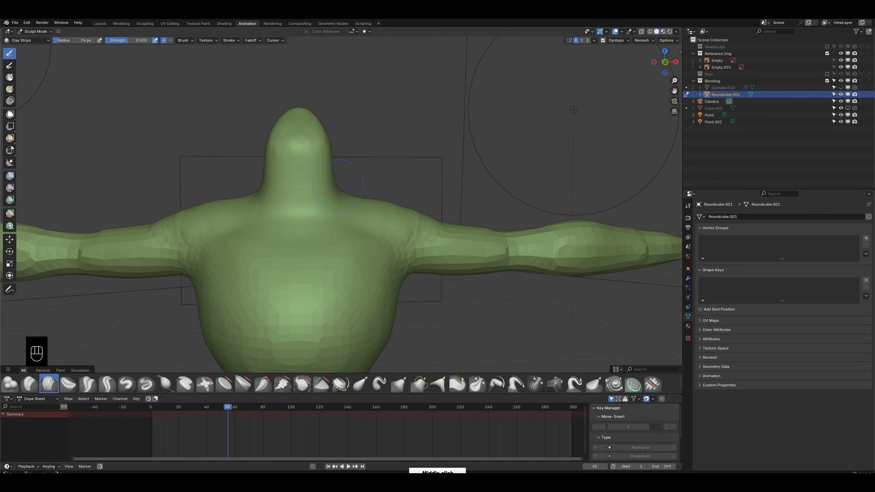
Step: Try to reshape the upper neck against the front-view reference with the Elastic Grab brush, and undo the changes
key("KP_1")
left_click(360, 384)
left_click_drag(313, 127, 310, 116)
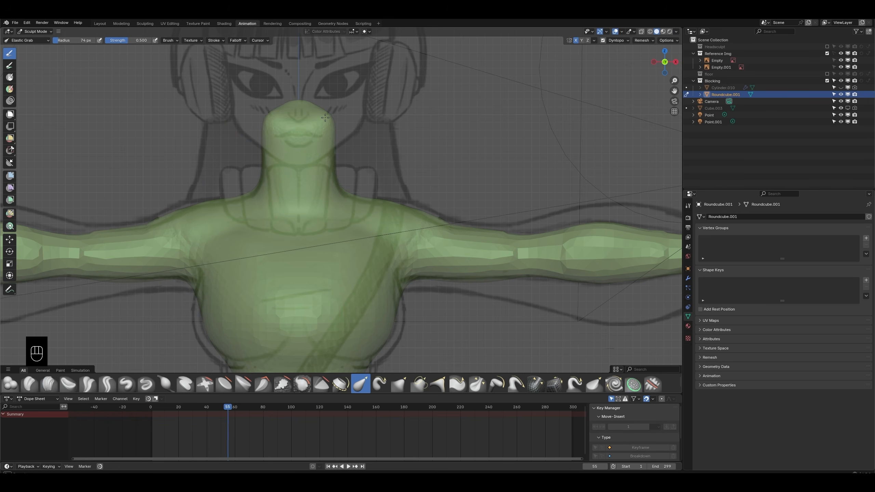
key("ctrl+z")
key("ctrl+z")
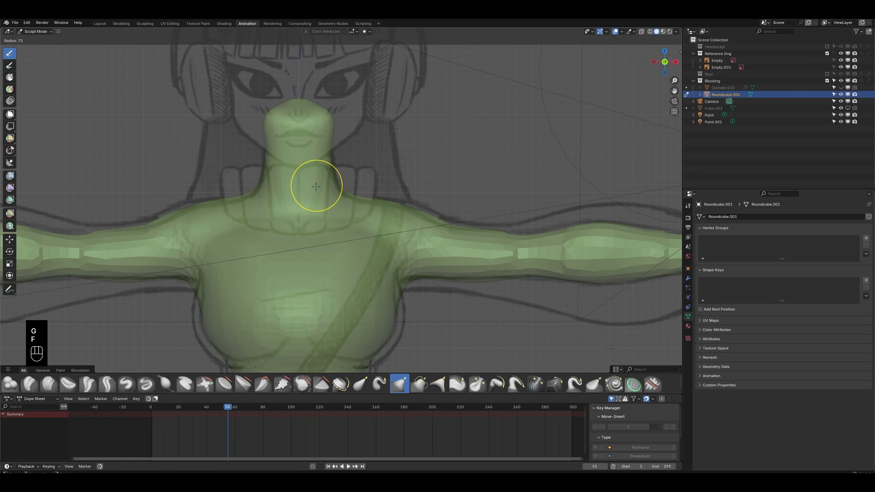
key("f")
Step: Add diagonal neck muscle ridges running down to the centre of the collarbone with a smaller Clay Strips brush
left_click(49, 384)
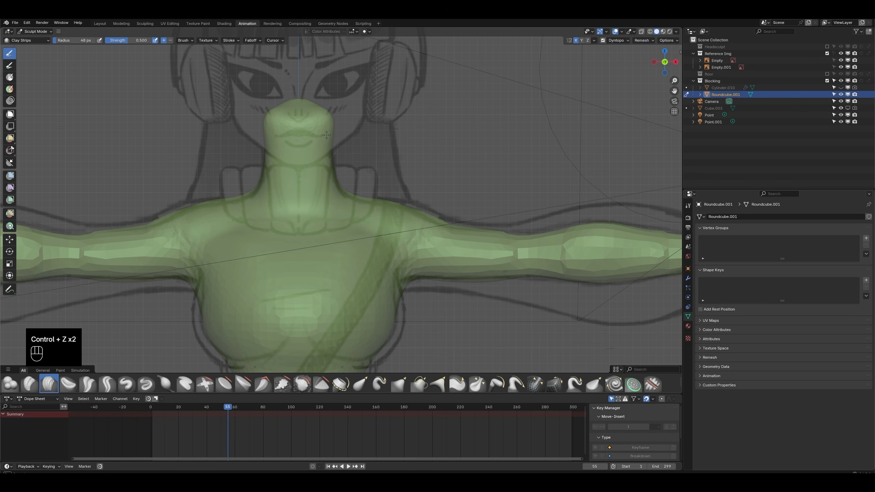
key("f")
left_click(326, 183)
left_click_drag(329, 185, 322, 195)
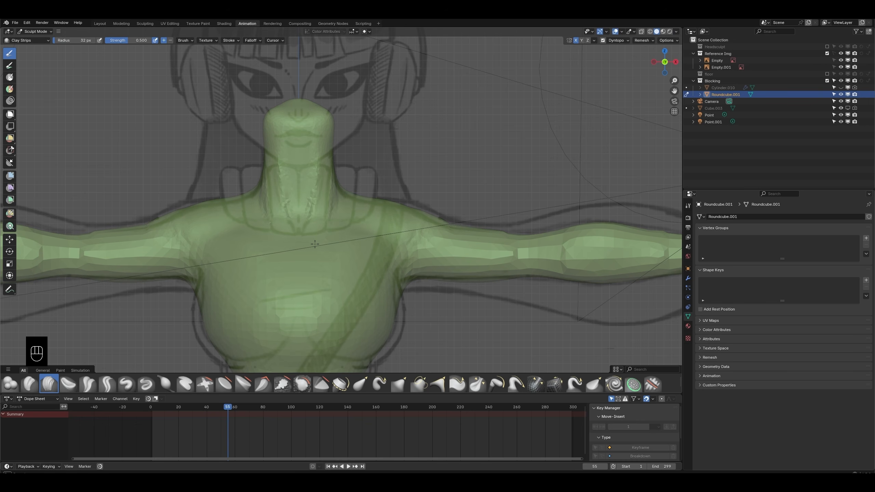
middle_click_drag(326, 185, 310, 225)
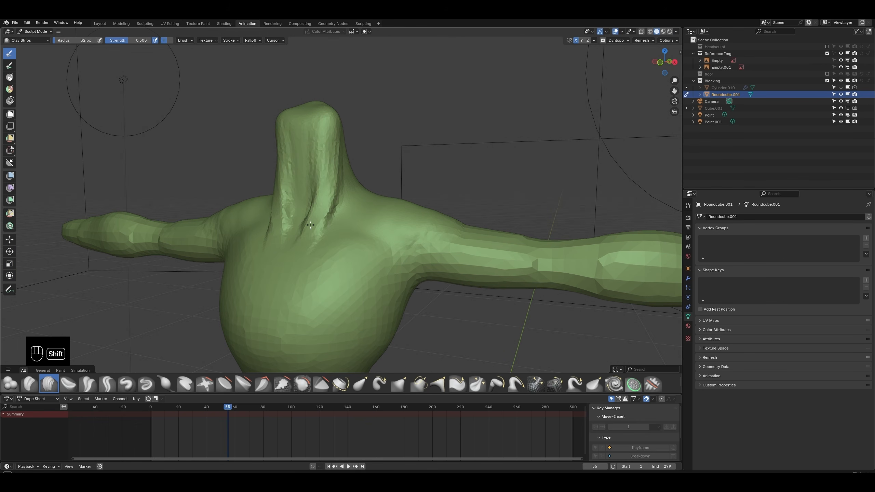
Step: Smooth the neck muscle ridges into the neck with the brush radius at 86 px
key("f")
left_click(339, 213)
left_click_drag(326, 213, 310, 207, "shift")
middle_click_drag(305, 211, 332, 208)
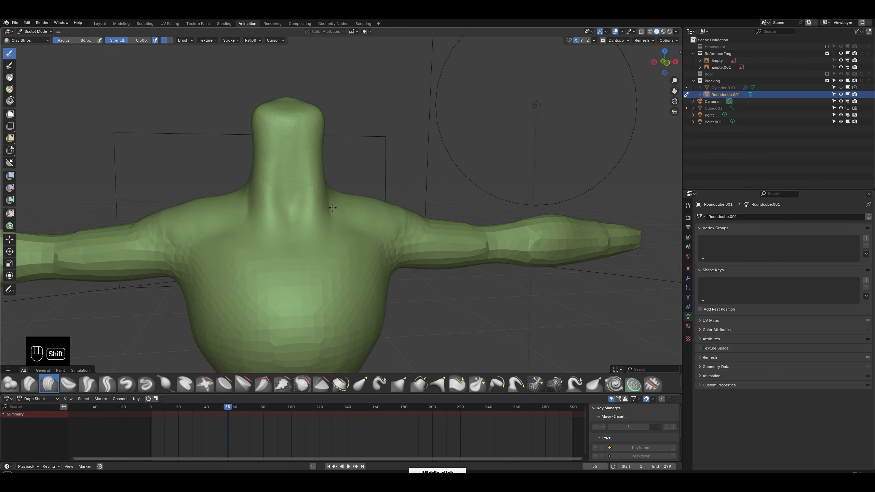
Step: Sculpt collarbone ridges outward from the base of the neck with the Clay Strips brush at radius 25 px
key("f")
left_click(318, 237)
key("f")
mouse_move(304, 234)
left_mouse_down()
mouse_move(292, 231)
mouse_move(314, 232)
left_mouse_up()
left_click(315, 235)
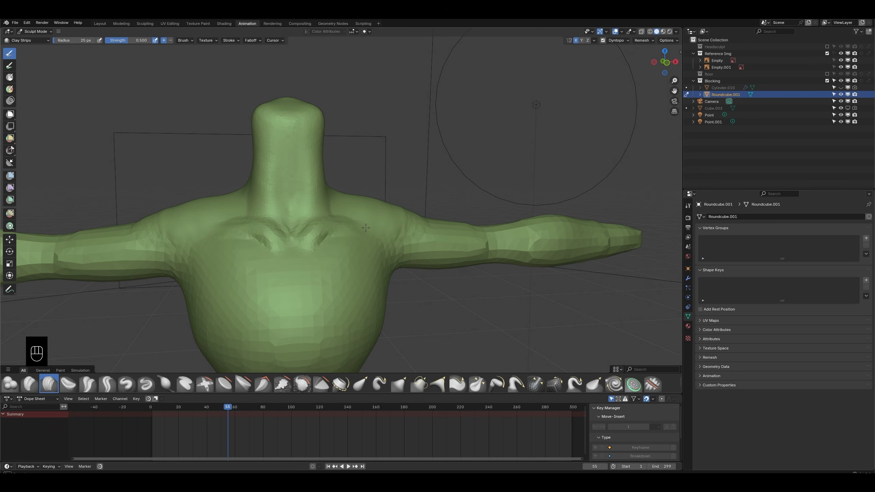
Step: Smooth the collarbone ridges into the upper chest with the brush radius at 85 px
key("f")
left_click(348, 238)
left_click_drag(320, 242, 306, 248, "shift")
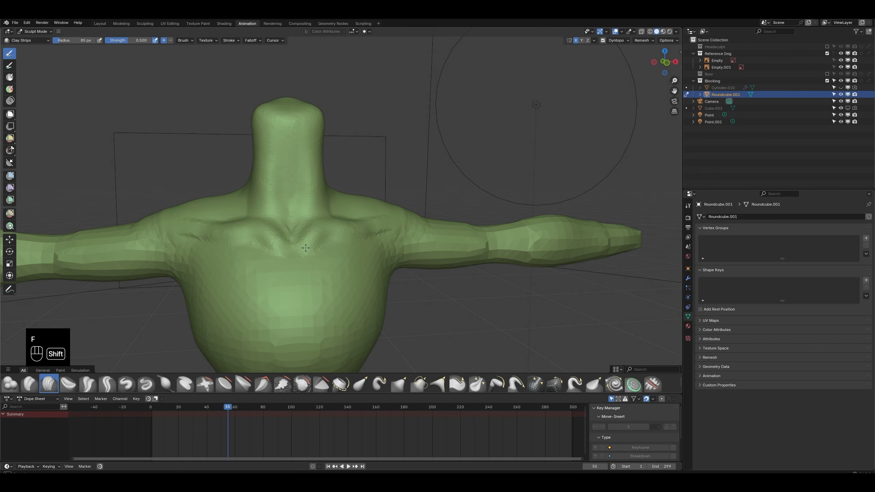
scroll(392, 200, "down", 4)
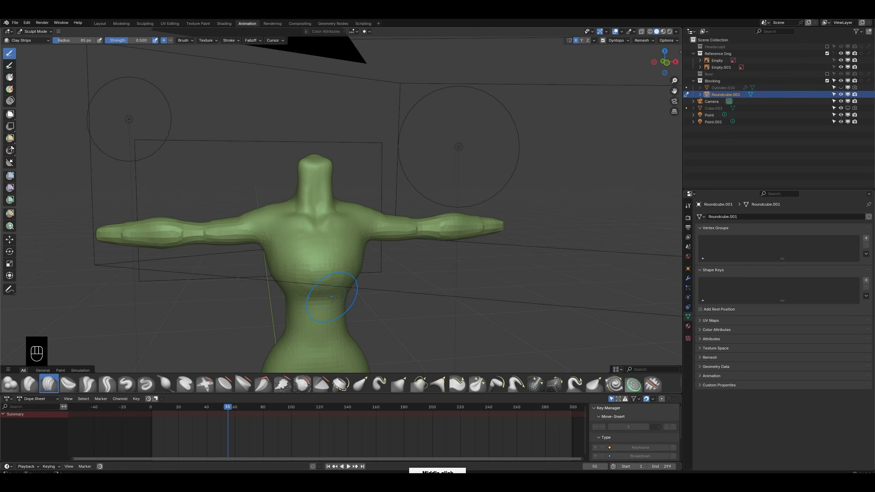
Step: Build up the shoulder and the top of the upper arm with the Clay Strips brush at radius 85 px
key("KP_1")
scroll(382, 196, "up", 6)
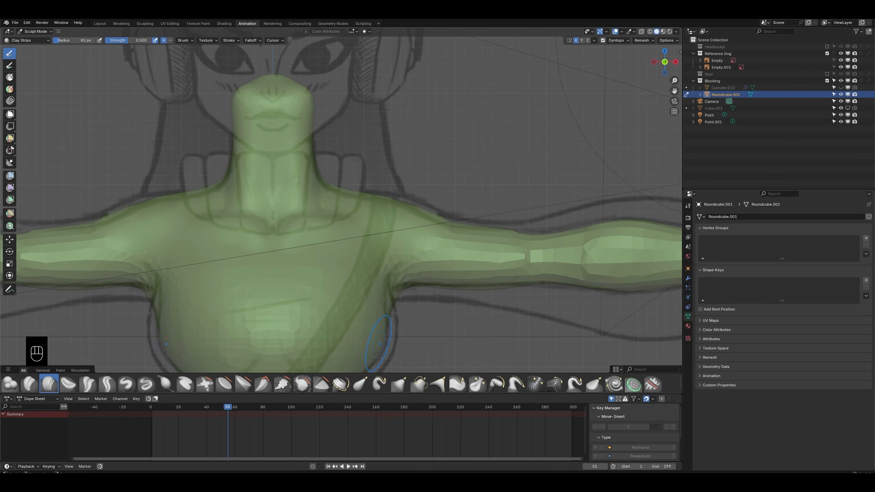
key("g")
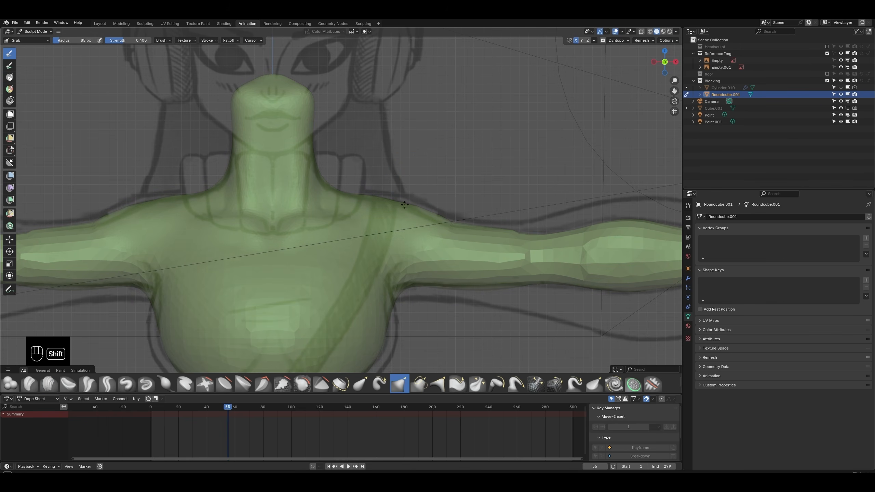
middle_click_drag(405, 204, 437, 164)
left_click(49, 383)
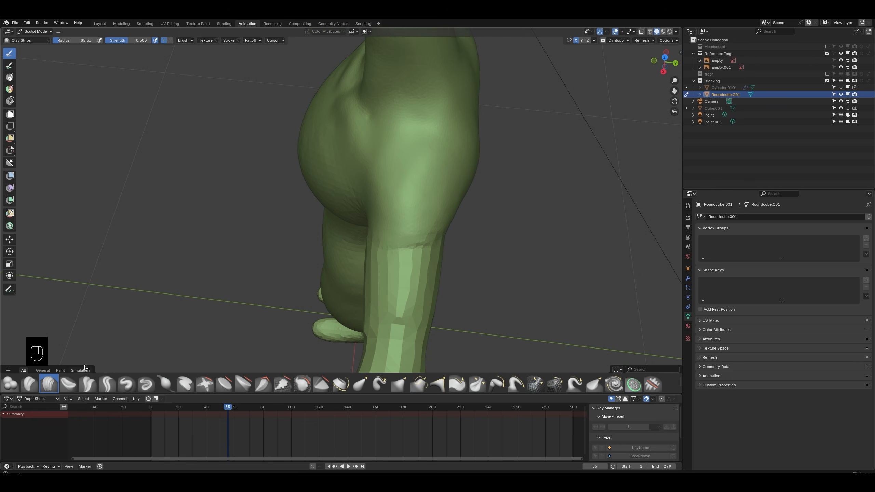
mouse_move(408, 159)
left_mouse_down()
mouse_move(402, 217)
mouse_move(420, 175)
left_mouse_up()
mouse_move(447, 188)
middle_mouse_down()
mouse_move(488, 149)
mouse_move(456, 184)
middle_mouse_up()
left_click_drag(413, 169, 448, 198)
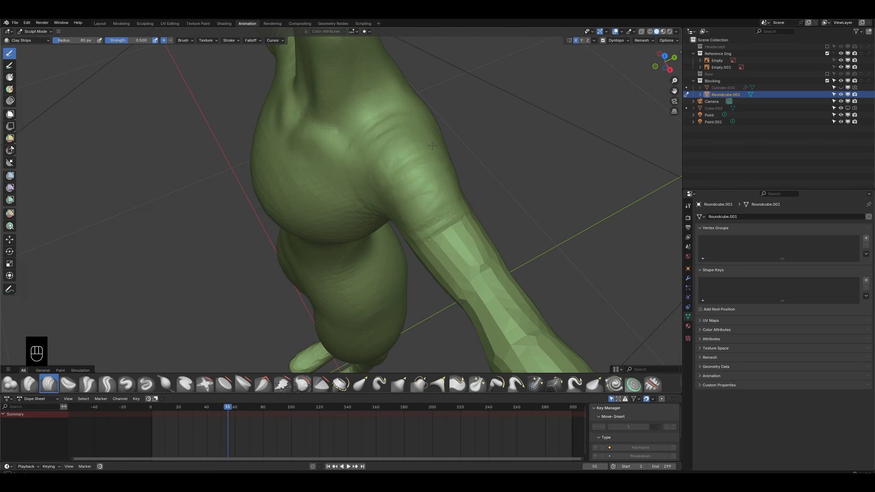
middle_click_drag(370, 141, 373, 263)
Step: Pull the neck forward to follow the side reference with the Elastic Grab brush at radius 64 px
key("KP_1")
key("KP_3")
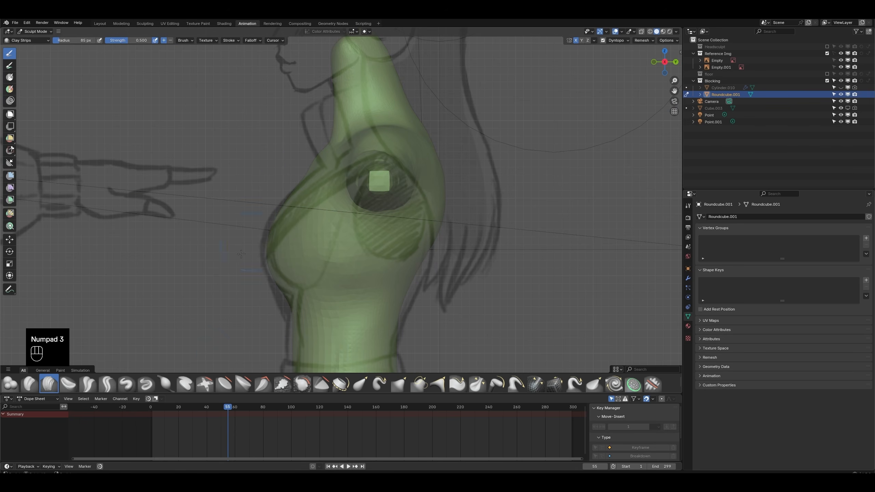
left_click(360, 383)
key("ctrl+z")
key("ctrl+z")
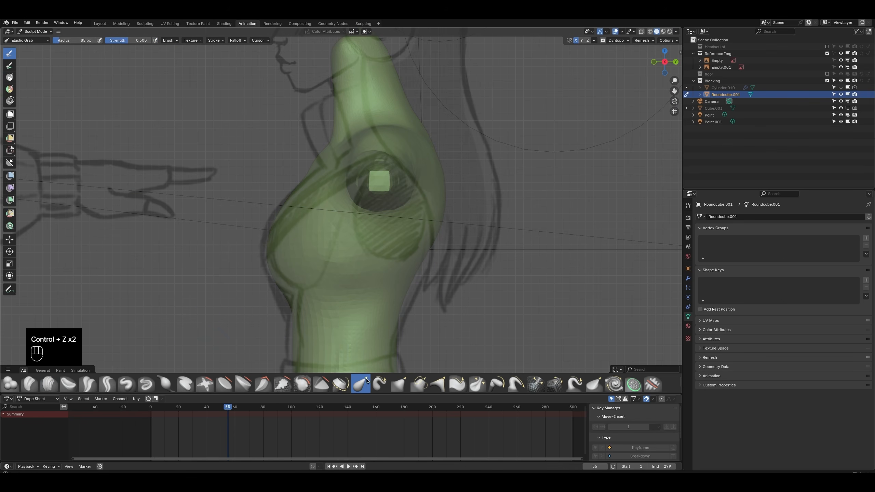
key("f")
left_click(320, 172)
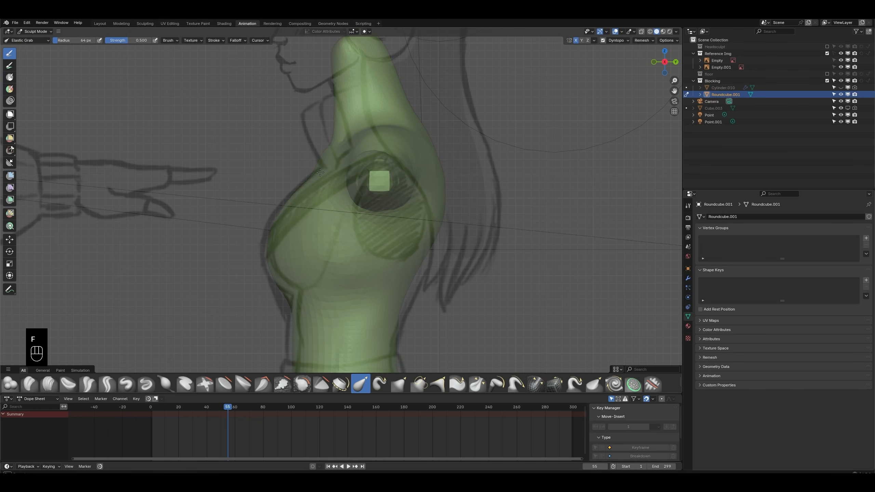
left_click_drag(335, 141, 326, 59)
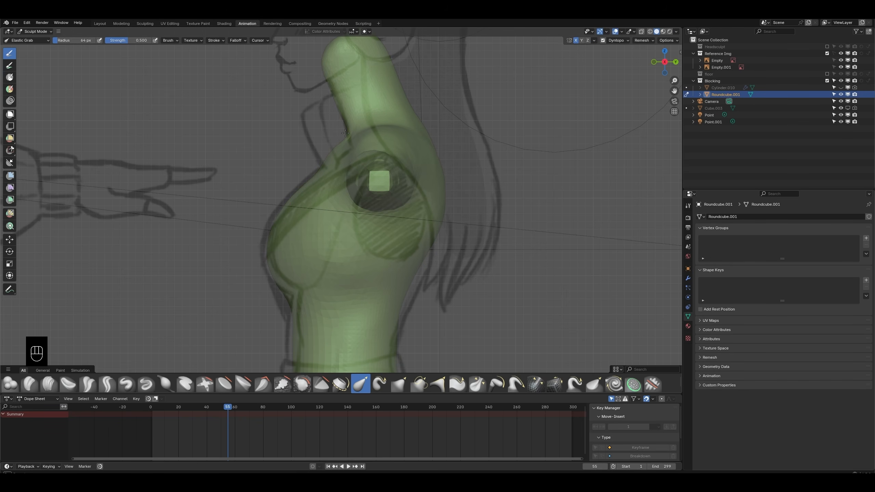
Step: Rebuild the neck muscle ridges from the collarbone notch up the neck with the Clay Strips brush at radius 28 px
middle_click_drag(337, 119, 375, 133)
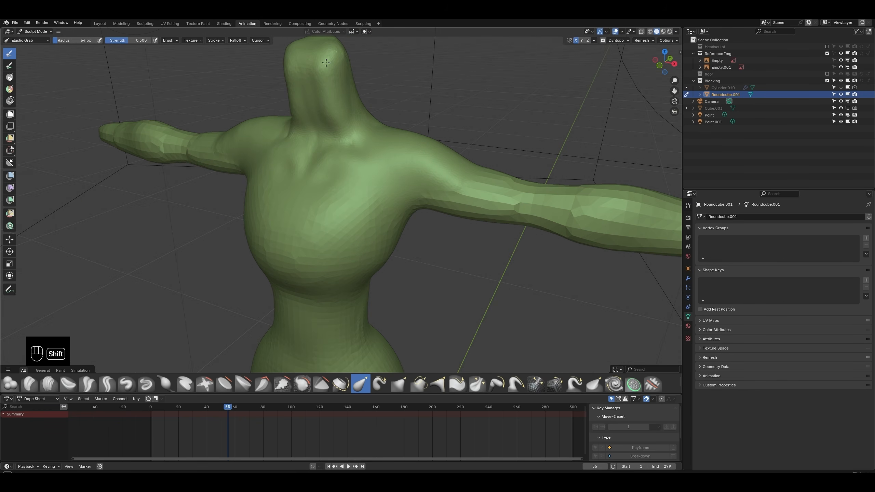
middle_click_drag(344, 106, 56, 249)
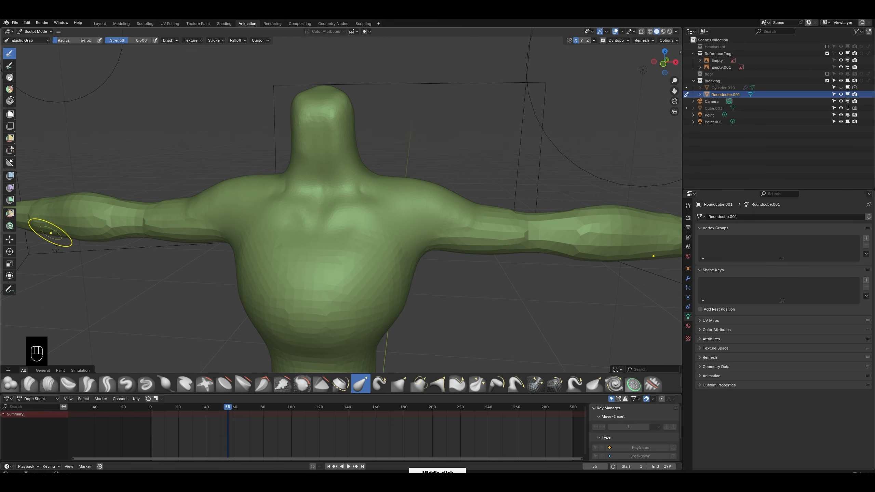
key("c")
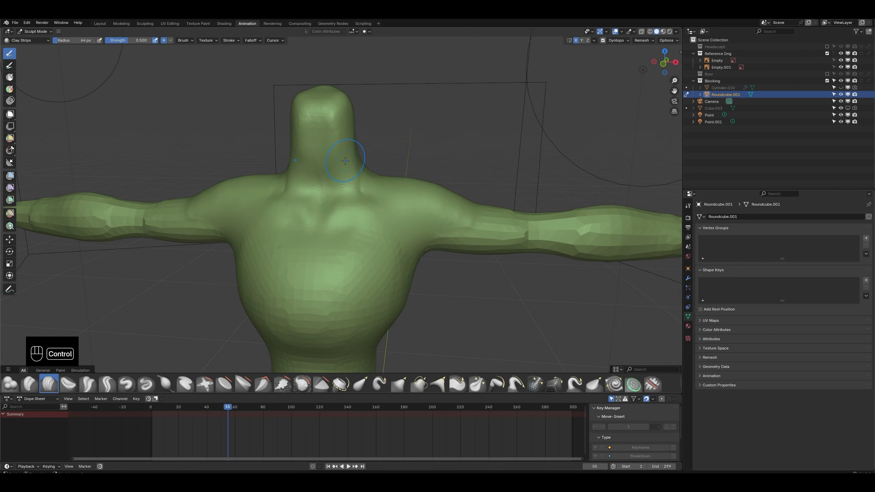
key("ctrl+z")
key("ctrl+z")
key("f")
left_click(332, 189)
left_click_drag(334, 198, 342, 121)
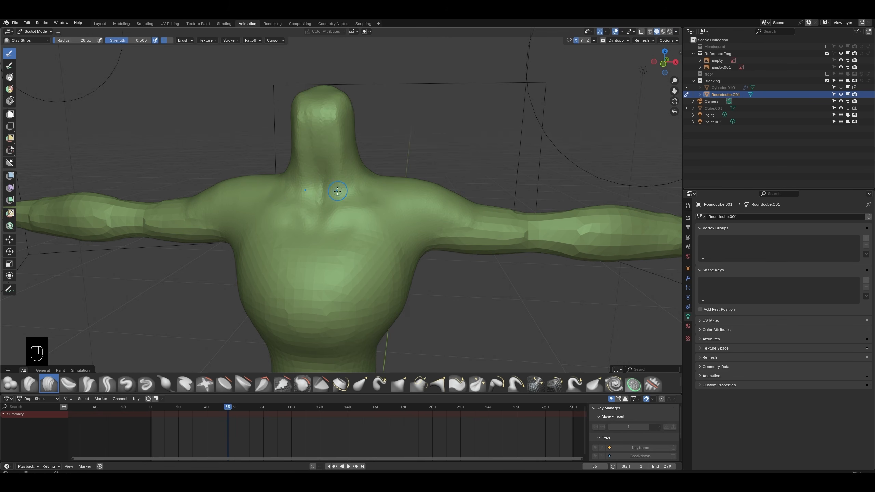
Step: Define the collarbones with the Clay Strips brush and smooth the hollows beneath them
mouse_move(401, 205)
middle_mouse_down("ctrl")
mouse_move(365, 189)
mouse_move(311, 201)
mouse_move(324, 220)
mouse_move(316, 222)
middle_mouse_up("ctrl")
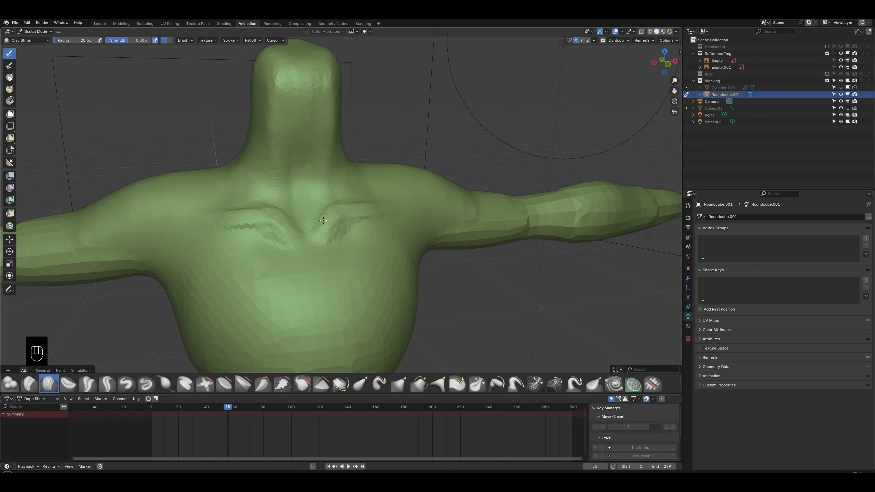
key("f")
mouse_move(370, 193)
left_mouse_down("super")
mouse_move(334, 204)
mouse_move(353, 180)
mouse_move(375, 198)
mouse_move(396, 193)
mouse_move(350, 177)
left_mouse_up("super")
left_click(374, 191)
key("ctrl+z")
key("f")
left_click(372, 189)
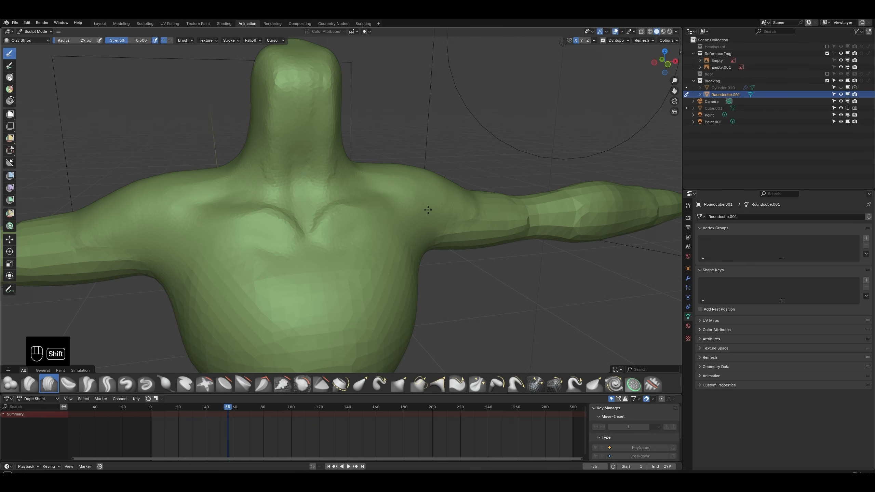
Step: Add volume to both sides of the chest with the Clay Strips brush at radius 86 px
mouse_move(428, 209)
middle_mouse_down()
mouse_move(445, 231)
mouse_move(513, 216)
middle_mouse_up()
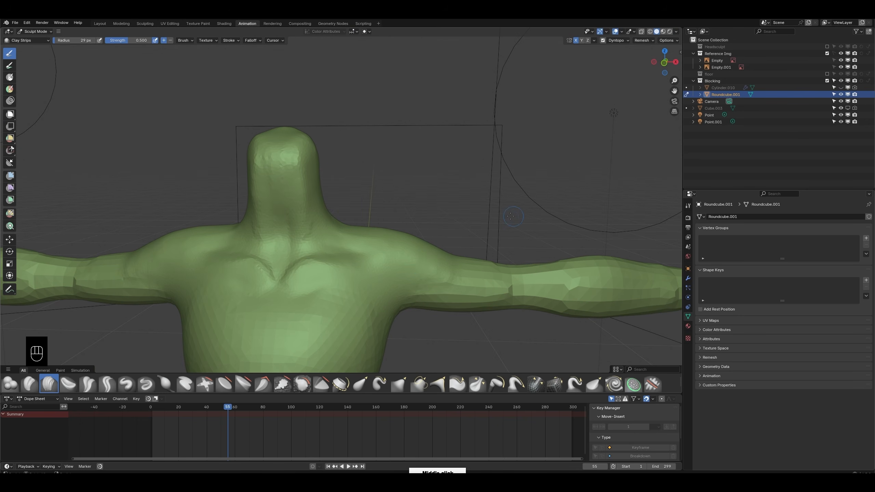
middle_click_drag(437, 232, 469, 138, "shift")
mouse_move(468, 138)
middle_mouse_down()
mouse_move(509, 220)
mouse_move(413, 242)
middle_mouse_up()
key("f")
left_click(431, 270)
left_click_drag(375, 272, 414, 213)
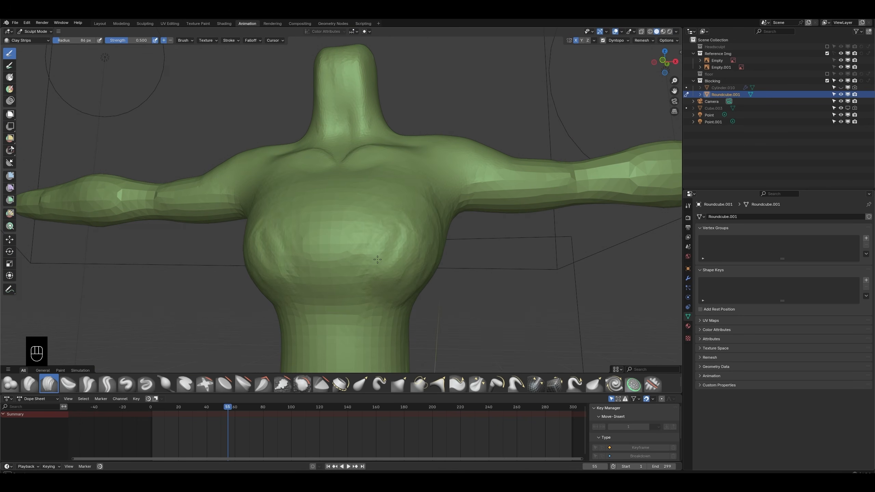
Step: Start a vertical crease down the centre of the chest with the Crease Sharp brush at radius 54 px, undoing the unwanted strokes
left_click(88, 389)
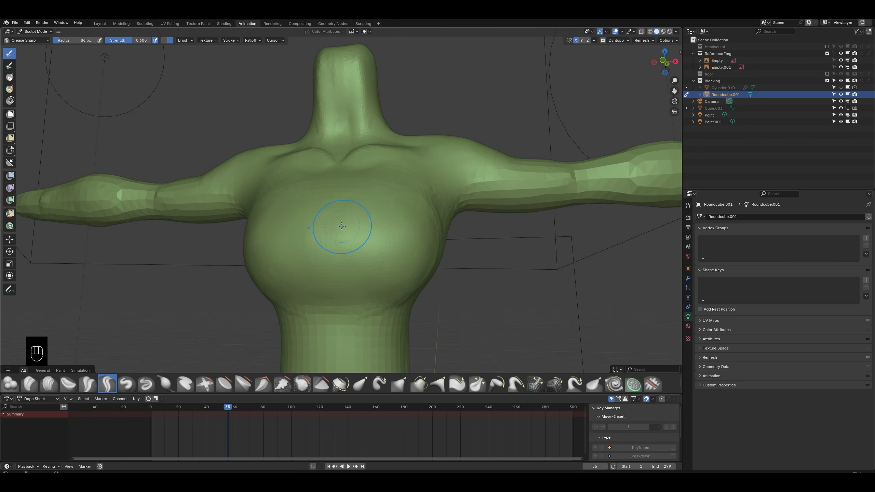
key("f")
left_click(331, 226)
middle_click_drag(331, 227, 348, 243)
left_click_drag(334, 200, 331, 255)
left_click_drag(337, 220, 351, 285)
left_click_drag(335, 231, 337, 273)
key("ctrl+z")
key("ctrl+z")
key("ctrl+z")
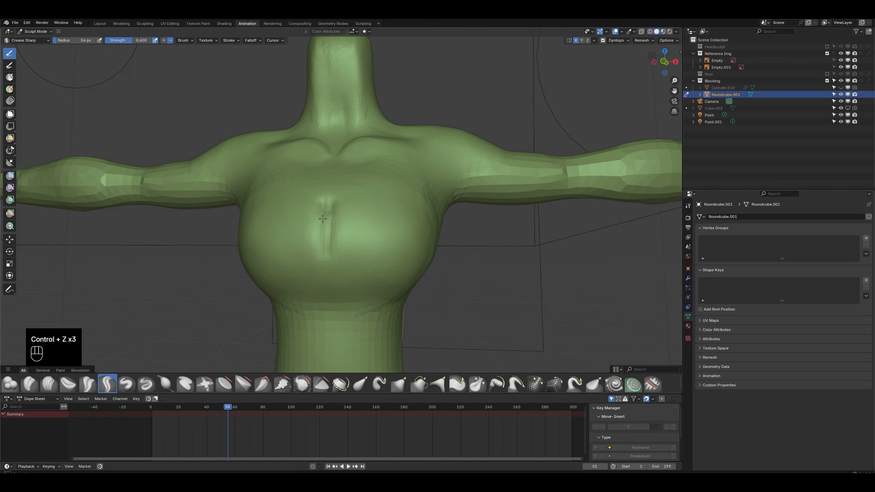
Step: Carve the crease down around the underside of the breasts and deepen it up the centre of the chest
left_click_drag(330, 221, 365, 306)
left_click_drag(331, 249, 358, 301)
middle_click_drag(395, 300, 375, 273)
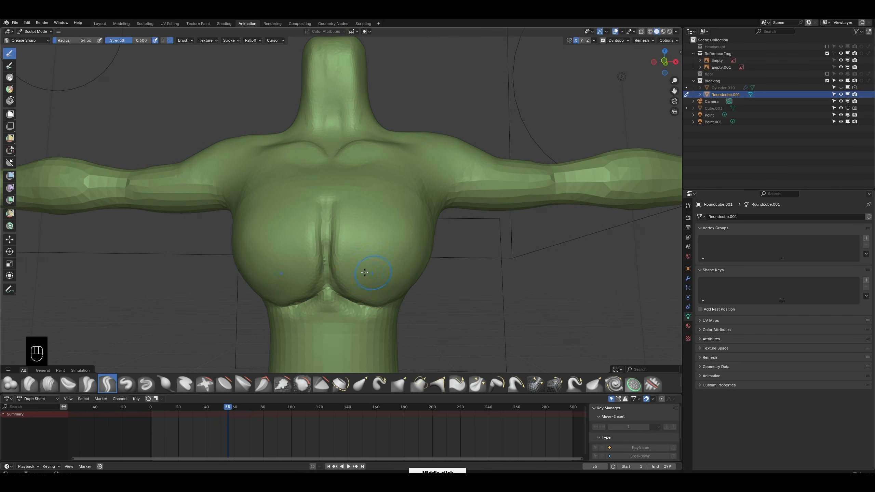
left_click_drag(328, 274, 329, 198)
left_click_drag(328, 280, 330, 199)
mouse_move(330, 199)
middle_mouse_down()
mouse_move(310, 225)
mouse_move(330, 238)
middle_mouse_up()
mouse_move(327, 202)
left_mouse_down()
mouse_move(326, 175)
mouse_move(355, 175)
mouse_move(327, 170)
left_mouse_up()
mouse_move(343, 222)
left_mouse_down()
mouse_move(348, 196)
mouse_move(339, 219)
left_mouse_up()
Step: Smooth the rough cleavage crease and the area under the breasts with the brush radius at 127 px
key("f")
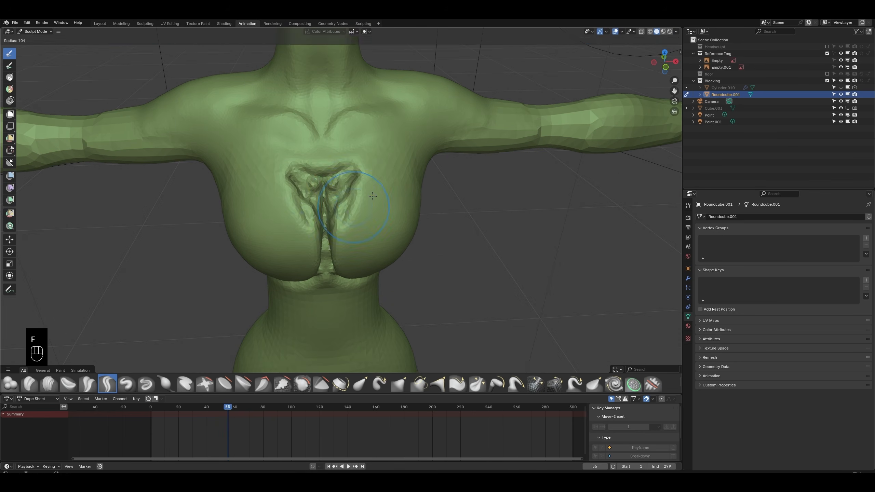
left_click(373, 195)
mouse_move(351, 186)
left_mouse_down("shift")
mouse_move(333, 206)
mouse_move(344, 177)
left_mouse_up("shift")
middle_click_drag(351, 171, 348, 136)
left_click_drag(329, 283, 339, 250, "shift")
middle_click_drag(339, 250, 360, 315)
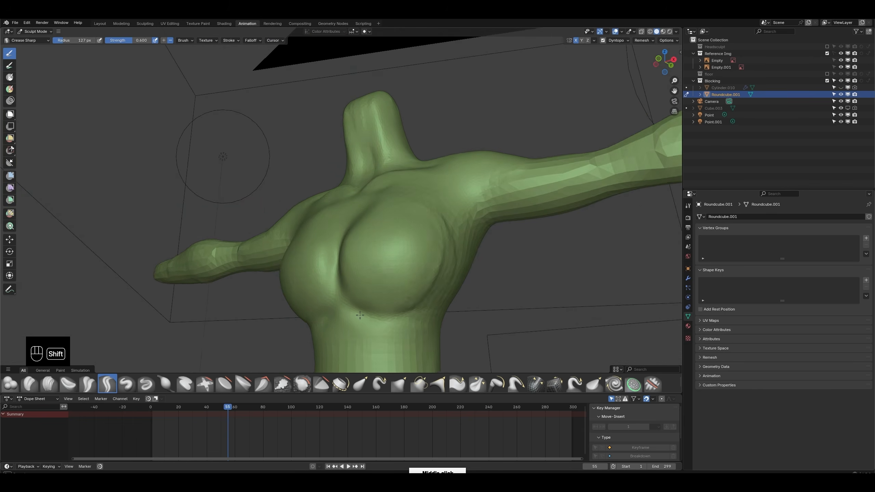
middle_click_drag(421, 209, 357, 282)
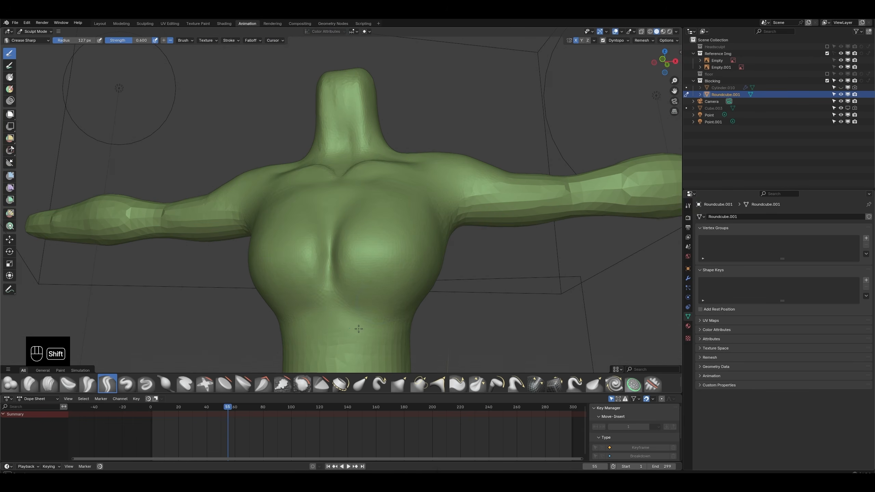
Step: Carve a crease from under the breasts up into the armpits with the Crease Sharp brush at radius 85 px
middle_click_drag(359, 328, 370, 298)
middle_click_drag(427, 262, 413, 231)
key("f")
left_click(402, 303)
mouse_move(326, 306)
left_mouse_down()
mouse_move(361, 333)
mouse_move(408, 323)
mouse_move(462, 227)
left_mouse_up()
mouse_move(438, 238)
middle_mouse_down()
mouse_move(477, 258)
mouse_move(451, 254)
middle_mouse_up()
left_click_drag(337, 319, 389, 335)
middle_click_drag(390, 335, 451, 300)
mouse_move(492, 207)
middle_mouse_down()
mouse_move(517, 184)
mouse_move(529, 153)
middle_mouse_up()
middle_click_drag(593, 146, 536, 209)
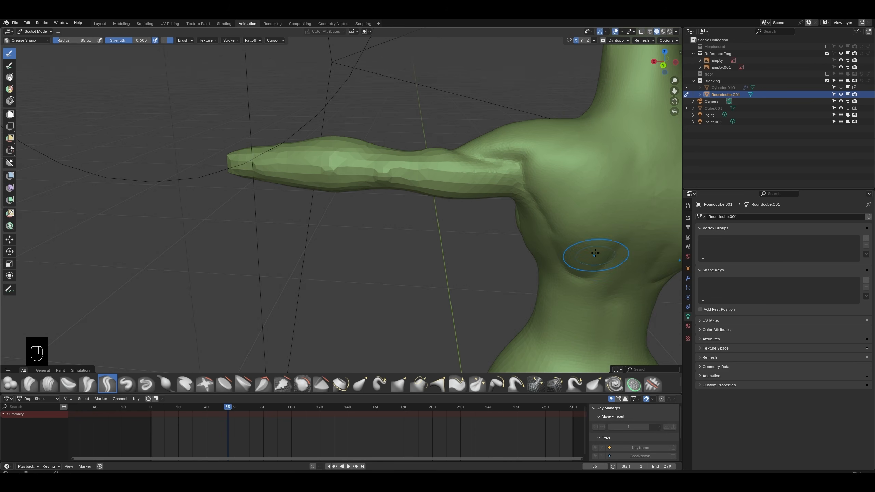
middle_click_drag(595, 254, 549, 284)
middle_click_drag(586, 193, 505, 133)
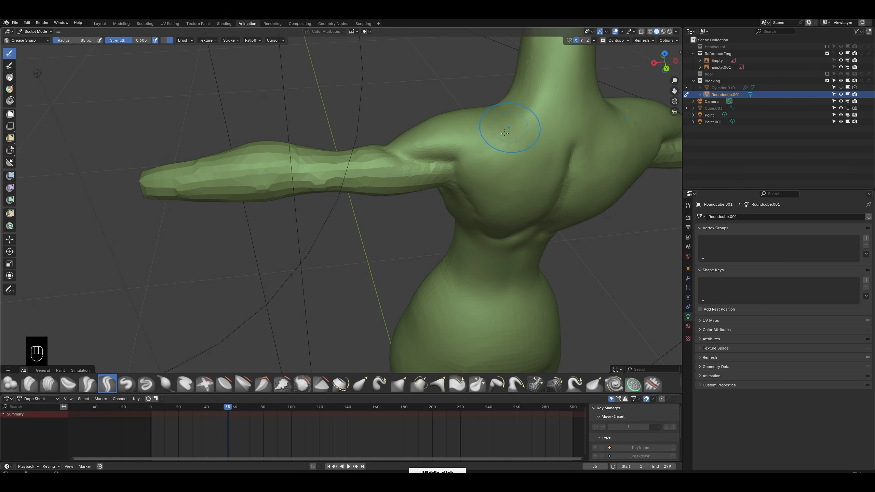
Step: Carve a V-shaped crease at the top of the cleavage and sharpen the fold under the breasts with the Crease Sharp brush
mouse_move(568, 130)
middle_mouse_down("super")
mouse_move(536, 206)
mouse_move(465, 239)
mouse_move(454, 234)
mouse_move(482, 173)
middle_mouse_up("super")
scroll(502, 250, "down", 5)
scroll(435, 185, "up", 6)
left_click_drag(417, 136, 427, 145)
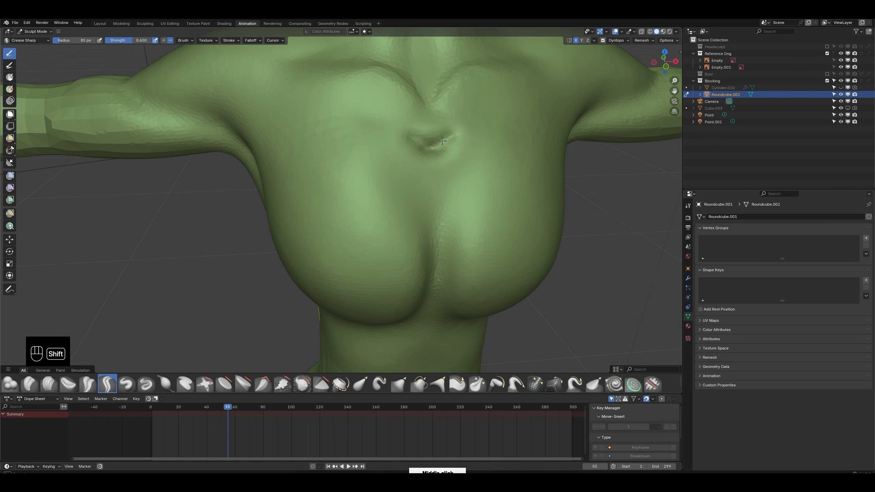
key("ctrl+z")
left_click_drag(436, 218, 458, 159)
mouse_move(453, 193)
middle_mouse_down()
mouse_move(456, 166)
mouse_move(448, 213)
middle_mouse_up()
mouse_move(427, 179)
middle_mouse_down("shift")
mouse_move(410, 199)
mouse_move(349, 137)
middle_mouse_up("shift")
mouse_move(396, 193)
left_mouse_down()
mouse_move(396, 248)
mouse_move(444, 280)
mouse_move(497, 265)
left_mouse_up()
middle_click_drag(497, 265, 416, 233)
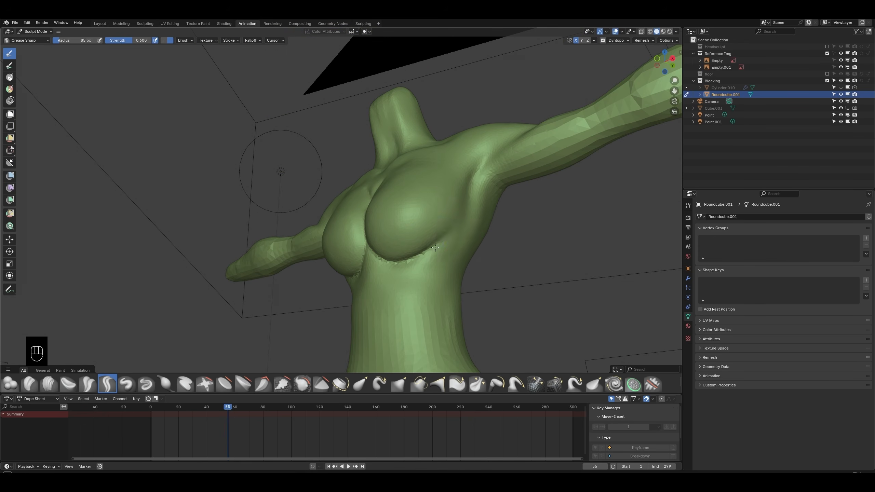
Step: Reshape the breasts against the front and side references with the Elastic Grab brush at radius 82 px
middle_click_drag(459, 202, 409, 221)
left_click(360, 383)
scroll(393, 251, "up", 2)
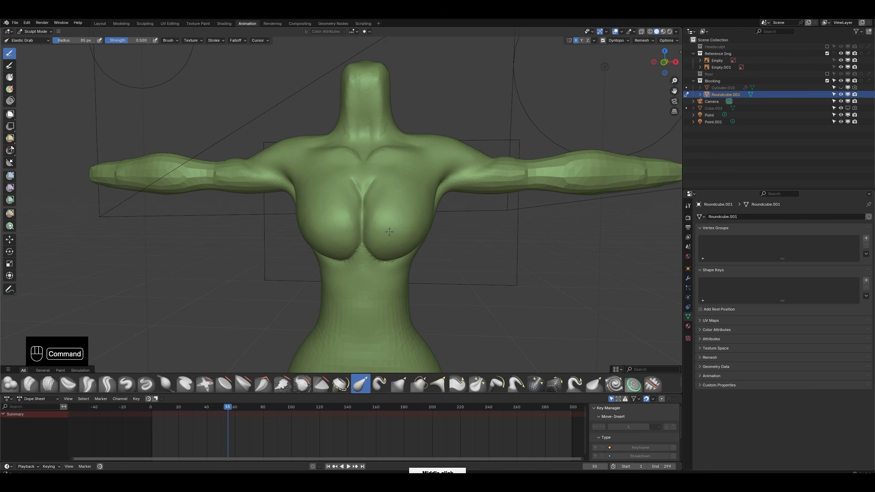
scroll(394, 254, "up", 2)
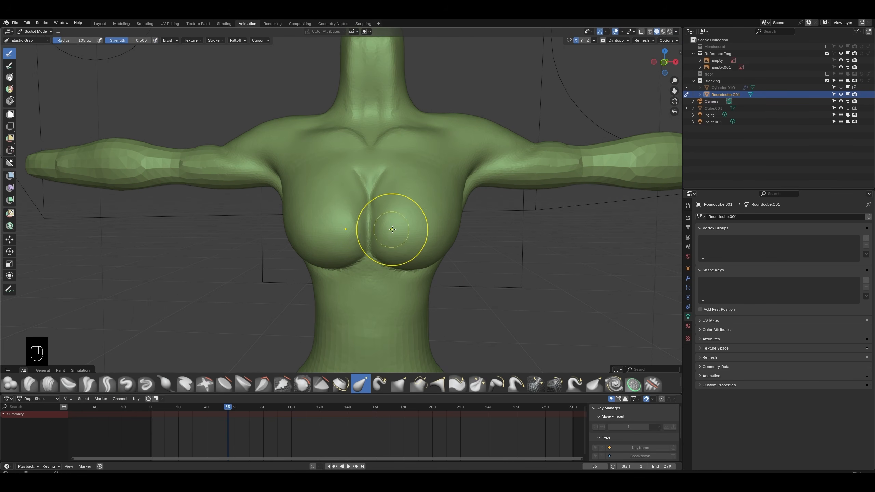
key("f")
middle_click_drag(400, 167, 431, 261)
key("ctrl+z")
key("KP_1")
key("KP_3")
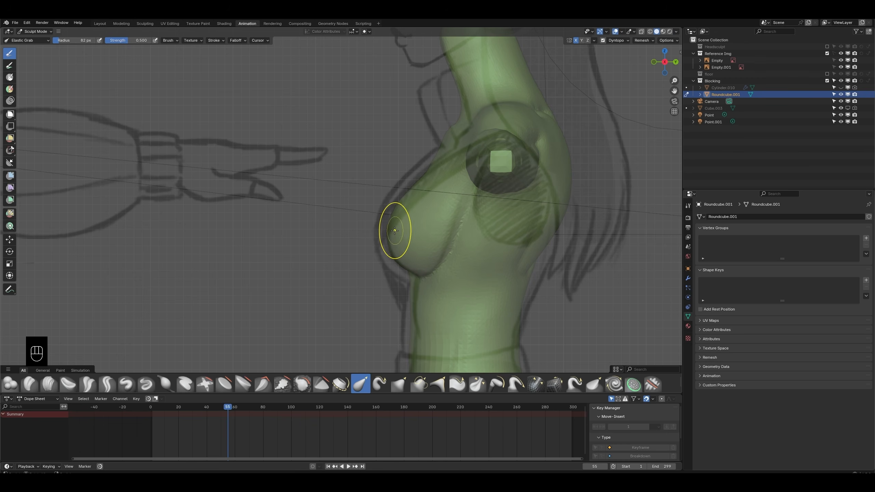
middle_click_drag(409, 187, 118, 394)
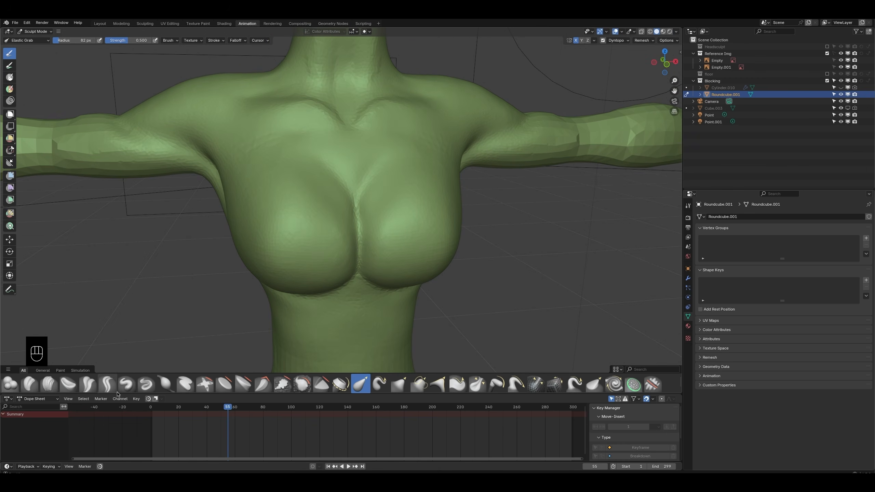
Step: Build up the outer and lower volume of the breasts with the Clay Strips brush at radius 53 px
left_click(51, 384)
scroll(413, 193, "down", 3)
mouse_move(414, 193)
middle_mouse_down()
mouse_move(410, 254)
mouse_move(432, 243)
mouse_move(417, 264)
mouse_move(449, 287)
middle_mouse_up()
scroll(407, 226, "up", 3)
key("f")
scroll(409, 216, "down", 4)
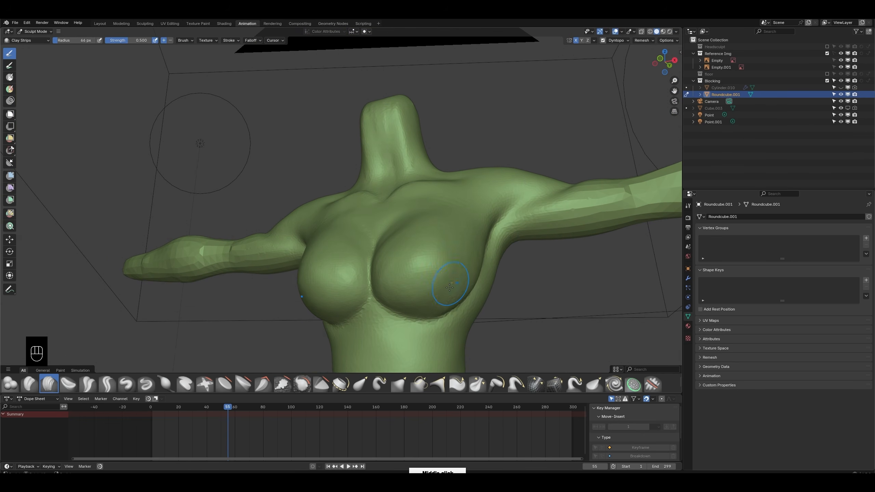
key("f")
left_click(429, 289)
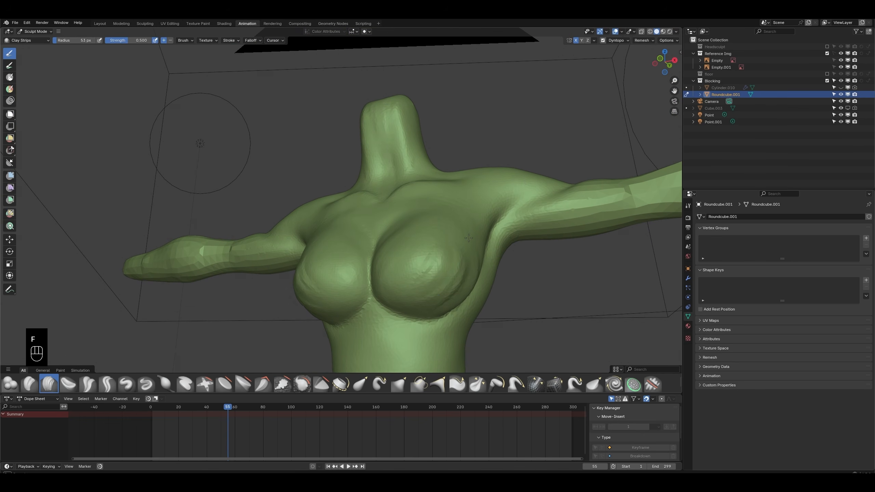
Step: Smooth the breast surface and the fold beneath it with the brush radius at 49 px
middle_click_drag(468, 238, 457, 286)
left_click(461, 284, "shift")
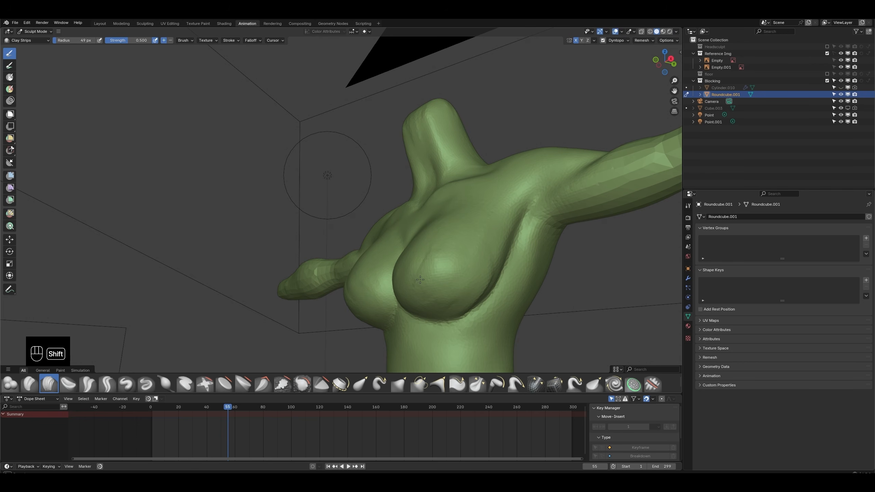
middle_click_drag(510, 209, 485, 258)
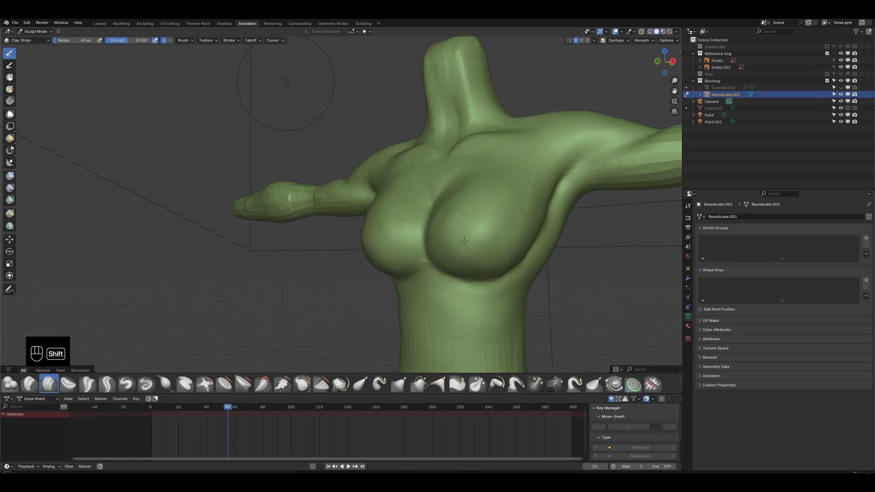
middle_click_drag(518, 213, 427, 210)
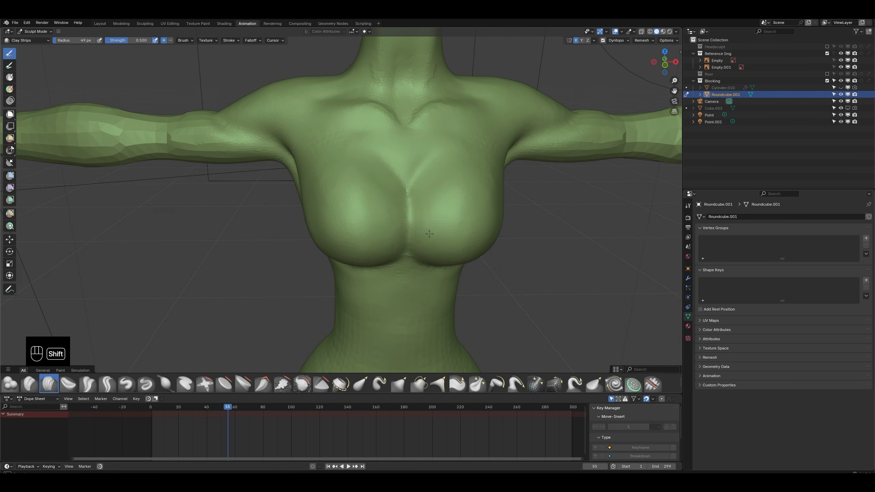
Step: Adjust the breast shape against the side reference with the Elastic Grab brush, setting its radius to 73 px
scroll(417, 253, "down", 3)
key("KP_1")
key("KP_3")
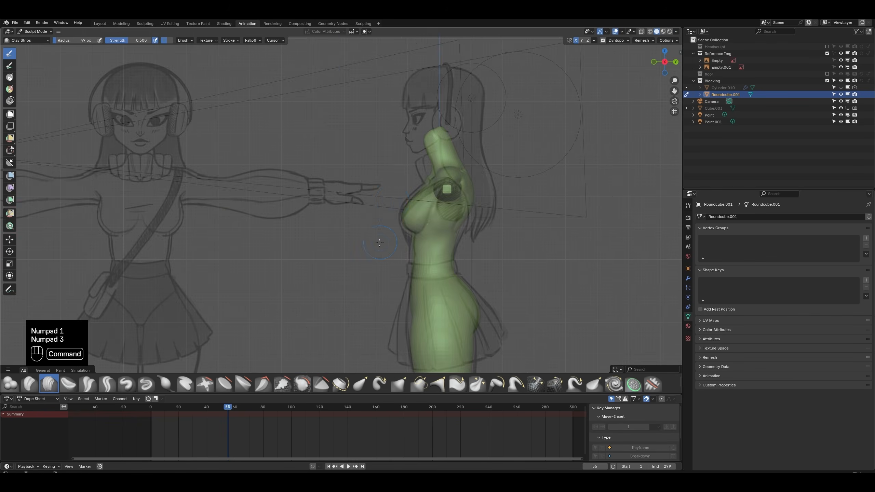
middle_click_drag(417, 248, 429, 220)
scroll(111, 363, "up", 2)
left_click(361, 383)
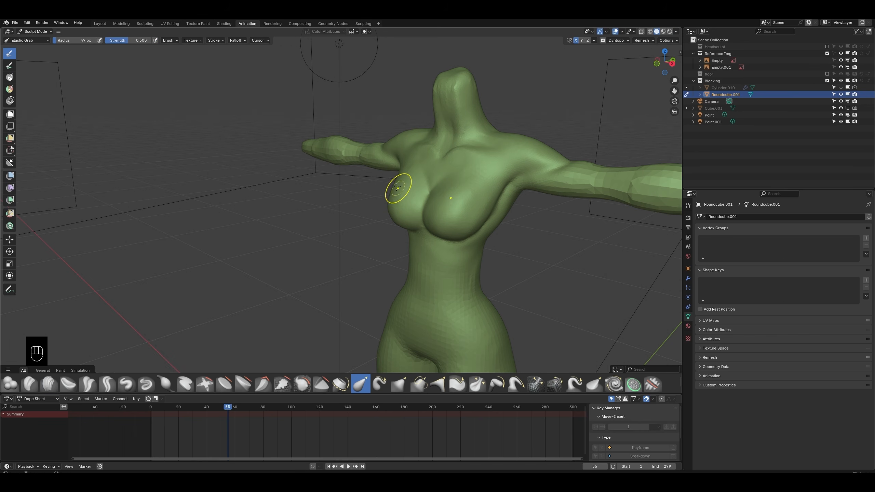
mouse_move(398, 195)
left_mouse_down()
mouse_move(462, 193)
mouse_move(393, 197)
left_mouse_up()
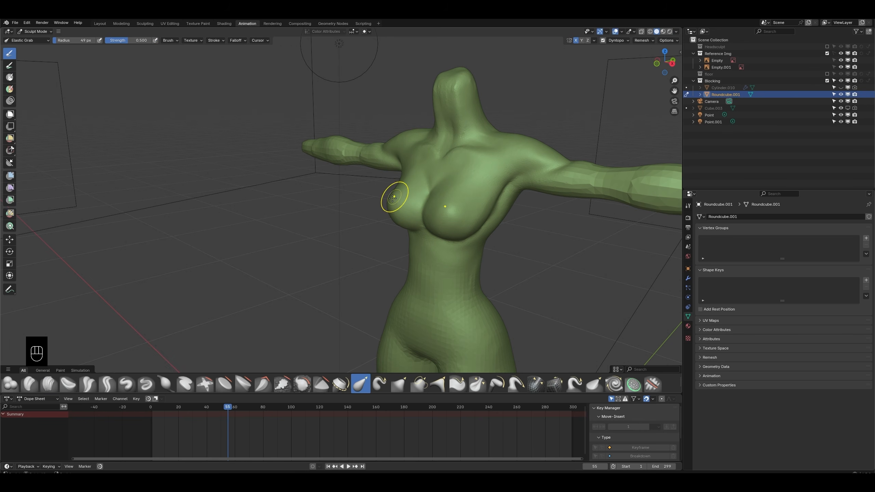
mouse_move(419, 207)
middle_mouse_down()
mouse_move(481, 224)
mouse_move(486, 236)
mouse_move(487, 212)
mouse_move(436, 262)
mouse_move(492, 260)
mouse_move(448, 241)
mouse_move(462, 251)
middle_mouse_up()
key("f")
left_click(478, 225)
key("f")
left_click(481, 223)
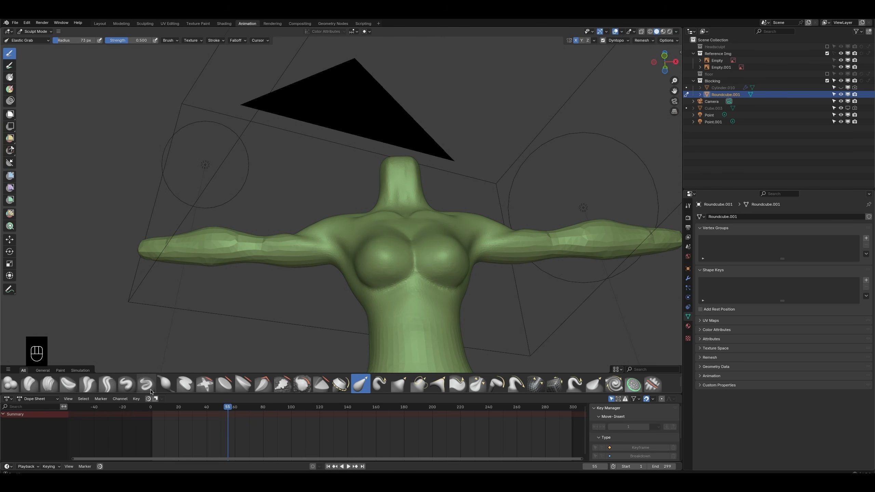
Step: Try refining the fold beneath the breasts with the Crease Polish brush at radius 73 px
left_click(83, 387)
scroll(413, 227, "up", 2)
middle_click_drag(417, 224, 420, 255)
middle_click_drag(421, 255, 414, 221, "shift")
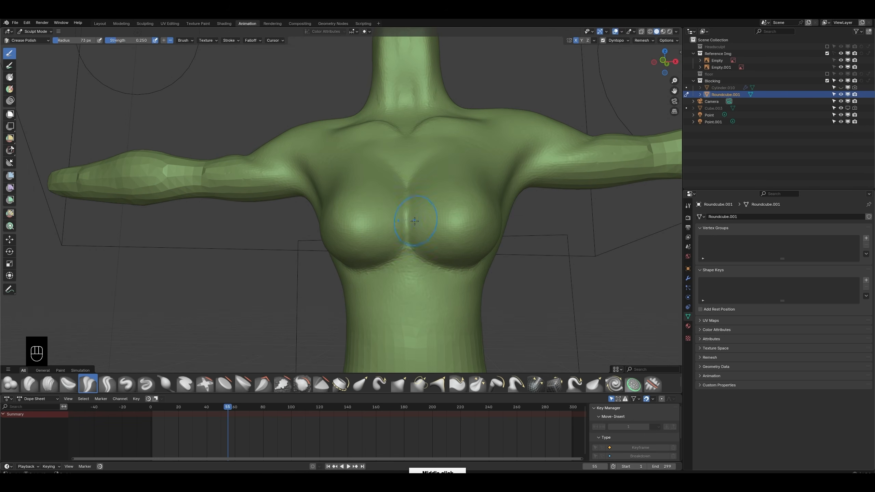
middle_click_drag(469, 268, 600, 244)
key("ctrl+z")
key("ctrl+z")
key("ctrl+z")
key("ctrl+z")
key("ctrl+z")
key("ctrl+z")
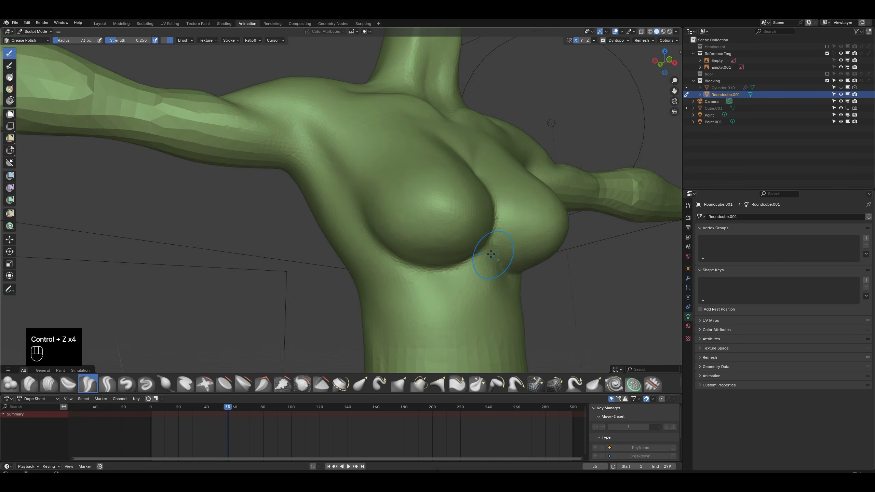
Step: Build up the rib cage just below the breasts with the Clay Strips brush at radius 38 px and smooth it into the sides
middle_click_drag(494, 254, 456, 237)
middle_click_drag(293, 307, 432, 288)
key("f")
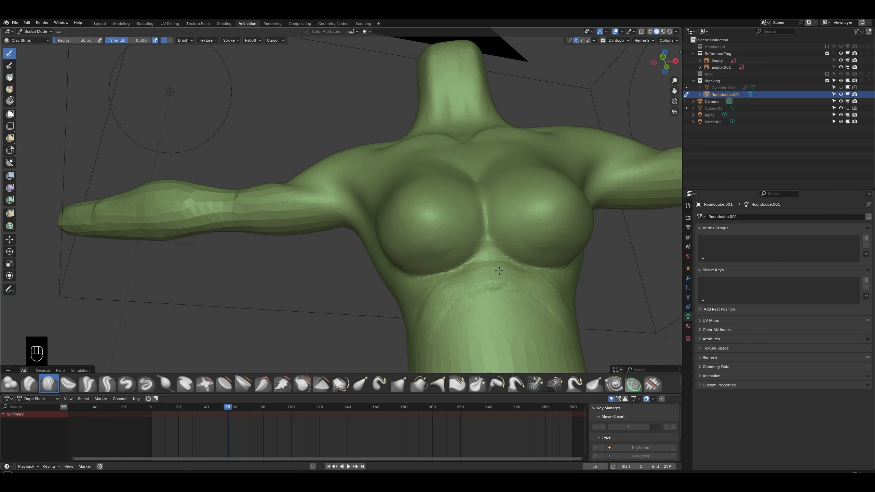
middle_click_drag(499, 271, 444, 291)
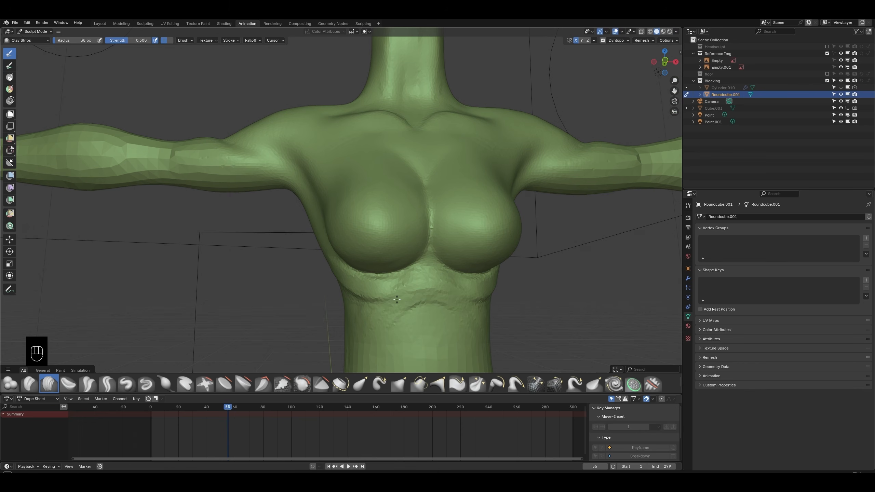
left_click_drag(362, 312, 453, 303, "shift")
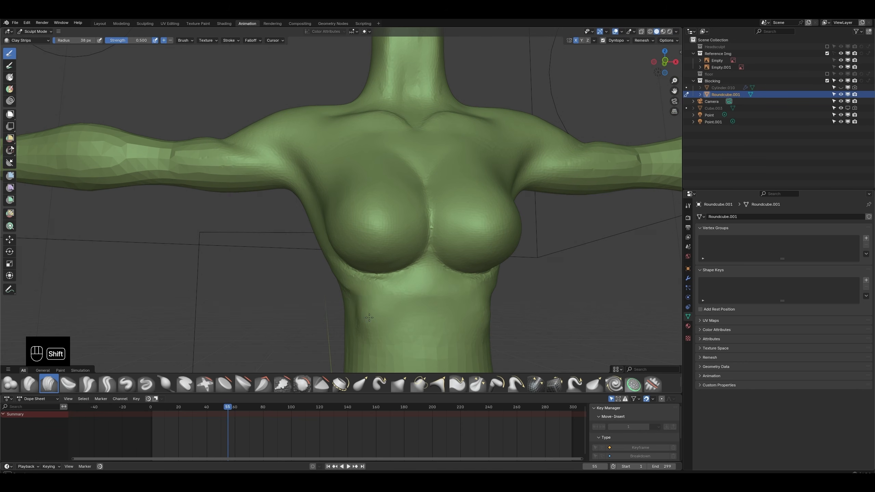
middle_click_drag(369, 317, 321, 336)
left_click_drag(309, 280, 357, 322, "shift")
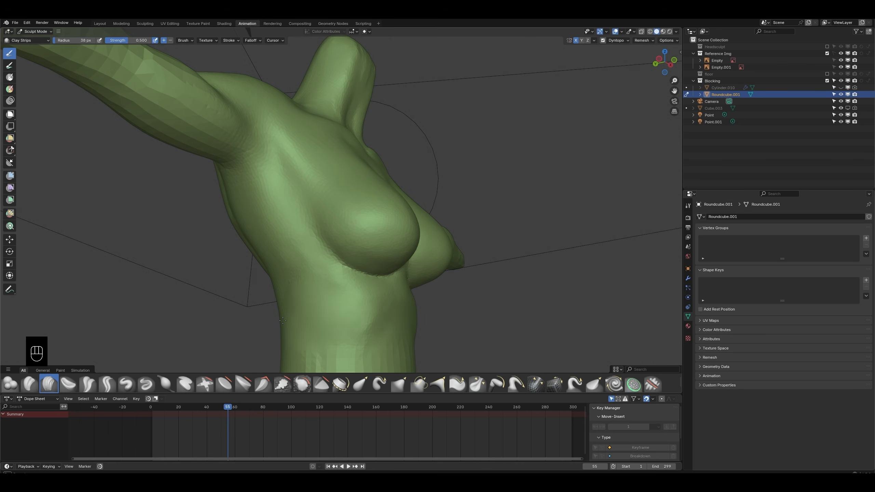
Step: Reshape the outer breasts and underarm area with the Elastic Grab brush at radius 66 px
scroll(231, 319, "down", 4)
mouse_move(282, 320)
middle_mouse_down()
mouse_move(230, 319)
mouse_move(243, 316)
mouse_move(228, 310)
middle_mouse_up()
left_click(361, 384)
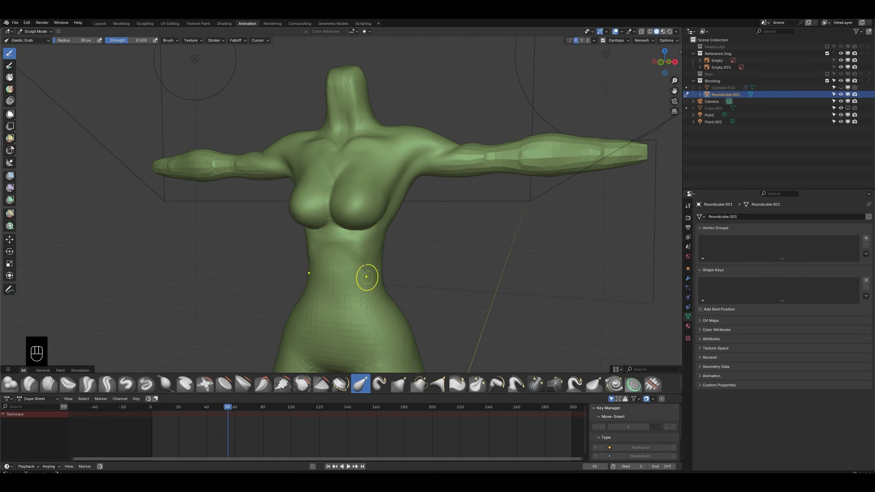
middle_click_drag(351, 246, 369, 233)
key("f")
left_click(386, 241)
left_click_drag(389, 201, 393, 201)
middle_click_drag(399, 199, 375, 196)
left_click_drag(417, 179, 436, 168)
key("f")
left_click(429, 175)
mouse_move(439, 166)
middle_mouse_down()
mouse_move(403, 161)
mouse_move(455, 157)
mouse_move(436, 187)
middle_mouse_up()
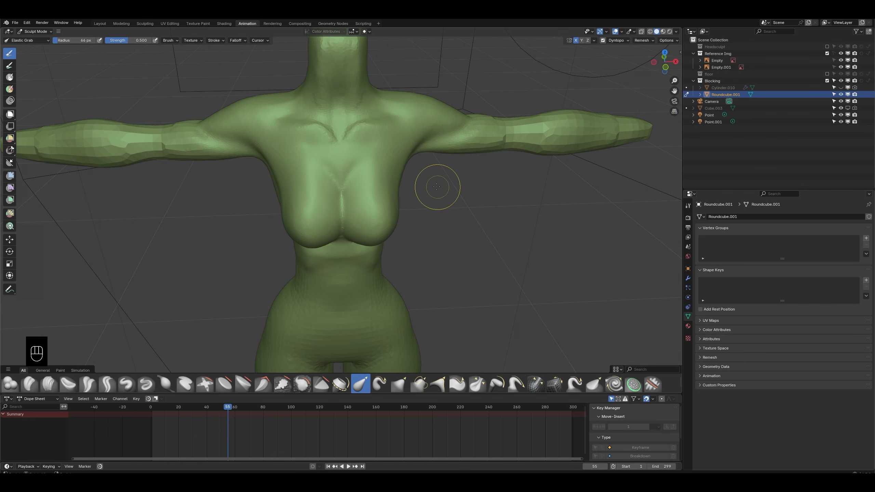
Step: Smooth the base of the neck, refine the collarbones with the Clay Strips brush at radius 20 px, and save the file
left_click_drag(355, 94, 351, 98, "shift")
mouse_move(361, 93)
middle_mouse_down()
mouse_move(406, 84)
mouse_move(386, 96)
middle_mouse_up()
left_click(49, 384)
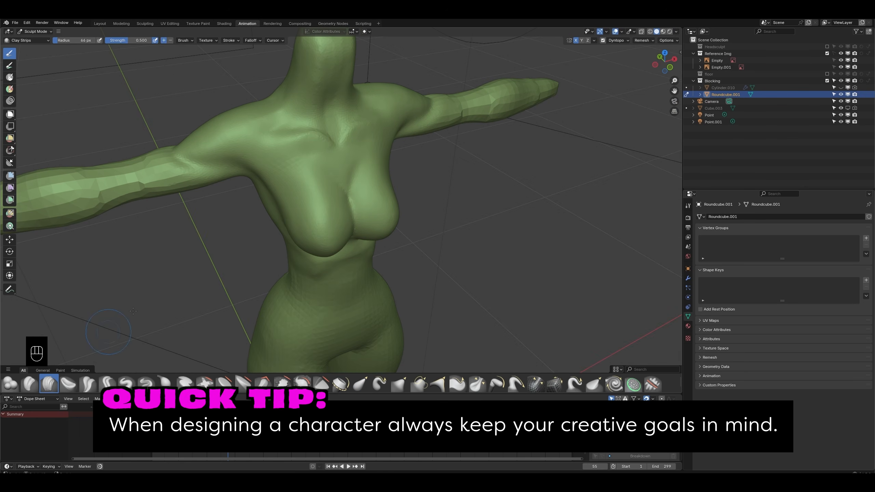
key("f")
left_click(344, 145)
key("f")
left_click(350, 140)
mouse_move(351, 148)
left_mouse_down()
mouse_move(354, 134)
mouse_move(383, 122)
mouse_move(374, 126)
left_mouse_up()
middle_click_drag(413, 166, 331, 179)
middle_click_drag(361, 193, 353, 264, "super")
key("ctrl+s")
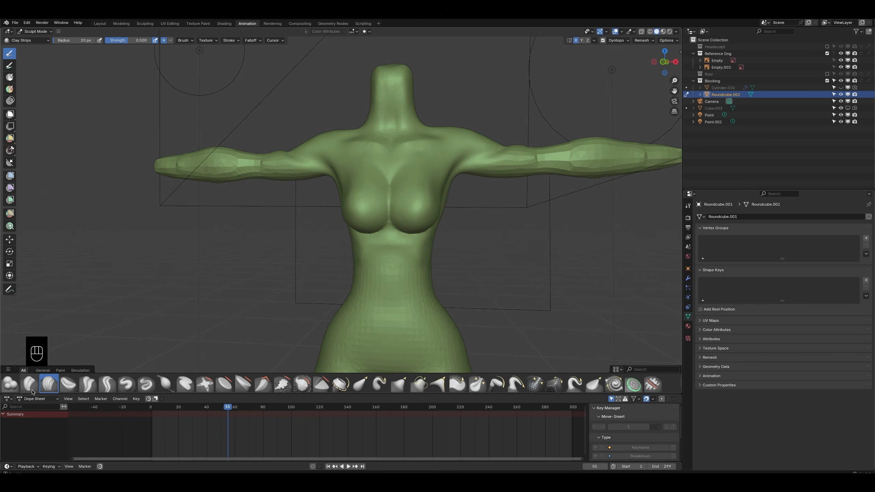
Step: Carve the inner and lower edges of the breasts with the Crease Sharp brush at radius 60 px, separating them at the centre
left_click(110, 384)
middle_click_drag(430, 220, 433, 175, "super")
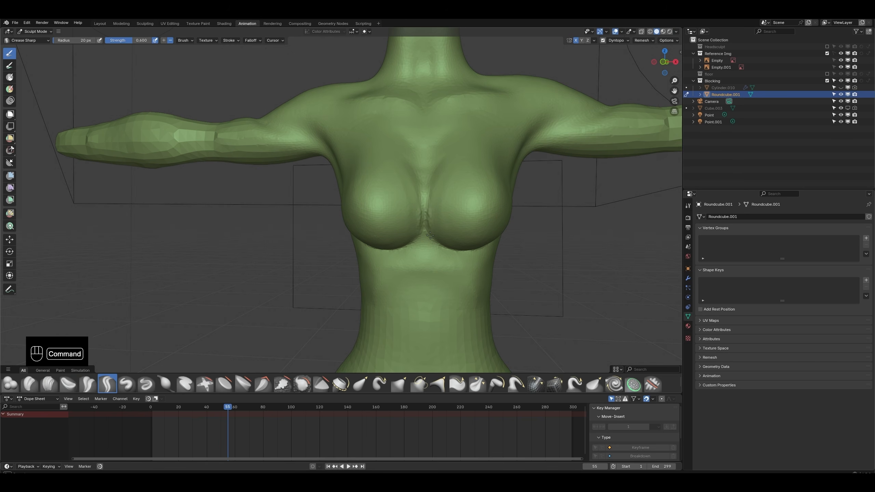
key("ctrl+z")
key("ctrl+z")
mouse_move(443, 158)
middle_mouse_down()
mouse_move(418, 188)
mouse_move(427, 233)
mouse_move(431, 207)
mouse_move(453, 196)
mouse_move(455, 255)
mouse_move(427, 194)
middle_mouse_up()
key("f")
left_click(451, 267)
key("ctrl+z")
left_click_drag(427, 181, 459, 268)
left_click_drag(423, 224, 431, 217, "shift")
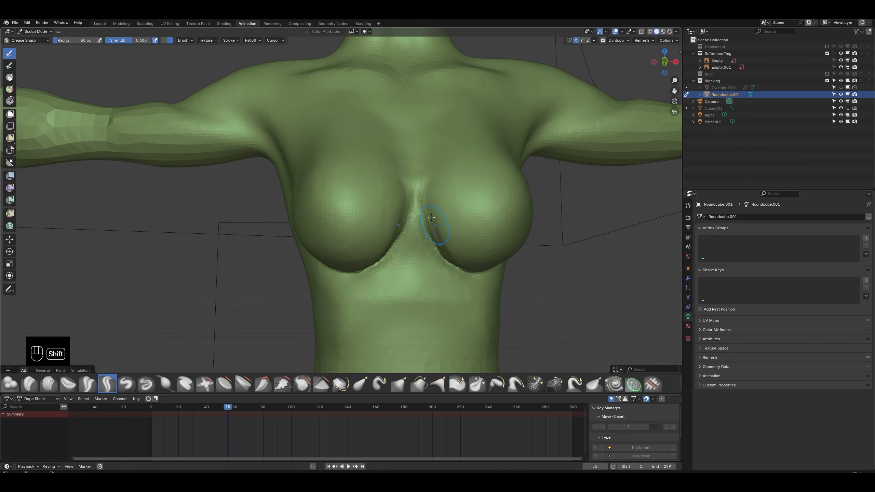
Step: Refine the gap between the breasts from below and smooth the surrounding surface
middle_click_drag(470, 268, 448, 267)
middle_click_drag(448, 267, 408, 251, "shift")
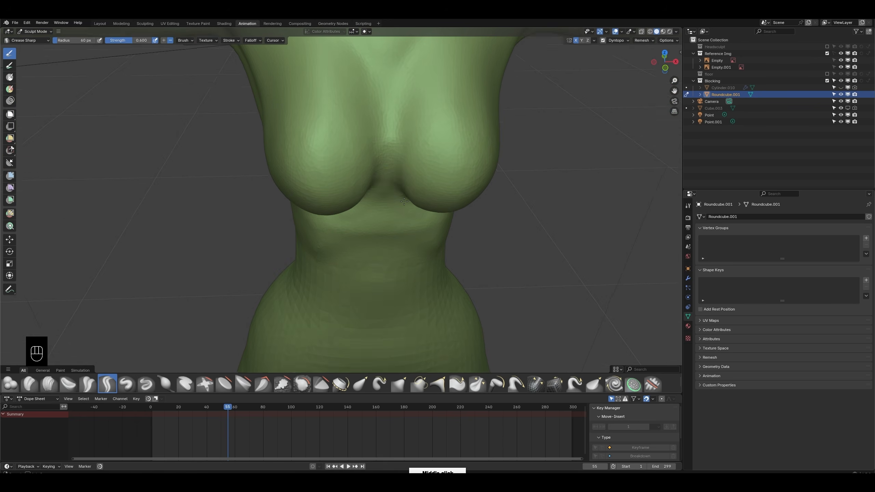
mouse_move(380, 174)
left_mouse_down()
mouse_move(365, 76)
mouse_move(393, 103)
left_mouse_up()
mouse_move(389, 163)
middle_mouse_down()
mouse_move(401, 109)
mouse_move(393, 110)
middle_mouse_up()
mouse_move(395, 178)
left_mouse_down()
mouse_move(404, 209)
mouse_move(410, 173)
left_mouse_up()
middle_click_drag(418, 120, 399, 238)
left_click_drag(477, 226, 541, 198, "shift")
Step: Match the breast profile to the side reference with the Elastic Grab brush at radius 106 px and smooth the surface
scroll(448, 213, "down", 8)
mouse_move(382, 200)
middle_mouse_down()
mouse_move(405, 222)
mouse_move(431, 228)
middle_mouse_up()
key("KP_1")
key("KP_3")
key("KP_Decimal")
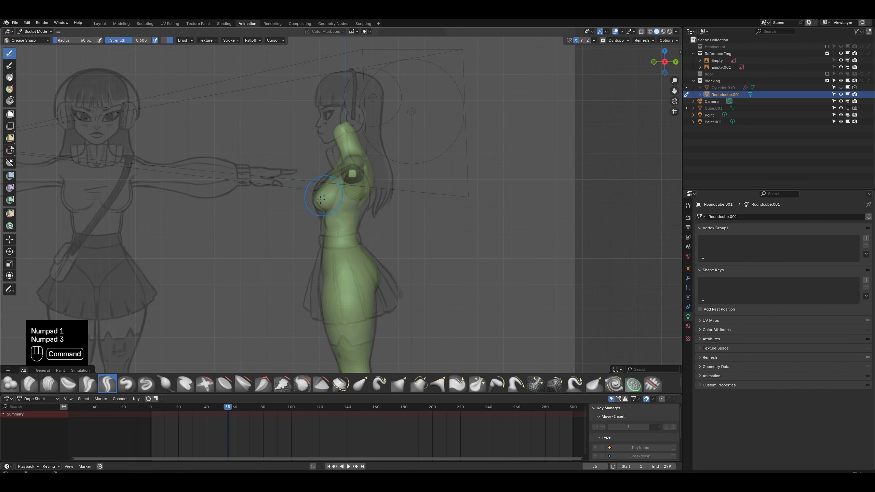
left_click(361, 378)
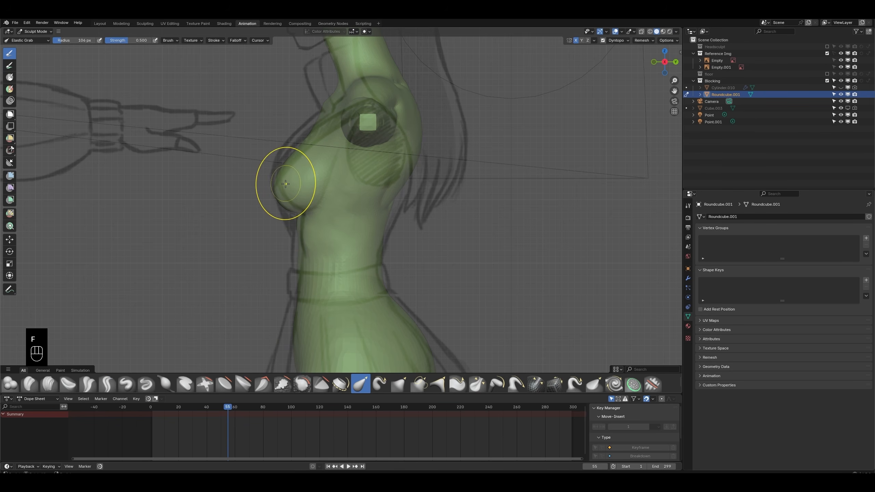
mouse_move(285, 174)
middle_mouse_down()
mouse_move(262, 189)
mouse_move(287, 218)
mouse_move(365, 252)
mouse_move(410, 257)
mouse_move(339, 159)
mouse_move(362, 134)
middle_mouse_up()
key("KP_1")
key("KP_3")
left_click_drag(330, 198, 339, 202, "shift")
middle_click_drag(358, 186, 297, 209)
left_click_drag(336, 210, 344, 206, "shift")
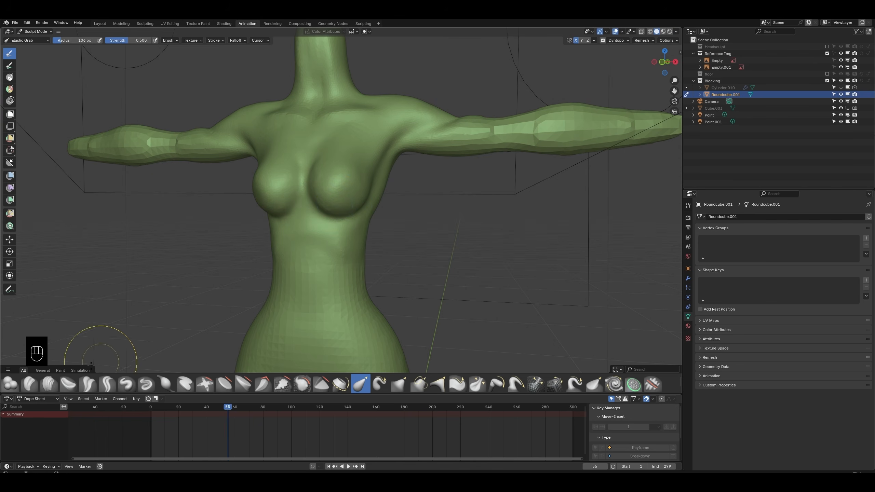
Step: Lay in the rib cage arch and vertical abdominal lines below the breasts with the Clay Strips brush at radius 41 px
left_click(49, 383)
mouse_move(357, 205)
middle_mouse_down("super")
mouse_move(358, 172)
mouse_move(360, 200)
mouse_move(379, 158)
mouse_move(394, 193)
mouse_move(368, 229)
mouse_move(331, 225)
middle_mouse_up("super")
key("ctrl+z")
key("f")
left_click(358, 194)
scroll(381, 203, "down", 6)
scroll(367, 229, "up", 4, "super")
scroll(331, 225, "up", 2, "super")
scroll(314, 225, "up", 3, "super")
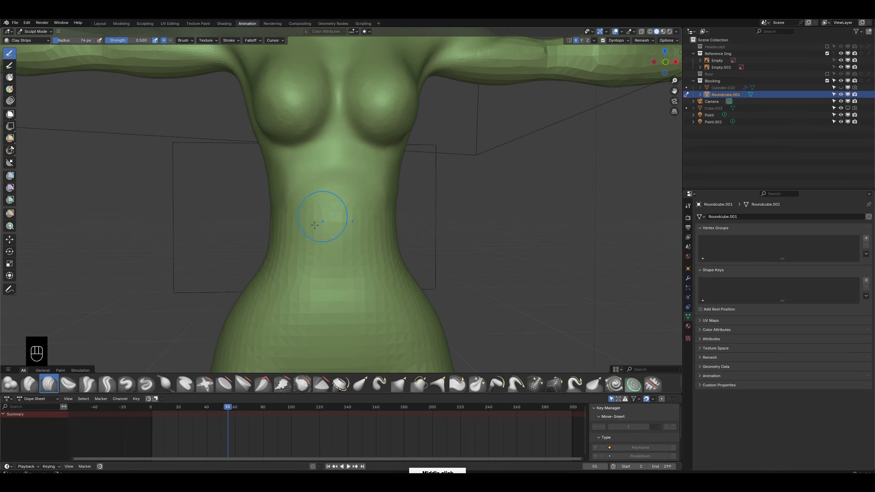
key("f")
left_click(303, 183)
key("KP_1")
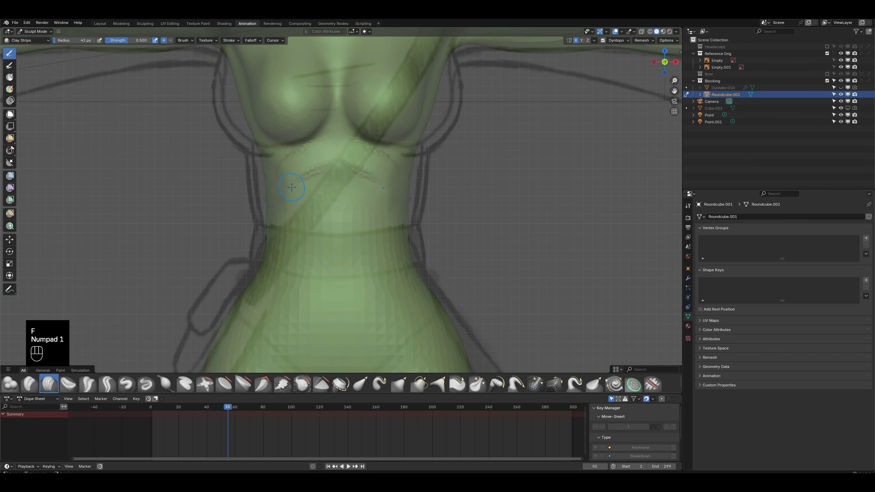
middle_click_drag(421, 181, 385, 183)
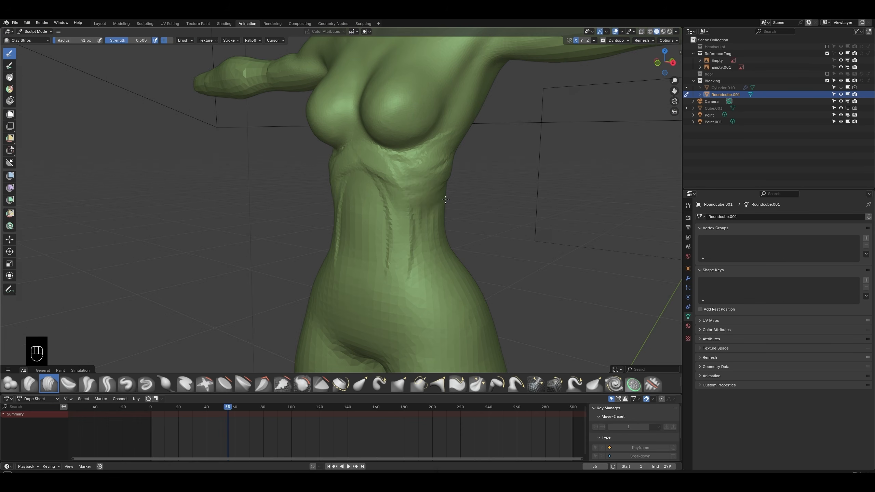
Step: Build up the ribs along the side of the torso and the central abdominal muscles with the Clay Strips brush
middle_click_drag(427, 193, 449, 195)
mouse_move(448, 195)
left_mouse_down()
mouse_move(518, 194)
mouse_move(489, 221)
mouse_move(504, 186)
left_mouse_up()
middle_click_drag(390, 184, 463, 178)
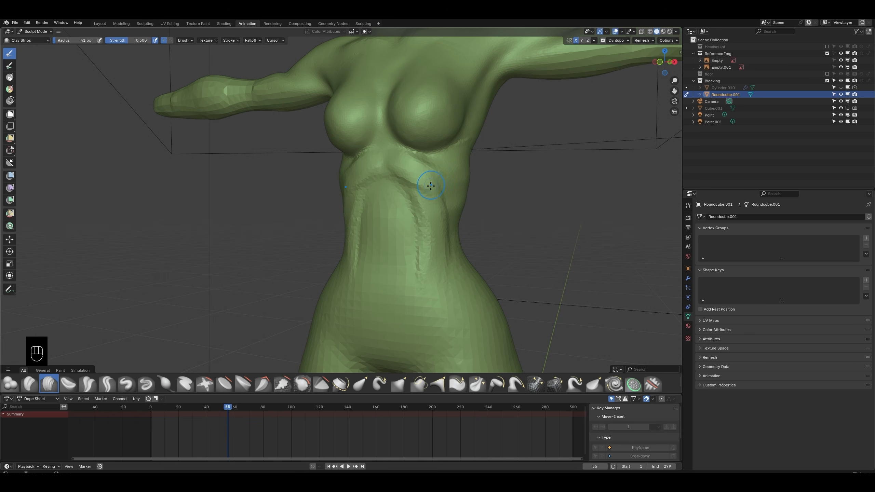
left_click_drag(387, 201, 396, 291)
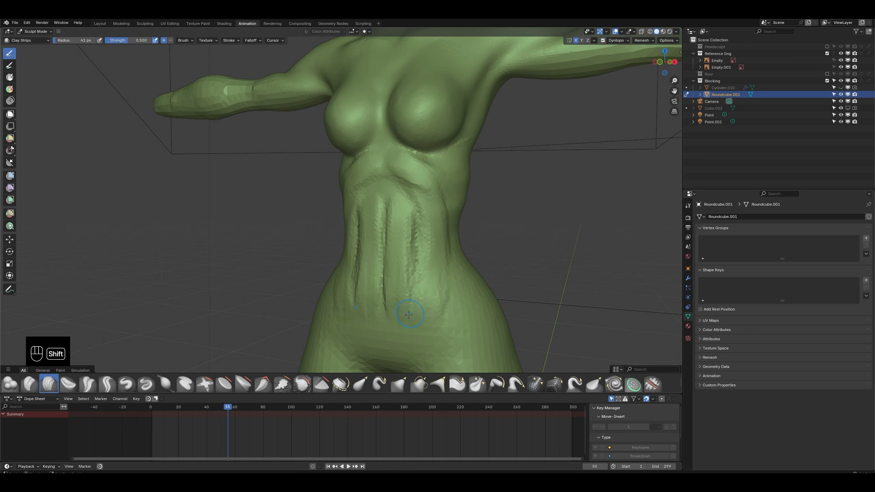
Step: Add Clay Strips strokes over the lower abdomen, forming a V shape from the hips to the groin
middle_click_drag(409, 311, 410, 269, "shift")
middle_click_drag(409, 269, 458, 251)
mouse_move(357, 217)
left_mouse_down()
mouse_move(382, 290)
mouse_move(393, 279)
left_mouse_up()
left_click_drag(360, 226, 385, 284)
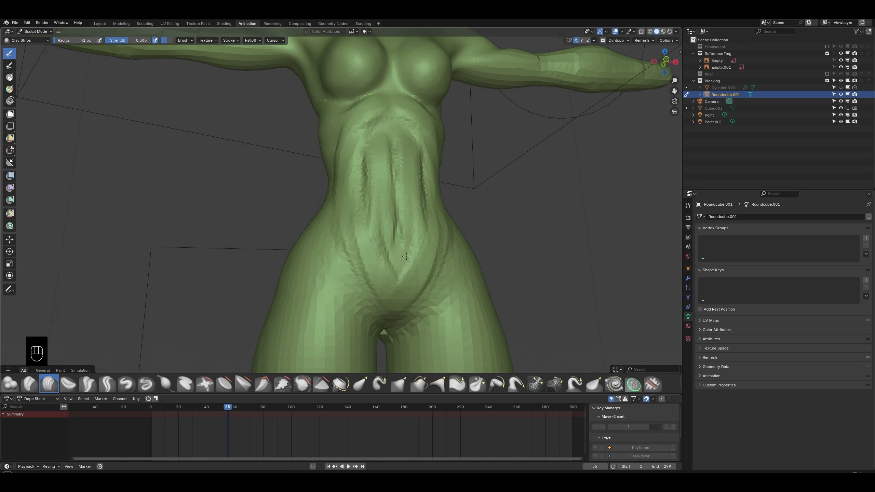
Step: Smooth the abdominal muscles and rib cage arch, undoing the last stroke
middle_click_drag(406, 257, 377, 271)
left_click_drag(428, 146, 428, 228, "shift")
mouse_move(400, 242)
left_mouse_down("shift")
mouse_move(399, 130)
mouse_move(435, 108)
left_mouse_up("shift")
left_click_drag(437, 208, 438, 131, "shift")
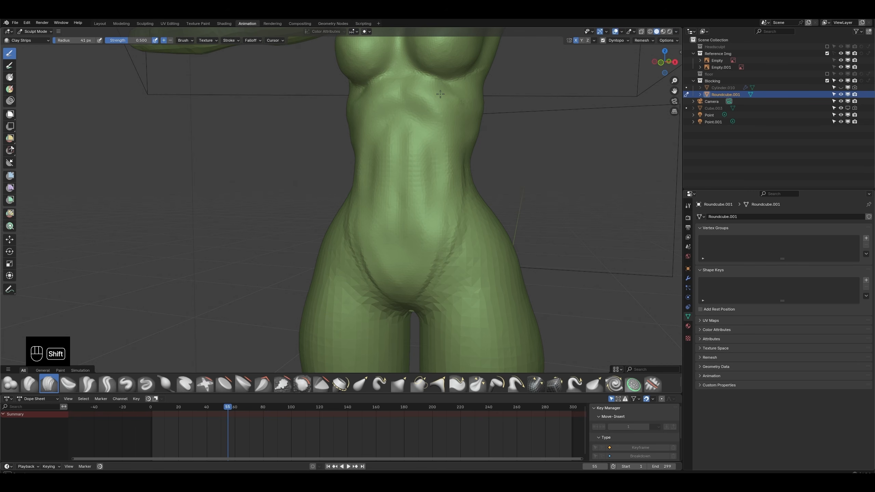
key("ctrl+z")
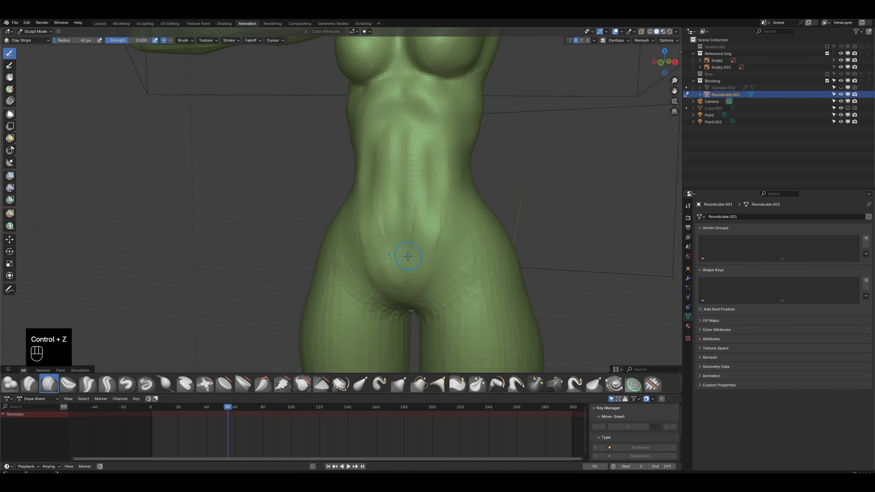
Step: Build up the lower belly and the hip creases beside it with the Clay Strips brush, and smooth the belly
left_click_drag(380, 238, 385, 284)
mouse_move(403, 228)
middle_mouse_down()
mouse_move(426, 193)
mouse_move(428, 162)
middle_mouse_up()
left_click_drag(429, 267, 430, 298)
mouse_move(449, 247)
left_mouse_down()
mouse_move(431, 297)
mouse_move(450, 244)
left_mouse_up()
left_click_drag(391, 279, 401, 245, "shift")
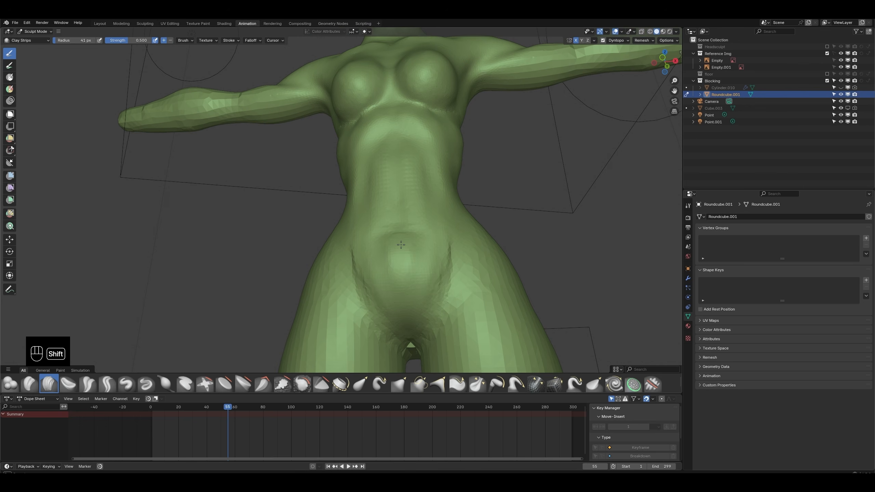
Step: Adjust the belly and waist profile against the side reference with the Elastic Grab brush at radius 41 px
right_click(424, 277)
middle_click_drag(470, 280, 496, 275)
mouse_move(424, 272)
middle_mouse_down("super")
mouse_move(412, 309)
mouse_move(385, 264)
mouse_move(339, 252)
middle_mouse_up("super")
key("KP_1")
key("KP_3")
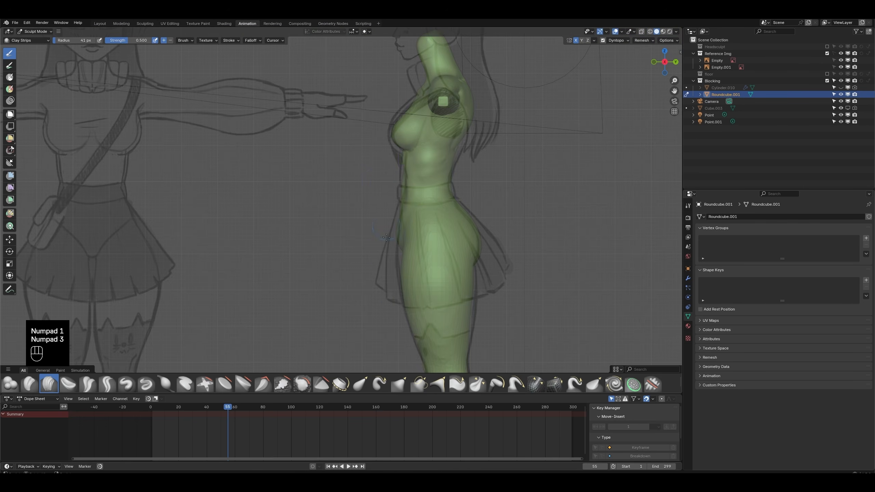
scroll(421, 262, "up", 5)
left_click(360, 384)
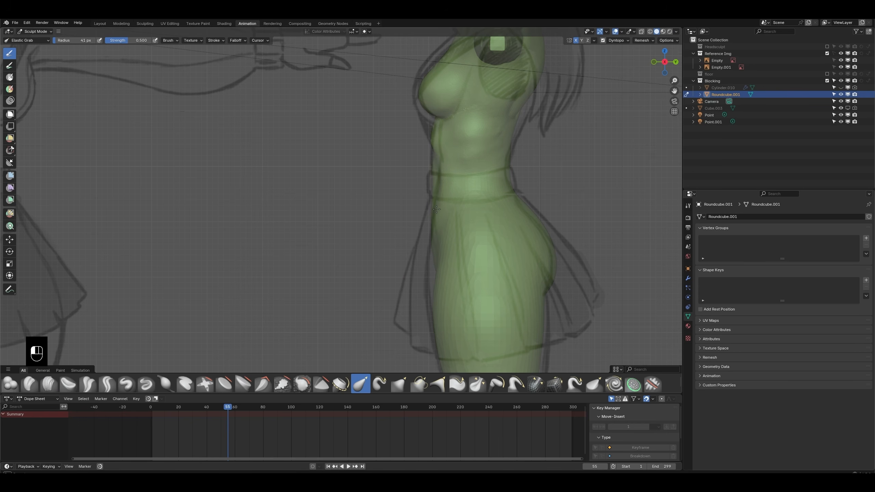
middle_click_drag(436, 209, 416, 137)
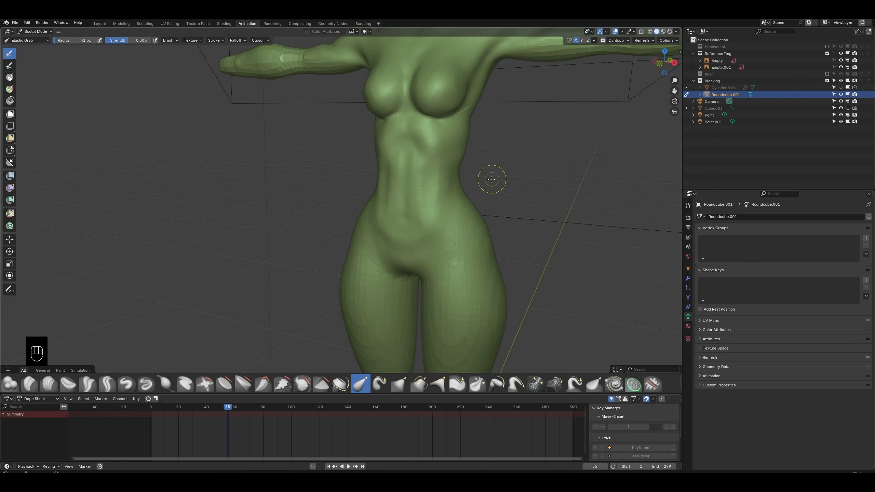
Step: Widen the breasts to match the front reference with the Elastic Grab brush at radius 81 px
key("KP_1")
middle_click_drag(459, 110, 359, 180, "shift")
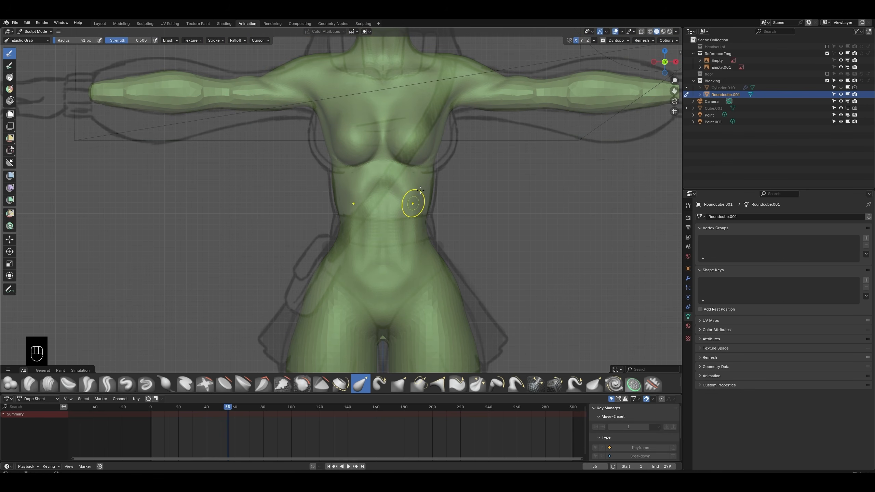
key("f")
left_click(442, 148)
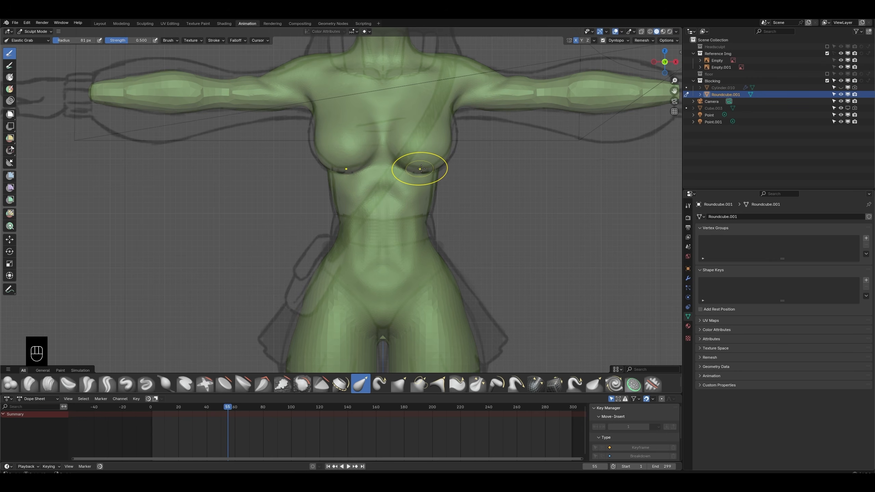
key("KP_1")
mouse_move(417, 164)
middle_mouse_down()
mouse_move(398, 183)
mouse_move(399, 170)
mouse_move(438, 175)
middle_mouse_up()
key("KP_1")
key("KP_1")
scroll(458, 193, "down", 4)
middle_click_drag(474, 234, 478, 242)
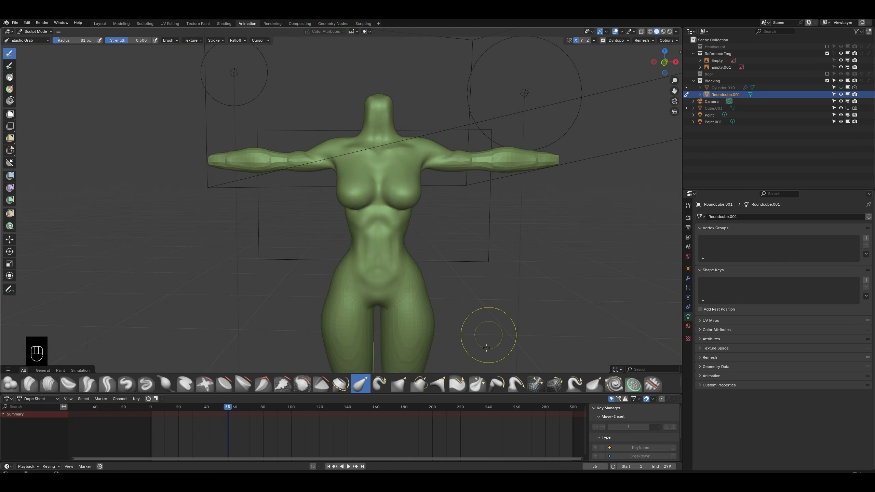
scroll(409, 172, "up", 4)
middle_click_drag(410, 172, 393, 197)
key("g")
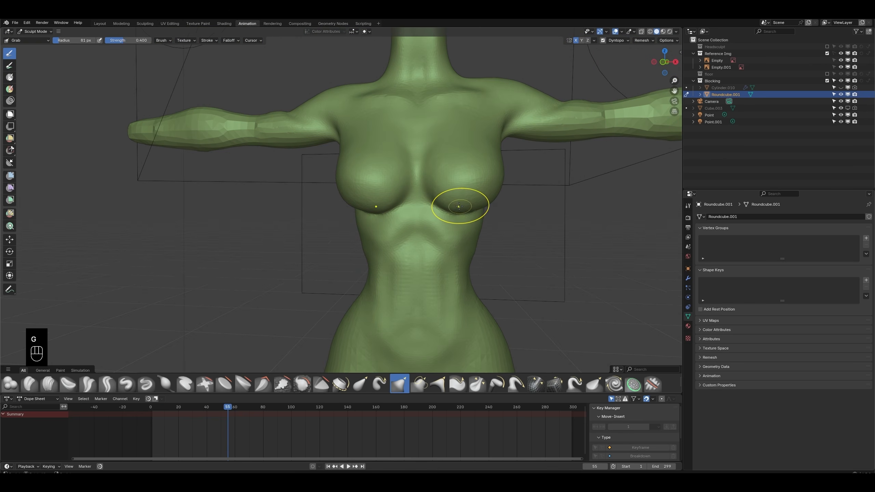
key("ctrl+z")
key("ctrl+z")
key("ctrl+z")
Step: Reshape the breasts with the Elastic Grab brush at radius 57 px and compare them with the front reference
mouse_move(478, 202)
middle_mouse_down()
mouse_move(483, 212)
mouse_move(500, 167)
middle_mouse_up()
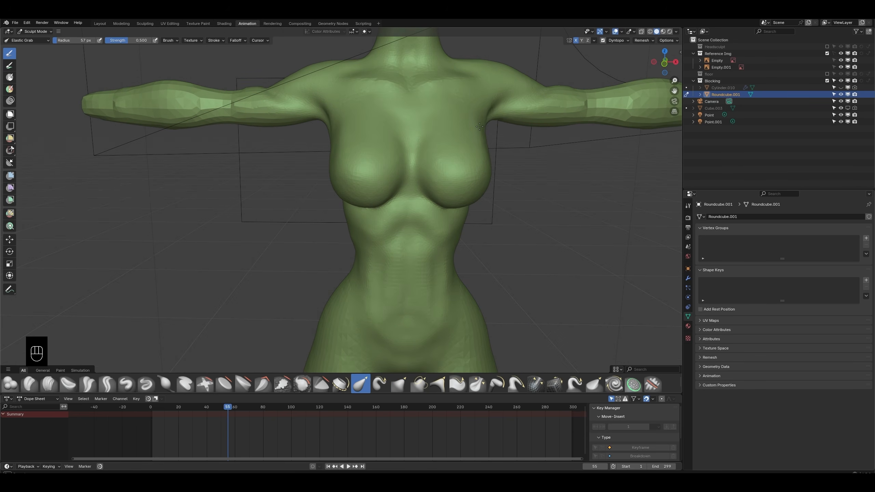
middle_click_drag(479, 127, 434, 137)
middle_click_drag(453, 199, 480, 242)
key("KP_1")
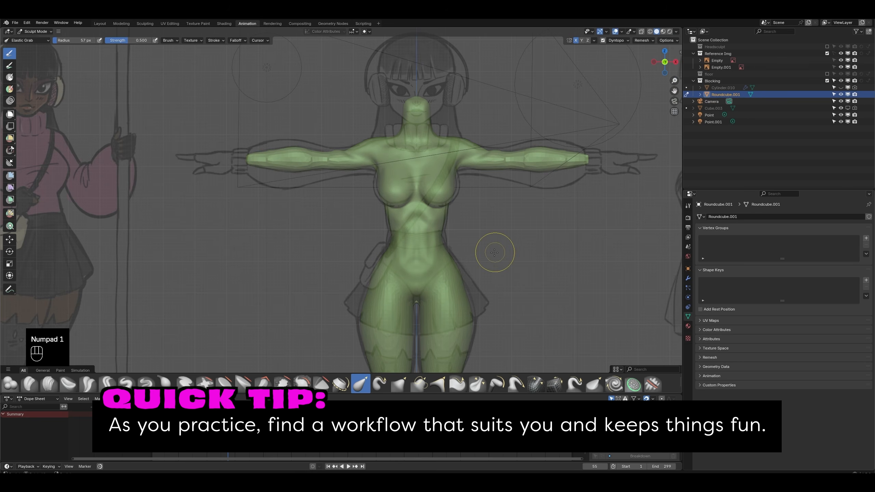
scroll(434, 179, "up", 5)
Step: Build up the area beneath the breasts and along the ribs with the Clay Strips brush at radius 57 px, and smooth it
mouse_move(448, 187)
middle_mouse_down()
mouse_move(434, 179)
mouse_move(475, 174)
middle_mouse_up()
key("c")
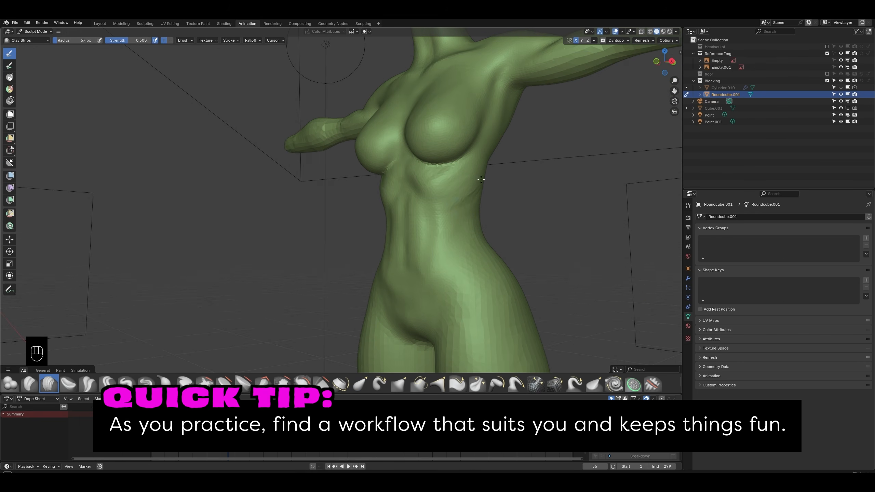
key("KP_3")
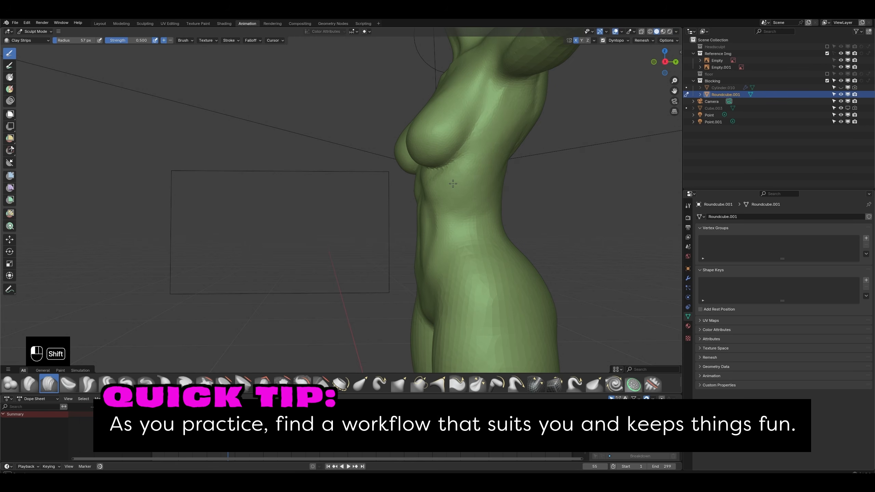
Step: Adjust the back profile against the side reference with the Elastic Grab brush at radius 57 px
mouse_move(497, 164)
middle_mouse_down()
mouse_move(474, 216)
mouse_move(513, 239)
middle_mouse_up()
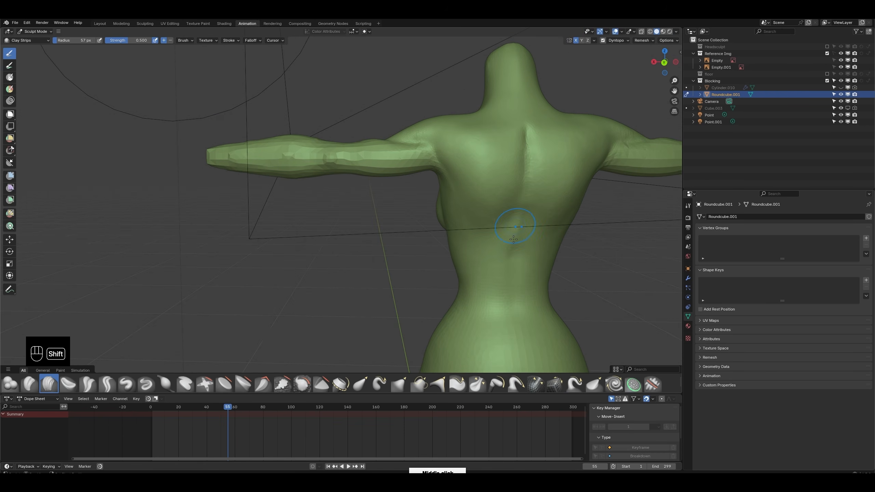
middle_click_drag(481, 263, 420, 247)
key("KP_1")
key("KP_2")
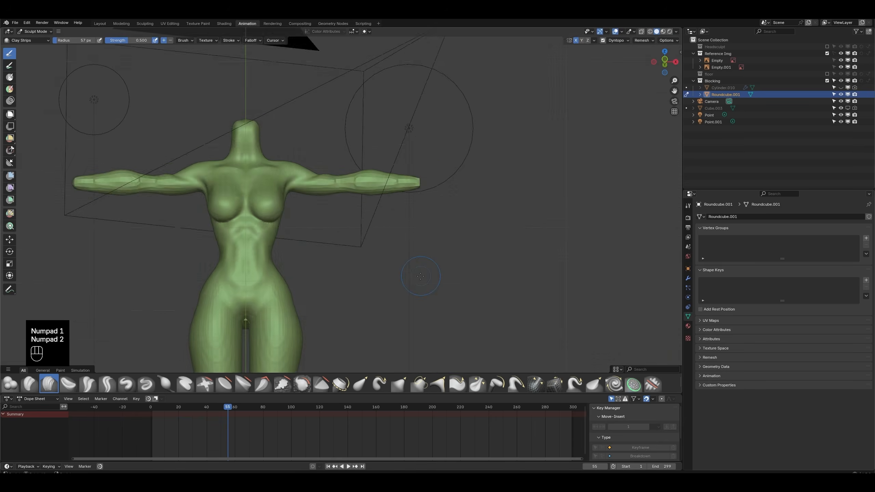
key("KP_3")
scroll(420, 275, "up", 3)
left_click(360, 383)
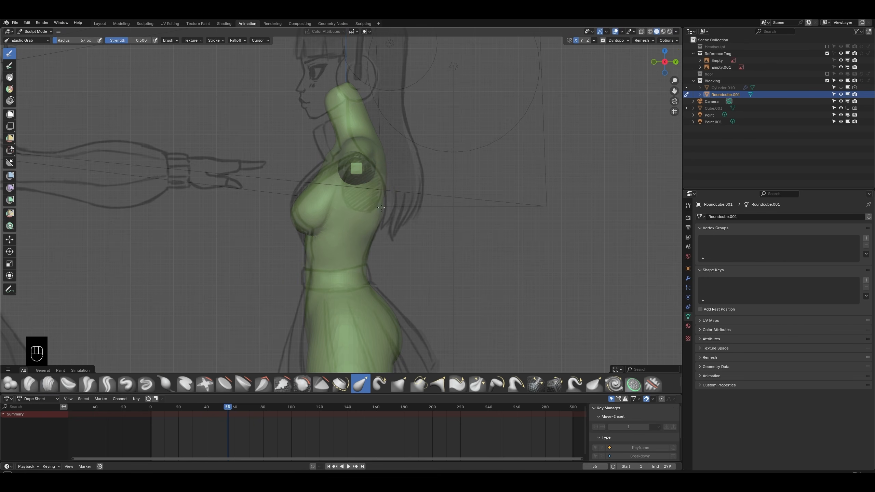
key("shift")
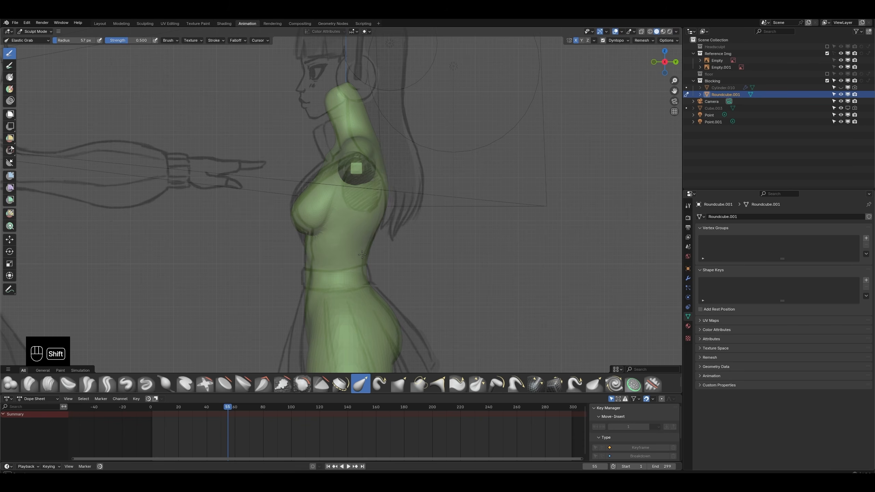
Step: Build up the shoulder blade and back muscles with the Clay Strips brush, smooth them, and save the file
mouse_move(361, 255)
middle_mouse_down()
mouse_move(424, 265)
mouse_move(393, 216)
mouse_move(369, 220)
middle_mouse_up()
scroll(369, 220, "up", 4)
left_click(48, 383)
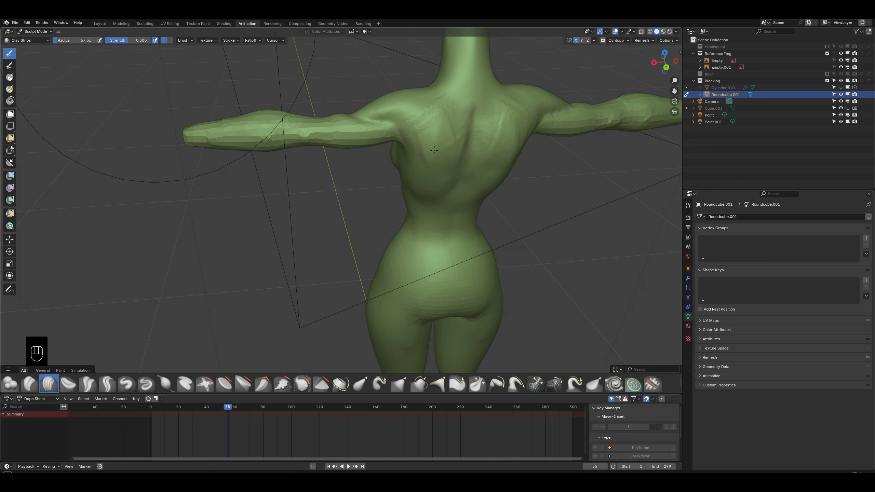
key("shift")
key("shift")
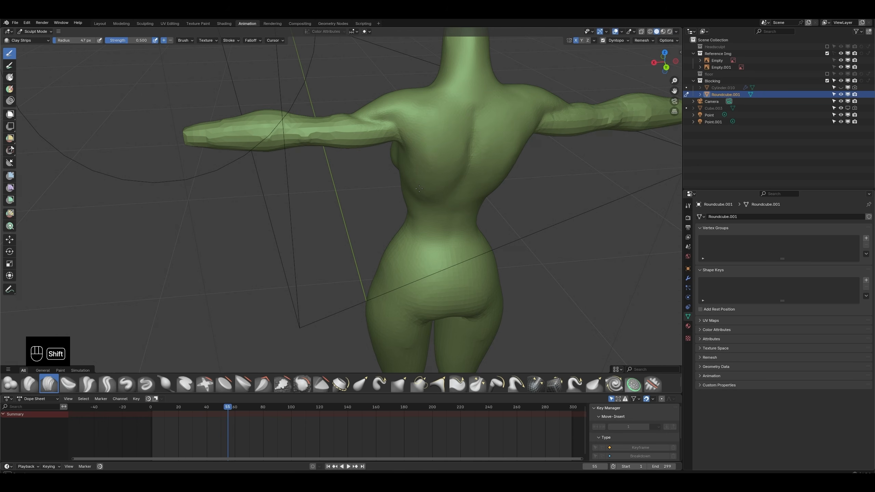
middle_click_drag(419, 188, 399, 208, "ctrl")
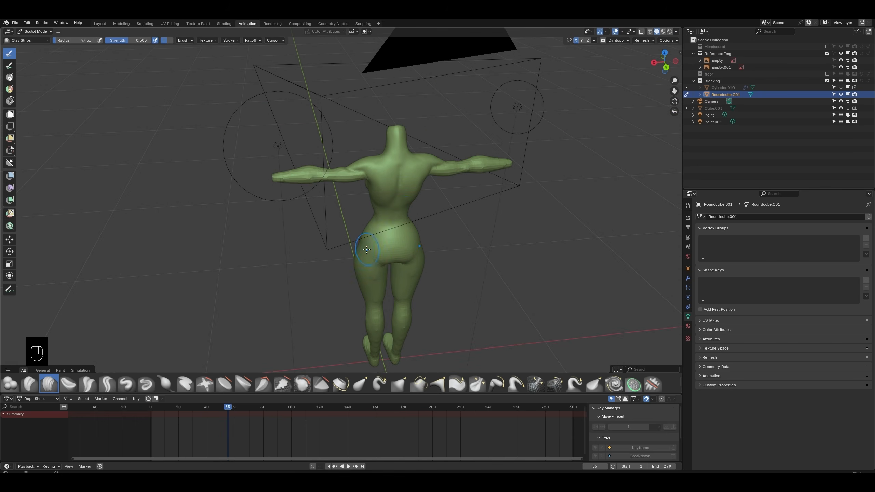
middle_click_drag(324, 264, 396, 241)
key("ctrl+s")
Step: Flatten the top of the neck with the Trim brush at radius 47 px, undo the last stroke, and save the file
scroll(426, 123, "up", 5)
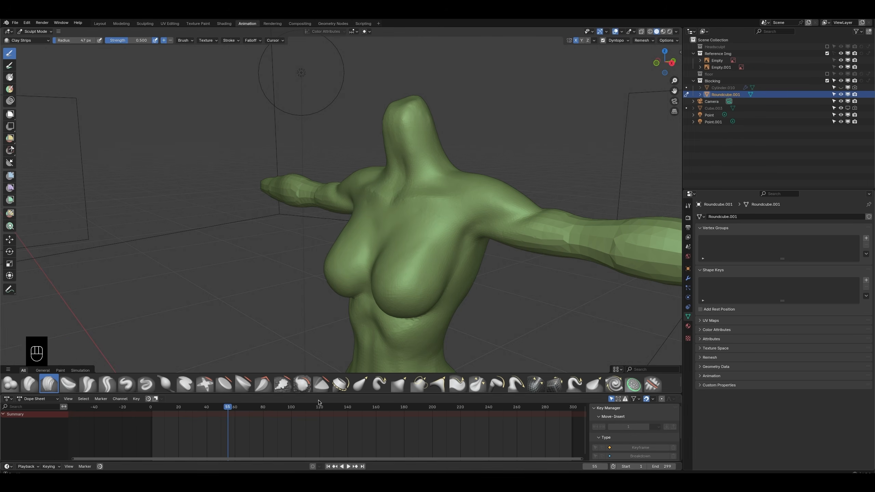
left_click(321, 383)
mouse_move(386, 114)
middle_mouse_down()
mouse_move(393, 159)
mouse_move(435, 162)
middle_mouse_up()
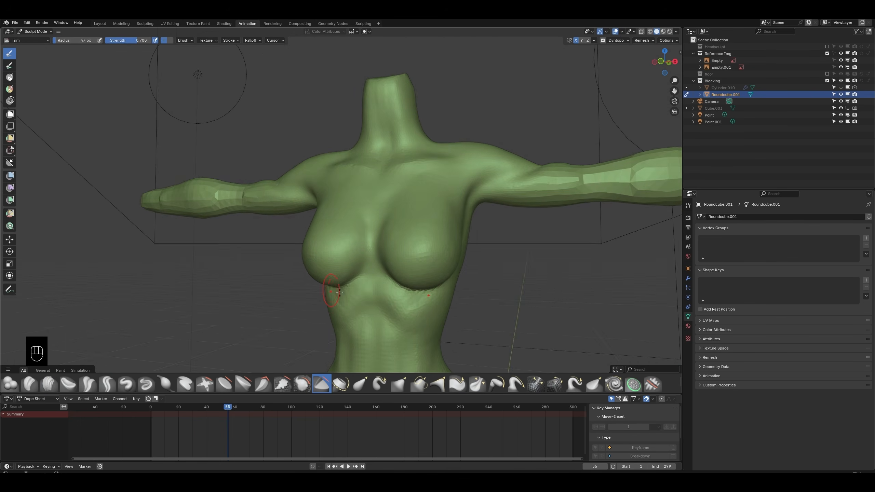
scroll(333, 293, "down", 5)
key("ctrl+z")
middle_click_drag(333, 293, 377, 216)
key("ctrl+s")
scroll(370, 244, "up", 3)
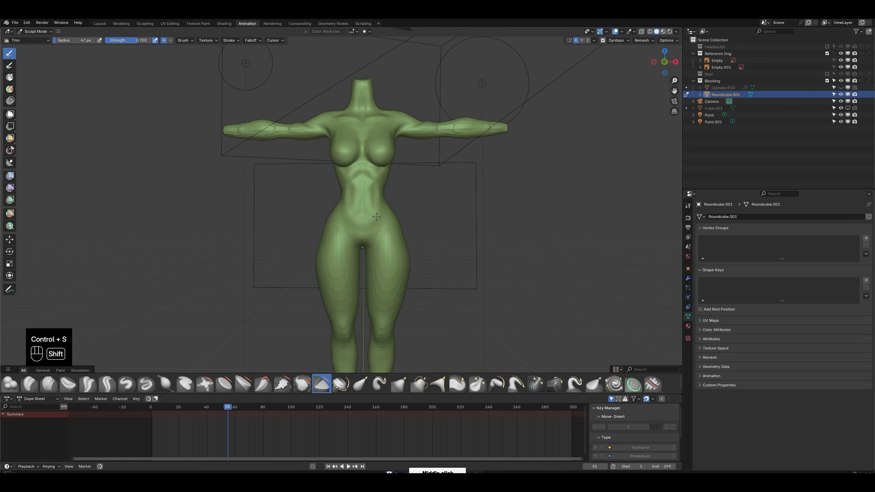
Step: Build up the abdominal muscles with vertical Clay Strips strokes at radius 34 px, and smooth the abdomen
scroll(365, 230, "up", 3)
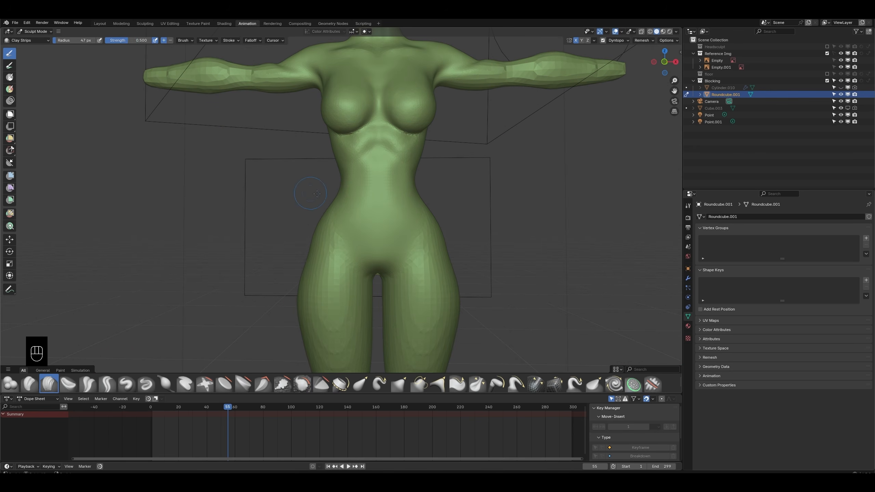
scroll(345, 197, "up", 2)
mouse_move(370, 152)
left_mouse_down()
mouse_move(370, 238)
mouse_move(356, 220)
left_mouse_up()
left_click_drag(411, 163, 411, 231)
left_click_drag(402, 153, 402, 251)
left_click_drag(389, 163, 388, 256)
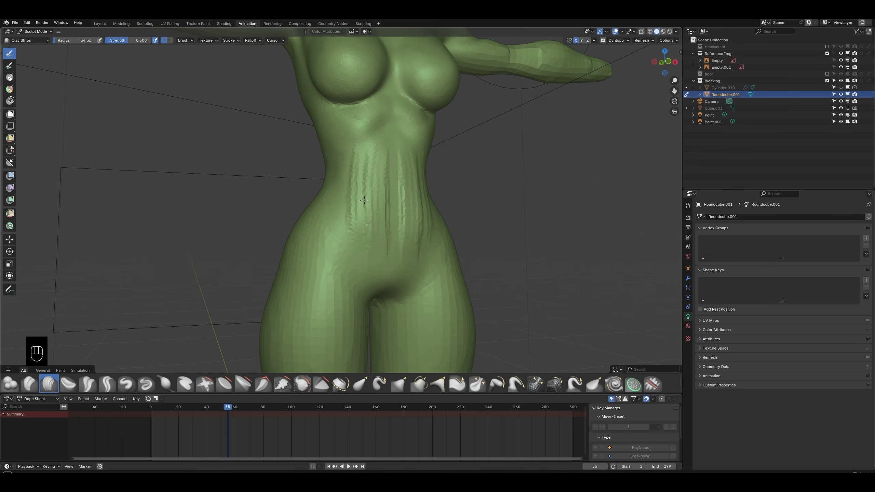
scroll(364, 200, "down", 3)
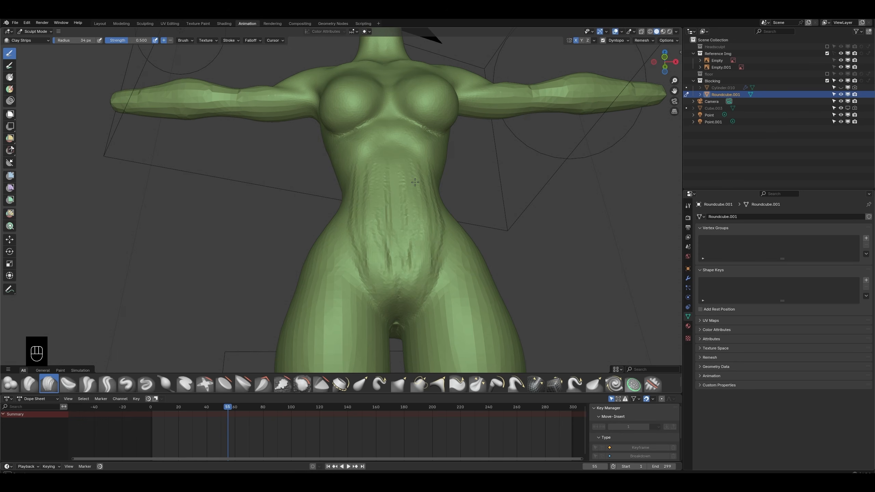
middle_click_drag(415, 182, 429, 249)
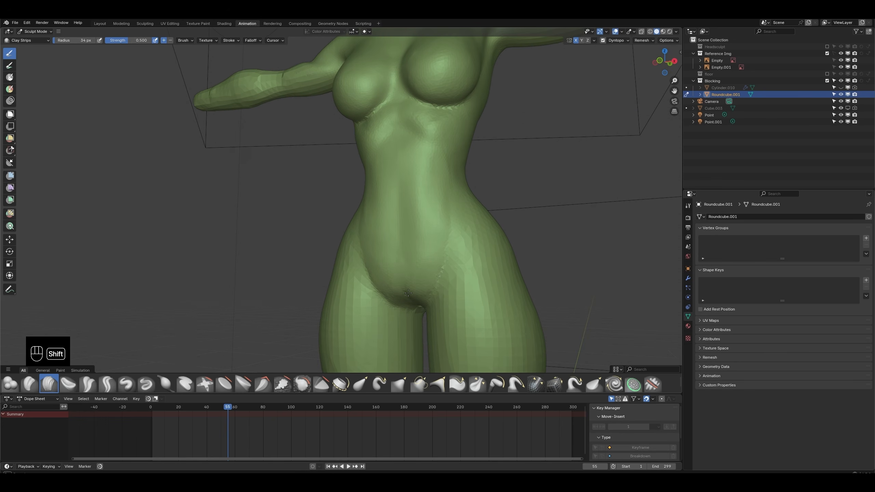
Step: Build up the obliques and the hip bones beside the lower belly with the Clay Strips brush
mouse_move(407, 292)
middle_mouse_down()
mouse_move(358, 220)
mouse_move(355, 193)
middle_mouse_up()
mouse_move(437, 149)
left_mouse_down()
mouse_move(429, 258)
mouse_move(432, 242)
mouse_move(422, 255)
mouse_move(431, 207)
left_mouse_up()
middle_click_drag(413, 194, 410, 248, "super")
mouse_move(410, 249)
middle_mouse_down()
mouse_move(444, 246)
mouse_move(402, 253)
mouse_move(400, 211)
mouse_move(458, 186)
middle_mouse_up()
left_click_drag(421, 198, 456, 159)
mouse_move(456, 159)
middle_mouse_down()
mouse_move(430, 159)
mouse_move(496, 178)
mouse_move(411, 176)
middle_mouse_up()
Step: Set the brush radius to 112 px and smooth the hip bones and the lowest part of the belly
key("f")
left_click(510, 181)
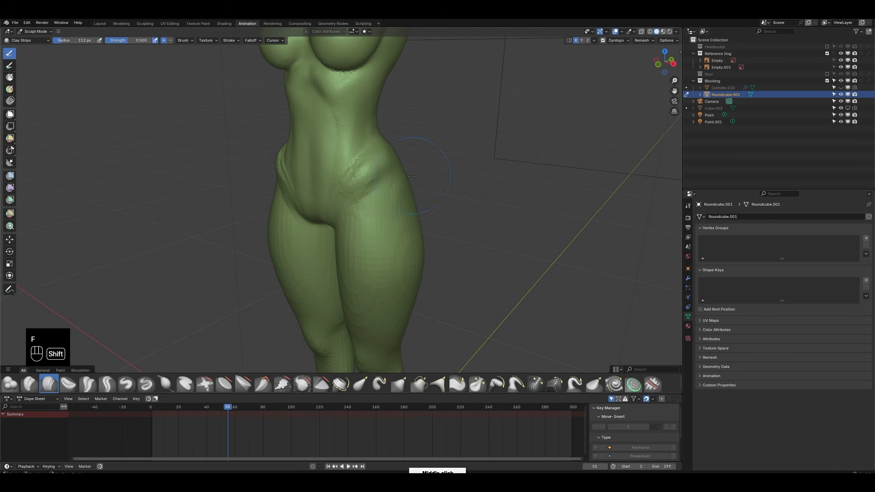
left_click_drag(369, 171, 365, 181, "shift")
middle_click_drag(365, 175, 429, 166)
left_click_drag(330, 221, 327, 232, "shift")
scroll(359, 234, "down", 3)
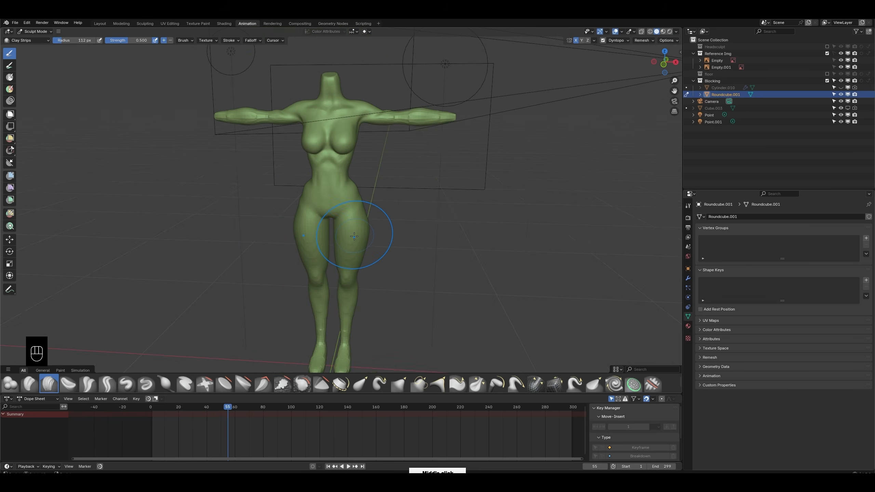
Step: Widen the hips and outer thighs to match the front reference with the Elastic Grab brush at radius 156 px, and save the file
key("KP_1")
scroll(305, 173, "up", 5)
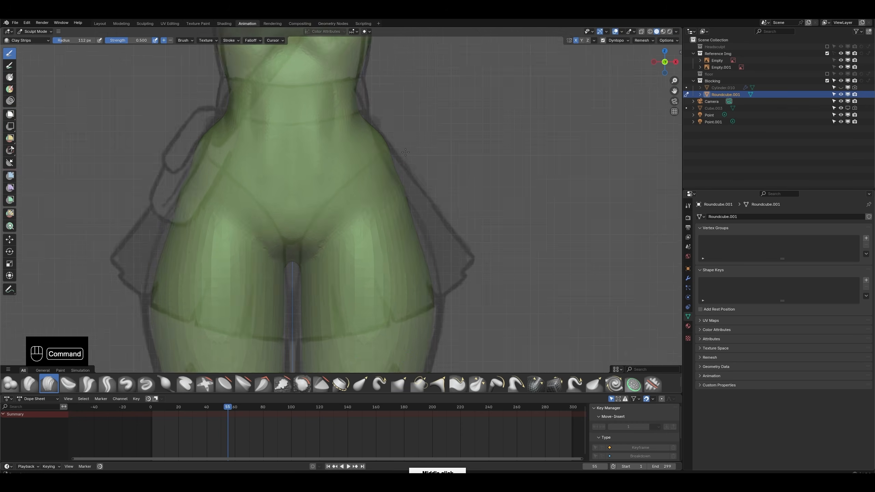
left_click(359, 384)
middle_click_drag(372, 164, 384, 161)
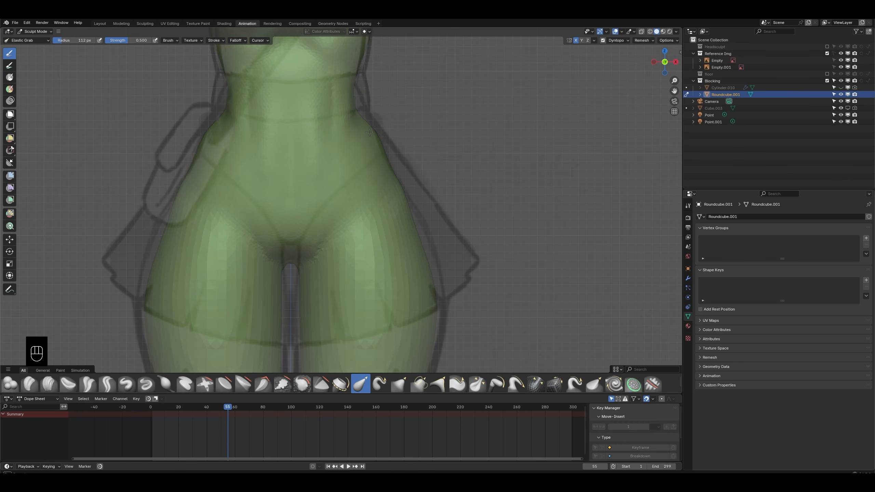
key("f")
left_click(446, 259)
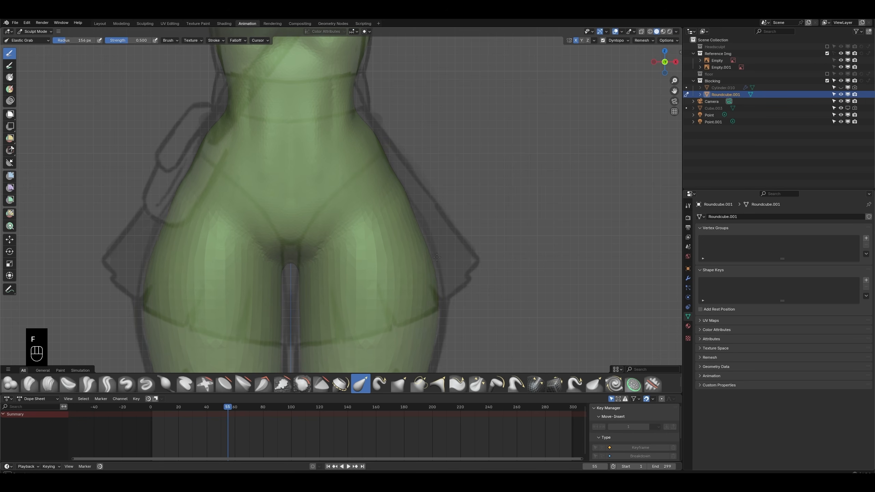
left_click_drag(429, 276, 435, 276)
middle_click_drag(439, 318, 439, 262, "shift")
scroll(375, 199, "down", 3)
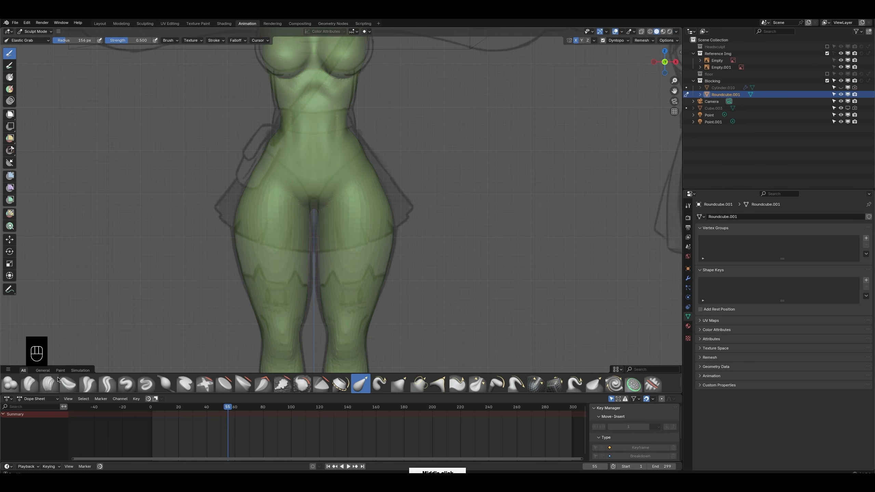
key("ctrl+s")
Step: Carve the groin creases between the lower belly and thighs with the Crease Sharp brush at radius 67 px, and smooth them
left_click(107, 384)
key("alt+z")
scroll(332, 186, "up", 4)
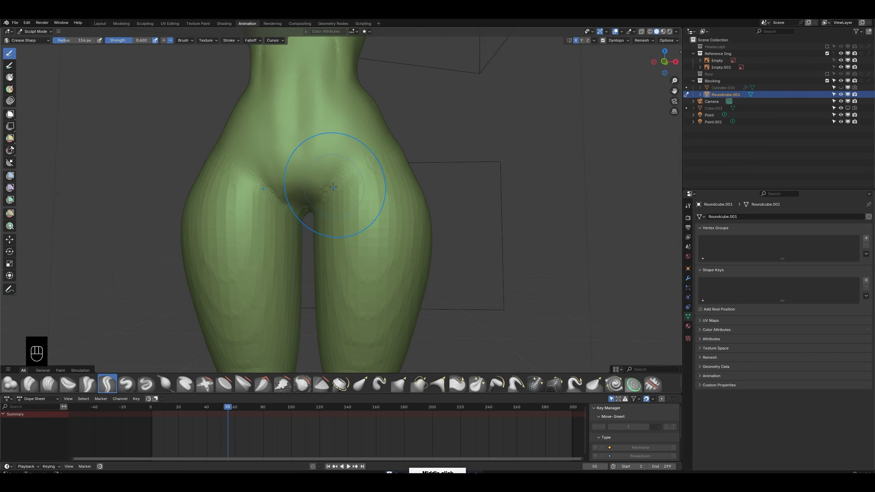
key("f")
left_click(303, 200)
left_click_drag(317, 208, 365, 134)
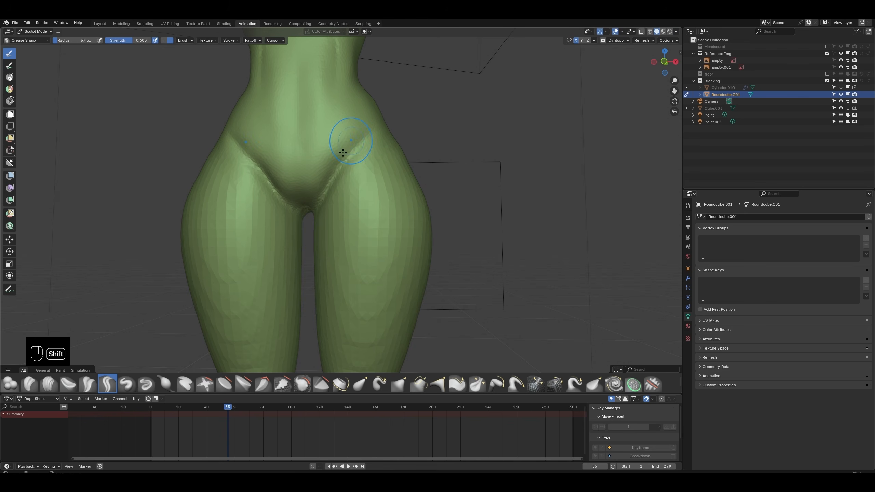
middle_click_drag(335, 147, 334, 183, "shift")
Step: Carve the outer edges of the belly and abdominal muscles with the Crease Sharp brush, undoing the unwanted strokes
left_click_drag(335, 205, 326, 92)
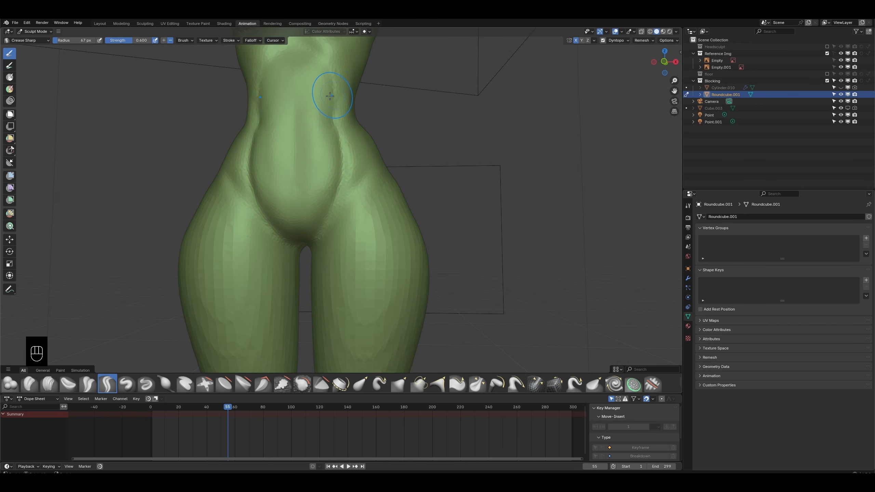
middle_click_drag(326, 92, 325, 149, "shift")
key("ctrl+z")
key("ctrl+z")
key("ctrl+z")
mouse_move(344, 244)
left_mouse_down()
mouse_move(322, 126)
mouse_move(343, 226)
left_mouse_up()
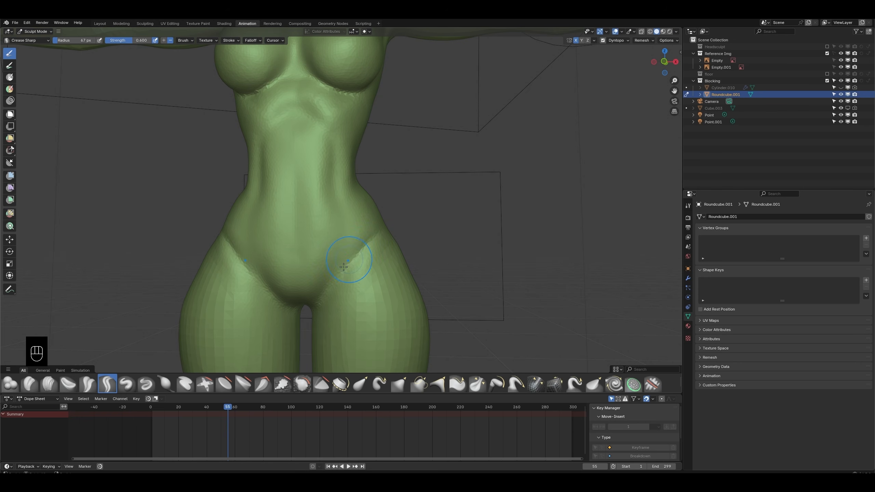
key("ctrl+z")
key("ctrl+z")
Step: Carve the cleft between the buttocks with the Crease Sharp brush at radius 67 px, undoing the last strokes
mouse_move(343, 266)
middle_mouse_down()
mouse_move(354, 261)
mouse_move(335, 256)
mouse_move(342, 252)
mouse_move(462, 254)
mouse_move(489, 238)
middle_mouse_up()
middle_click_drag(345, 196, 348, 138, "ctrl")
left_click_drag(348, 132, 343, 197)
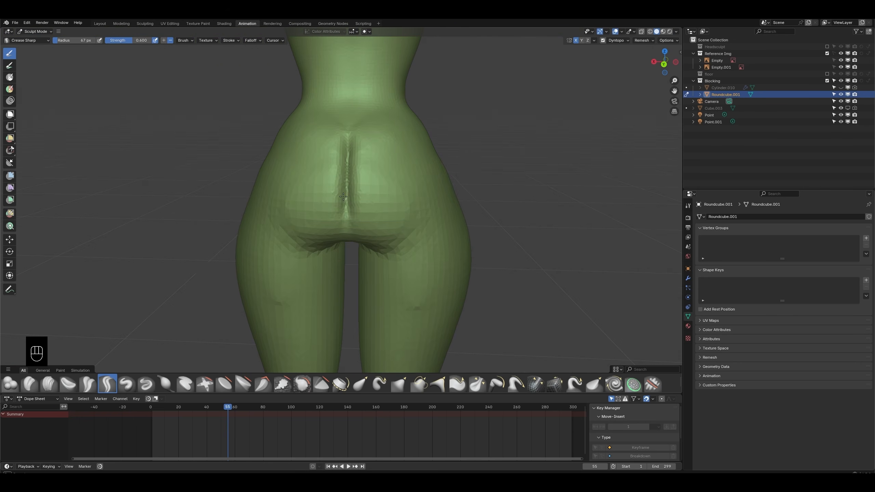
middle_click_drag(362, 235, 348, 165)
key("ctrl+z")
key("ctrl+z")
key("ctrl+z")
key("ctrl+z")
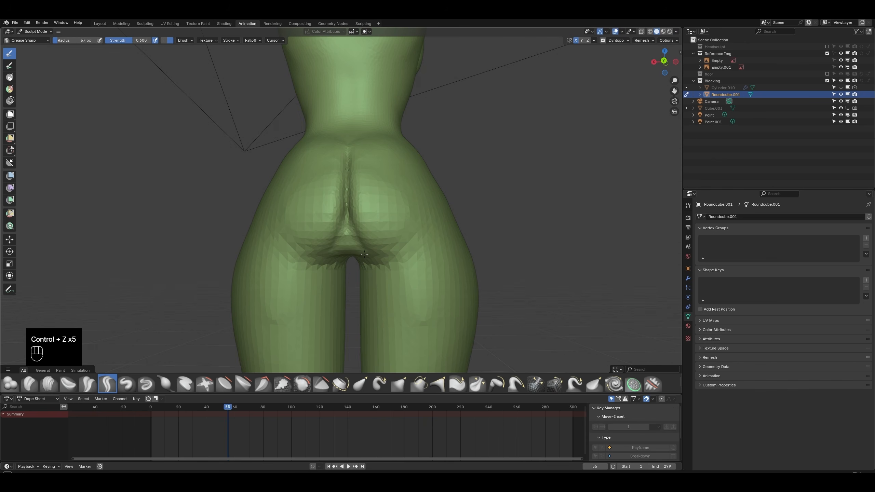
Step: Carve the folds beneath the buttocks and the crease above them with the Crease Sharp brush, smooth the surface, and undo the last stroke
mouse_move(364, 255)
left_mouse_down()
mouse_move(421, 285)
mouse_move(435, 271)
left_mouse_up()
mouse_move(413, 193)
middle_mouse_down("ctrl")
mouse_move(399, 223)
mouse_move(331, 200)
mouse_move(362, 173)
middle_mouse_up("ctrl")
mouse_move(369, 147)
left_mouse_down()
mouse_move(365, 162)
mouse_move(334, 136)
left_mouse_up()
mouse_move(339, 139)
left_mouse_down("shift")
mouse_move(362, 155)
mouse_move(366, 190)
left_mouse_up("shift")
middle_click_drag(418, 259, 421, 233)
key("f")
left_click(427, 225)
left_click_drag(413, 235, 438, 262)
key("ctrl+z")
Step: Build up the buttocks with the Clay Strips brush at radius 68 px and compare the shape with the side and front references
left_click(50, 384)
mouse_move(296, 245)
middle_mouse_down()
mouse_move(347, 247)
mouse_move(317, 253)
middle_mouse_up()
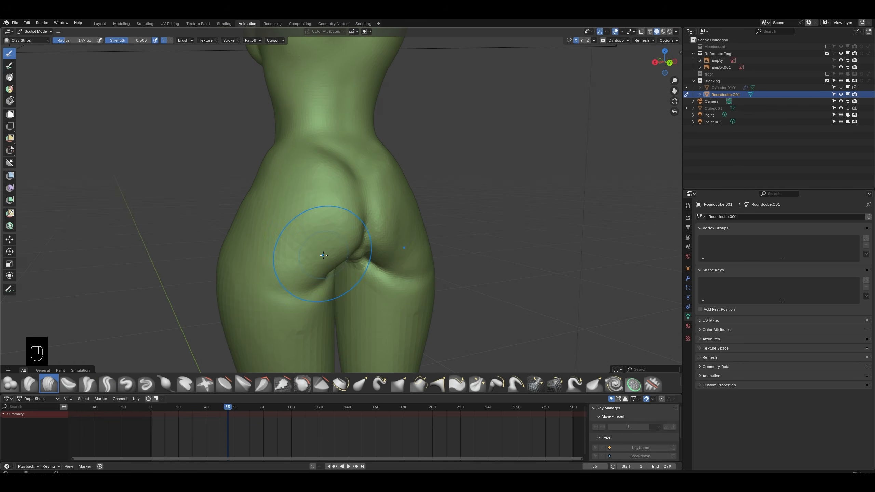
key("f")
left_click(293, 255)
mouse_move(333, 269)
left_mouse_down()
mouse_move(327, 226)
mouse_move(296, 258)
left_mouse_up()
mouse_move(282, 241)
left_mouse_down()
mouse_move(331, 220)
mouse_move(324, 197)
left_mouse_up()
middle_click_drag(324, 200, 371, 199)
key("KP_1")
key("KP_3")
key("KP_1")
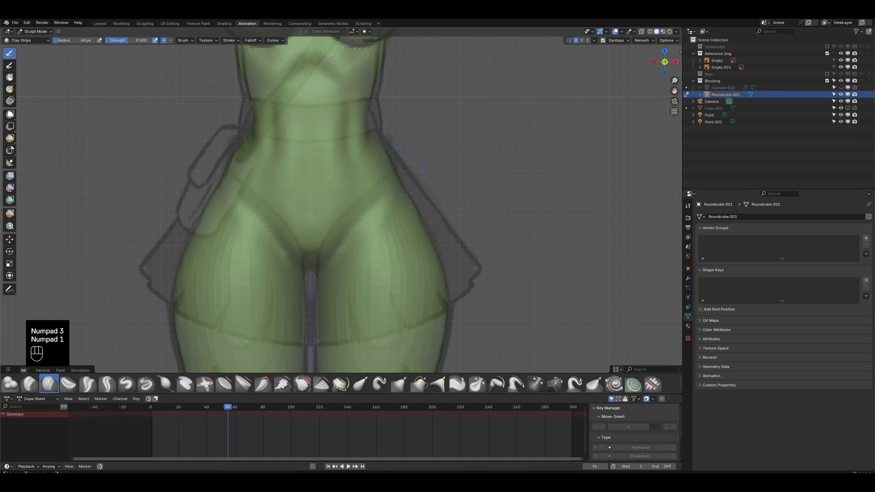
Step: Set the brush radius to 128 px and smooth the buttocks, undoing the last change
mouse_move(402, 174)
middle_mouse_down()
mouse_move(494, 166)
mouse_move(494, 209)
mouse_move(479, 192)
middle_mouse_up()
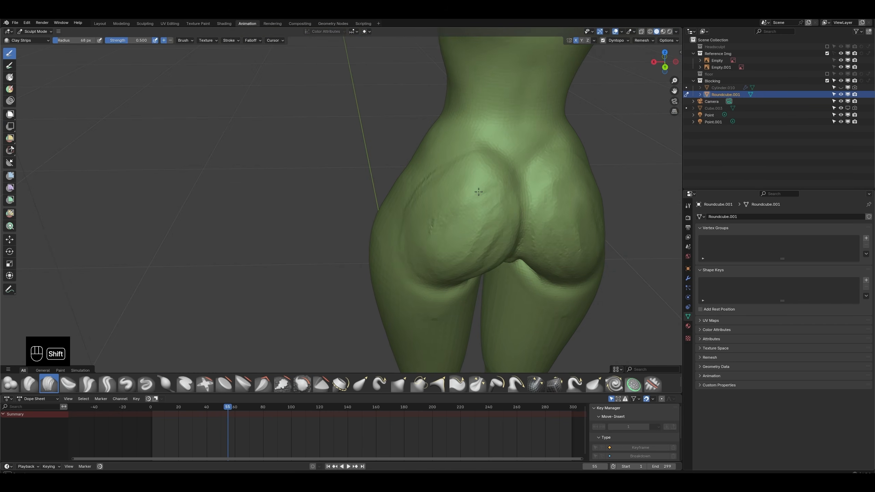
key("f")
left_click(510, 241)
key("d")
key("ctrl+z")
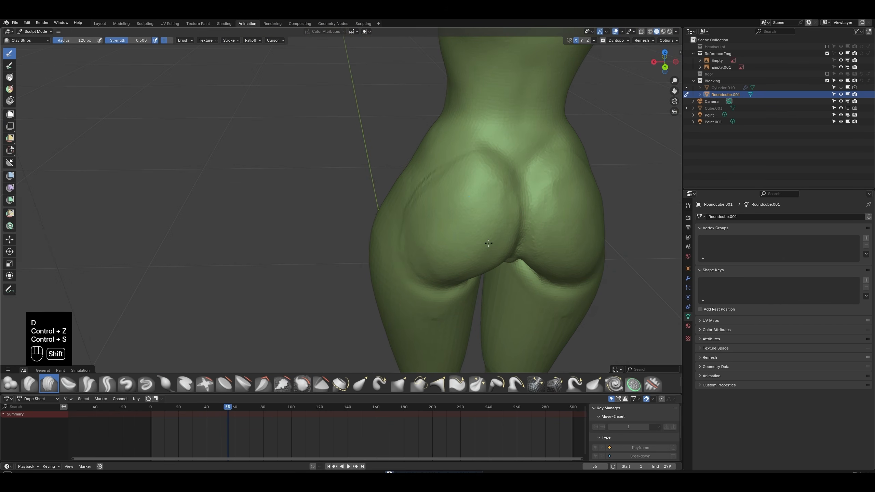
Step: Smooth the buttocks, their underside and the backs of the thighs at brush radius 128 px
middle_click_drag(409, 278, 495, 207)
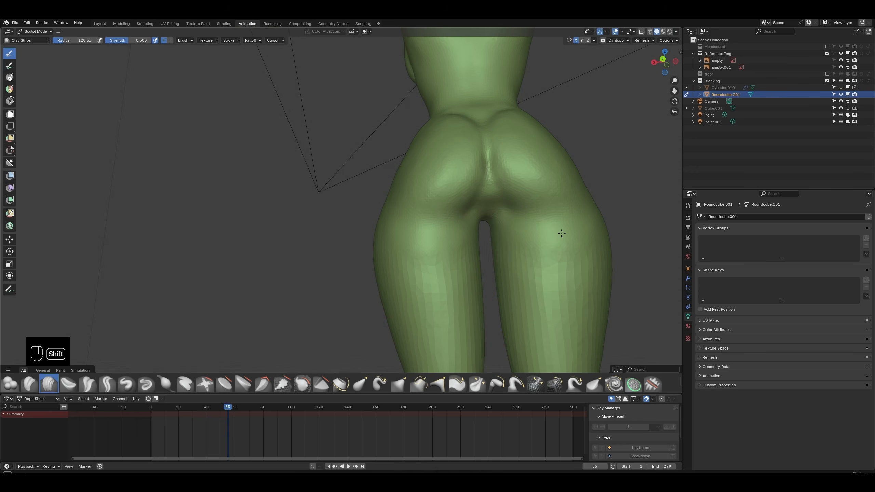
left_click_drag(562, 233, 551, 272, "shift")
mouse_move(551, 272)
middle_mouse_down()
mouse_move(560, 293)
mouse_move(517, 234)
middle_mouse_up()
left_click_drag(510, 217, 492, 229, "shift")
left_click_drag(492, 197, 490, 159, "shift")
mouse_move(490, 159)
middle_mouse_down()
mouse_move(531, 221)
mouse_move(499, 231)
middle_mouse_up()
left_click_drag(492, 103, 538, 180, "shift")
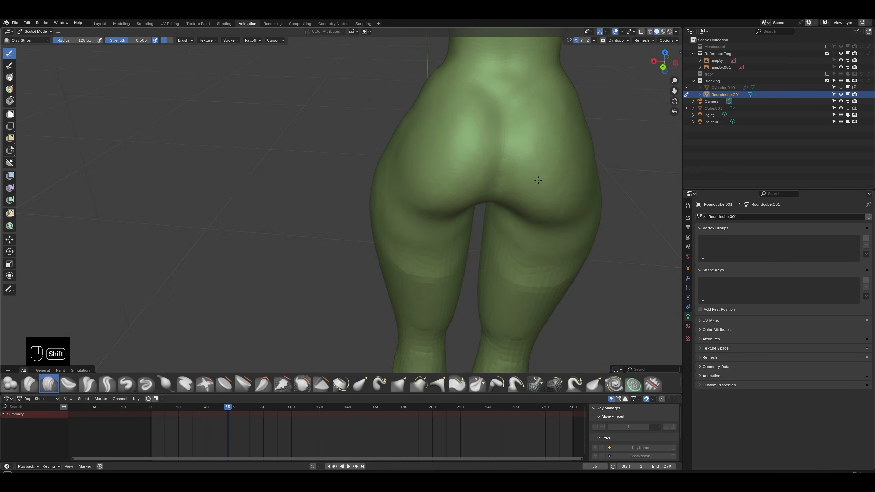
mouse_move(538, 180)
middle_mouse_down()
mouse_move(383, 123)
mouse_move(399, 229)
middle_mouse_up()
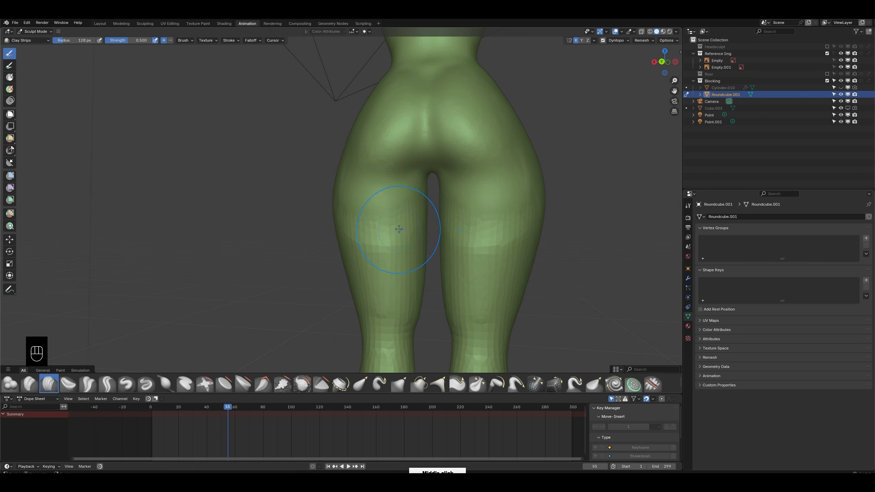
middle_click_drag(347, 204, 344, 217)
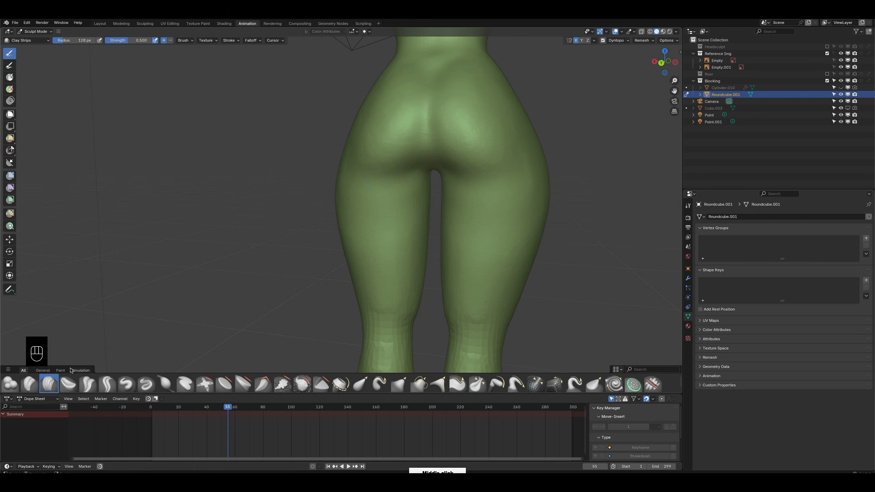
Step: Carve the cleft and the folds beneath the buttocks with the Crease Polish brush at radius 66 px, undoing a stray stroke
key("f")
key("f")
middle_click_drag(414, 137, 429, 93)
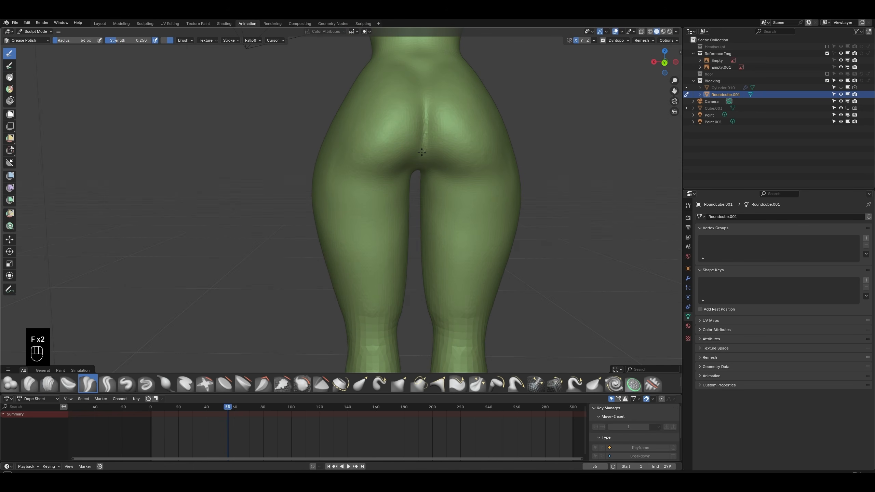
key("ctrl+z")
middle_click_drag(420, 144, 403, 117, "ctrl")
mouse_move(397, 207)
left_mouse_down()
mouse_move(334, 230)
mouse_move(290, 225)
left_mouse_up()
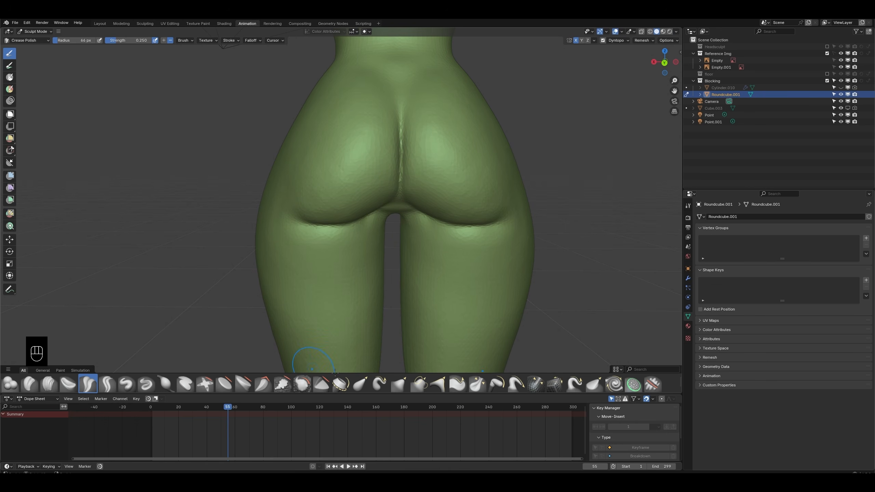
Step: Try reshaping the inner lower edge of the buttocks with the Elastic Grab brush, undo the pulls, and set the radius to 71 px
left_click(360, 383)
key("f")
left_click_drag(380, 208, 375, 214)
left_click(400, 215)
key("ctrl+z")
key("ctrl+z")
key("ctrl+z")
key("f")
left_click(388, 214)
Step: Smooth the folds beneath the buttocks and the cleft between them
mouse_move(375, 214)
middle_mouse_down()
mouse_move(413, 215)
mouse_move(386, 219)
middle_mouse_up()
left_click_drag(354, 223, 310, 224, "shift")
middle_click_drag(345, 220, 324, 217)
left_click_drag(390, 198, 391, 138, "shift")
middle_click_drag(399, 84, 430, 116)
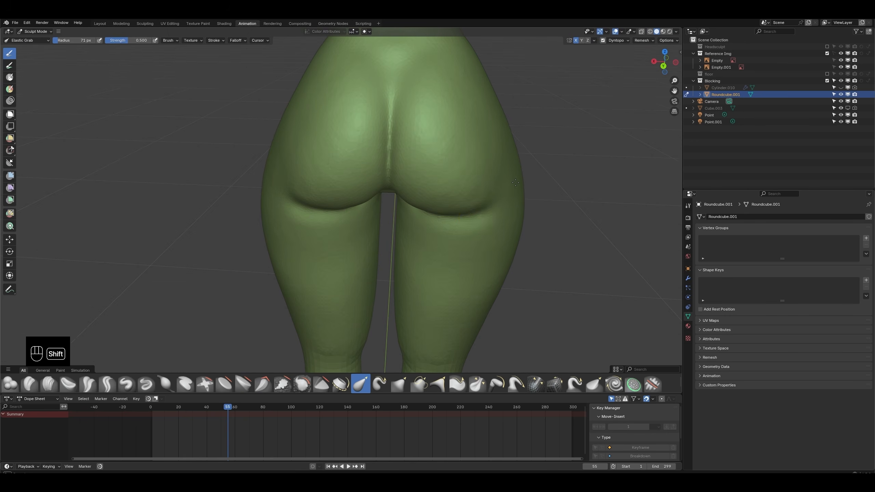
Step: Adjust the outer ends of the buttock folds and the hip outline with the Elastic Grab brush at radius 71 px
middle_click_drag(516, 192, 410, 211, "ctrl")
left_click_drag(417, 210, 433, 213)
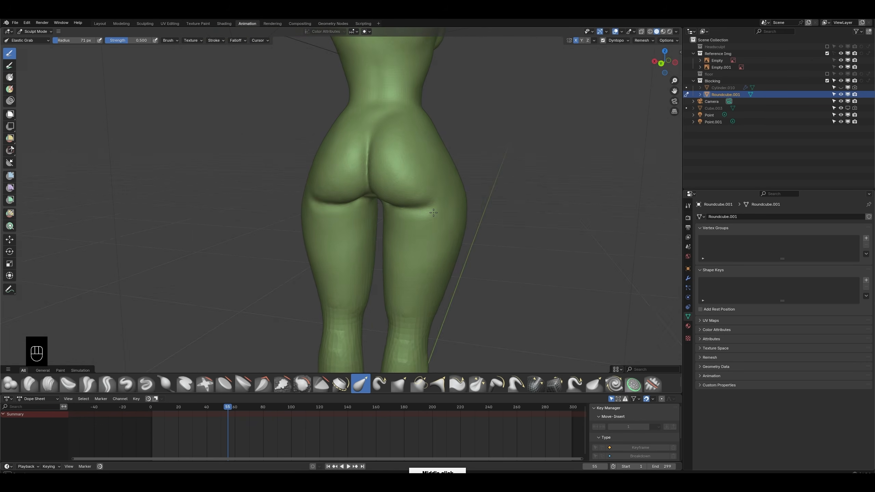
middle_click_drag(434, 212, 437, 203)
left_click_drag(438, 204, 442, 198)
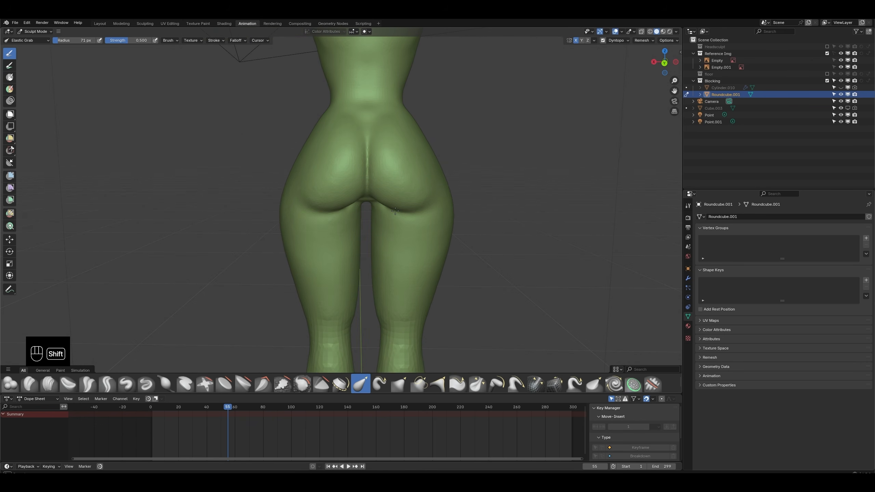
mouse_move(449, 195)
middle_mouse_down("ctrl")
mouse_move(437, 241)
mouse_move(454, 243)
middle_mouse_up("ctrl")
middle_click_drag(448, 243, 441, 220, "ctrl")
Step: Build up the volume of the buttocks and outer hips with the Clay Strips brush at radius 39 px
left_click(49, 384)
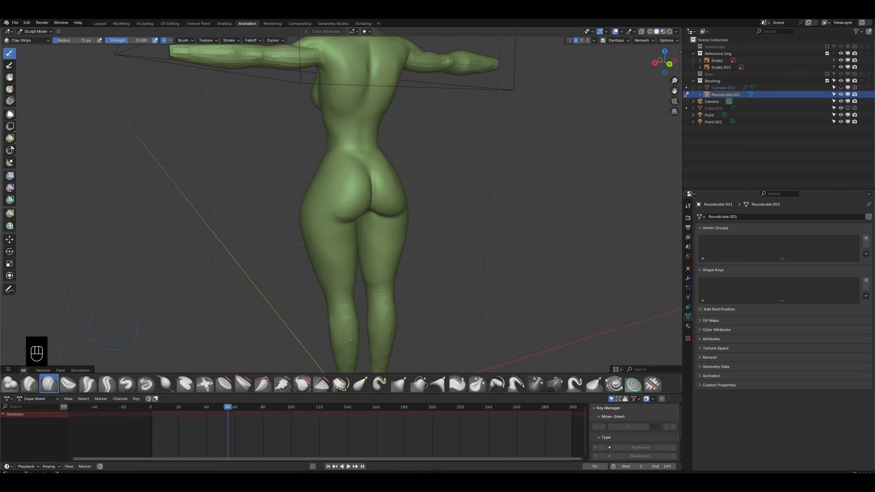
middle_click_drag(325, 200, 335, 174, "ctrl")
left_click_drag(343, 159, 329, 197)
key("f")
left_click(327, 203)
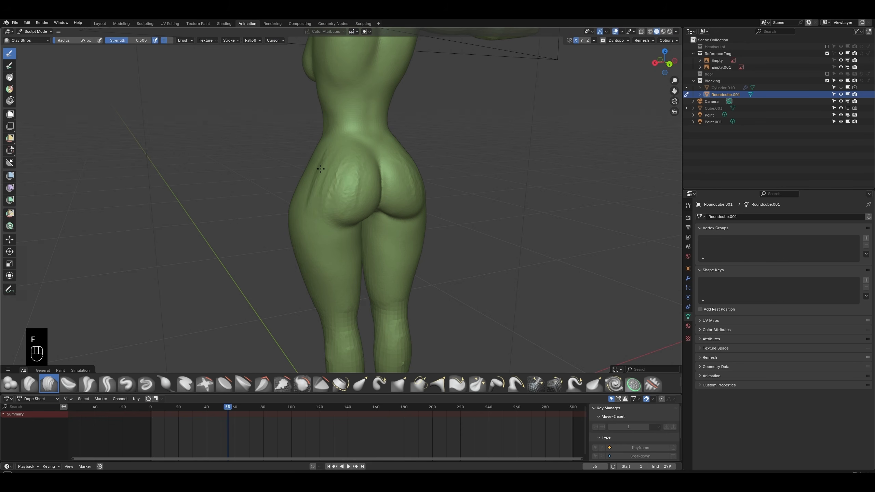
middle_click_drag(297, 222, 289, 198)
Step: Define the spine groove and the cleft with the Crease Polish brush at radius 39 px and save the file
middle_click_drag(341, 104, 343, 207, "shift")
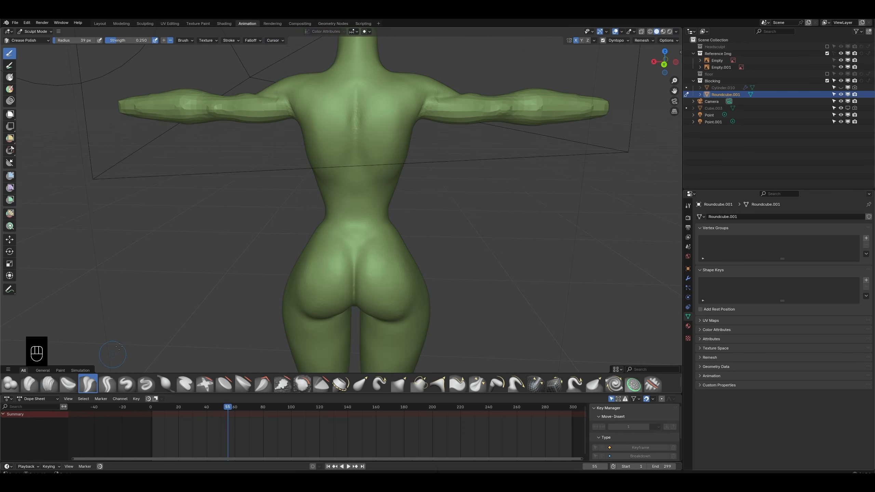
middle_click_drag(349, 279, 359, 210, "ctrl")
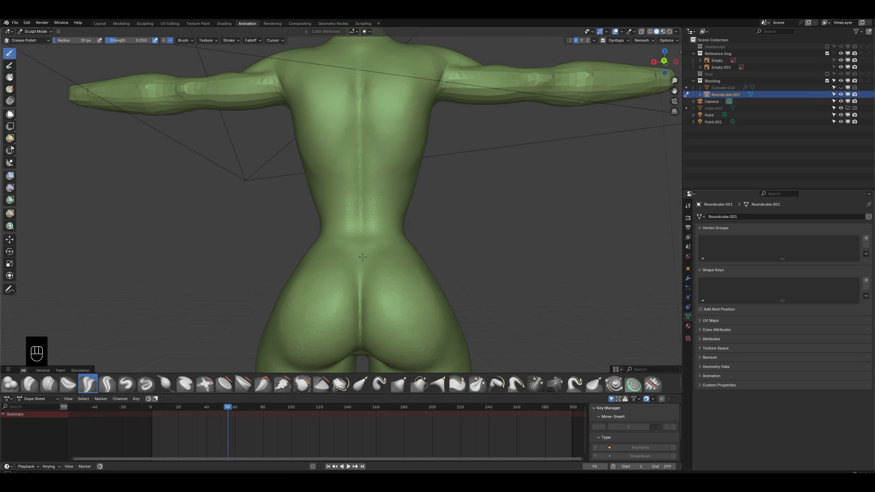
middle_click_drag(361, 117, 365, 214)
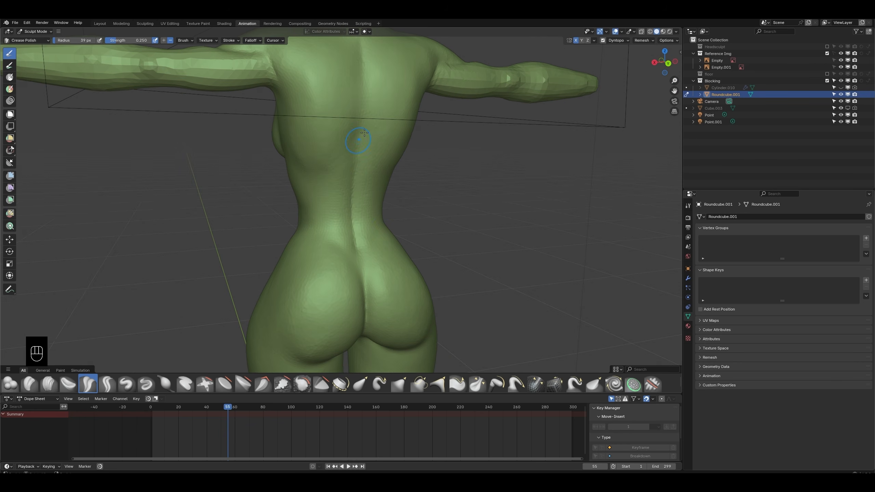
key("ctrl+s")
mouse_move(376, 220)
middle_mouse_down()
mouse_move(491, 224)
mouse_move(365, 255)
middle_mouse_up()
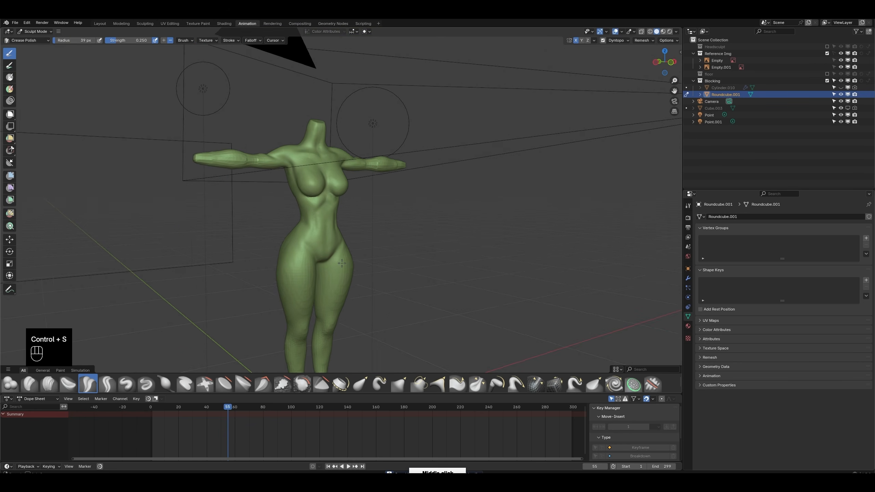
middle_click_drag(362, 256, 354, 213, "shift")
middle_click_drag(348, 283, 345, 163, "shift")
key("ctrl+s")
Step: Build up and smooth the fronts of the thighs and knees with the Clay Strips brush at radius 52 px, undoing a knee stroke
key("f")
left_click(346, 200)
key("ctrl+z")
left_click(51, 383)
key("f")
left_click(354, 158)
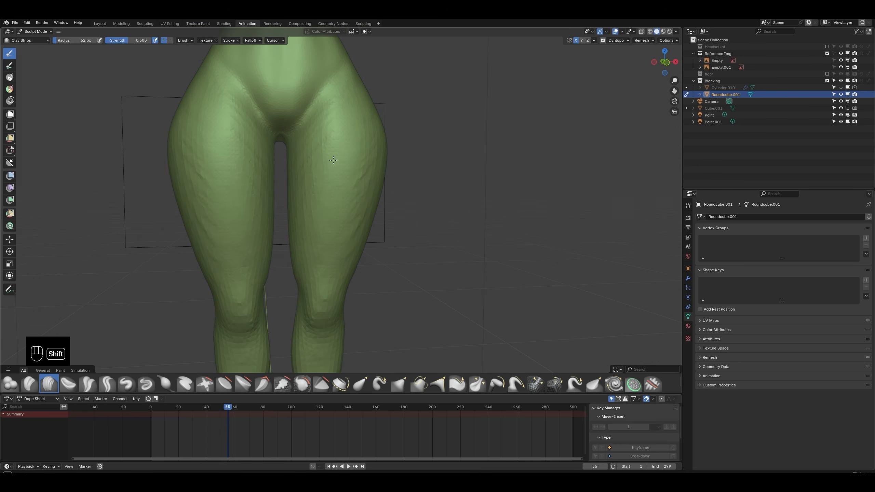
mouse_move(335, 269)
middle_mouse_down("shift")
mouse_move(355, 186)
mouse_move(335, 180)
mouse_move(321, 197)
middle_mouse_up("shift")
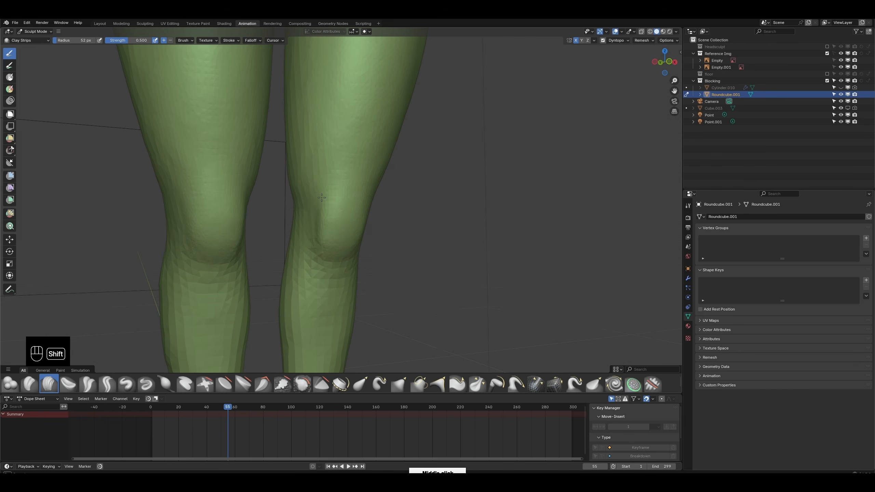
key("ctrl+z")
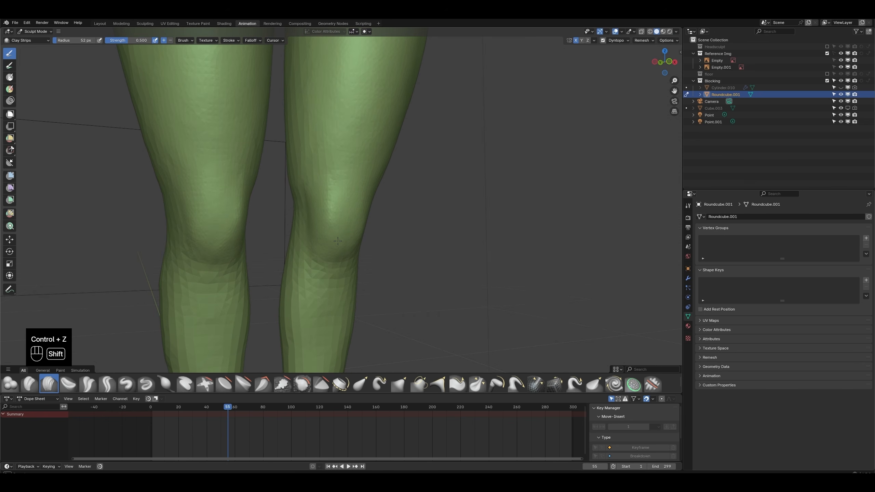
middle_click_drag(340, 179, 339, 238, "ctrl")
Step: Build up the calf muscles on the backs of the lower legs with the Clay Strips brush at radius 52 px
middle_click_drag(365, 200, 310, 200)
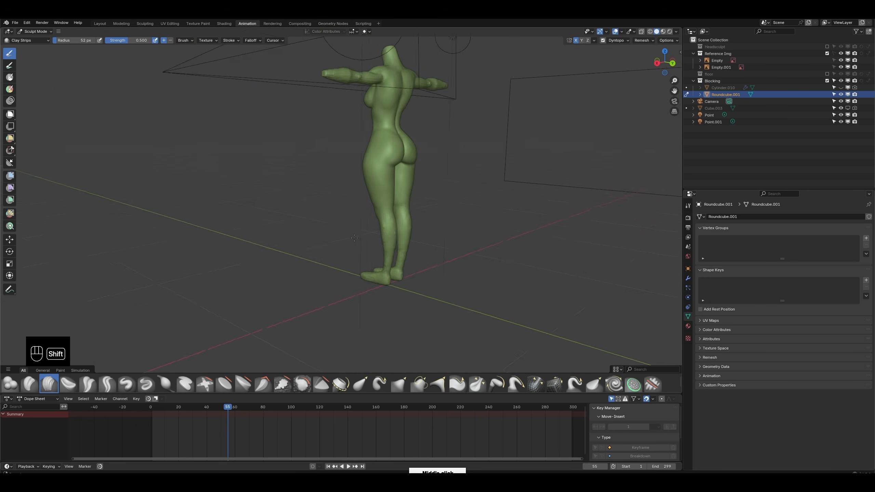
middle_click_drag(365, 228, 345, 193, "shift")
middle_click_drag(345, 207, 340, 162, "ctrl")
mouse_move(341, 166)
left_mouse_down()
mouse_move(354, 214)
mouse_move(344, 204)
left_mouse_up()
left_click_drag(323, 176, 325, 263)
middle_click_drag(365, 197, 320, 197)
left_click_drag(353, 167, 353, 220)
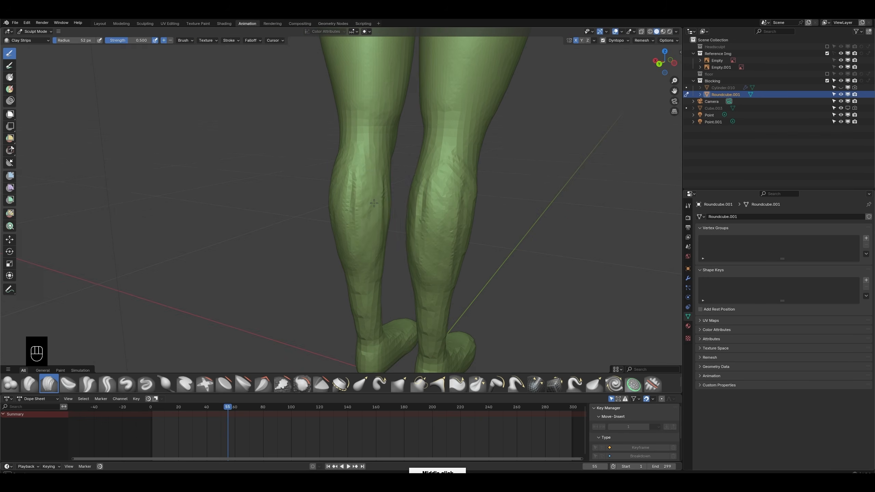
left_click_drag(372, 153, 374, 237)
left_click_drag(362, 172, 360, 228)
Step: Smooth the calves and the sides of the lower legs below the knees
middle_click_drag(359, 196, 377, 197)
mouse_move(367, 185)
left_mouse_down("shift")
mouse_move(366, 240)
mouse_move(343, 239)
left_mouse_up("shift")
middle_click_drag(339, 199, 396, 198)
left_click_drag(319, 172, 317, 205, "shift")
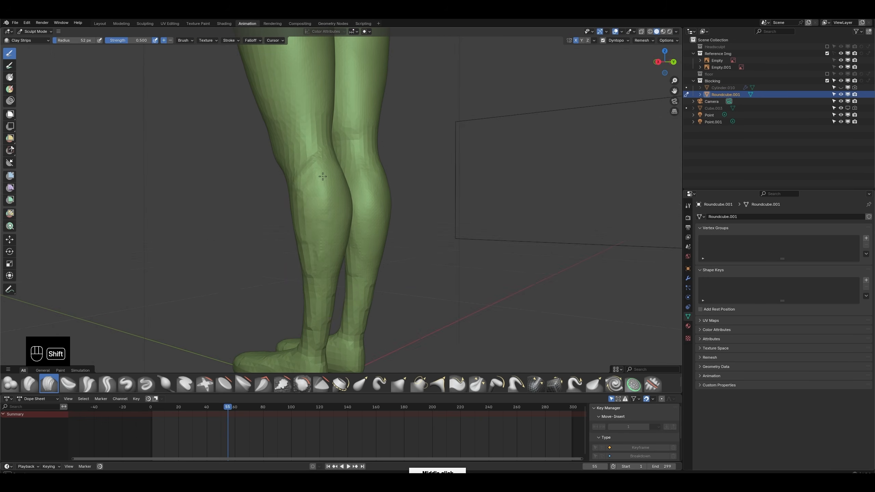
left_click_drag(313, 255, 300, 210, "shift")
middle_click_drag(297, 198, 346, 199)
middle_click_drag(242, 196, 339, 195)
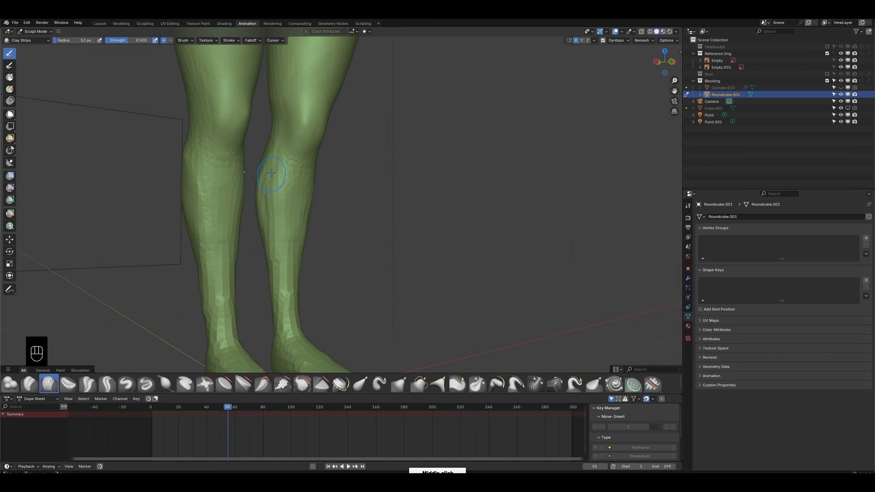
mouse_move(272, 182)
left_mouse_down("shift")
mouse_move(267, 234)
mouse_move(261, 200)
left_mouse_up("shift")
Step: Build up the shins from below the knees towards the ankles with long Clay Strips strokes
scroll(248, 175, "up", 3)
left_click_drag(246, 162, 230, 272)
left_click_drag(227, 114, 224, 258)
left_click_drag(256, 138, 253, 289)
mouse_move(270, 152)
left_mouse_down()
mouse_move(266, 293)
mouse_move(235, 303)
left_mouse_up()
Step: Smooth the shins and the areas just below the knees
left_click_drag(218, 119, 207, 194, "shift")
scroll(221, 193, "down", 4)
middle_click_drag(221, 193, 257, 195)
mouse_move(237, 200)
left_mouse_down("shift")
mouse_move(237, 255)
mouse_move(237, 197)
left_mouse_up("shift")
middle_click_drag(339, 201, 295, 226)
scroll(278, 187, "down", 5)
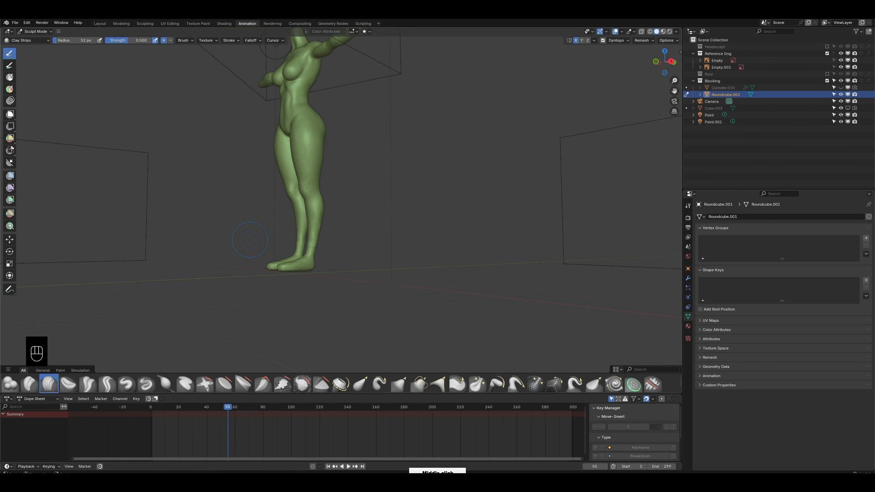
Step: Save the file and compare the legs with the front and side references
key("ctrl+s")
key("KP_1")
key("KP_3")
key("KP_1")
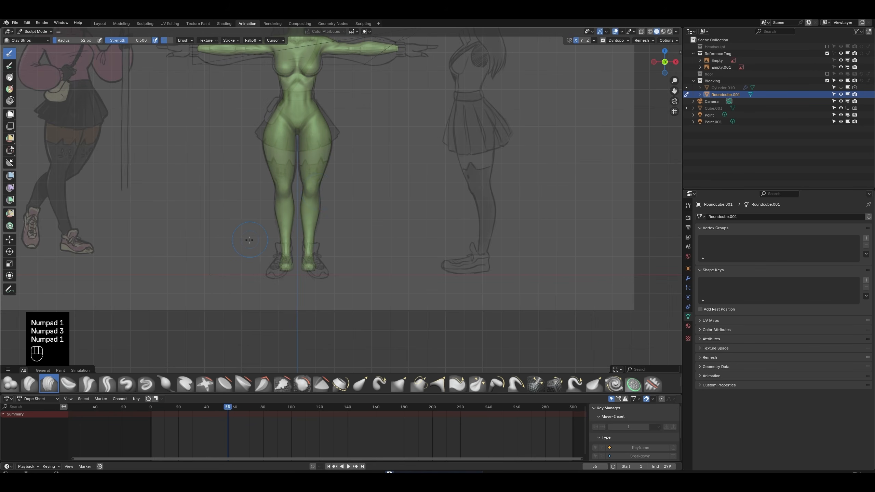
Step: Try shaping the kneecaps with the Trim and Plateau brushes at radius 52 px, undoing the strokes
mouse_move(250, 240)
middle_mouse_down("ctrl")
mouse_move(252, 193)
mouse_move(342, 393)
mouse_move(287, 176)
mouse_move(323, 373)
middle_mouse_up("ctrl")
left_click(341, 388)
left_click(321, 383)
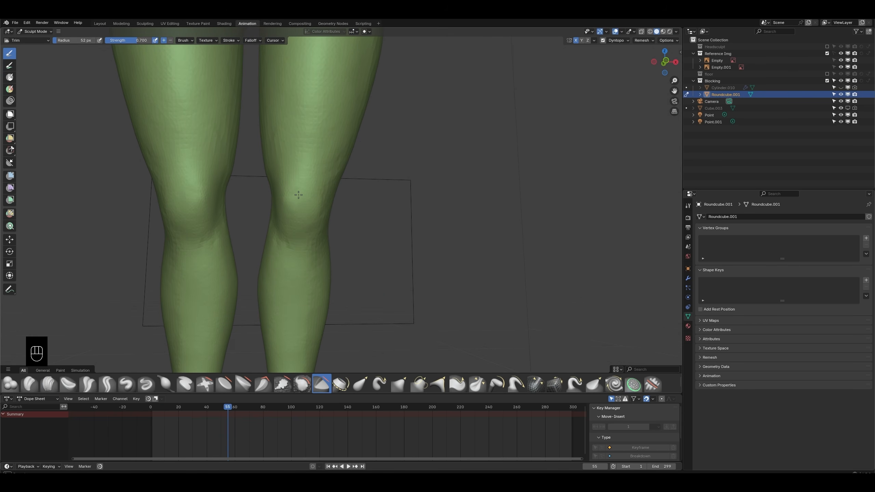
key("ctrl+z")
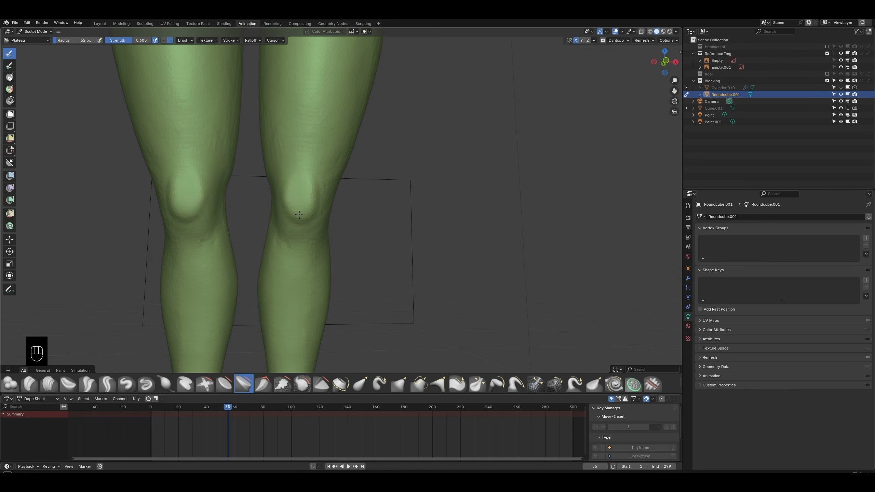
key("ctrl+z")
key("ctrl+z")
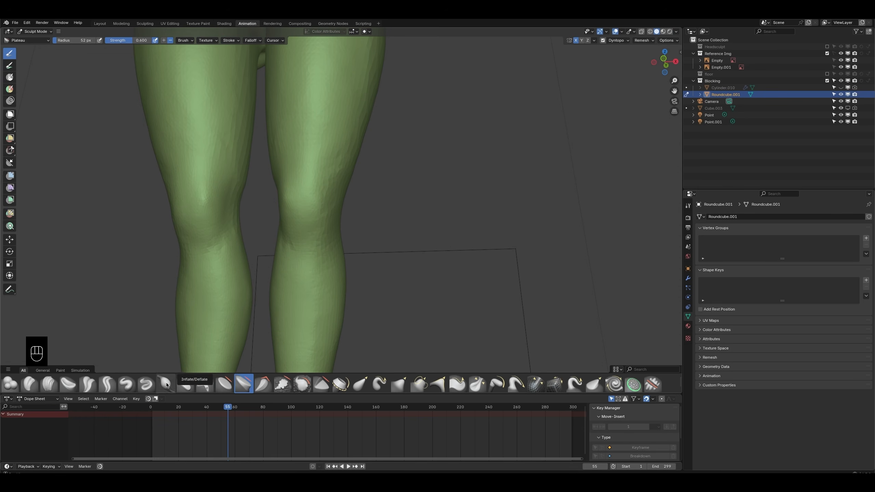
Step: Flatten the planes around the kneecaps with the Scrape/Fill brush at radius 78 px, undoing unwanted strokes
left_click(283, 384)
middle_click_drag(296, 222, 354, 198)
key("ctrl+z")
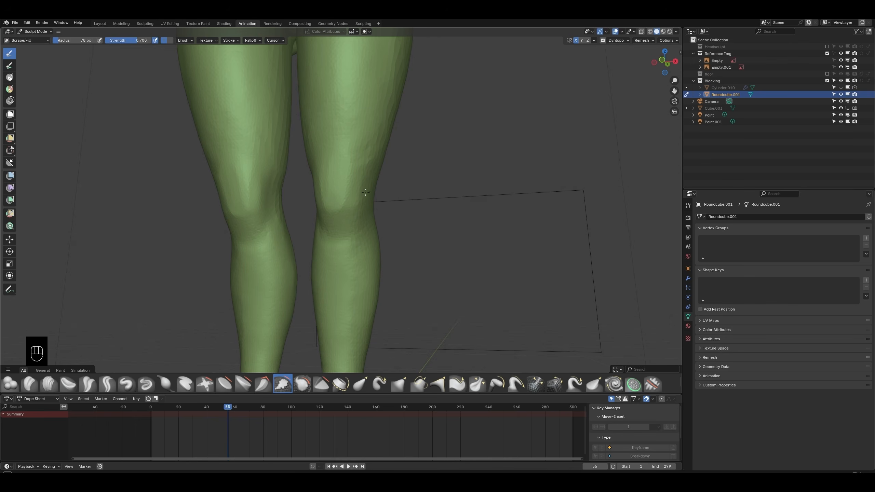
key("ctrl+z")
scroll(366, 193, "up", 3)
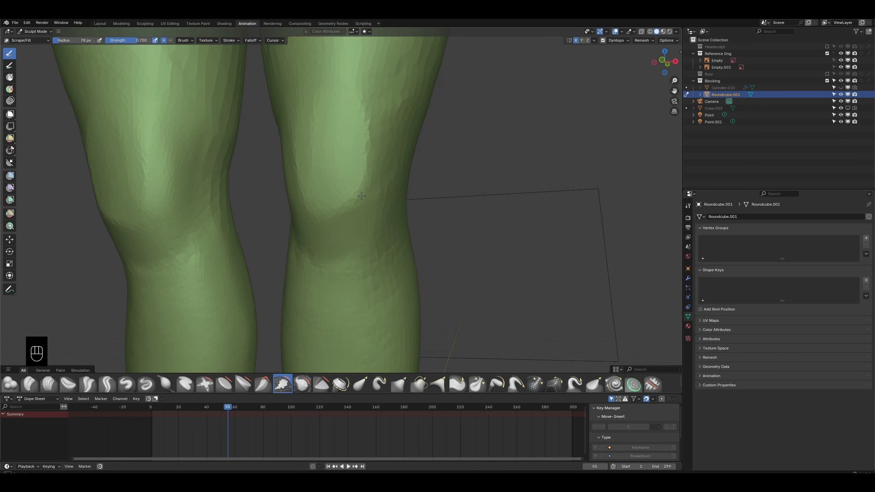
middle_click_drag(372, 148, 323, 135)
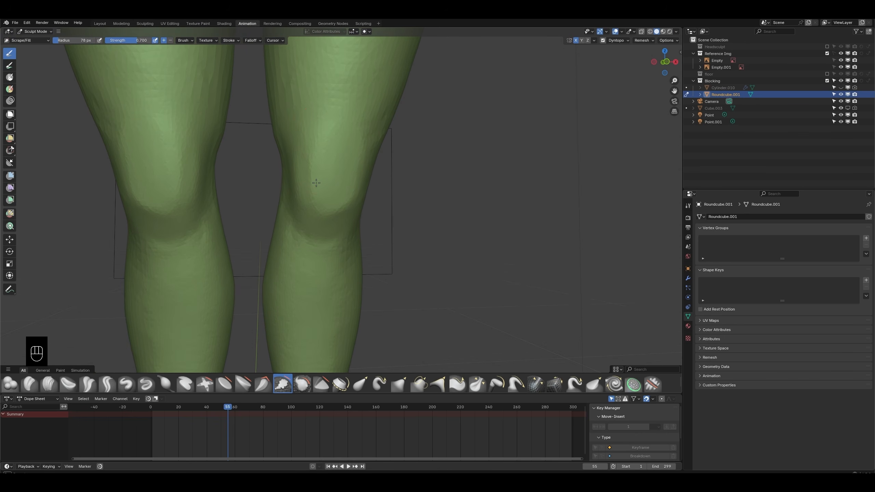
Step: Try building up the outer thighs with the Clay Strips brush at radius 121 px and undo the stroke
key("f")
scroll(327, 189, "down", 4)
middle_click_drag(326, 189, 327, 262)
scroll(340, 205, "down", 6)
scroll(331, 207, "up", 6)
middle_click_drag(327, 262, 275, 269)
left_click(49, 383)
middle_click_drag(376, 183, 389, 156, "ctrl")
left_click_drag(401, 147, 410, 114)
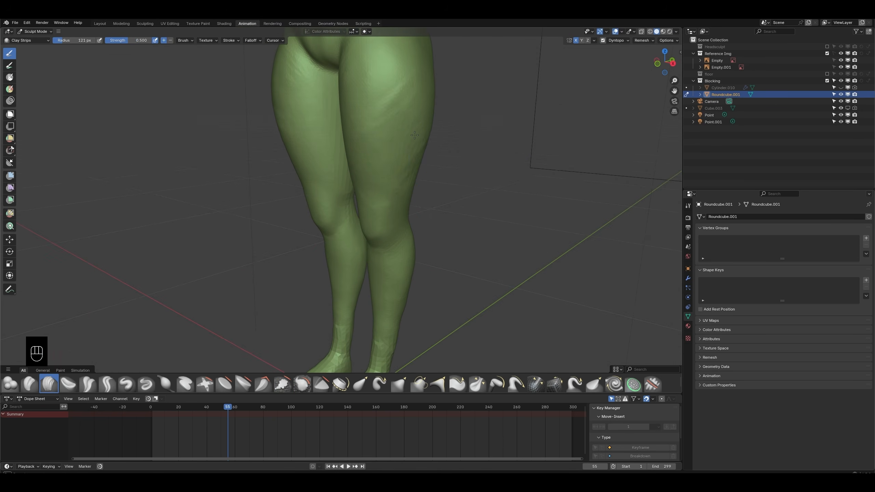
key("ctrl+z")
Step: Set the Clay Strips radius to 64 px, refine and smooth the upper thighs, and save the file
key("f")
left_click(432, 141)
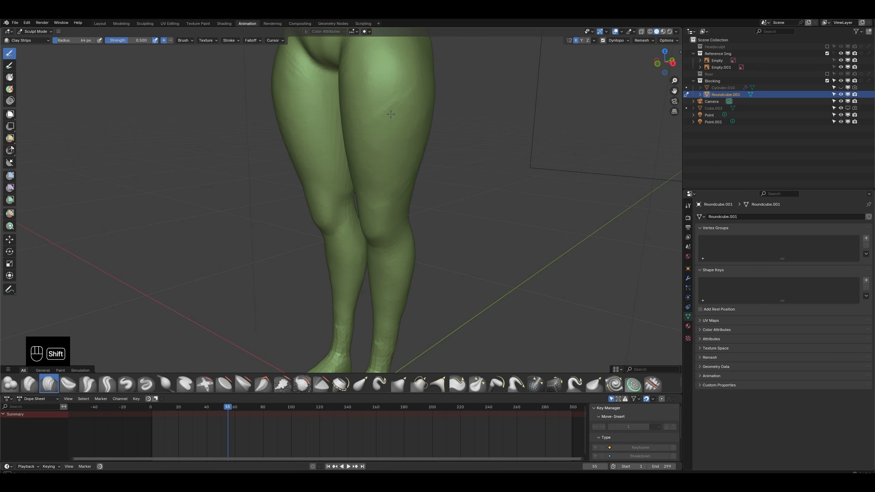
scroll(392, 202, "down", 6)
key("ctrl+s")
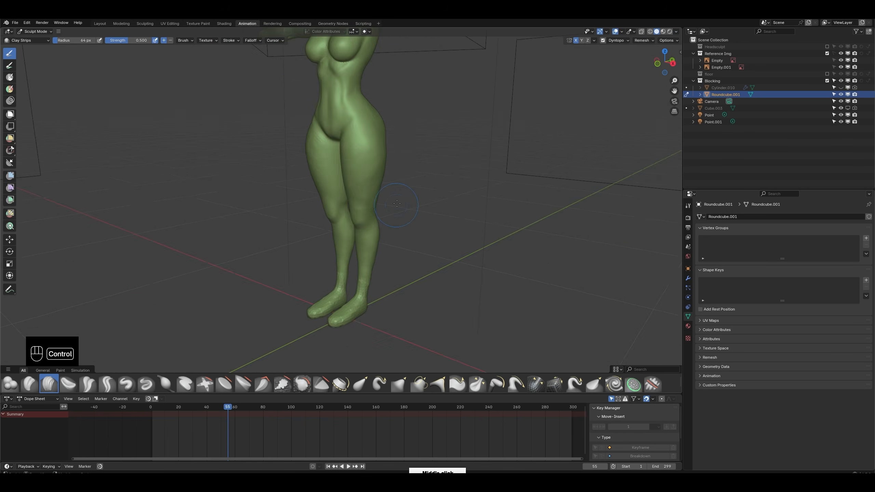
Step: Try flattening the undersides of the heels with the Flatten/Contrast brush, undoing the stroke
middle_click_drag(372, 203, 385, 248)
scroll(454, 206, "down", 3)
scroll(384, 248, "up", 3)
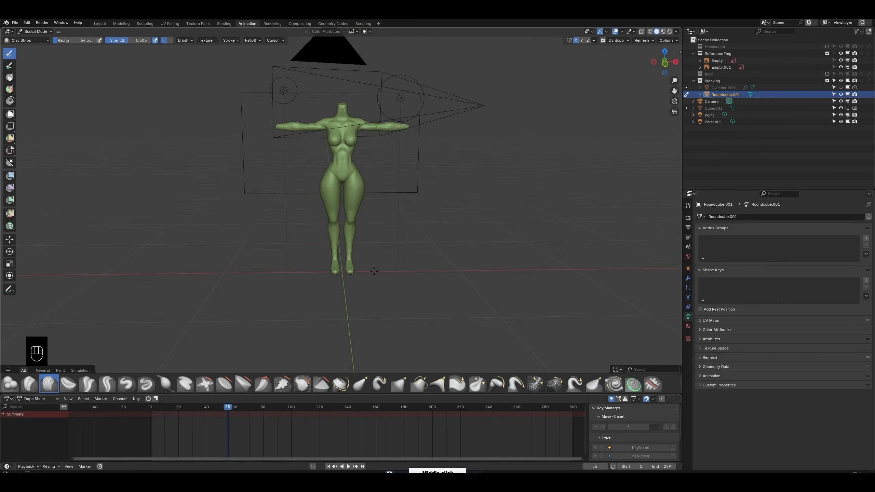
scroll(394, 229, "up", 4)
middle_click_drag(384, 279, 395, 220, "shift")
scroll(368, 228, "up", 4)
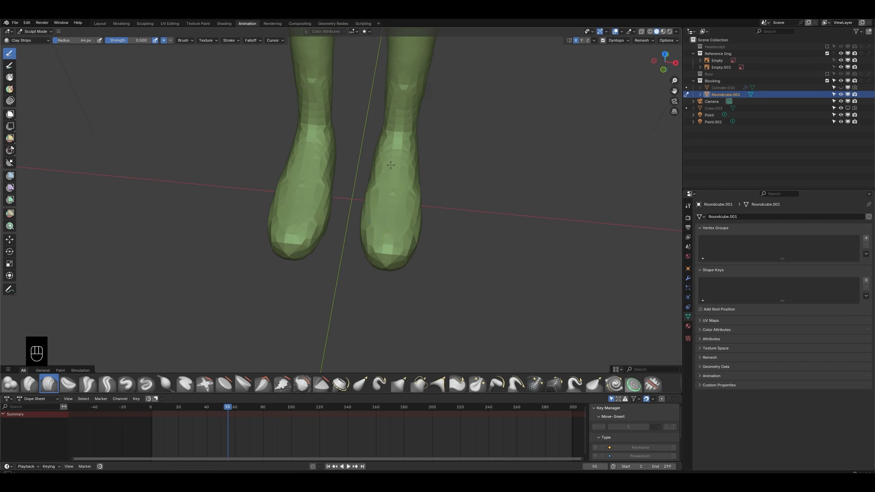
middle_click_drag(390, 165, 466, 129)
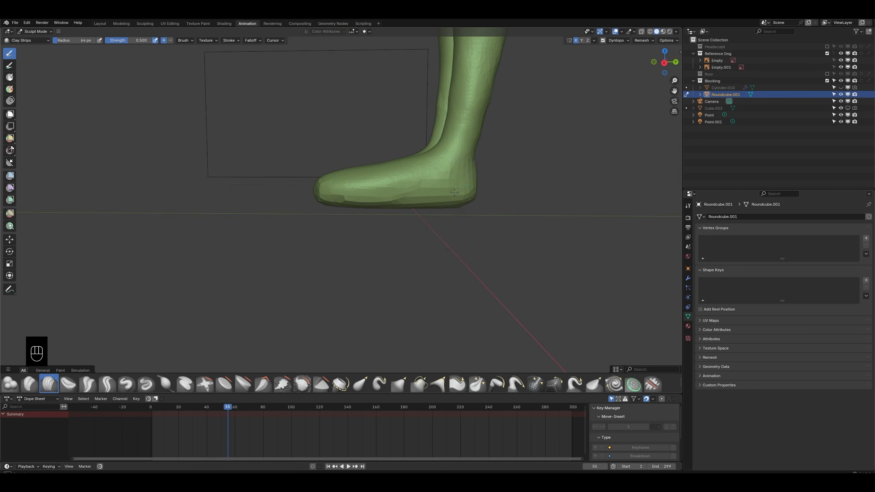
middle_click_drag(454, 192, 473, 162)
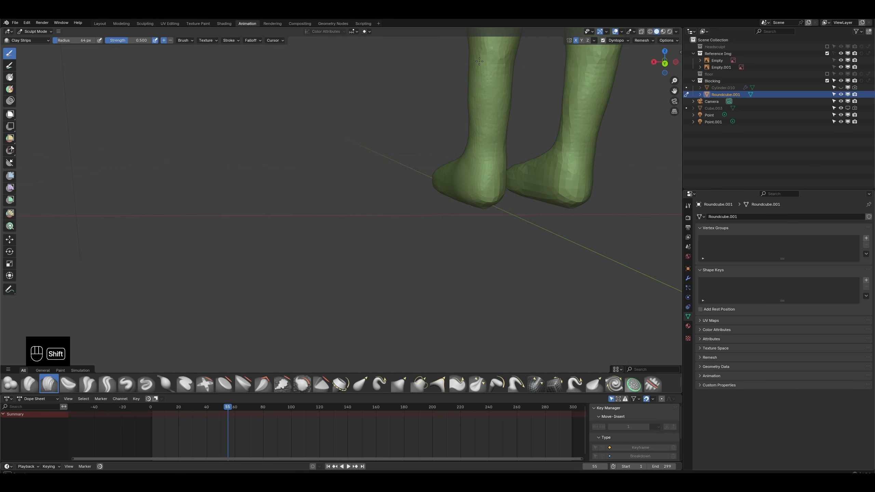
middle_click_drag(479, 61, 493, 225)
mouse_move(529, 259)
middle_mouse_down()
mouse_move(557, 165)
mouse_move(498, 171)
mouse_move(469, 146)
mouse_move(482, 188)
mouse_move(418, 211)
mouse_move(413, 259)
middle_mouse_up()
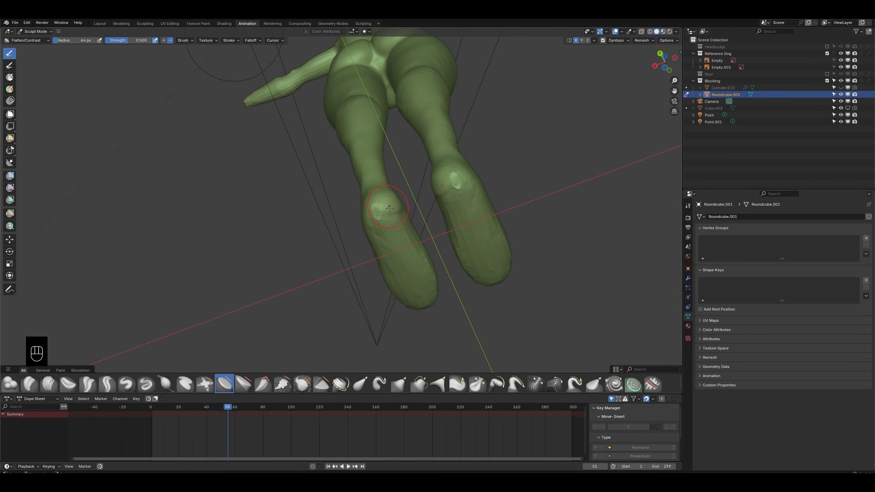
key("ctrl+z")
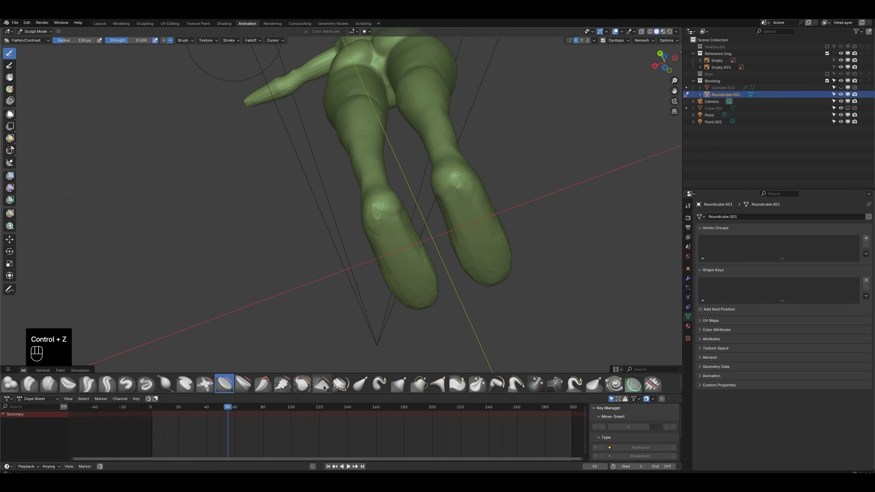
Step: Flatten the soles of the feet with the Scrape/Fill brush at radius 130 px and strength 0.700
left_click(283, 383)
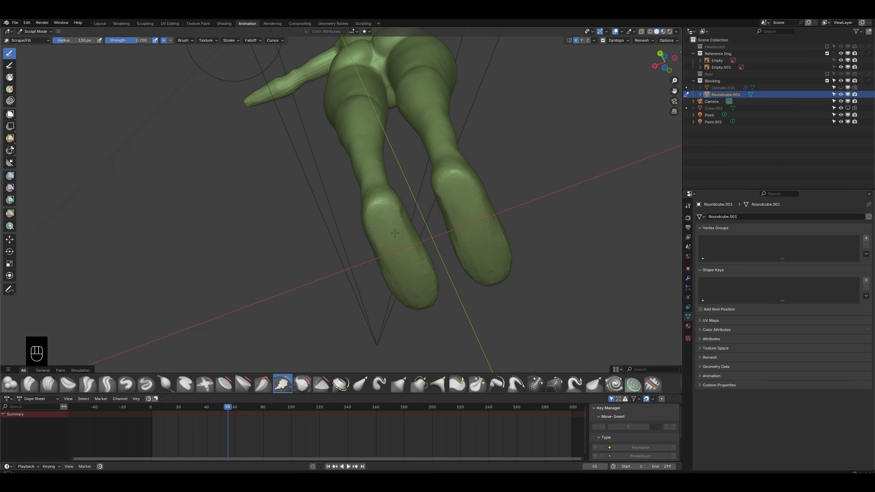
middle_click_drag(394, 233, 177, 319)
key("ctrl+d")
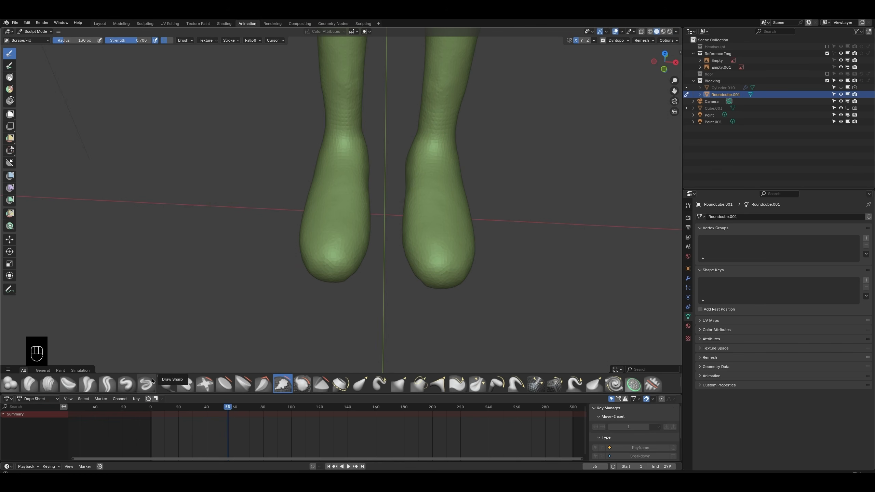
left_click(261, 384)
left_click(104, 384)
middle_click_drag(428, 291, 433, 255, "ctrl")
middle_click_drag(432, 255, 394, 282, "shift")
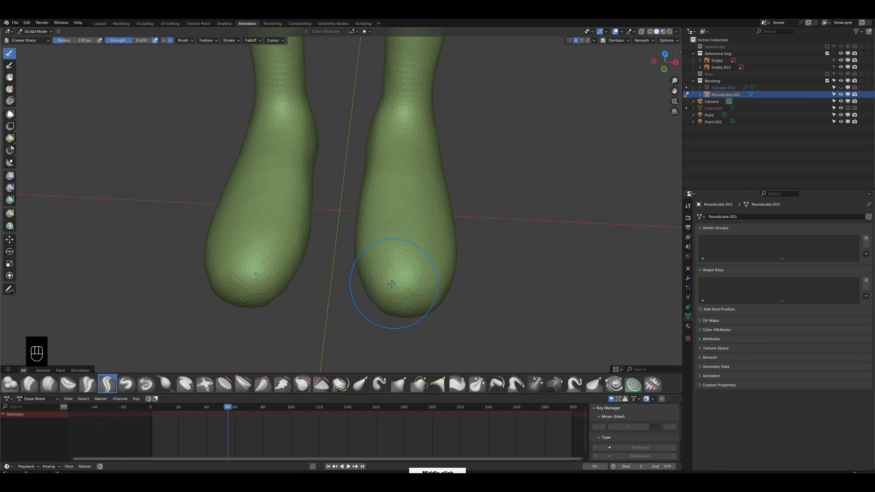
key("f")
left_click(426, 289)
Step: Turn off Dyntopo and narrow the front of the feet with the Elastic Grab brush at radius 130 px
left_click(360, 384)
scroll(360, 269, "down", 1)
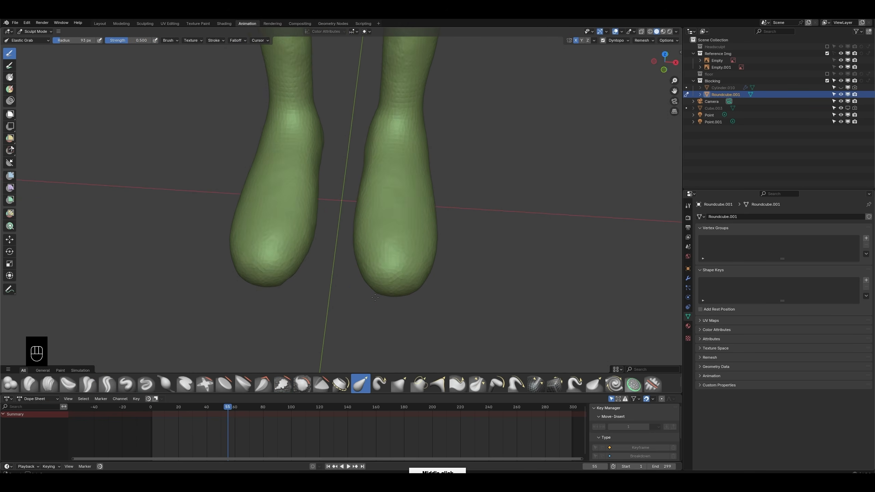
key("f")
left_click(410, 272)
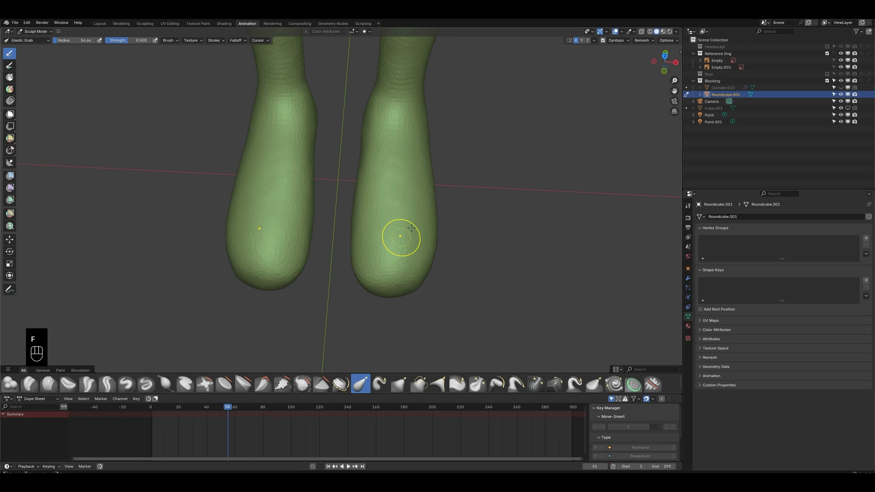
left_click(602, 41)
key("f")
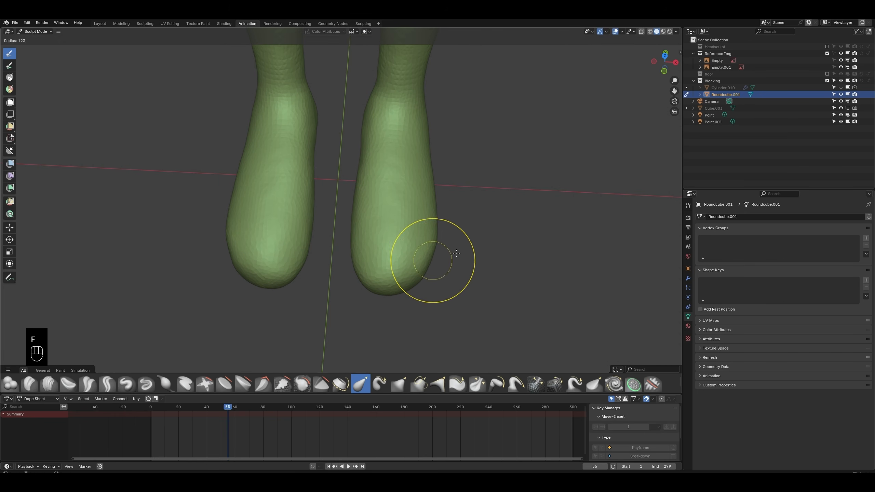
left_click(352, 261)
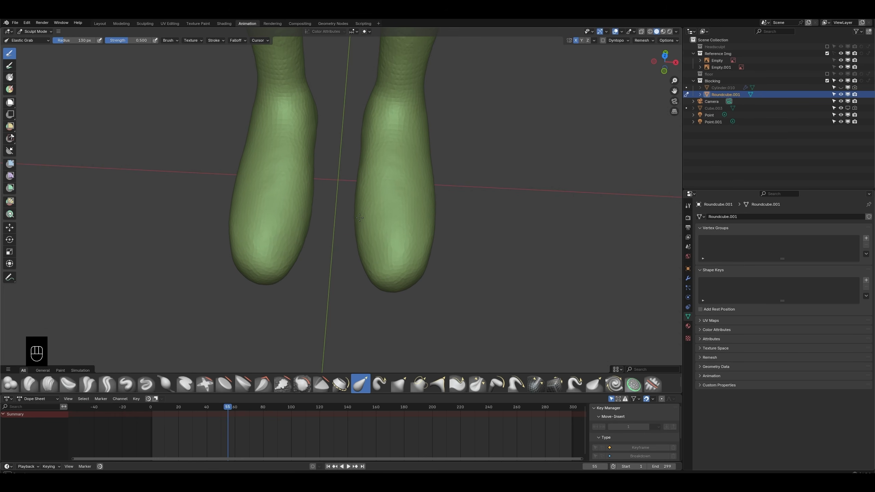
Step: Reshape the outer edges of the forefeet with Elastic Grab at radii of 67 px and 219 px
key("f")
left_click(441, 248)
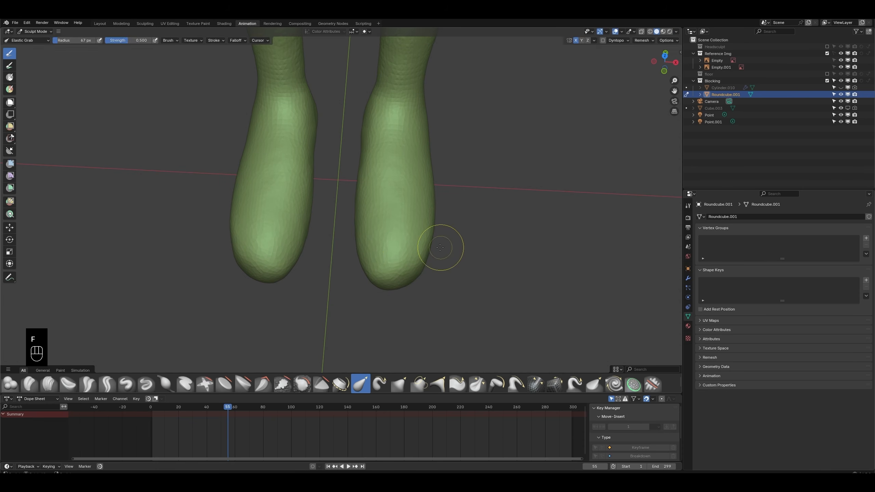
key("f")
left_click(461, 238)
key("ctrl+2")
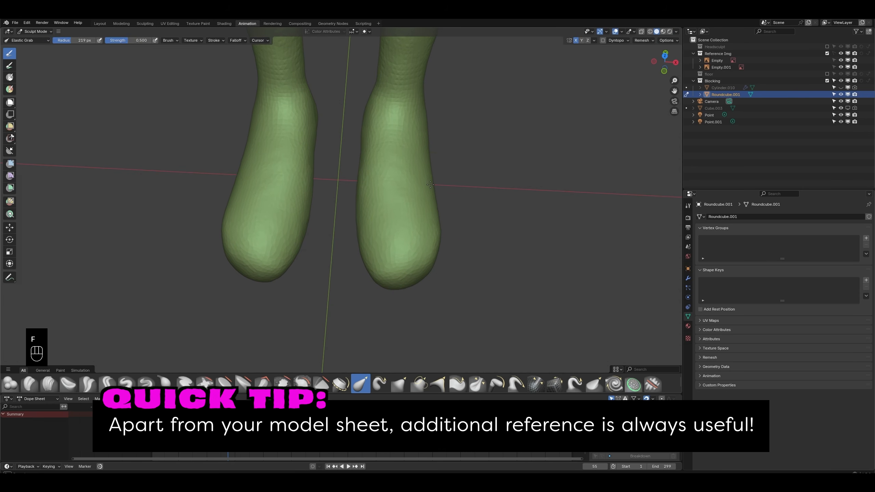
Step: Refine the inner and outer contours of the feet with Elastic Grab at radius 116 px
left_click_drag(428, 200, 421, 201)
key("f")
left_click(348, 244)
left_click_drag(360, 245, 355, 246)
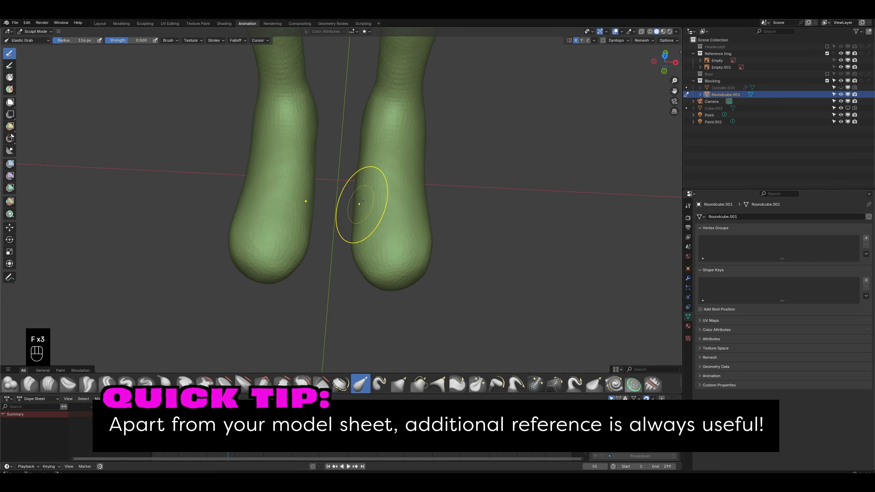
left_click_drag(360, 188, 363, 186)
Step: Set the Elastic Grab radius to 90 px, shape the tips and sides of the feet, and save the file
middle_click_drag(413, 195, 391, 132)
key("f")
left_click(354, 266)
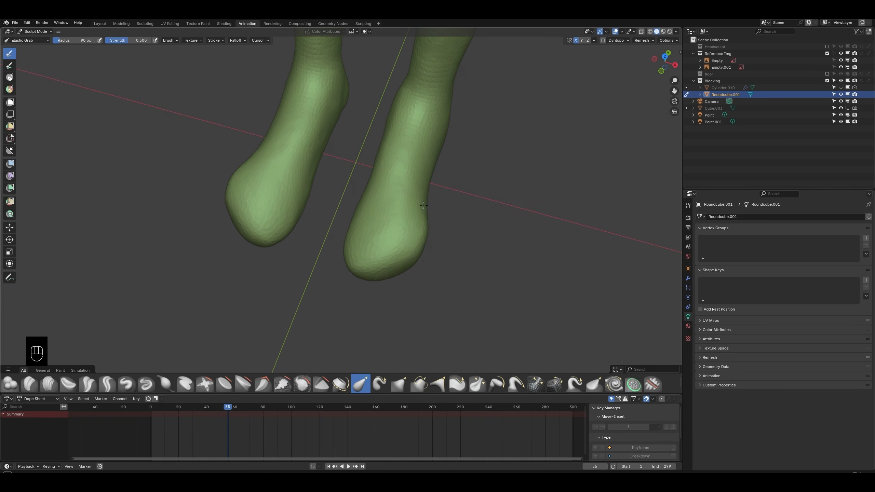
middle_click_drag(424, 205, 417, 257)
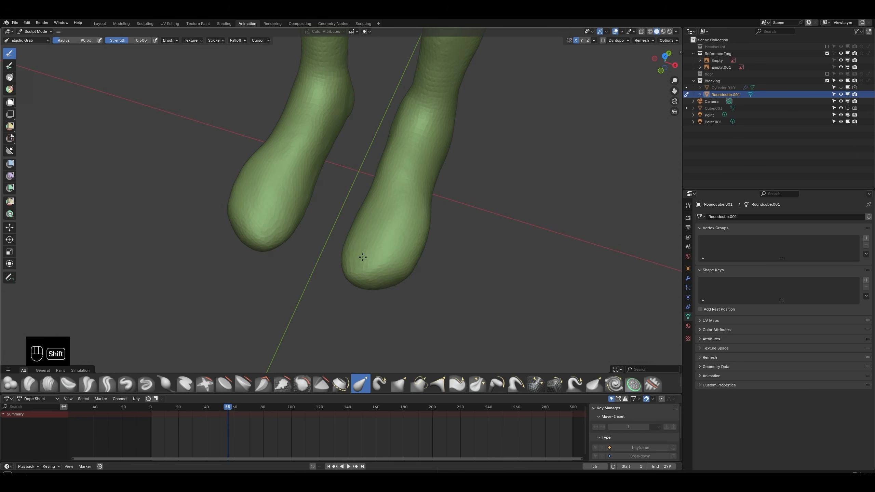
middle_click_drag(363, 257, 111, 361)
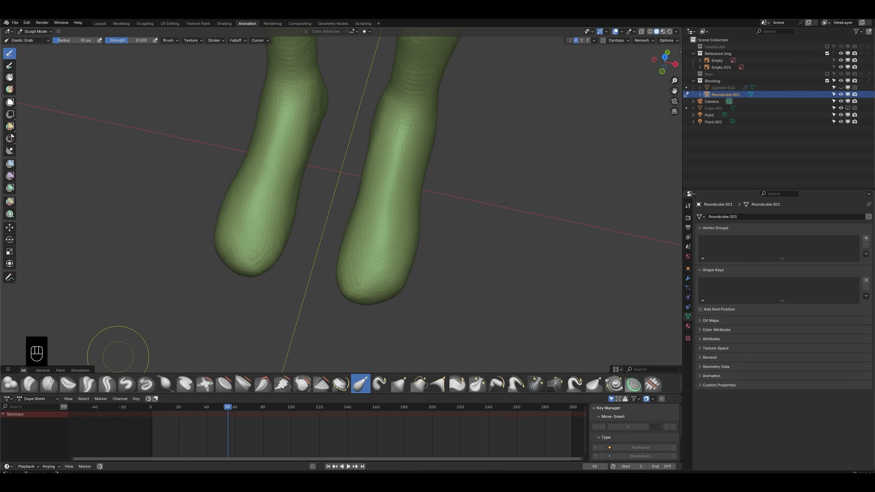
key("ctrl+s")
Step: Turn Dyntopo back on and carve the first grooves between the toes with Crease Sharp at radius 63 px
key("f")
left_click(87, 391)
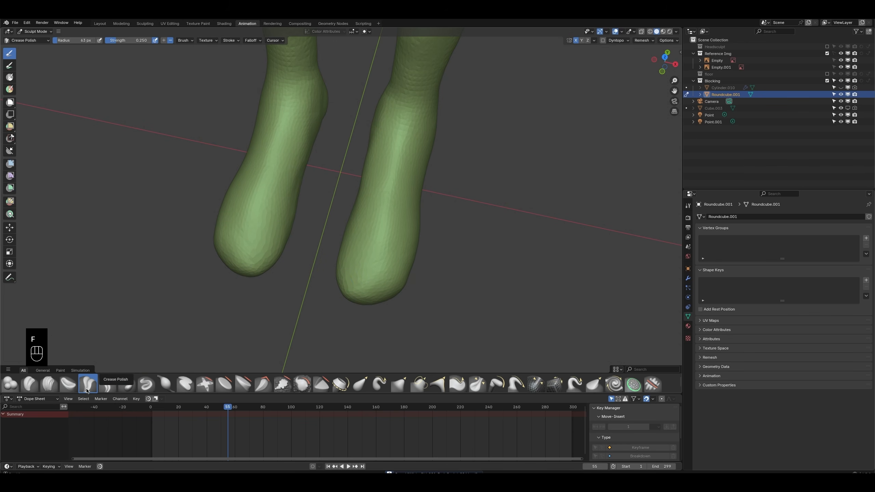
mouse_move(340, 290)
middle_mouse_down()
mouse_move(355, 283)
mouse_move(366, 251)
middle_mouse_up()
left_click(602, 41)
left_click_drag(392, 264, 400, 269, "ctrl")
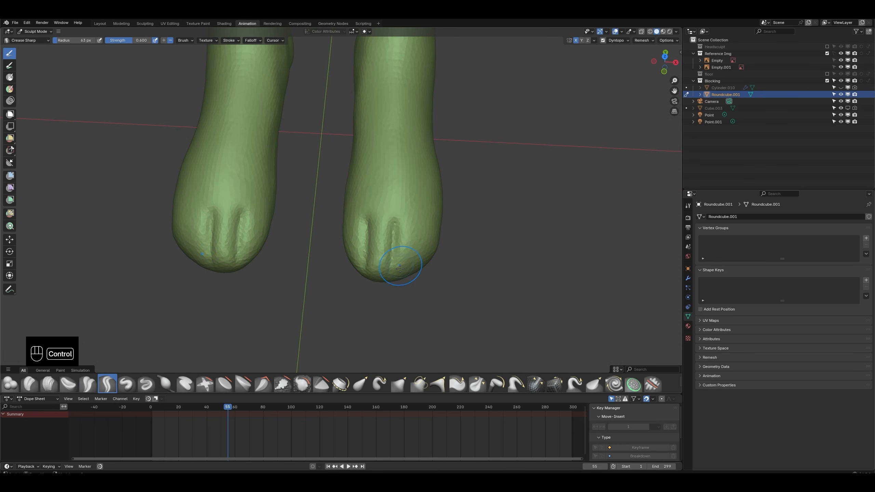
Step: Separate the remaining toes and deepen the grooves between them with the Crease Sharp brush
middle_click_drag(439, 226, 423, 196)
middle_click_drag(431, 303, 435, 161)
middle_click_drag(462, 271, 479, 337)
mouse_move(413, 221)
middle_mouse_down("ctrl")
mouse_move(410, 241)
mouse_move(370, 166)
mouse_move(366, 214)
middle_mouse_up("ctrl")
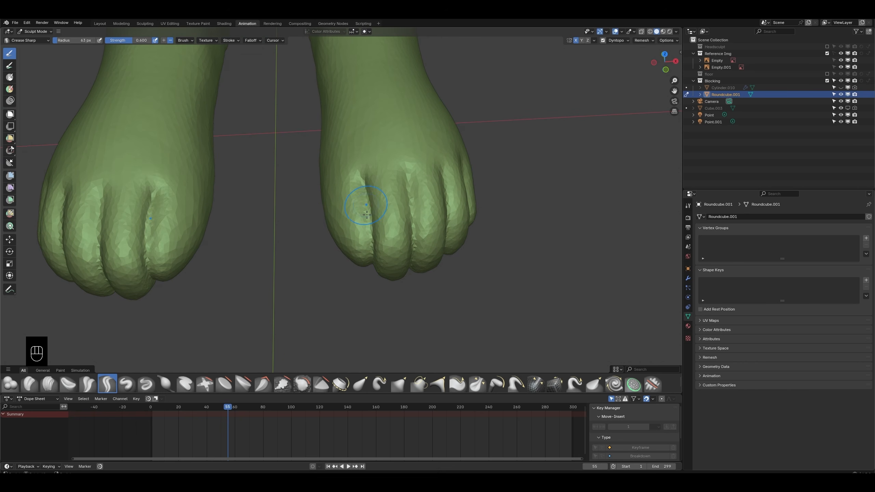
middle_click_drag(404, 190, 432, 253)
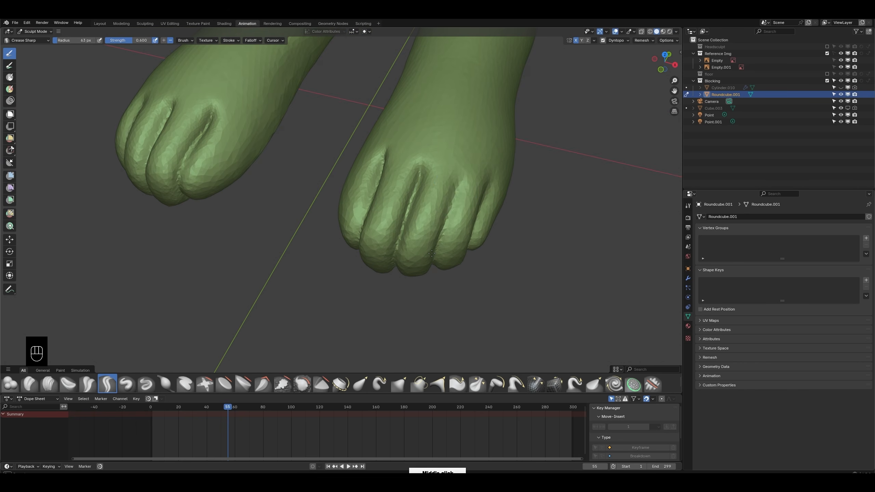
Step: Undo the last two strokes, refine the creases around the smallest toes, and save the file
key("ctrl+z")
key("ctrl+z")
middle_click_drag(461, 171, 456, 228)
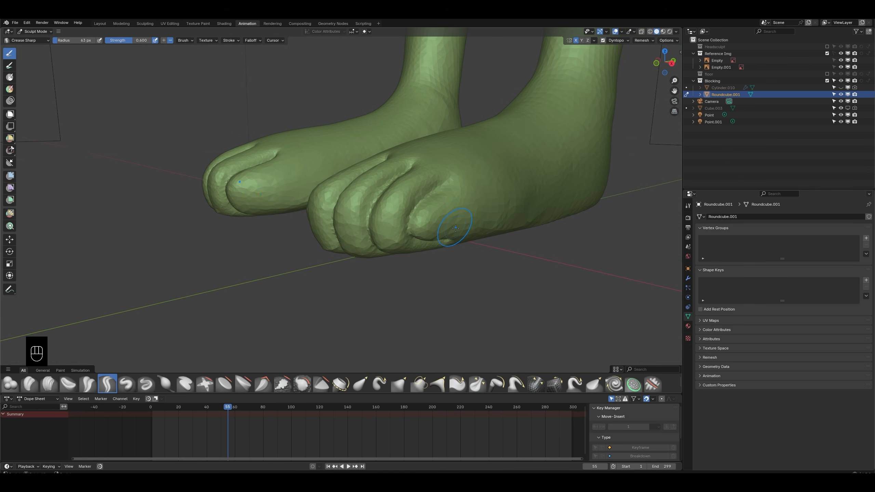
key("ctrl+s")
Step: Turn off Dyntopo and adjust the position of the toes with Elastic Grab at radius 123 px
scroll(386, 214, "down", 3)
mouse_move(383, 213)
middle_mouse_down()
mouse_move(320, 211)
mouse_move(327, 251)
mouse_move(365, 283)
mouse_move(347, 218)
middle_mouse_up()
scroll(320, 220, "down", 4)
scroll(350, 283, "up", 8)
left_click(361, 384)
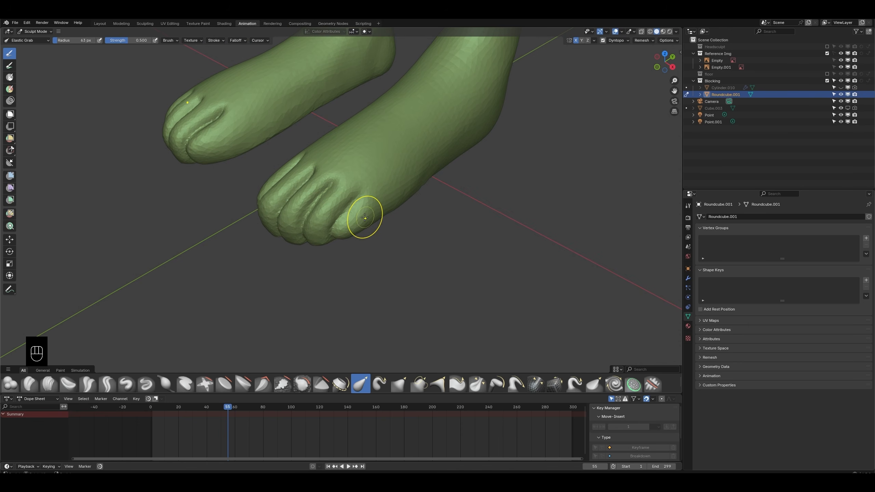
left_click(602, 40)
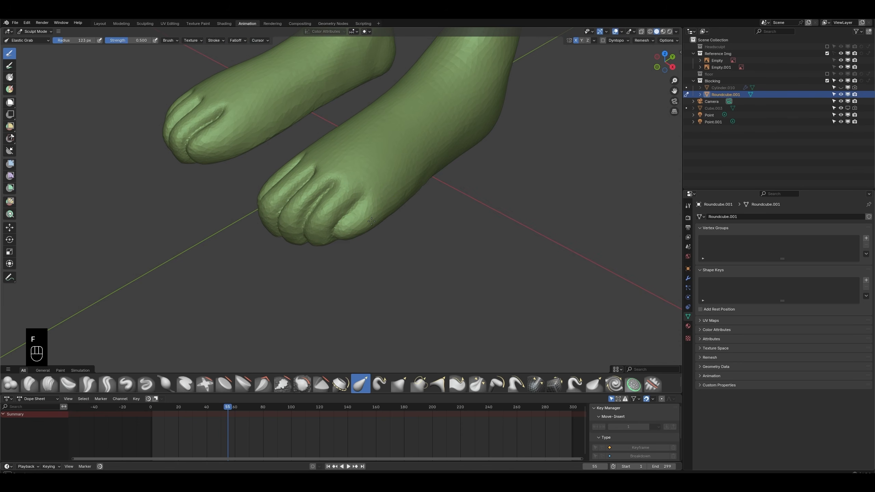
left_click_drag(306, 197, 312, 193)
Step: Reshape the big toes and the inner edges of the forefeet with the Elastic Grab brush
middle_click_drag(290, 262, 341, 282)
left_click_drag(300, 270, 312, 278)
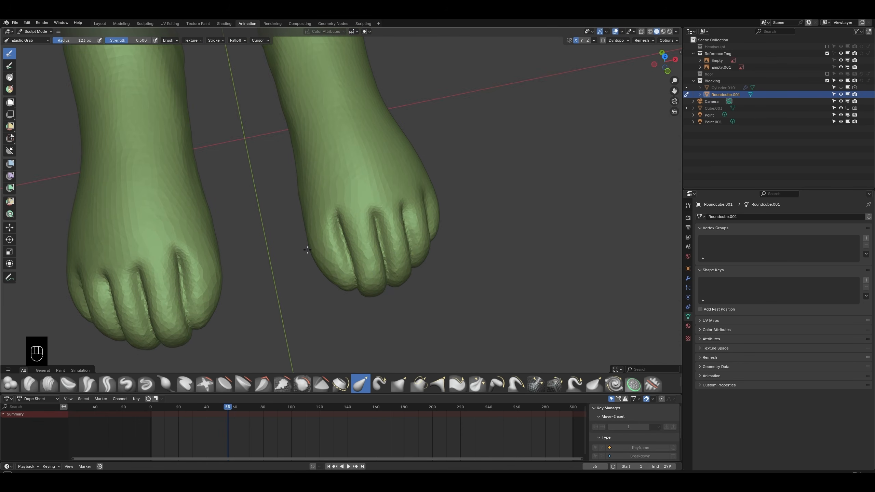
scroll(314, 269, "up", 2)
middle_click_drag(314, 263, 347, 233, "shift")
mouse_move(345, 250)
left_mouse_down()
mouse_move(331, 243)
mouse_move(377, 219)
mouse_move(382, 230)
left_mouse_up()
middle_click_drag(353, 277, 165, 360)
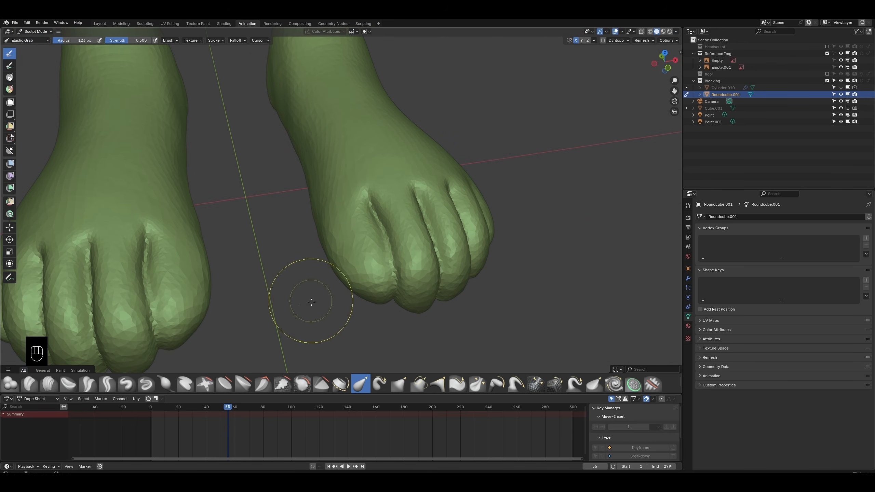
Step: Save the file and start carving the arches on the inner soles with the Clay Strips brush in subtract mode
middle_click_drag(286, 345, 379, 262)
middle_click_drag(376, 241, 300, 303)
middle_click_drag(351, 221, 368, 203, "ctrl")
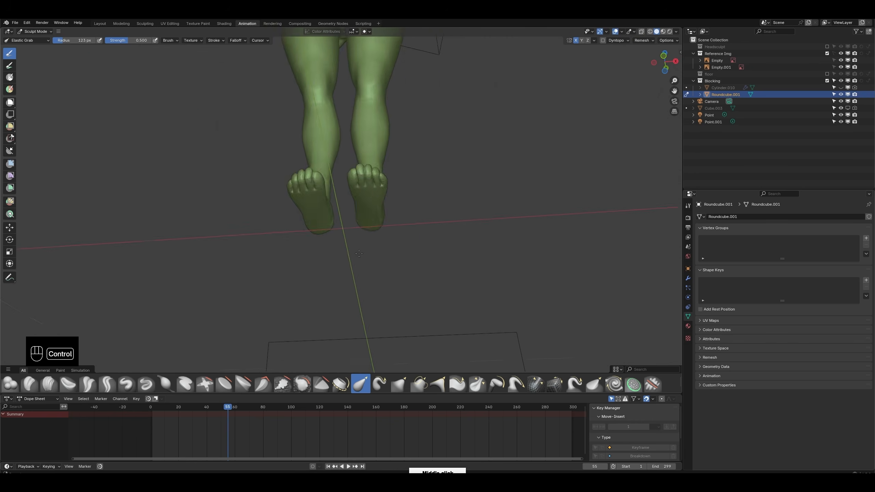
mouse_move(372, 266)
middle_mouse_down("ctrl")
mouse_move(391, 205)
mouse_move(406, 241)
mouse_move(396, 262)
middle_mouse_up("ctrl")
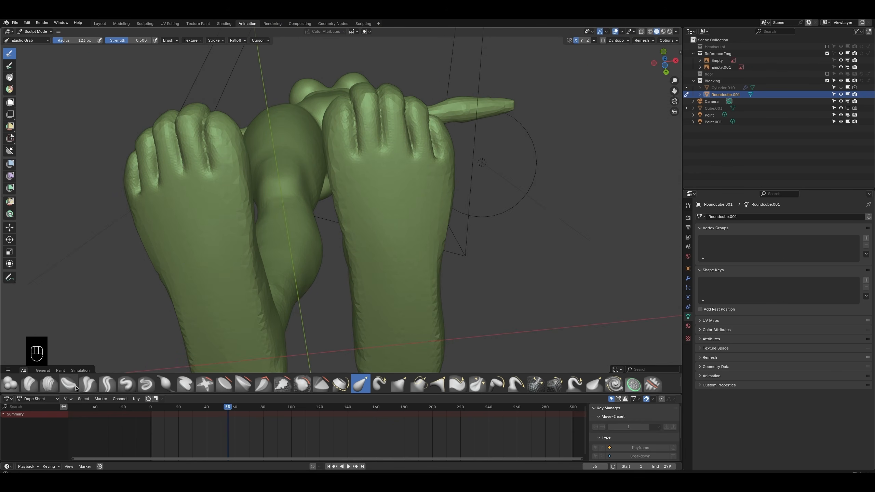
left_click(49, 383)
middle_click_drag(379, 224, 429, 248)
key("ctrl+s")
key("f")
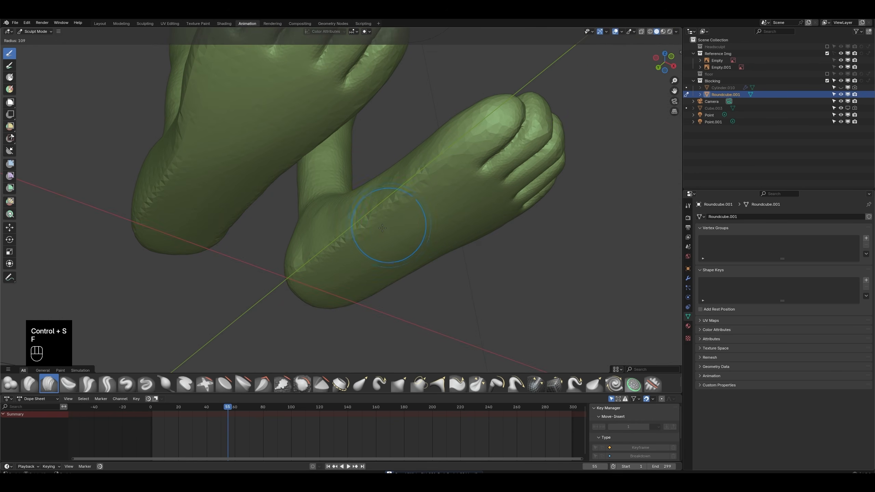
left_click(382, 228)
left_click_drag(367, 230, 406, 197, "ctrl")
Step: Carve the inner arch of the sole with Clay Strips in subtract mode at radius 50 px and smooth the heel edge
key("f")
left_click(408, 209)
left_click_drag(370, 226, 403, 193, "ctrl")
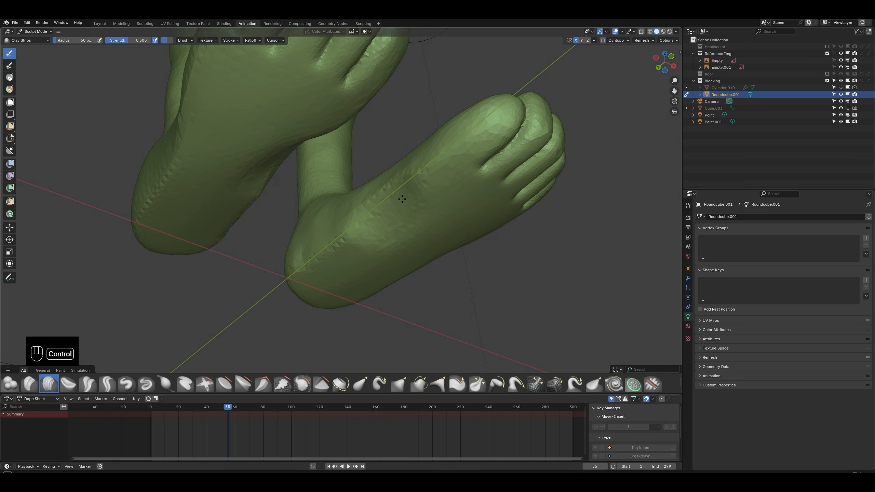
middle_click_drag(370, 247, 378, 243)
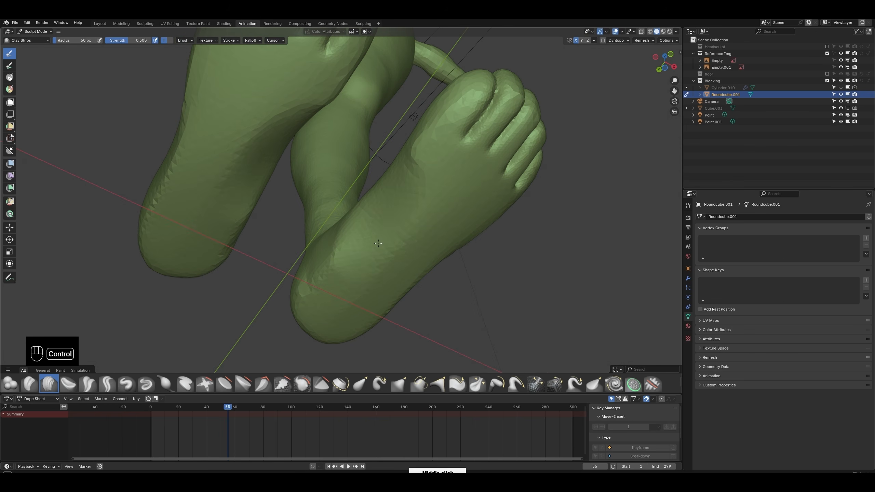
left_click_drag(343, 265, 349, 254, "shift")
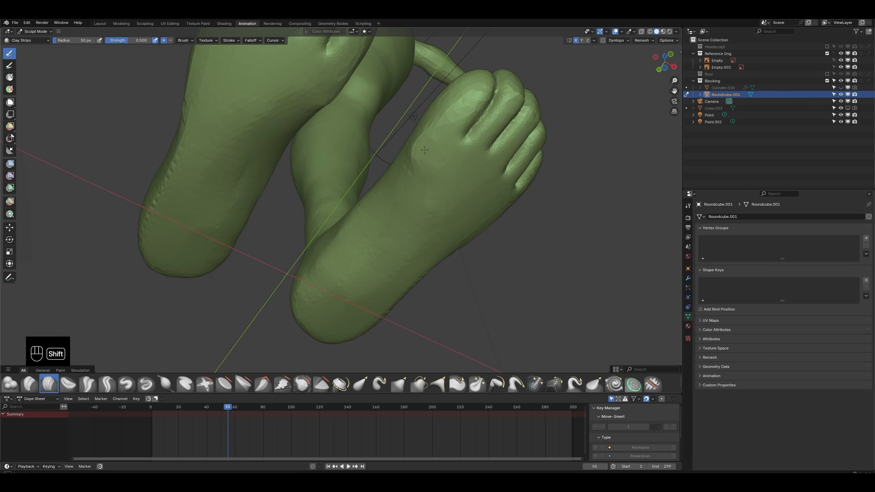
Step: Deepen the arch hollow along the inner side of the foot with Clay Strips in subtract mode and smooth it
middle_click_drag(425, 150, 312, 194)
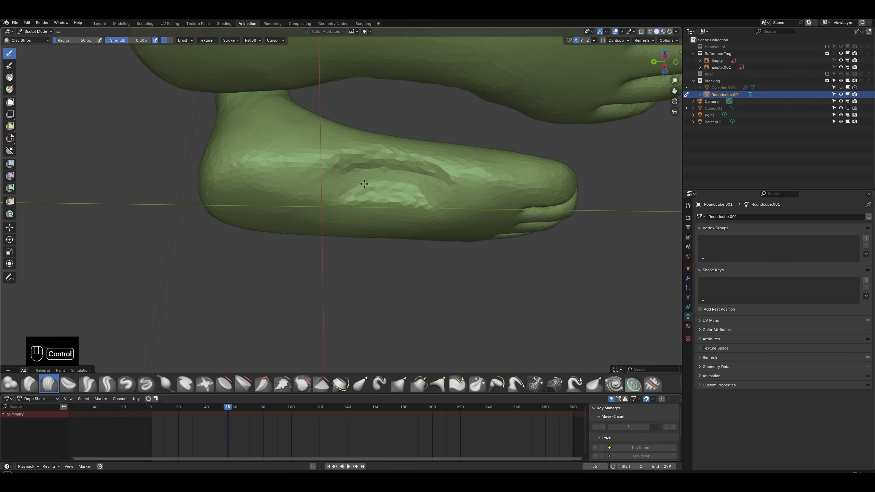
middle_click_drag(413, 191, 357, 164)
middle_click_drag(306, 177, 362, 241)
middle_click_drag(362, 241, 399, 203)
mouse_move(399, 204)
left_mouse_down()
mouse_move(496, 250)
mouse_move(465, 251)
left_mouse_up()
mouse_move(499, 283)
middle_mouse_down()
mouse_move(472, 277)
mouse_move(448, 293)
mouse_move(464, 295)
mouse_move(441, 268)
middle_mouse_up()
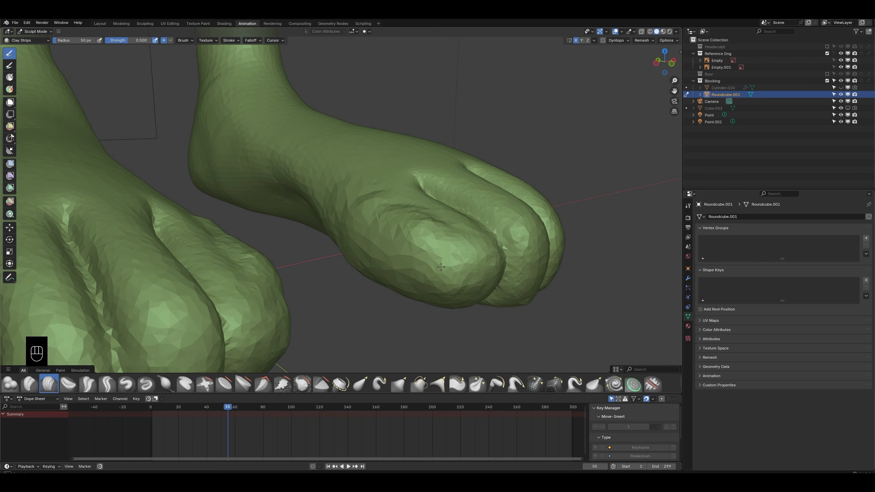
Step: Set the brush radius to 152 px and smooth the top of the big toe, undoing the first smoothing stroke
key("f")
left_click(401, 246)
left_click_drag(407, 238, 431, 242, "shift")
key("ctrl+z")
mouse_move(430, 228)
middle_mouse_down()
mouse_move(440, 254)
mouse_move(444, 220)
middle_mouse_up()
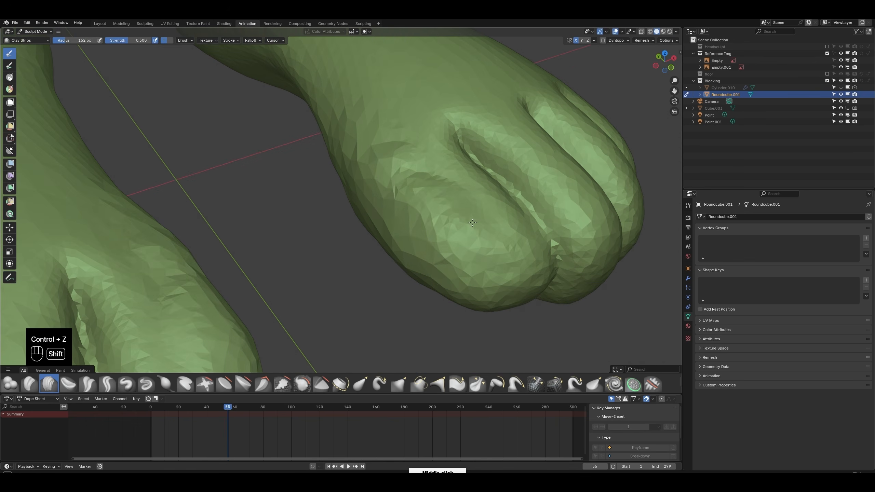
left_click_drag(414, 182, 470, 221, "shift")
Step: Reshape the upper contours of the big toe and its neighbours from the inner side with the Grab brush at radius 152 px
middle_click_drag(470, 221, 426, 230)
key("g")
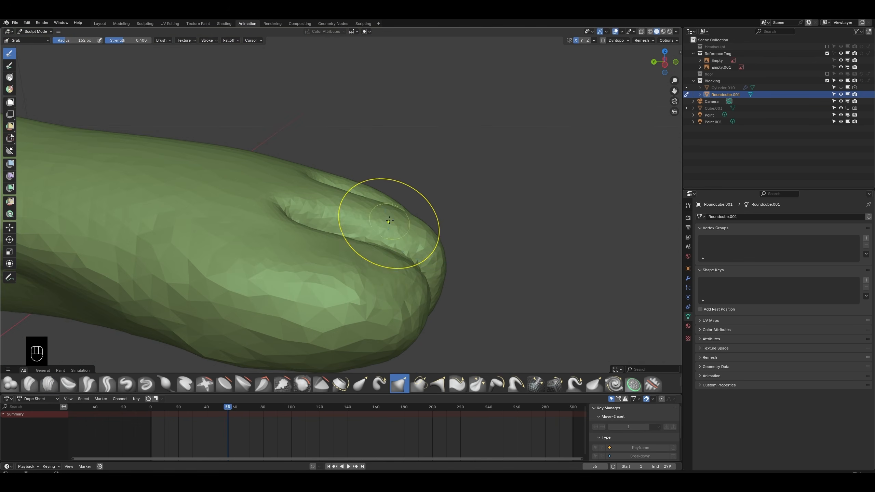
left_click_drag(341, 201, 333, 210)
left_click_drag(377, 211, 380, 218)
mouse_move(338, 241)
left_mouse_down()
mouse_move(331, 254)
mouse_move(385, 264)
left_mouse_up()
mouse_move(306, 224)
left_mouse_down()
mouse_move(300, 232)
mouse_move(309, 223)
left_mouse_up()
middle_click_drag(308, 189, 321, 182)
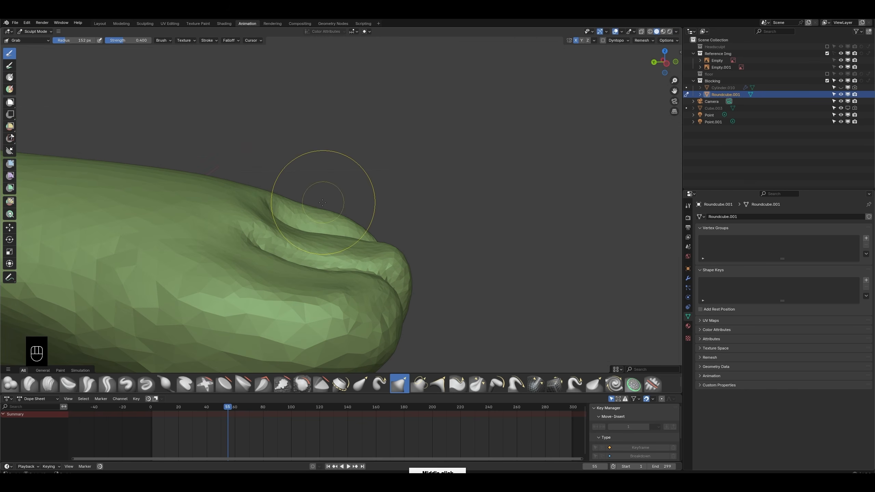
left_click_drag(322, 206, 323, 213)
Step: Adjust the upper contours and bases of the smaller toes from the outer side with the Grab brush
middle_click_drag(357, 225, 449, 244)
left_click_drag(489, 206, 500, 220)
left_click_drag(430, 231, 430, 240)
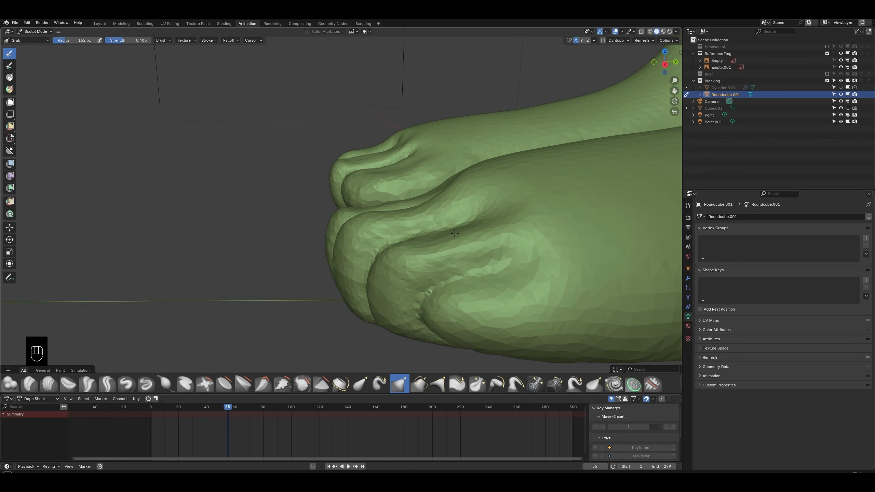
left_click_drag(501, 217, 517, 228)
Step: Reposition the smallest toe and reshape the outer edge of the forefoot with the Grab brush
middle_click_drag(515, 260, 505, 219, "shift")
middle_click_drag(439, 278, 435, 220)
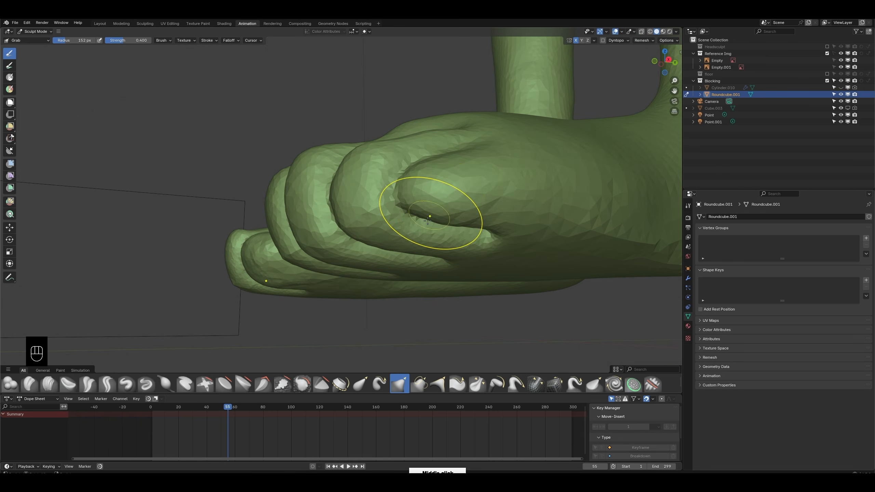
left_click_drag(430, 211, 437, 218)
mouse_move(493, 214)
left_mouse_down()
mouse_move(510, 217)
mouse_move(464, 237)
left_mouse_up()
middle_click_drag(444, 220, 506, 255)
mouse_move(477, 207)
left_mouse_down()
mouse_move(470, 201)
mouse_move(482, 193)
left_mouse_up()
middle_click_drag(462, 207, 486, 241)
left_click_drag(509, 175, 494, 174)
Step: Extend the grooves between the toes up onto the top of the foot with Crease Sharp at radius 105 px
mouse_move(418, 131)
middle_mouse_down("ctrl")
mouse_move(397, 155)
mouse_move(372, 145)
mouse_move(337, 149)
middle_mouse_up("ctrl")
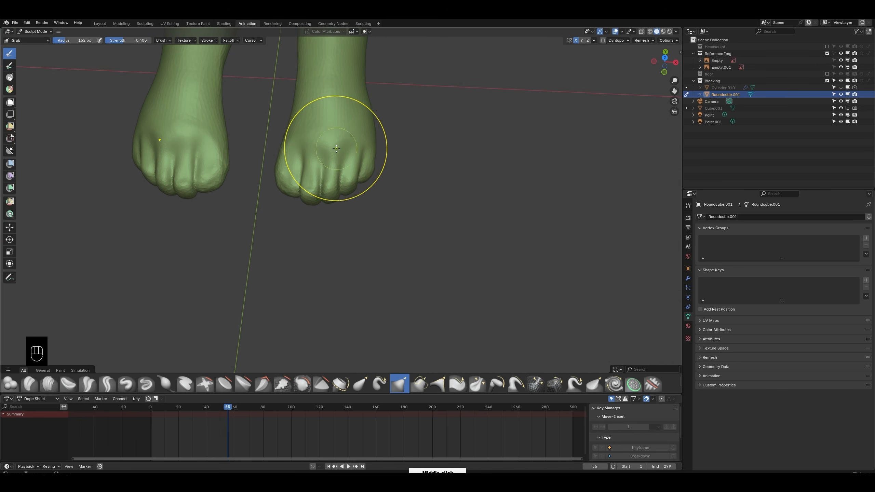
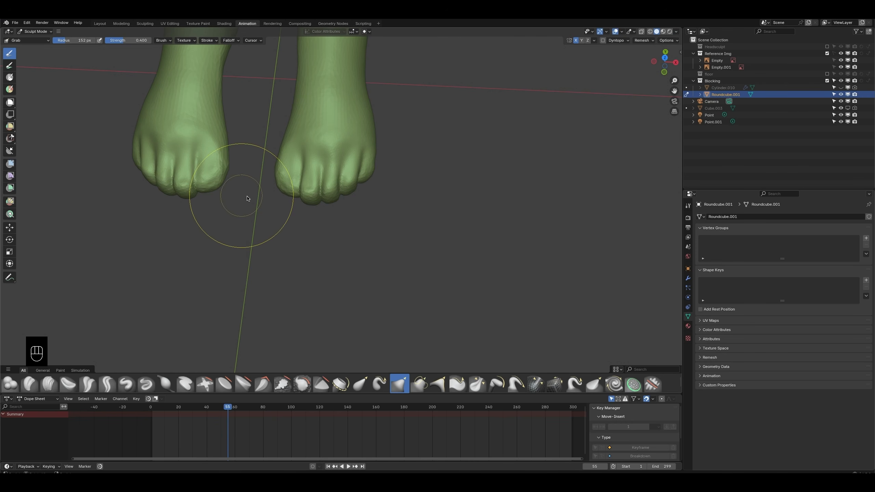
middle_click_drag(247, 199, 465, 403)
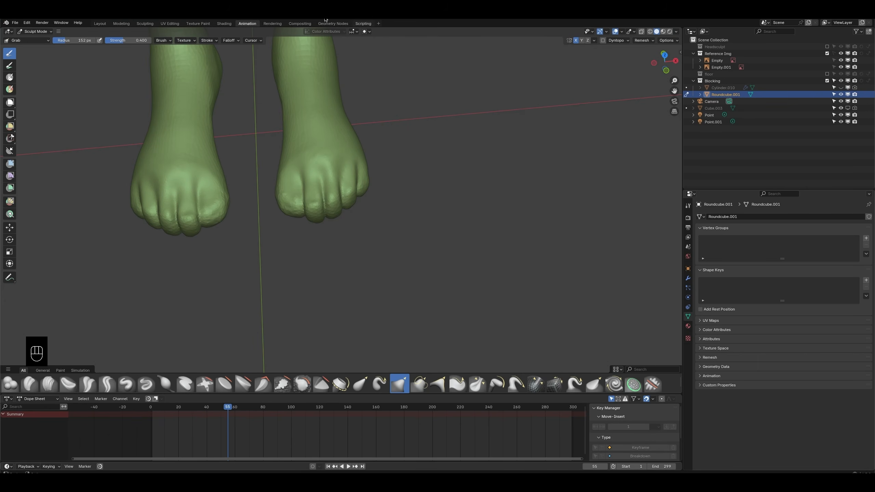
mouse_move(264, 255)
middle_mouse_down("ctrl")
mouse_move(351, 225)
mouse_move(340, 243)
mouse_move(286, 236)
middle_mouse_up("ctrl")
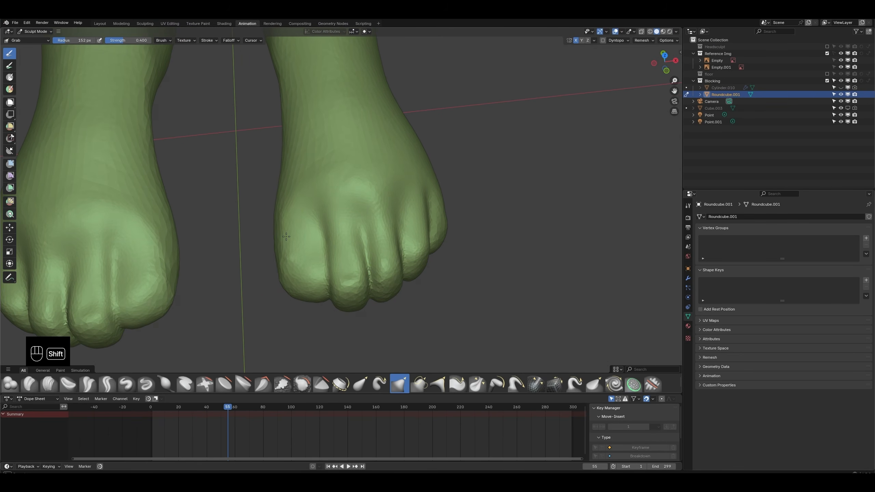
middle_click_drag(340, 215, 366, 237)
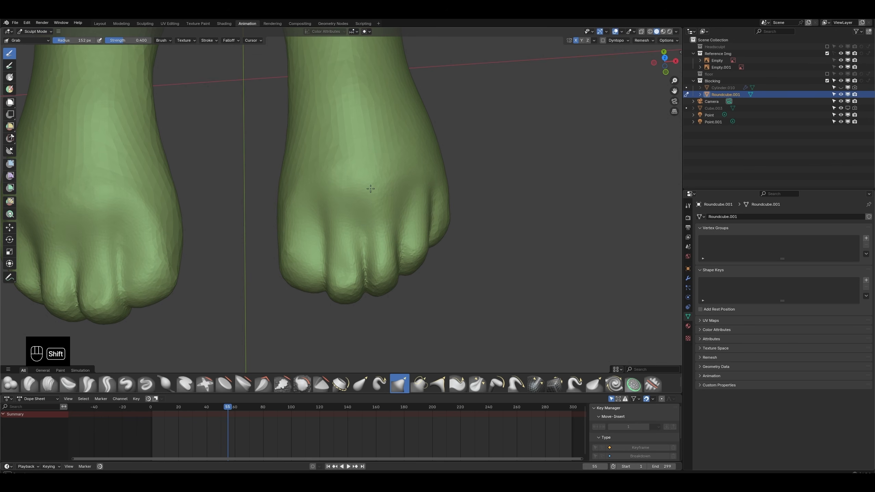
left_click(106, 386)
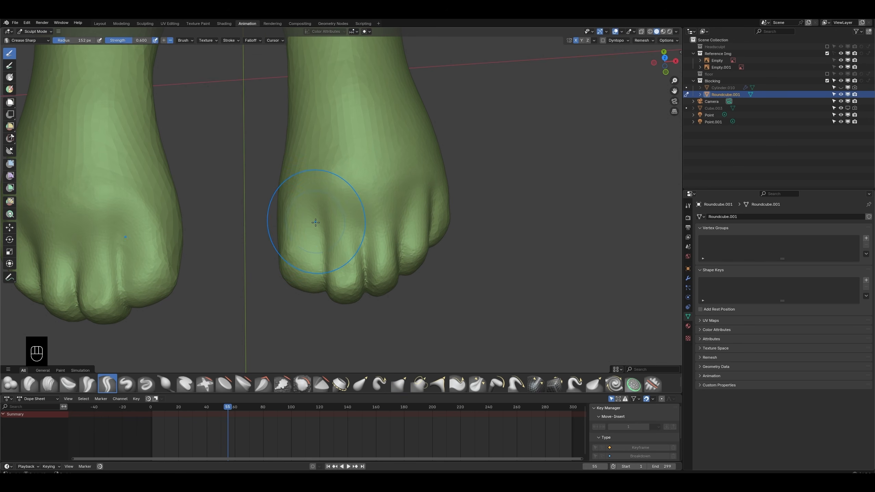
key("f")
left_click(331, 207)
left_click_drag(327, 213, 325, 118)
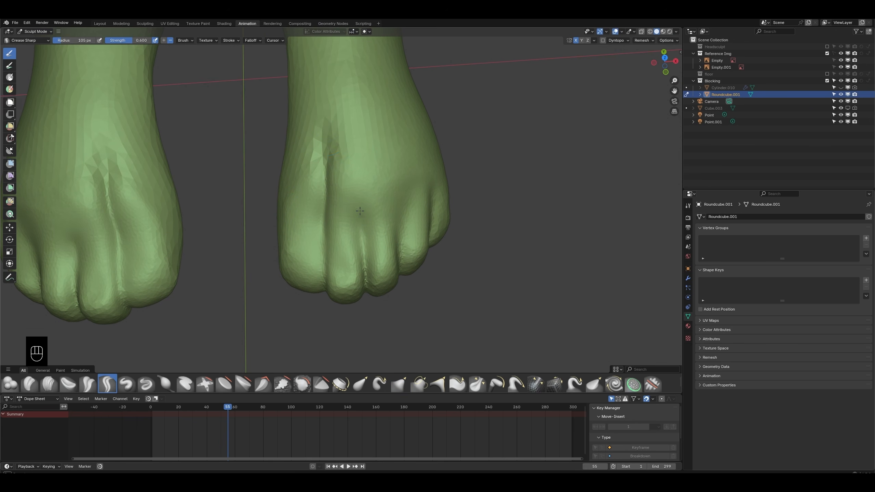
left_click_drag(344, 188, 360, 138)
mouse_move(396, 238)
left_mouse_down()
mouse_move(400, 145)
mouse_move(417, 141)
left_mouse_up()
Step: Crease the area above the smallest toe and smooth the new grooves across the top of the foot
middle_click_drag(420, 186, 443, 173)
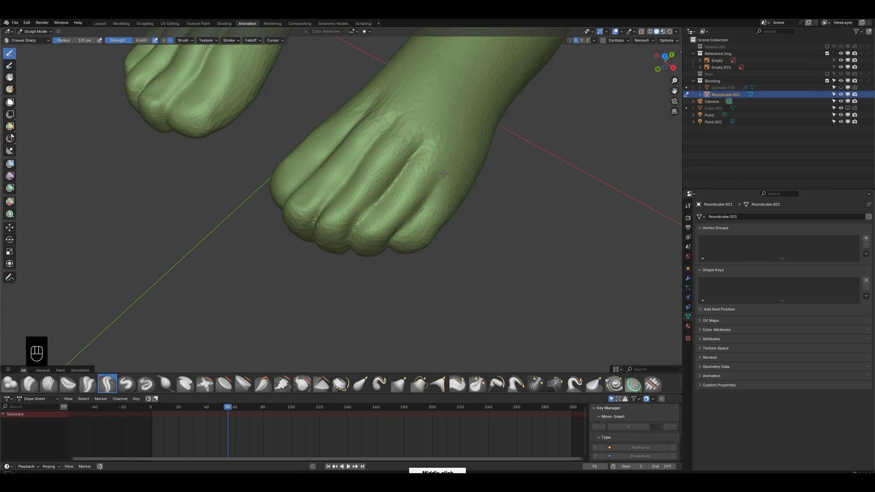
left_click_drag(444, 173, 418, 211)
left_click_drag(423, 179, 387, 143, "shift")
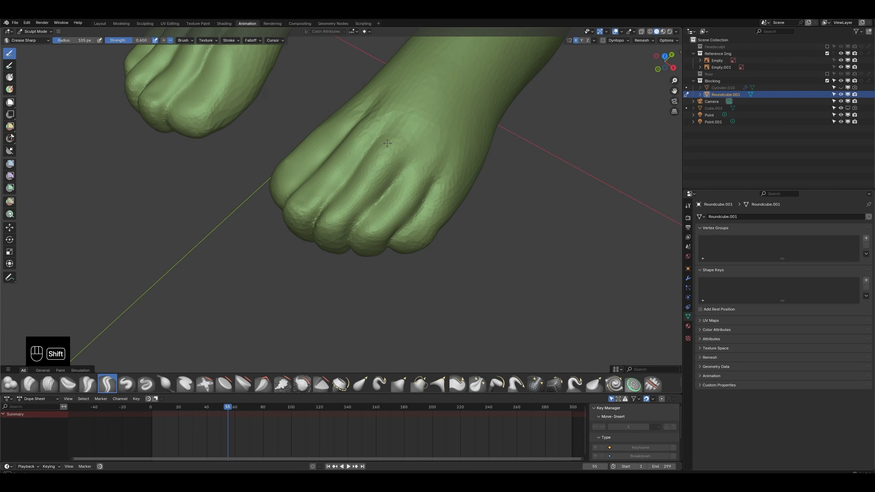
middle_click_drag(393, 136, 357, 170)
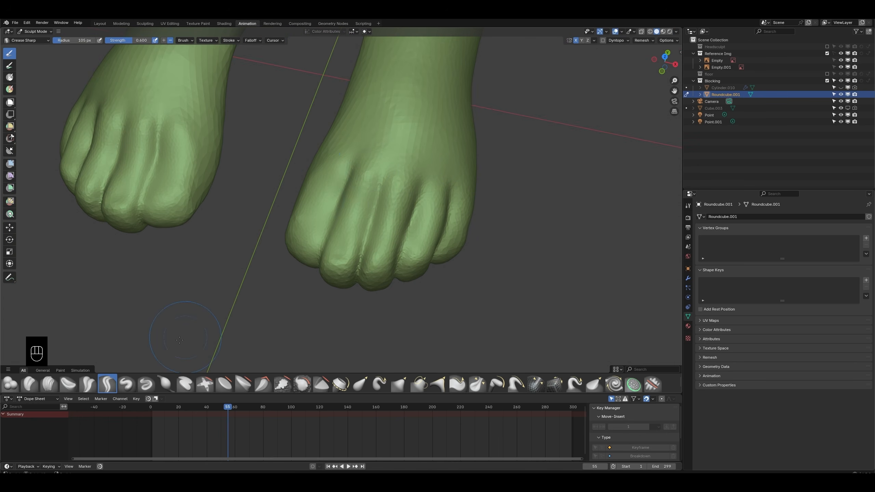
Step: Raise tendon ridges along the instep with Crease Sharp in inverted mode and smooth them into the surface
mouse_move(338, 155)
left_mouse_down("ctrl")
mouse_move(381, 170)
mouse_move(416, 133)
left_mouse_up("ctrl")
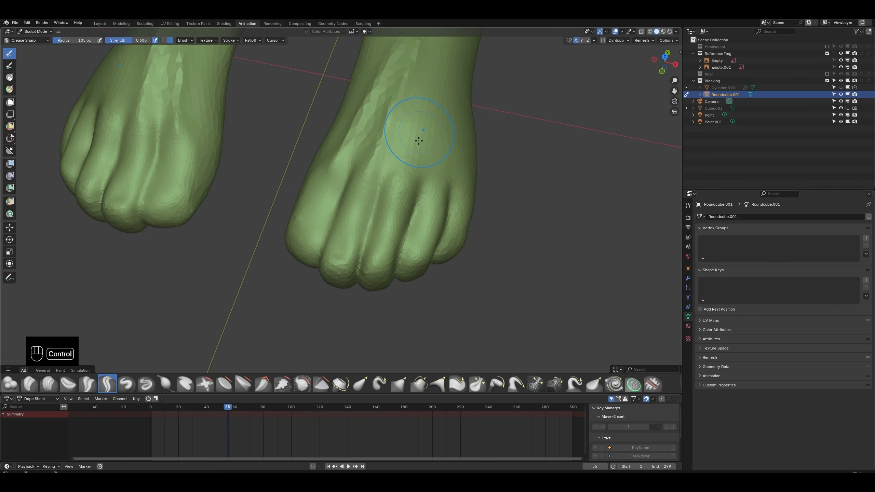
mouse_move(416, 133)
middle_mouse_down("ctrl")
mouse_move(390, 169)
mouse_move(402, 117)
middle_mouse_up("ctrl")
mouse_move(374, 167)
left_mouse_down("ctrl")
mouse_move(400, 104)
mouse_move(410, 103)
left_mouse_up("ctrl")
mouse_move(371, 129)
left_mouse_down("shift")
mouse_move(351, 110)
mouse_move(350, 137)
left_mouse_up("shift")
mouse_move(349, 138)
middle_mouse_down()
mouse_move(317, 107)
mouse_move(350, 137)
middle_mouse_up()
left_click_drag(405, 179, 421, 134, "shift")
Step: Raise and smooth another tendon ridge from the toes towards the ankle, and undo the last stroke
middle_click_drag(421, 135, 389, 176, "ctrl")
mouse_move(300, 186)
middle_mouse_down()
mouse_move(330, 204)
mouse_move(348, 134)
mouse_move(343, 175)
mouse_move(345, 165)
middle_mouse_up()
left_click_drag(349, 211, 367, 112, "ctrl")
left_click_drag(368, 117, 360, 160, "shift")
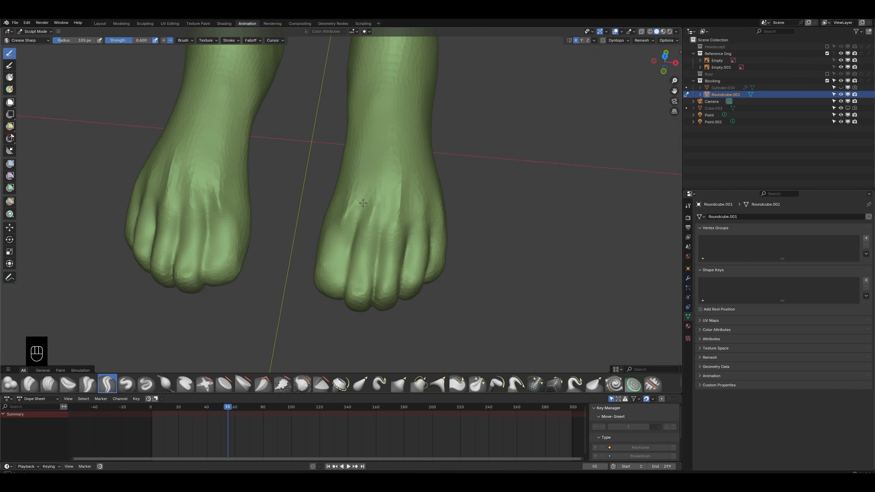
mouse_move(363, 203)
middle_mouse_down()
mouse_move(441, 177)
mouse_move(386, 207)
mouse_move(393, 202)
middle_mouse_up()
scroll(379, 211, "up", 5)
key("ctrl+z")
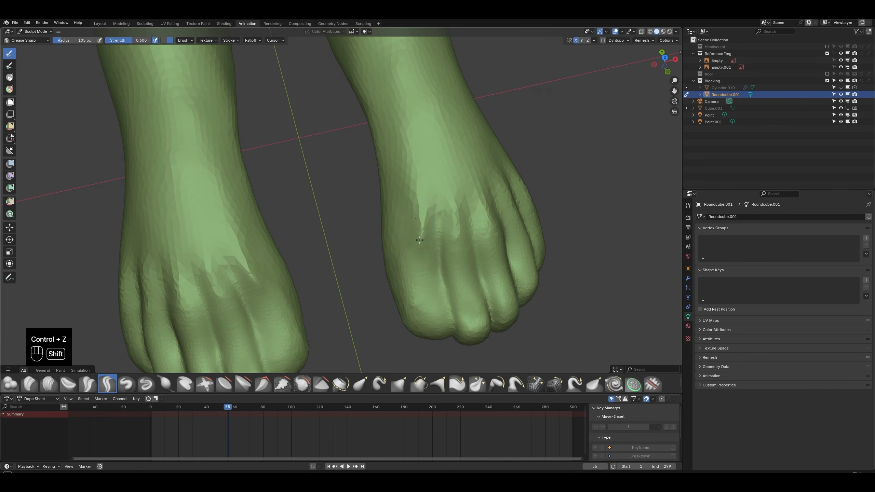
Step: Build up the ball of the foot behind the big toe with Clay Strips, undo one stroke, and adjust the brush radius
middle_click_drag(451, 215, 456, 261, "shift")
mouse_move(457, 262)
middle_mouse_down()
mouse_move(493, 228)
mouse_move(472, 186)
mouse_move(451, 203)
middle_mouse_up()
mouse_move(451, 203)
middle_mouse_down("shift")
mouse_move(465, 203)
mouse_move(423, 233)
mouse_move(495, 213)
middle_mouse_up("shift")
mouse_move(496, 214)
middle_mouse_down("ctrl")
mouse_move(495, 246)
mouse_move(468, 211)
middle_mouse_up("ctrl")
left_click(49, 383)
middle_click_drag(438, 238, 444, 206, "ctrl")
middle_click_drag(444, 207, 472, 202)
mouse_move(472, 201)
middle_mouse_down()
mouse_move(488, 223)
mouse_move(424, 224)
middle_mouse_up()
key("ctrl+z")
key("f")
left_click(480, 217)
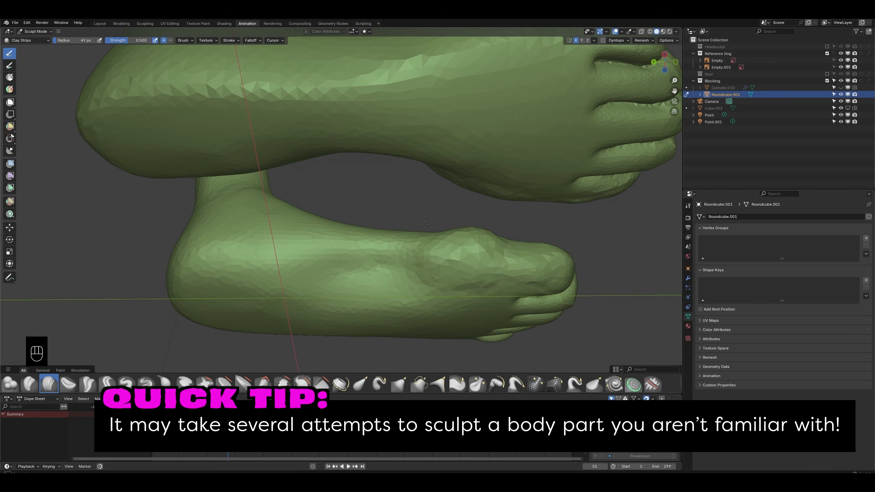
Step: Turn on Dyntopo and smooth the ball of the foot at radius 85 px, undoing the unwanted strokes
mouse_move(440, 257)
left_mouse_down("shift")
mouse_move(465, 262)
mouse_move(451, 257)
left_mouse_up("shift")
key("ctrl+z")
key("f")
left_click(513, 254)
middle_click_drag(437, 234, 524, 237)
key("ctrl+z")
key("f")
left_click(506, 224)
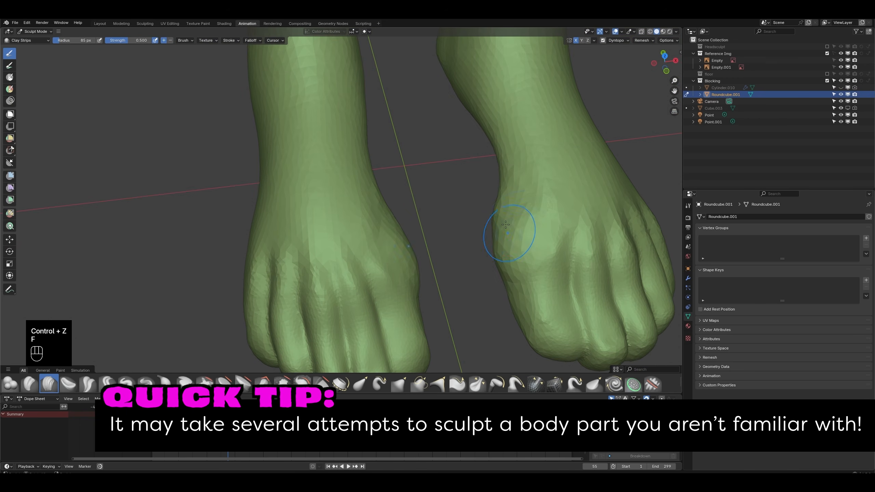
left_click_drag(506, 225, 512, 240, "shift")
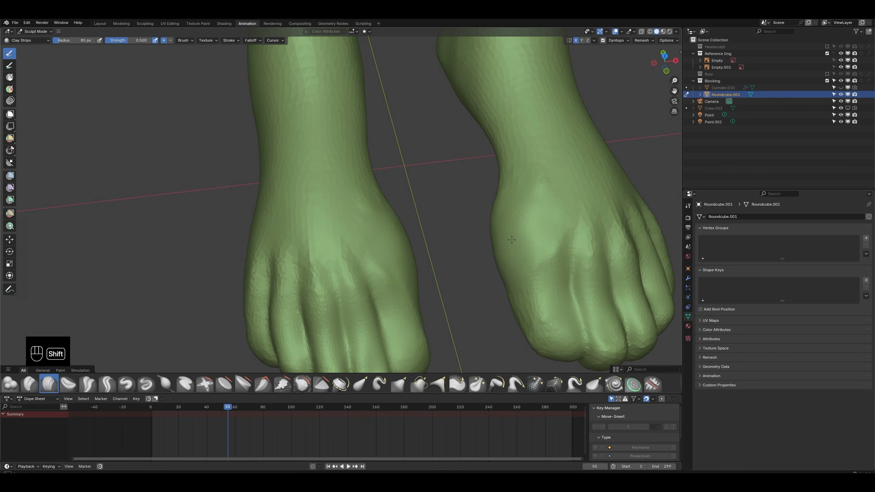
Step: Reduce the Clay Strips radius to 48 px and smooth the underside of the big toe
middle_click_drag(512, 239, 424, 281)
mouse_move(477, 227)
middle_mouse_down()
mouse_move(503, 274)
mouse_move(455, 162)
mouse_move(426, 145)
middle_mouse_up()
scroll(451, 157, "up", 6)
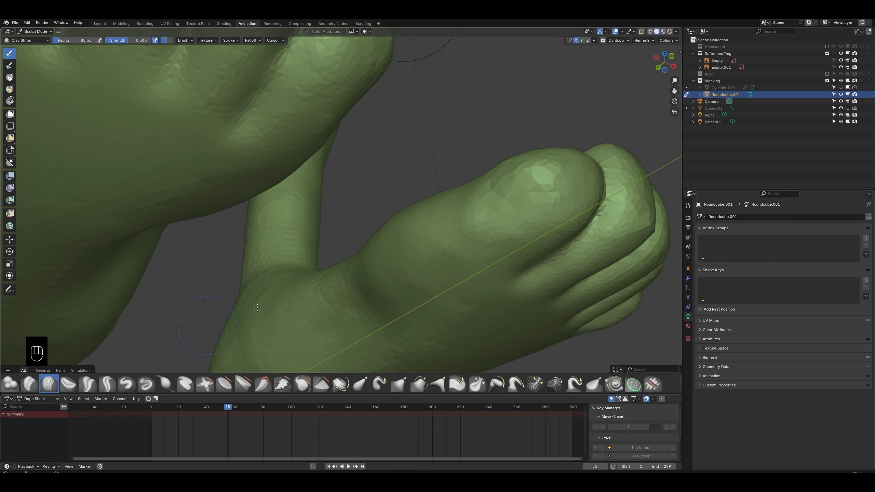
key("f")
left_click(484, 206)
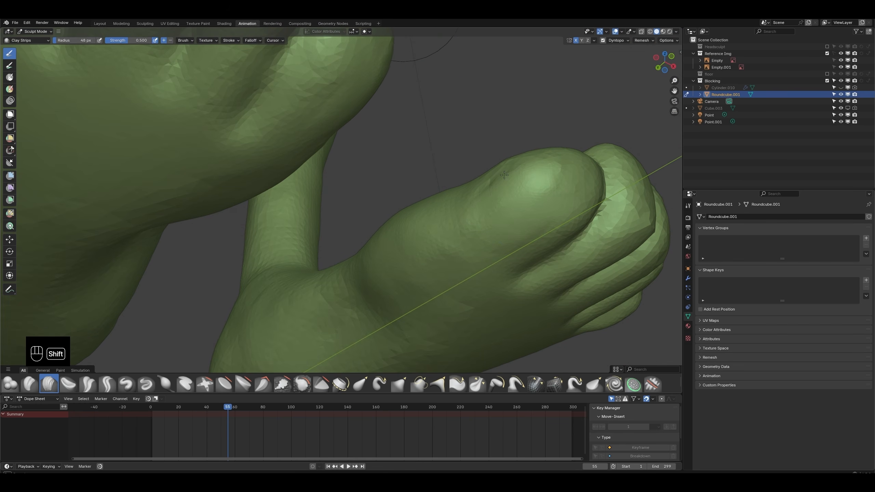
Step: Flatten the top of the second toe near its tip and set the Clay Strips radius to 46 px
mouse_move(466, 233)
middle_mouse_down()
mouse_move(501, 219)
mouse_move(292, 389)
middle_mouse_up()
key("f")
left_click(507, 223)
key("f")
left_click(504, 221)
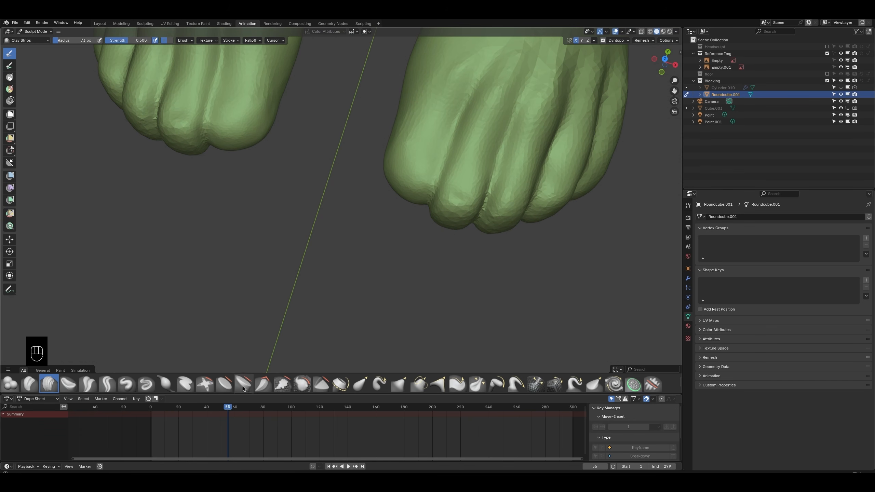
middle_click_drag(459, 183, 454, 205)
key("f")
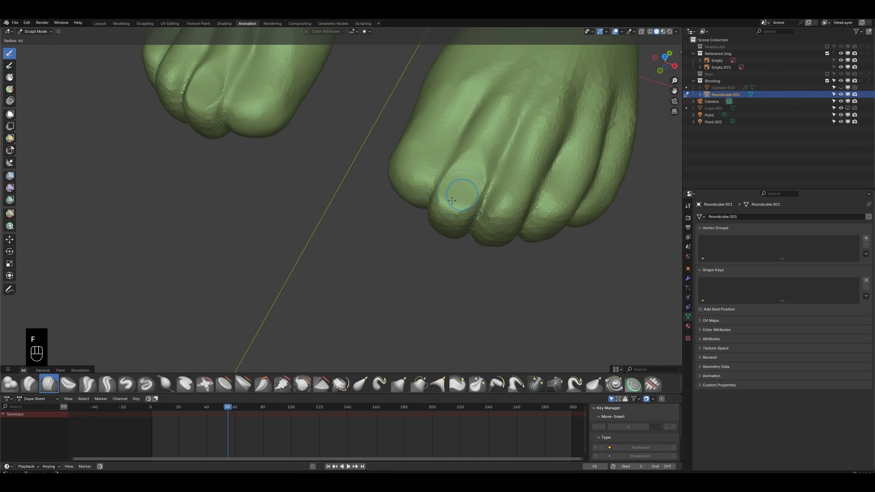
left_click(462, 205)
mouse_move(471, 190)
middle_mouse_down()
mouse_move(454, 226)
mouse_move(471, 197)
middle_mouse_up()
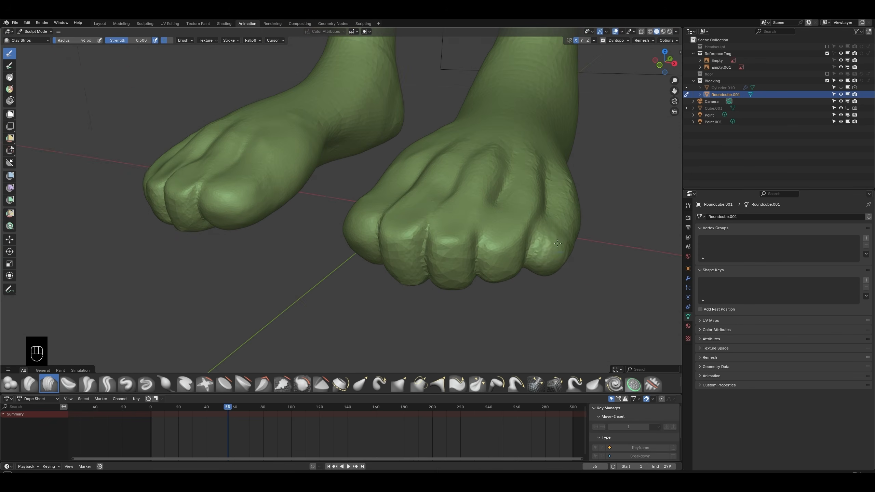
Step: Carve down the top of the second toe with Clay Strips in subtract mode and smooth the result
middle_click_drag(558, 243, 570, 249)
mouse_move(422, 238)
left_mouse_down("shift")
mouse_move(418, 256)
mouse_move(413, 237)
left_mouse_up("shift")
middle_click_drag(415, 221, 418, 250)
left_click_drag(422, 220, 410, 250, "ctrl")
left_click_drag(396, 194, 391, 246, "ctrl")
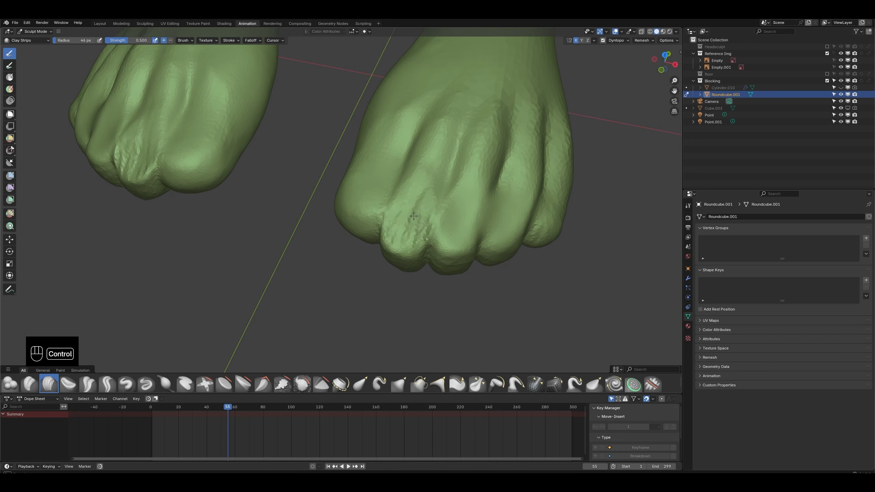
mouse_move(414, 216)
left_mouse_down("shift")
mouse_move(427, 220)
mouse_move(423, 236)
left_mouse_up("shift")
Step: Carve and smooth the tops of the third and fourth toes with Clay Strips, setting the radius to 45 px
mouse_move(453, 216)
middle_mouse_down()
mouse_move(454, 176)
mouse_move(451, 207)
middle_mouse_up()
left_click_drag(439, 210, 431, 236, "ctrl")
mouse_move(478, 207)
left_mouse_down("ctrl")
mouse_move(467, 231)
mouse_move(507, 222)
left_mouse_up("ctrl")
key("ctrl")
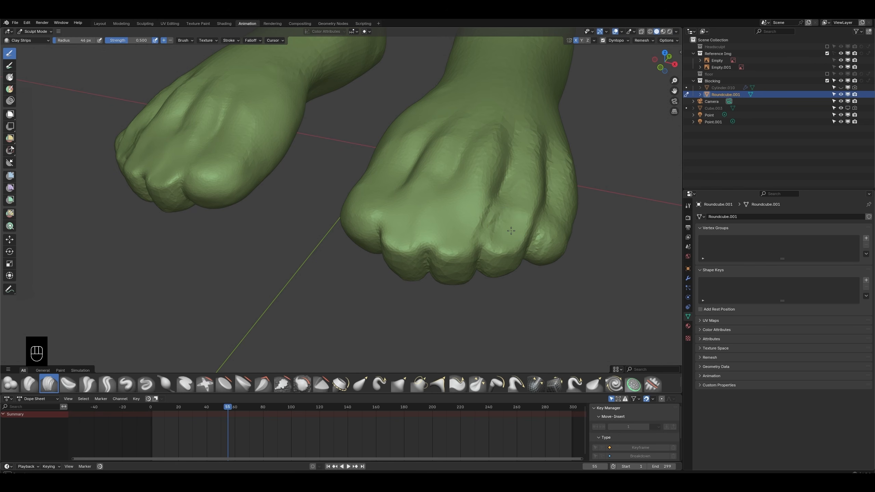
key("f")
left_click(508, 241)
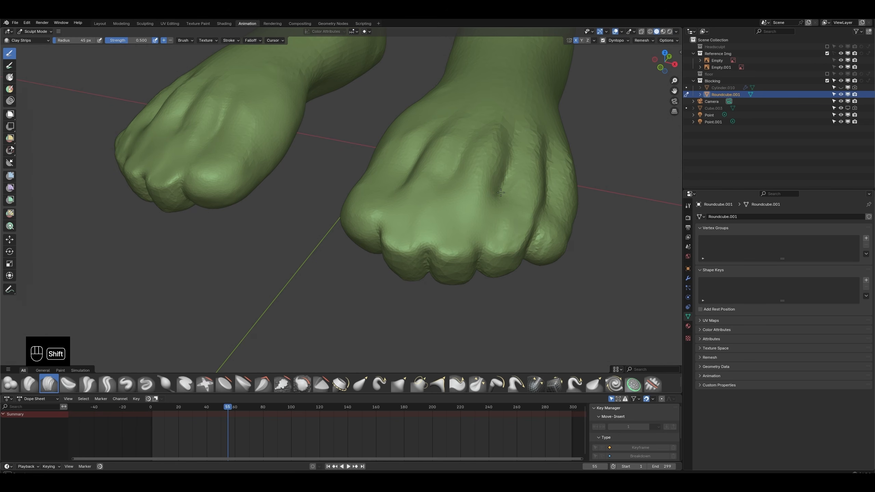
middle_click_drag(498, 237, 522, 230)
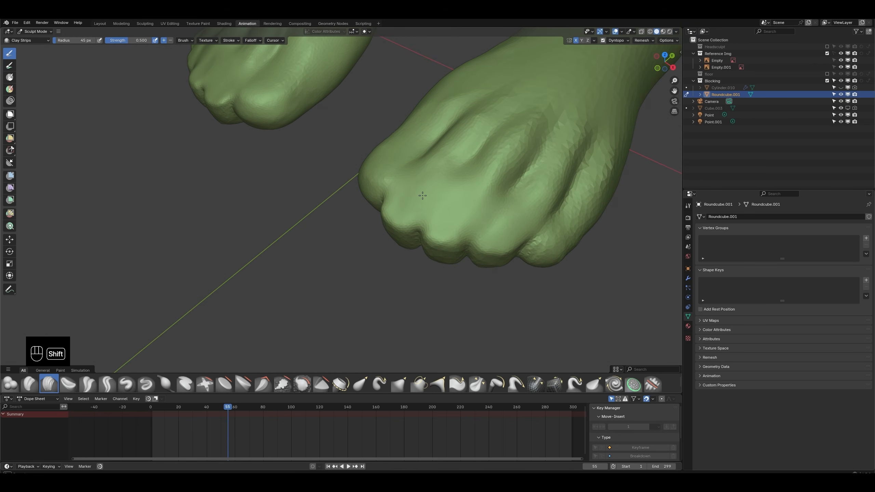
Step: Cut sharp grooves between the toes on top of the foot with the Crease Sharp brush
middle_click_drag(495, 194, 550, 195)
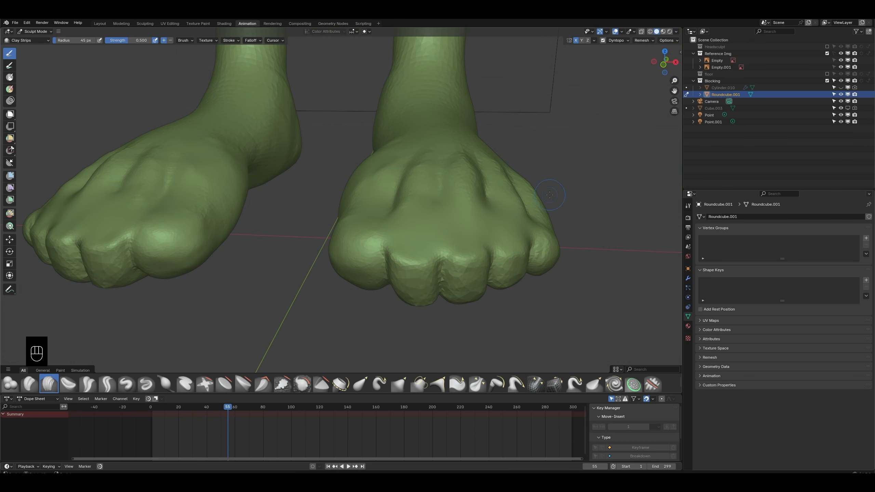
left_click(107, 384)
middle_click_drag(384, 207, 395, 235)
left_click_drag(394, 269, 394, 164)
left_click_drag(441, 273, 439, 196)
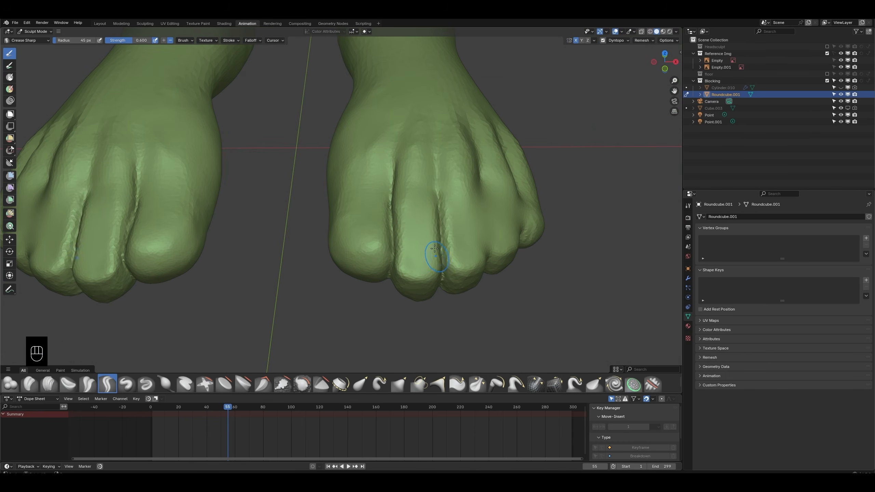
middle_click_drag(448, 257, 409, 249)
left_click_drag(478, 284, 521, 205)
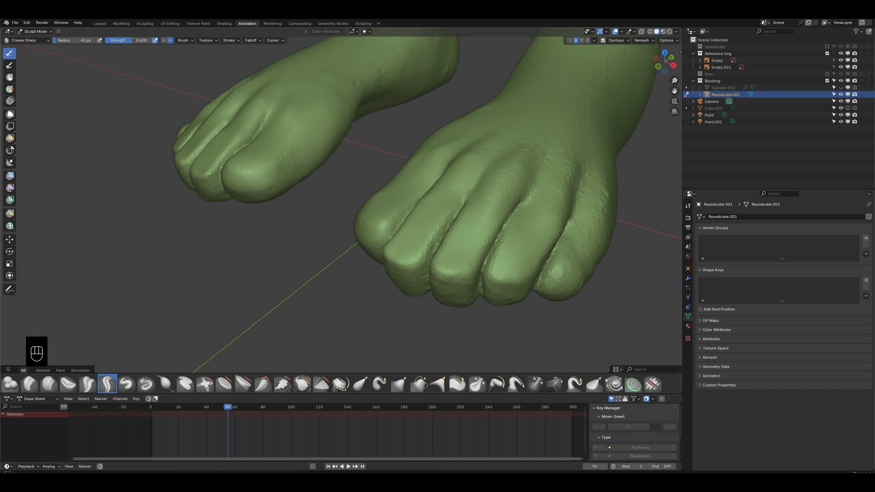
Step: Set the brush radius to 103 px and smooth the grooves and tops of the outer toes
middle_click_drag(536, 287, 512, 236)
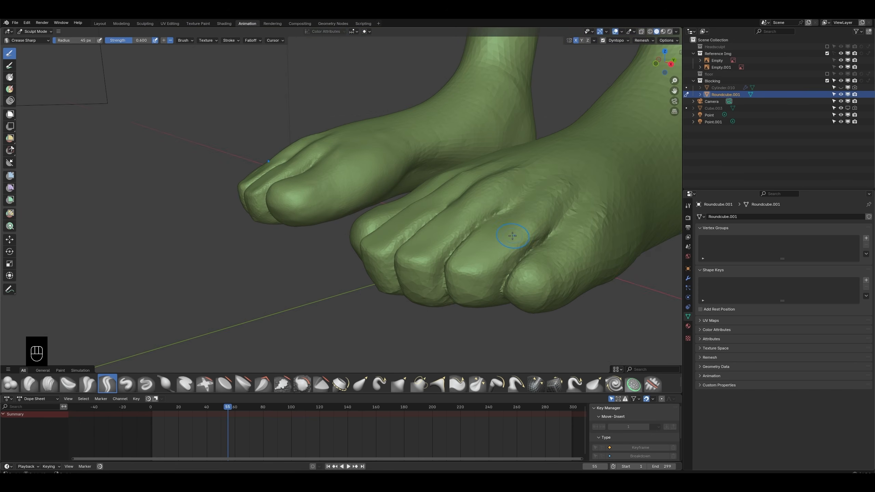
key("f")
left_click(532, 237)
mouse_move(536, 244)
left_mouse_down("shift")
mouse_move(496, 217)
mouse_move(477, 228)
left_mouse_up("shift")
middle_click_drag(477, 228, 486, 263)
left_click_drag(487, 193, 425, 212, "shift")
mouse_move(424, 211)
middle_mouse_down()
mouse_move(494, 134)
mouse_move(223, 282)
middle_mouse_up()
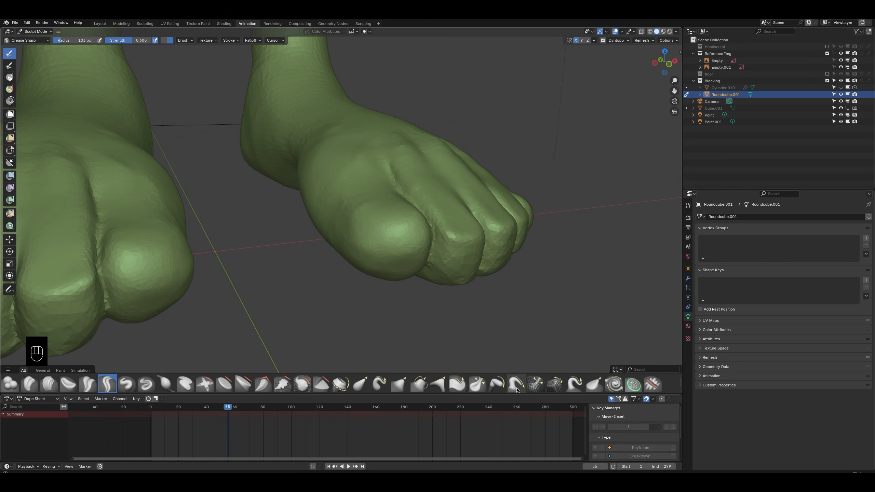
left_click(459, 392)
middle_click_drag(427, 250, 491, 243)
key("f")
left_click(508, 242)
middle_click_drag(334, 198, 391, 192)
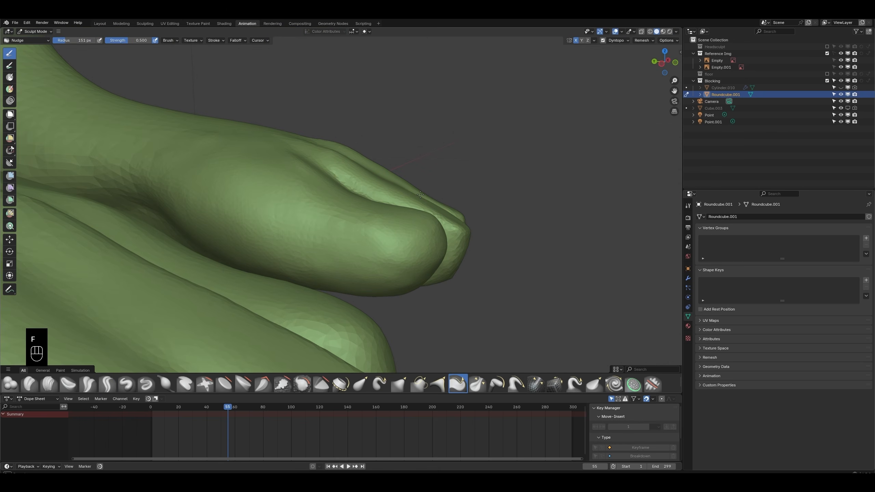
key("ctrl+z")
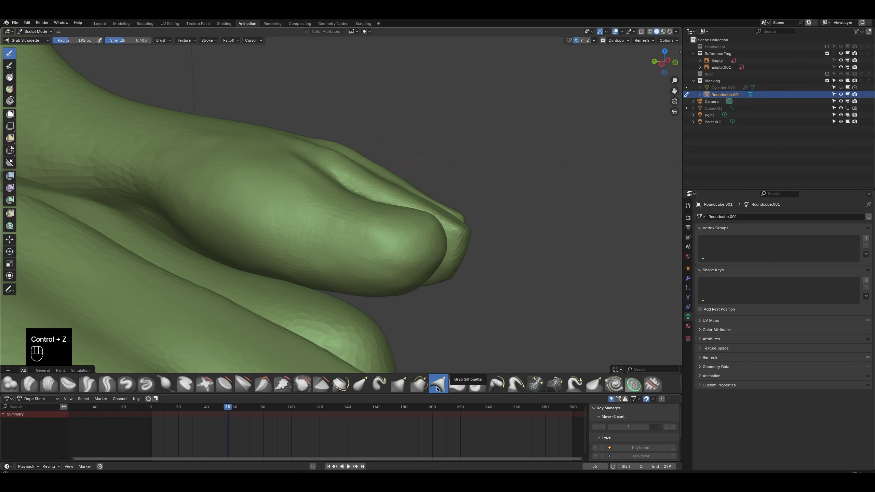
Step: Adjust the profile of the toes and forefoot in side view with Grab Silhouette at a 192 px radius
left_click_drag(398, 195, 394, 195)
left_click_drag(324, 147, 318, 159)
left_click_drag(460, 228, 476, 217)
scroll(468, 212, "down", 5)
middle_click_drag(467, 211, 397, 217)
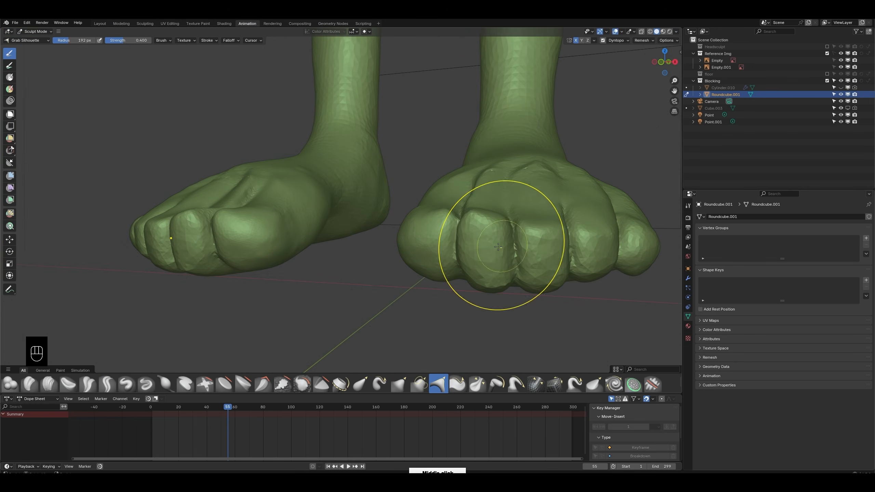
Step: Reduce the brush radius to 152 px and switch to Elastic Grab
key("f")
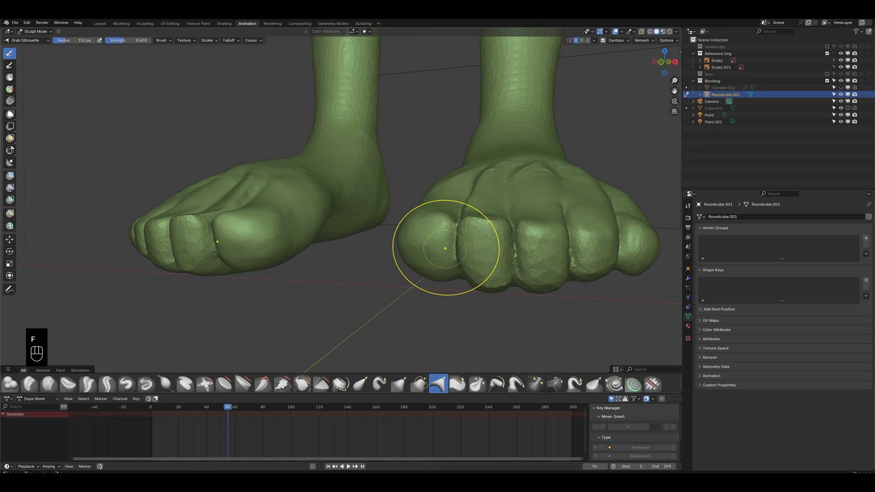
left_click(360, 383)
mouse_move(511, 250)
middle_mouse_down()
mouse_move(461, 175)
mouse_move(347, 219)
mouse_move(395, 215)
mouse_move(417, 245)
mouse_move(381, 254)
mouse_move(406, 224)
mouse_move(389, 241)
mouse_move(431, 220)
mouse_move(416, 219)
mouse_move(422, 169)
mouse_move(400, 254)
mouse_move(410, 172)
middle_mouse_up()
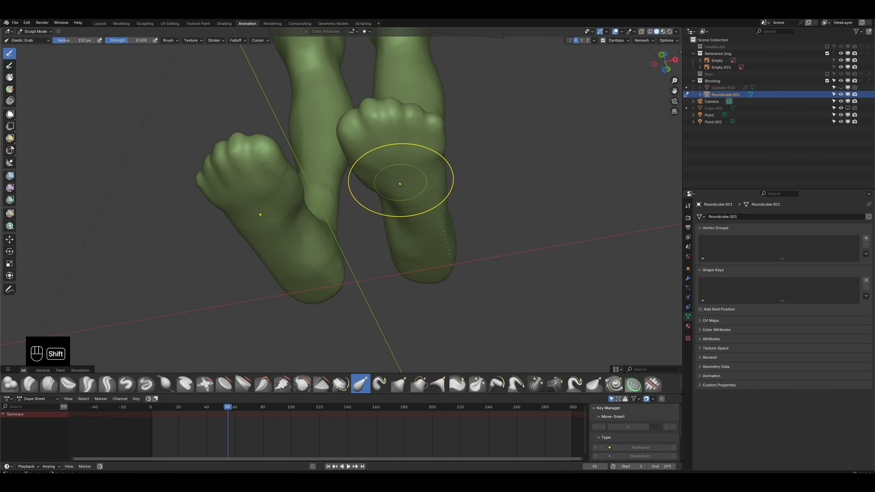
Step: Switch to Crease Sharp with a 70 px radius at the underside of the toes
left_click(106, 384)
mouse_move(317, 273)
middle_mouse_down("ctrl")
mouse_move(325, 224)
mouse_move(306, 206)
mouse_move(383, 203)
mouse_move(388, 158)
middle_mouse_up("ctrl")
key("f")
left_click(311, 160)
left_click_drag(300, 158, 330, 170)
middle_click_drag(330, 169, 371, 153)
key("ctrl+z")
key("ctrl+z")
key("ctrl+z")
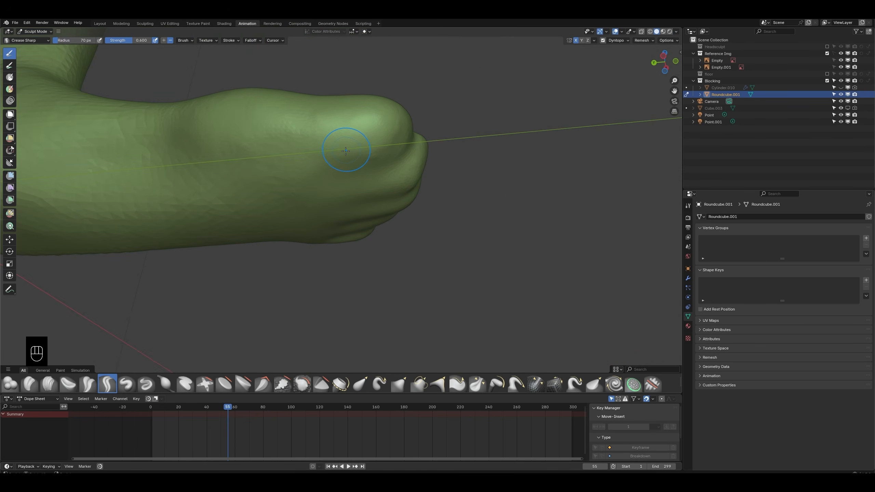
Step: Carve creases along the sole where the toes meet the ball of the foot, and undo the last two strokes at the little toe
middle_click_drag(345, 151, 324, 163)
left_click_drag(329, 192, 333, 183)
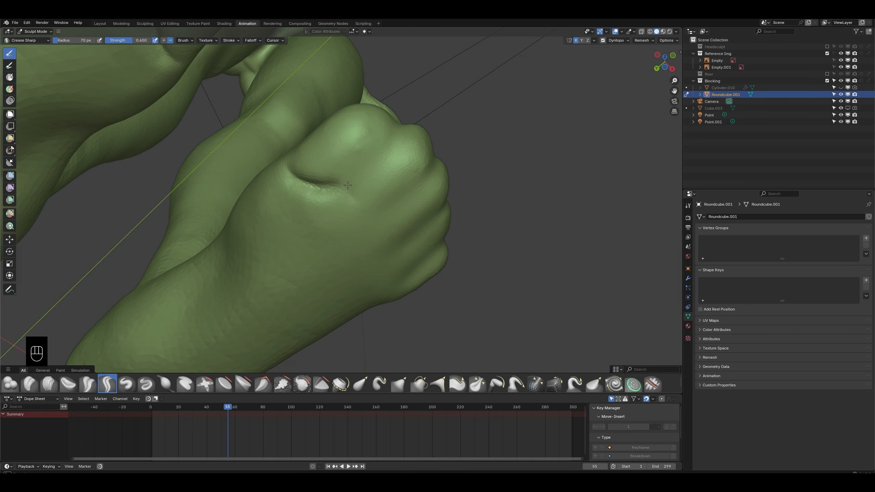
middle_click_drag(391, 255, 404, 295)
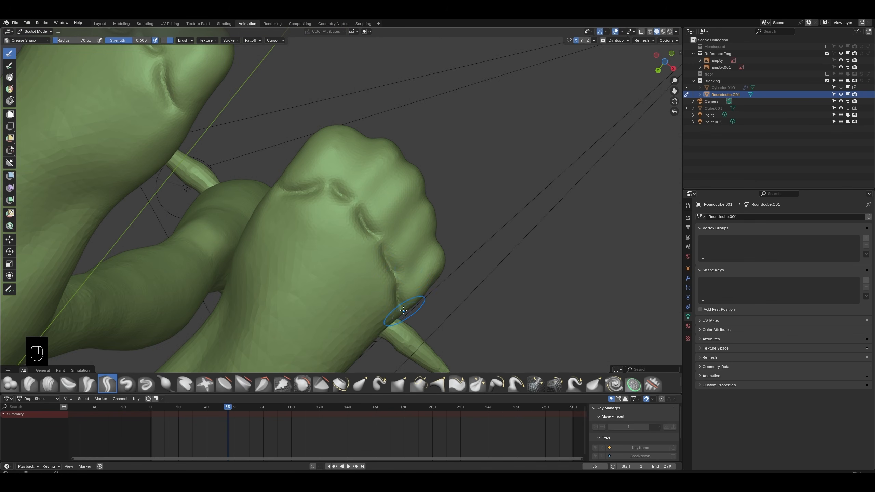
key("ctrl+z")
key("ctrl+z")
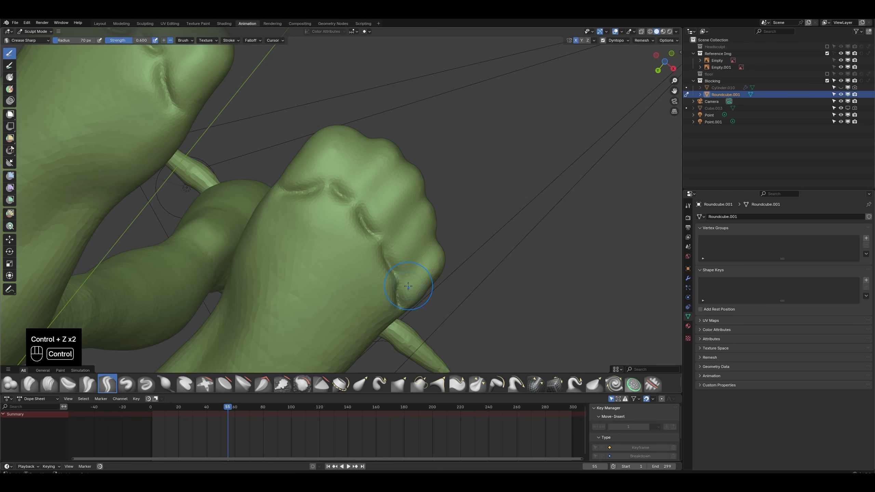
Step: Cut creases between the toe pads on the underside and connect the crease along the toe bases
left_click_drag(384, 243, 426, 200)
left_click_drag(433, 243, 403, 276)
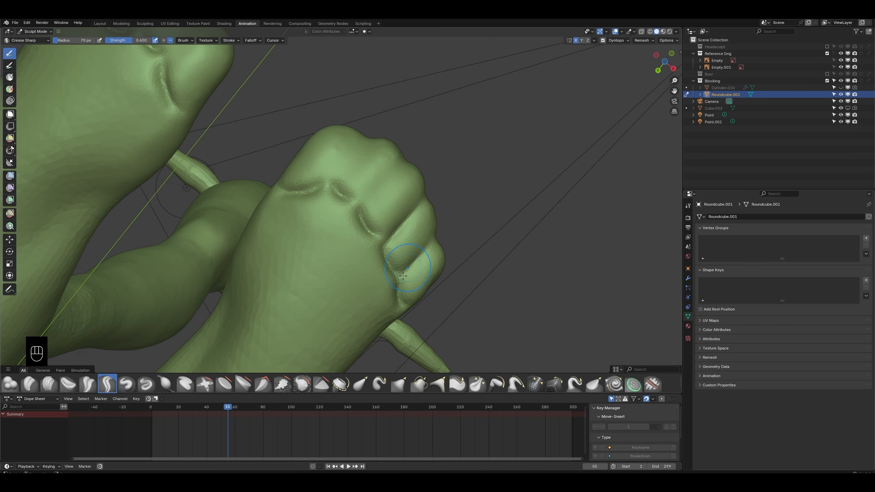
mouse_move(356, 216)
left_mouse_down()
mouse_move(395, 165)
mouse_move(313, 190)
left_mouse_up()
mouse_move(331, 181)
left_mouse_down()
mouse_move(360, 147)
mouse_move(333, 181)
left_mouse_up()
Step: Enlarge the brush radius to 168 px and smooth the creases around the toe pads
key("f")
left_click(438, 279)
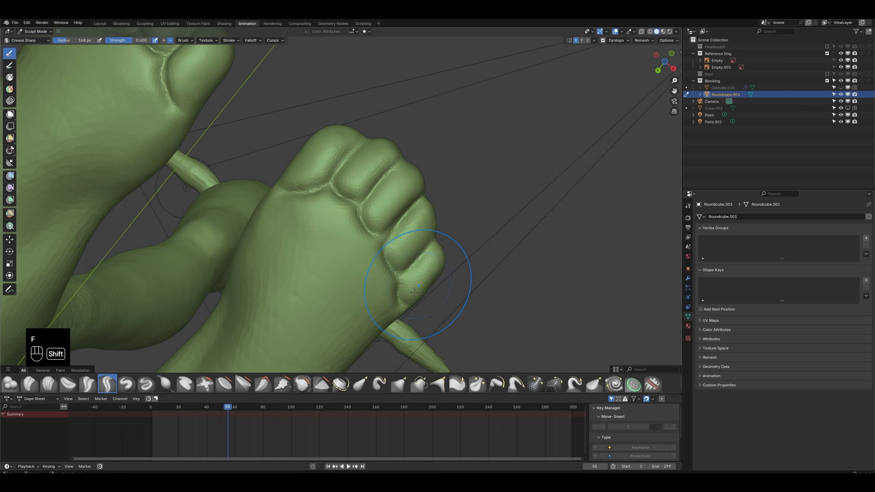
left_click_drag(418, 283, 304, 183, "shift")
middle_click_drag(350, 262, 352, 182, "shift")
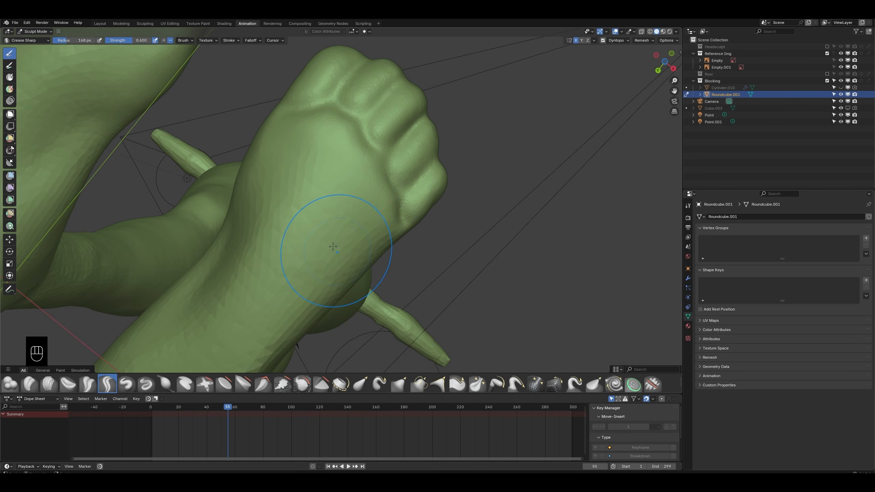
Step: Carve creases across the sole around the ball of the foot with Crease Sharp
key("f")
left_click(352, 207)
mouse_move(354, 174)
left_mouse_down()
mouse_move(341, 192)
mouse_move(253, 215)
left_mouse_up()
left_click_drag(322, 219, 306, 291)
middle_click_drag(329, 235, 381, 174)
Step: Build up the ball of the foot behind the big toe with Clay Strips at a 68 px radius
key("f")
left_click(294, 226)
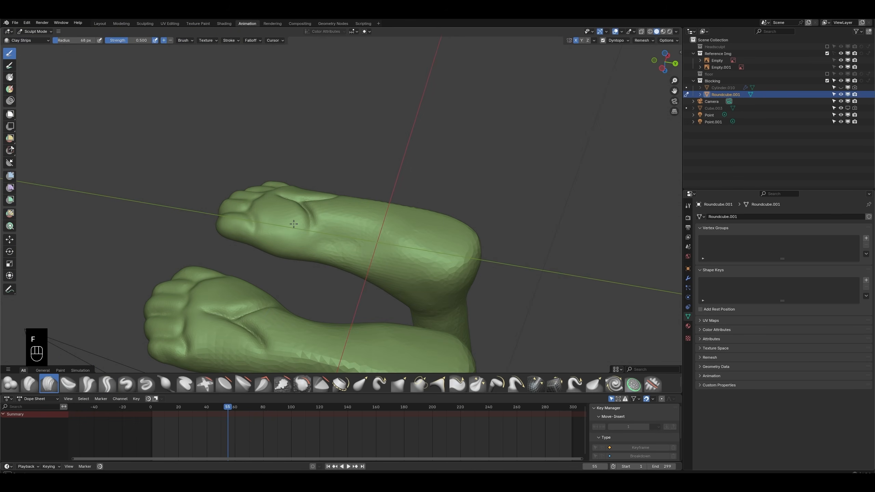
left_click_drag(293, 226, 274, 224)
key("ctrl+z")
middle_click_drag(276, 240, 312, 198, "ctrl")
left_click_drag(310, 211, 270, 201)
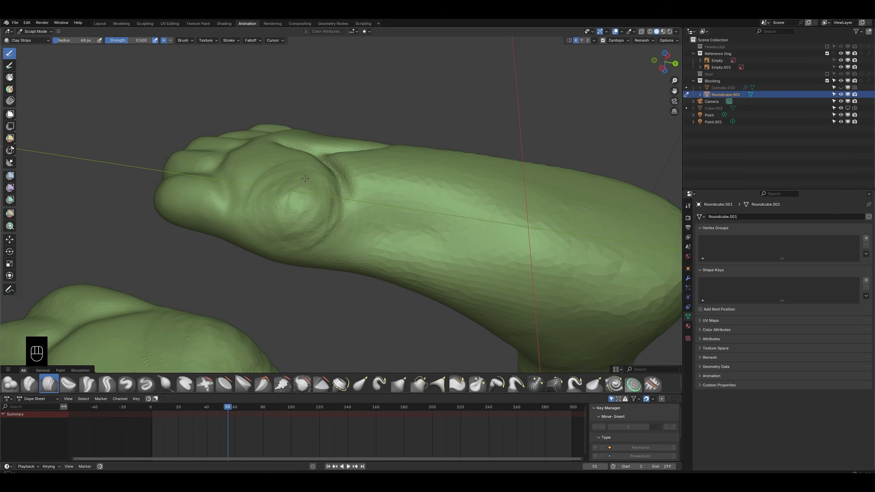
middle_click_drag(270, 202, 266, 186)
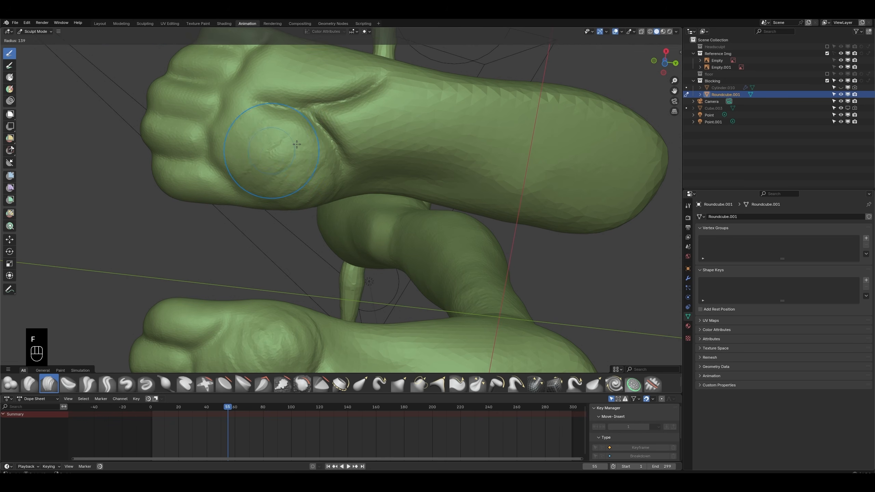
Step: Soften the clay buildup and creases around the ball of the foot and set the brush radius to 79 px
key("ctrl+z")
key("f")
key("ctrl+z")
key("ctrl+z")
key("ctrl+z")
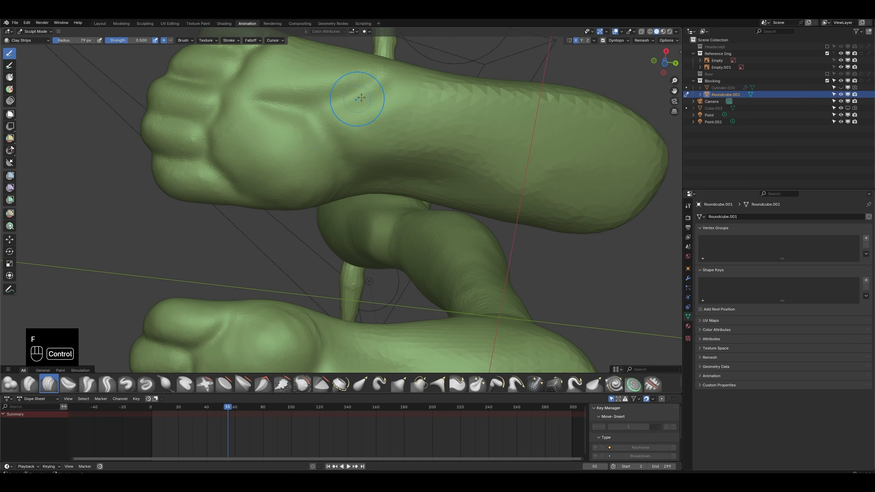
Step: Carve the sole behind the ball of the foot with Clay Strips and set the radius to 220 px
key("f")
left_click(393, 105)
left_click_drag(306, 86, 461, 103)
mouse_move(283, 70)
left_mouse_down()
mouse_move(445, 104)
mouse_move(383, 115)
mouse_move(413, 140)
left_mouse_up()
key("f")
left_click(518, 107)
mouse_move(414, 141)
middle_mouse_down()
mouse_move(398, 159)
mouse_move(392, 221)
middle_mouse_up()
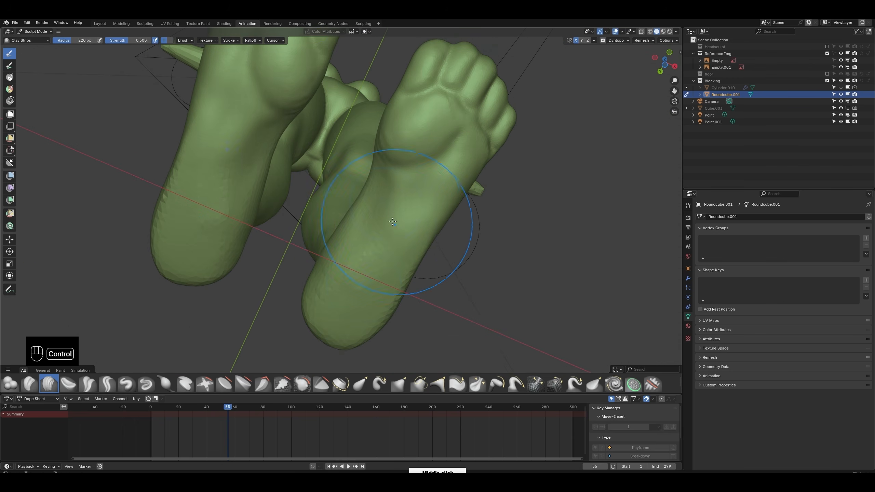
Step: Switch to Elastic Grab, resize the brush for the heel and turn off Dyntopo
middle_click_drag(367, 283, 275, 314)
left_click(360, 383)
key("f")
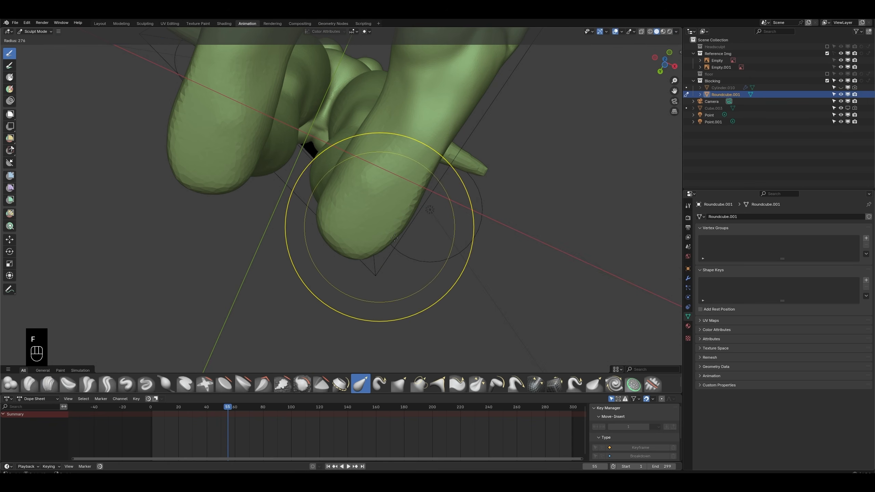
key("f")
left_click(340, 213)
left_click(603, 40)
Step: Narrow and reshape the heel from below with Elastic Grab, setting the radius to 143 px
mouse_move(430, 200)
left_mouse_down()
mouse_move(395, 217)
mouse_move(357, 204)
mouse_move(372, 192)
mouse_move(379, 216)
left_mouse_up()
key("f")
left_click(345, 193)
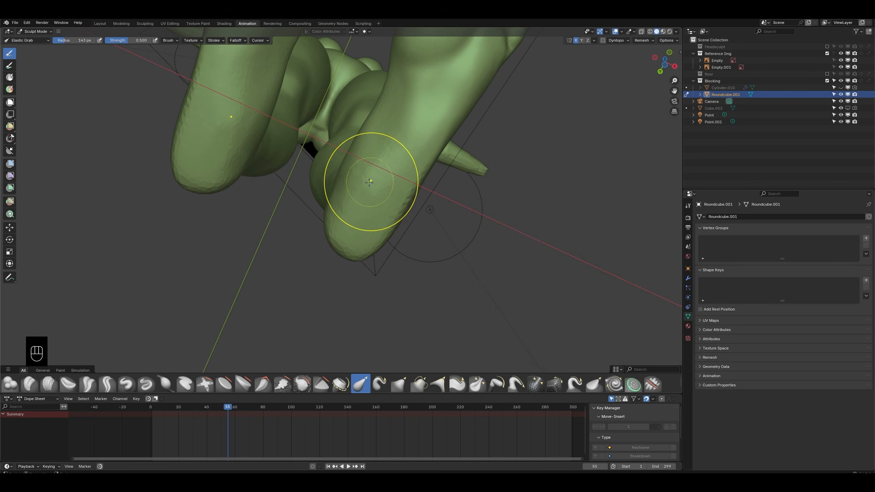
middle_click_drag(361, 186, 362, 202)
left_click_drag(359, 280, 358, 269)
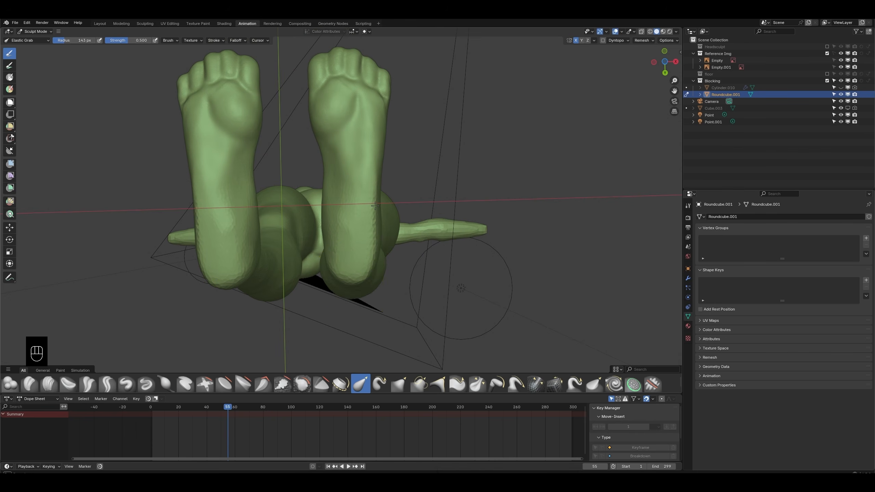
Step: Resize the Elastic Grab brush to 105 px for adjusting the toes from above
mouse_move(389, 165)
middle_mouse_down()
mouse_move(381, 204)
mouse_move(409, 241)
mouse_move(397, 258)
middle_mouse_up()
key("f")
left_click(421, 244)
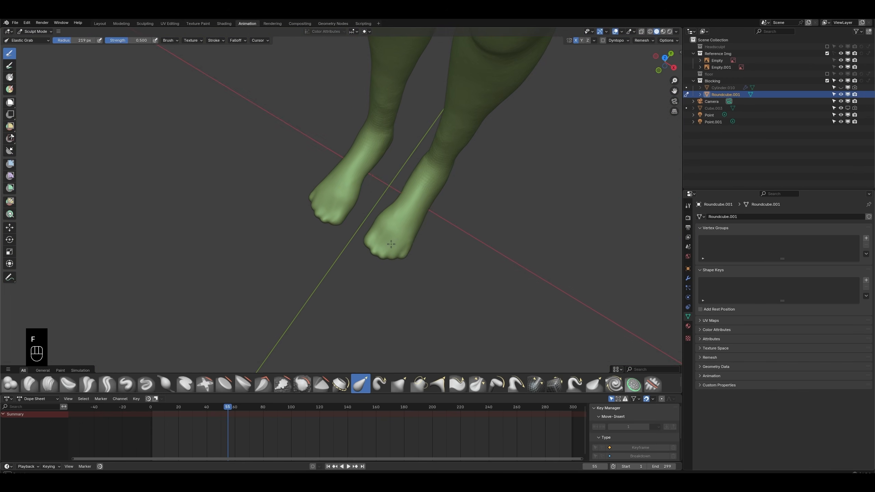
middle_click_drag(390, 210, 435, 260)
key("f")
left_click(410, 276)
left_click_drag(431, 293, 452, 285)
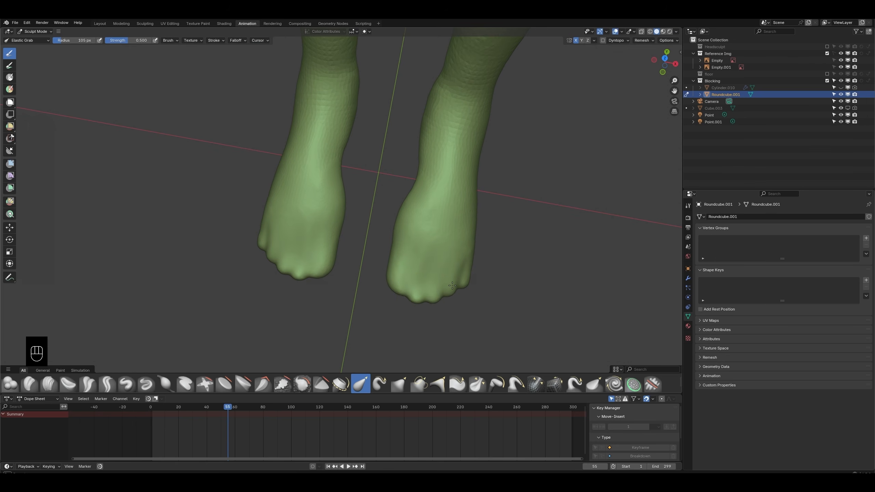
mouse_move(434, 221)
middle_mouse_down()
mouse_move(431, 179)
mouse_move(428, 237)
mouse_move(442, 247)
mouse_move(447, 229)
middle_mouse_up()
key("ctrl+z")
key("ctrl+z")
key("ctrl+z")
key("ctrl+z")
key("ctrl+z")
key("ctrl+z")
key("ctrl+z")
Step: Carve down the top of the forefoot with Clay Strips in subtract mode at a 105 px radius
left_click(49, 384)
middle_click_drag(412, 253, 396, 239)
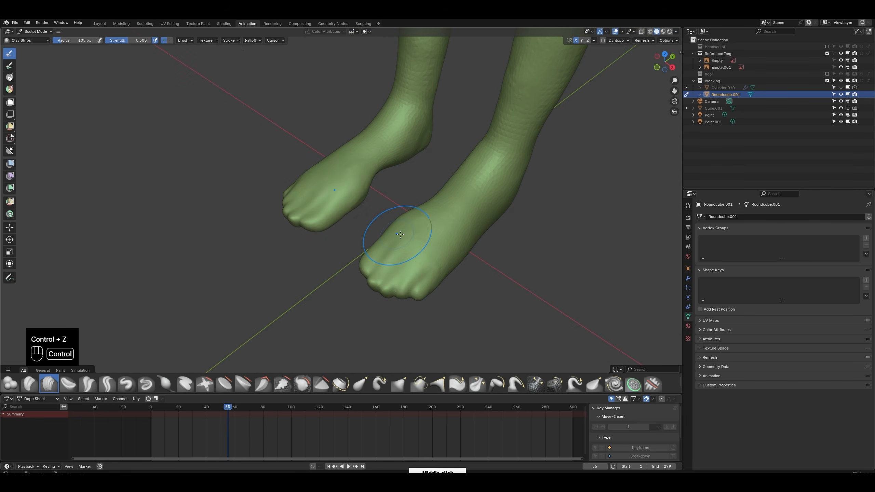
left_click_drag(397, 237, 448, 210, "ctrl")
mouse_move(451, 207)
middle_mouse_down()
mouse_move(415, 163)
mouse_move(425, 218)
middle_mouse_up()
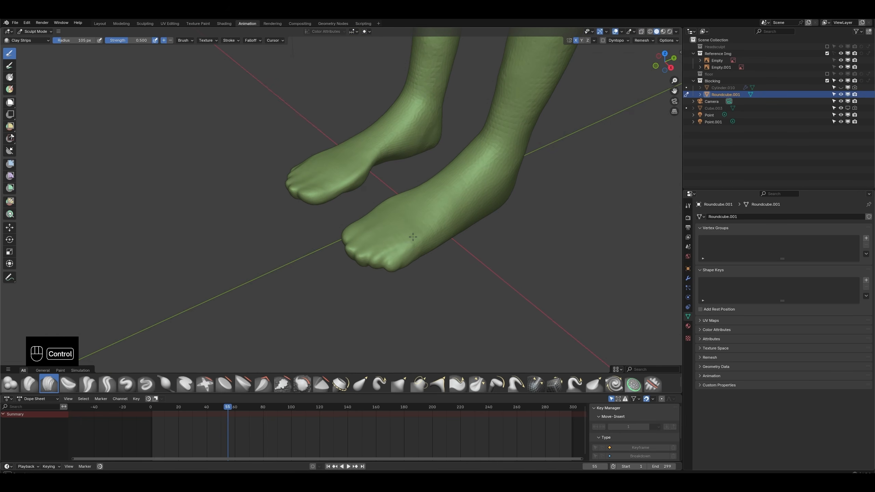
Step: Flatten the inner edge of the foot behind the big toe with Scrape/Fill at a 124 px radius
middle_click_drag(483, 178, 600, 169)
middle_click_drag(357, 239, 357, 196, "ctrl")
middle_click_drag(354, 255, 345, 295, "shift")
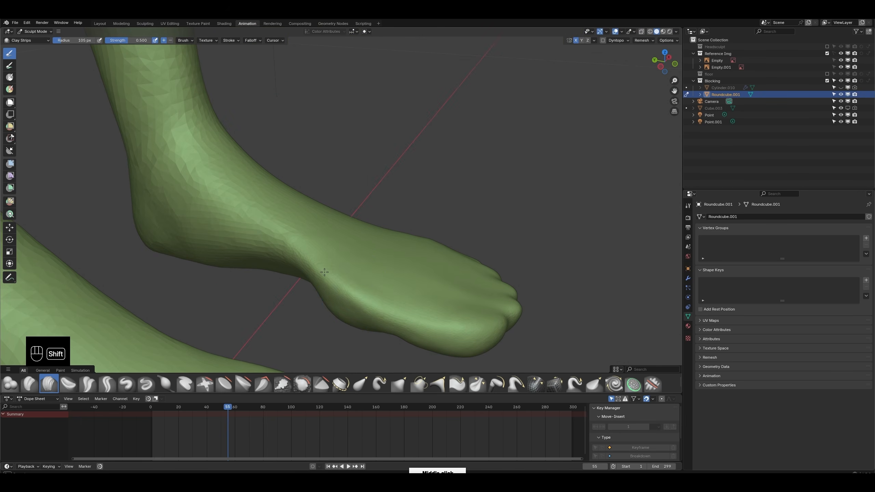
key("f")
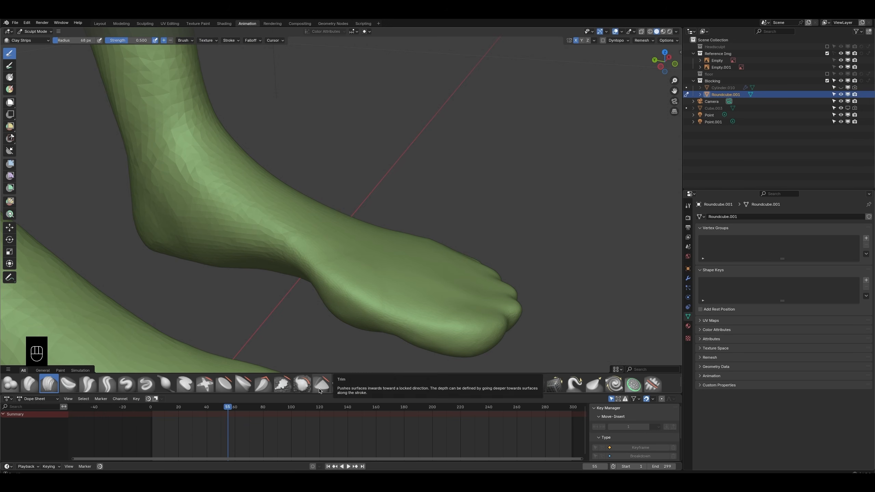
left_click(283, 386)
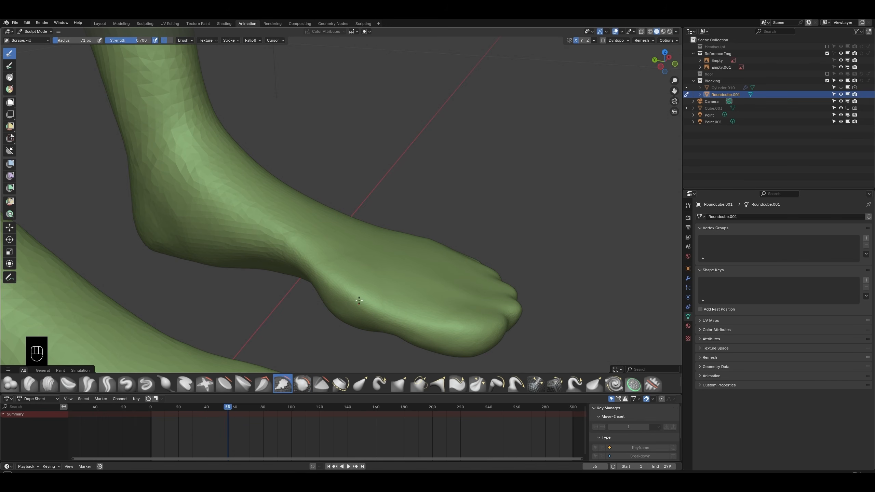
key("f")
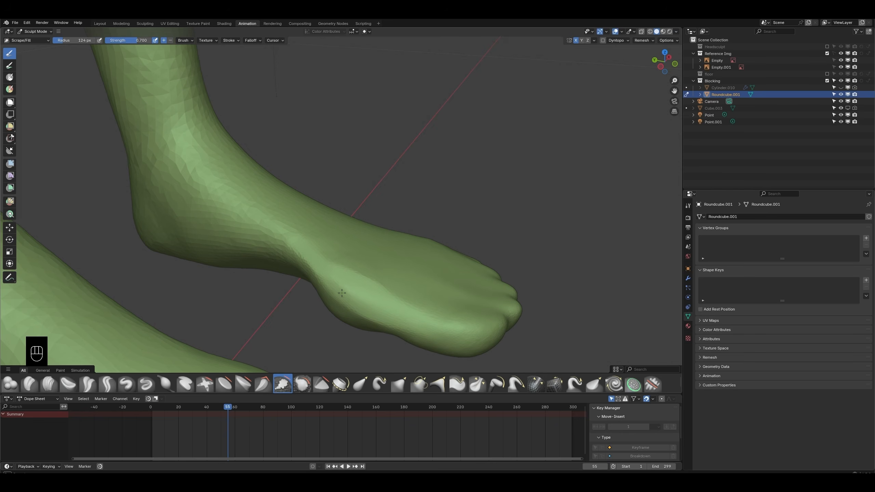
middle_click_drag(342, 292, 482, 280)
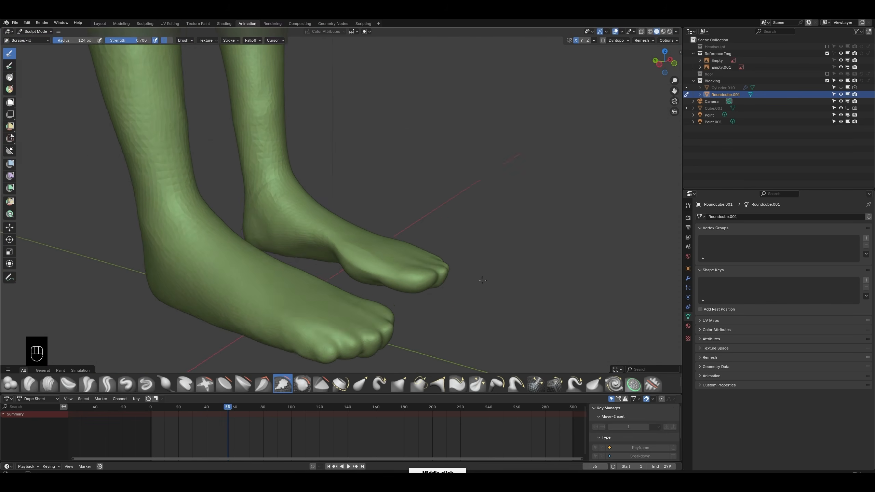
Step: Flatten the tops and tips of the toes with Scrape Multiplane at a 124 px radius
scroll(483, 280, "up", 2)
left_click(259, 389)
mouse_move(447, 328)
middle_mouse_down()
mouse_move(475, 307)
mouse_move(485, 243)
mouse_move(516, 221)
mouse_move(592, 226)
mouse_move(516, 205)
middle_mouse_up()
key("ctrl+z")
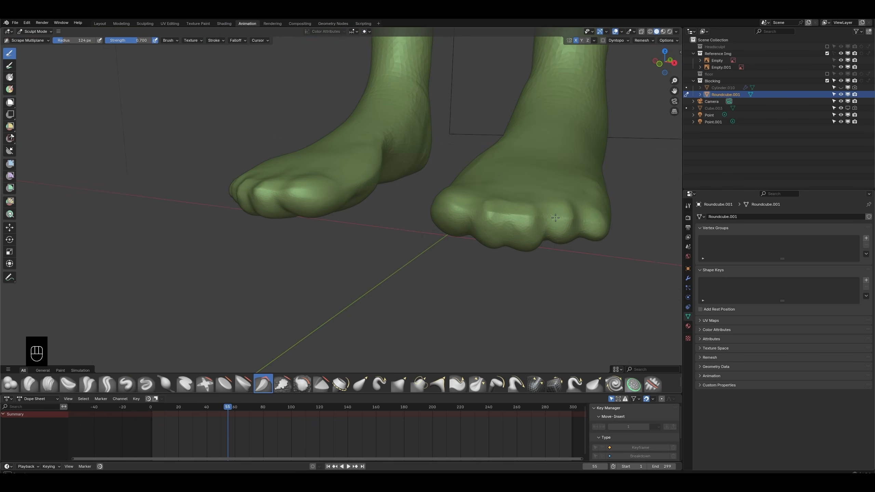
key("ctrl+z")
key("ctrl+z")
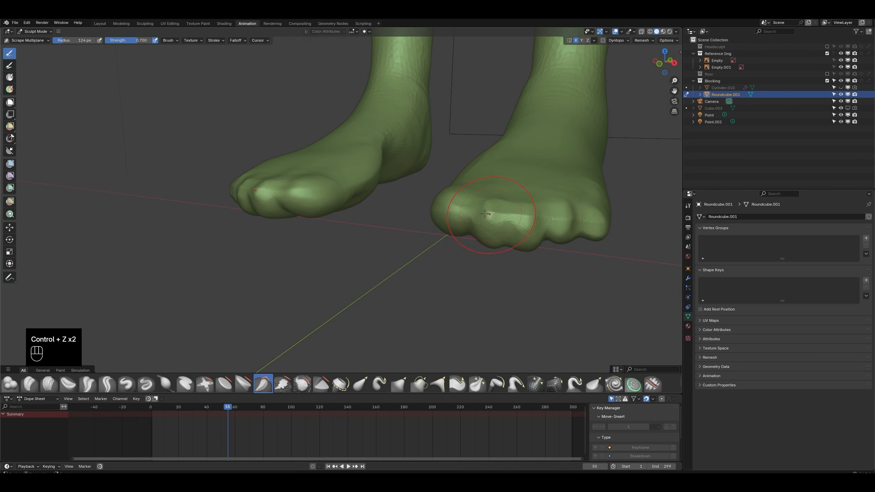
middle_click_drag(485, 214, 441, 260)
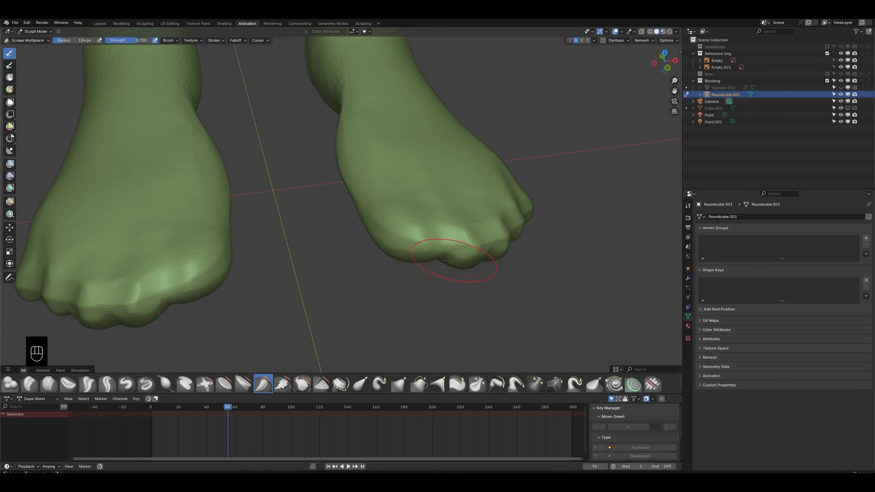
Step: Carve the separations between the toes on top of the foot with Crease Sharp at a 117 px radius
left_click(107, 383)
middle_click_drag(379, 241, 449, 263)
key("f")
key("f")
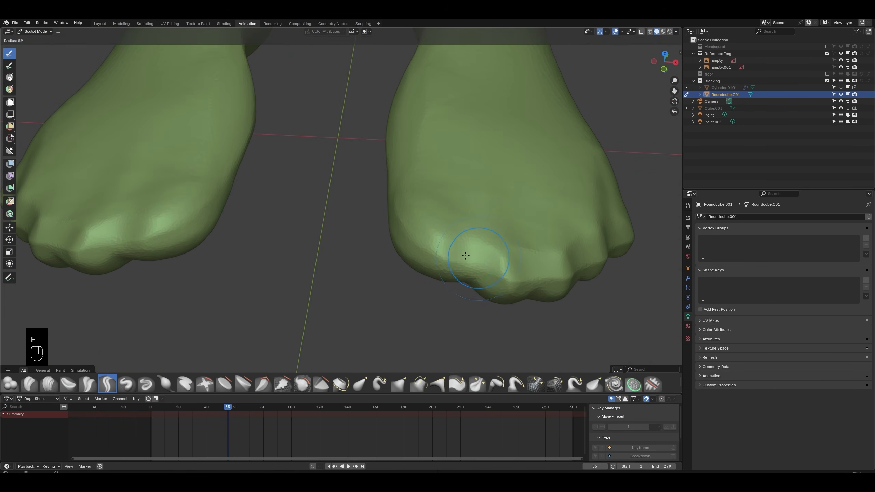
left_click(491, 282)
left_click_drag(469, 273, 467, 188)
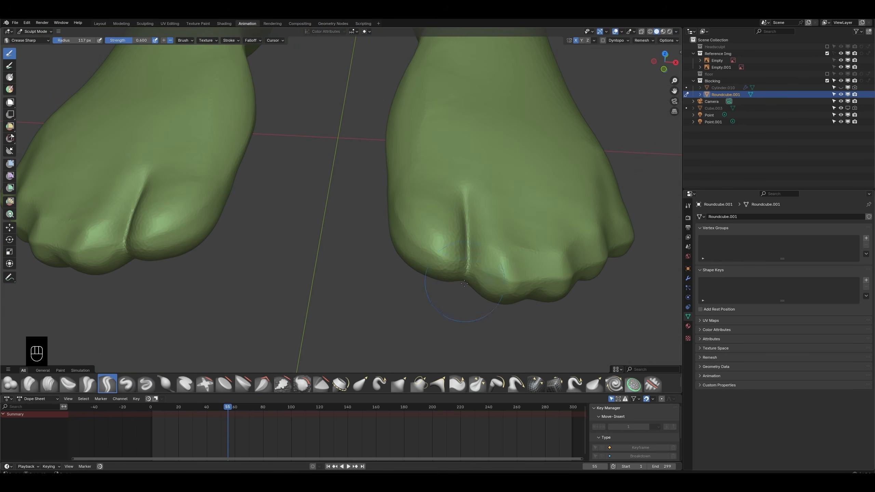
left_click_drag(462, 276, 465, 168)
middle_click_drag(465, 169, 496, 255)
mouse_move(529, 293)
left_mouse_down()
mouse_move(532, 214)
mouse_move(532, 256)
left_mouse_up()
middle_click_drag(532, 255, 558, 326)
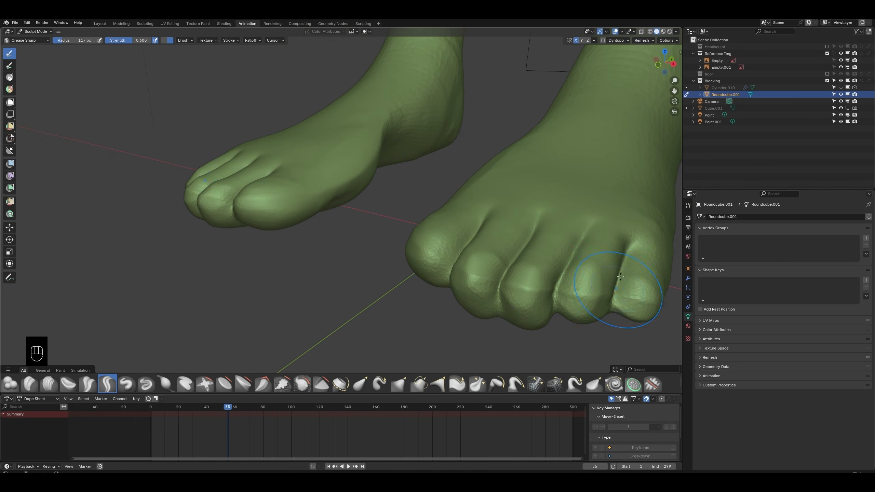
Step: Crease around the undersides of the toes with Crease Sharp at a 117 px radius, undoing unwanted strokes across their bases
middle_click_drag(620, 275, 573, 158)
left_click_drag(462, 265, 463, 221)
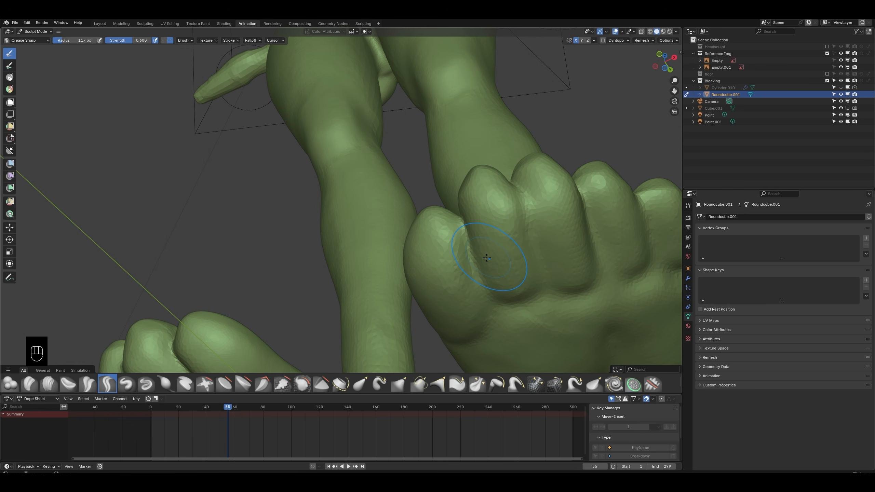
left_click_drag(477, 262, 529, 261)
left_click_drag(548, 257, 646, 245)
left_click_drag(525, 274, 493, 278, "shift")
key("ctrl+z")
key("ctrl+z")
key("ctrl+z")
key("ctrl+z")
key("ctrl+z")
key("ctrl+z")
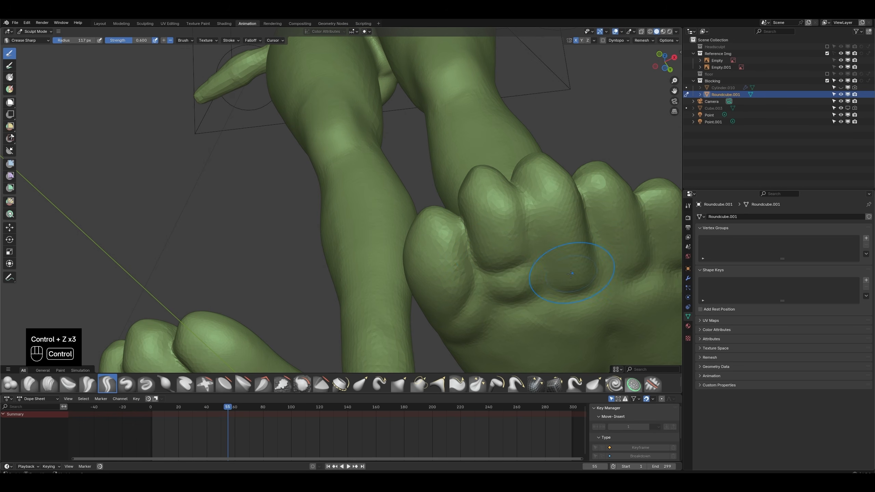
mouse_move(557, 254)
middle_mouse_down()
mouse_move(445, 274)
mouse_move(477, 269)
middle_mouse_up()
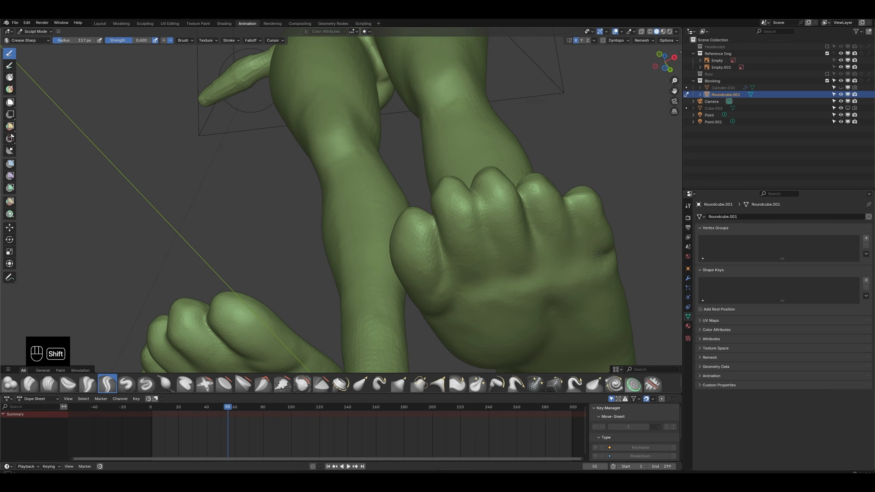
Step: Build up the ball of the foot on the sole with Clay Strips at a 68 px radius and smooth it
middle_click_drag(599, 252, 48, 391)
left_click_drag(463, 281, 531, 244)
key("ctrl+z")
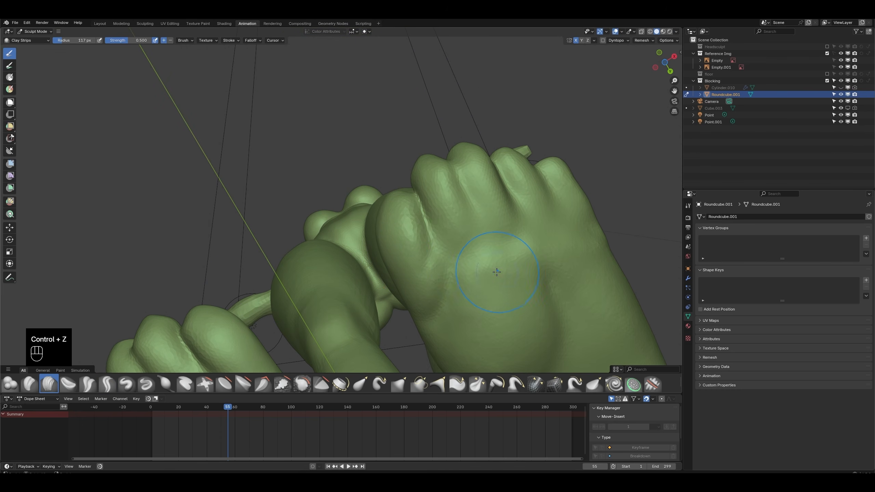
key("f")
left_click(494, 268)
left_click_drag(452, 267, 534, 238)
left_click_drag(458, 271, 548, 245)
left_click_drag(461, 296, 537, 268)
mouse_move(474, 312)
left_mouse_down()
mouse_move(527, 279)
mouse_move(507, 250)
left_mouse_up()
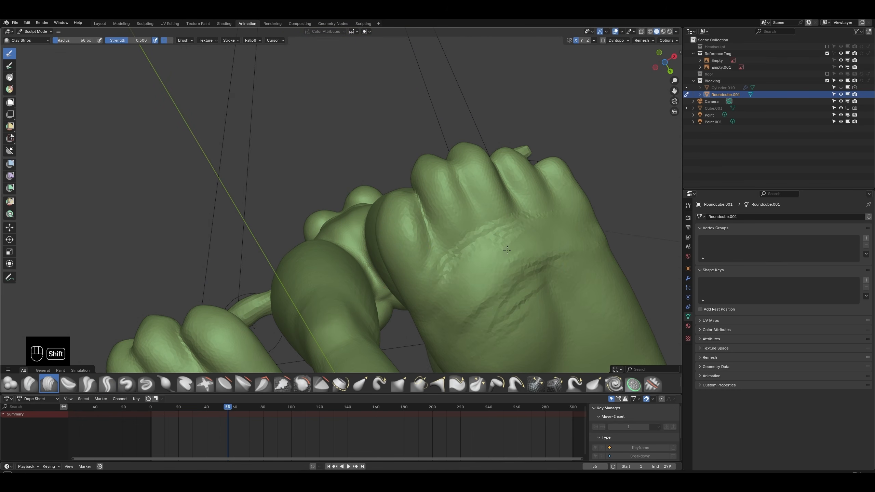
key("ctrl+z")
key("ctrl+z")
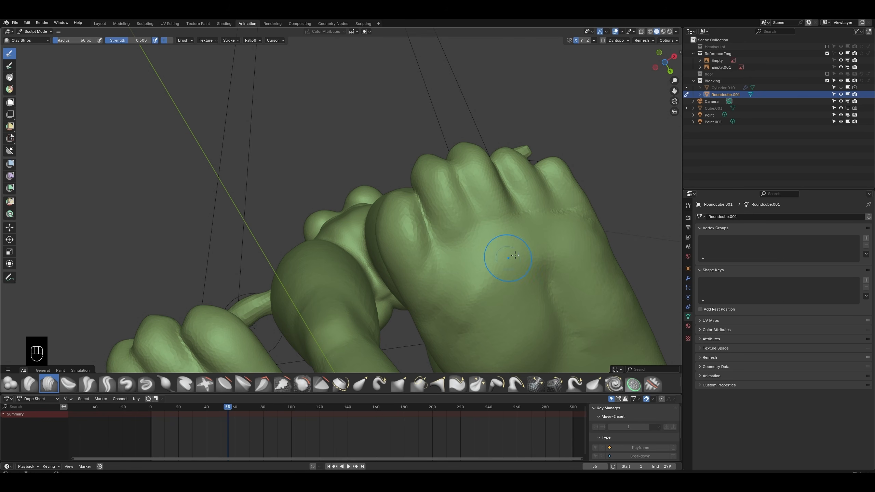
Step: Carve a lengthwise crease down the sole behind the outer toes with Crease Sharp at a 68 px radius
left_click_drag(532, 211, 550, 279)
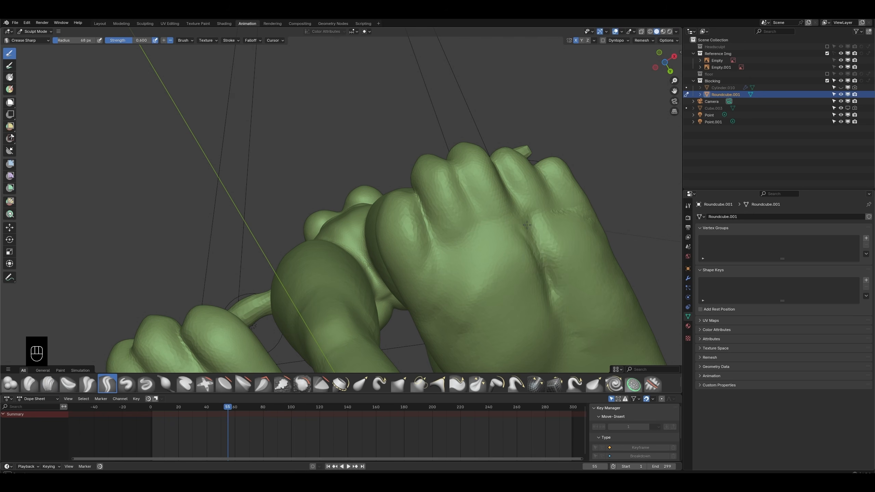
mouse_move(536, 226)
middle_mouse_down()
mouse_move(517, 242)
mouse_move(560, 233)
middle_mouse_up()
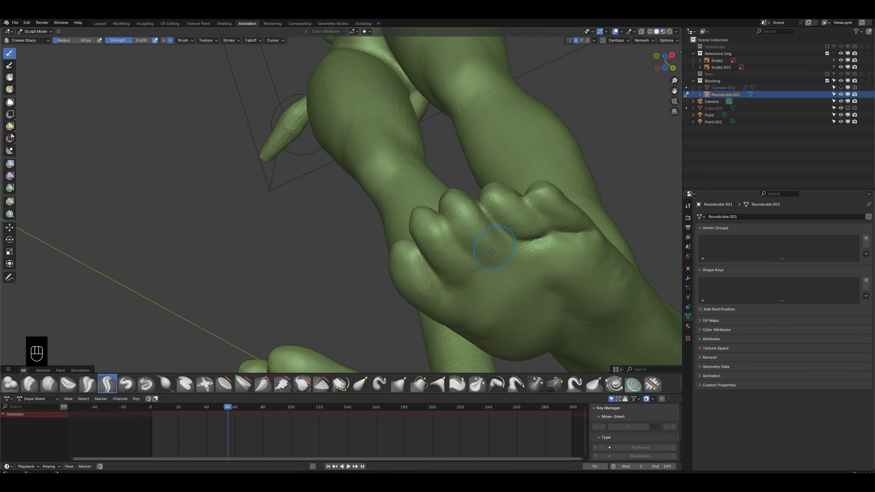
mouse_move(457, 301)
middle_mouse_down()
mouse_move(416, 242)
mouse_move(313, 314)
mouse_move(395, 246)
mouse_move(358, 273)
middle_mouse_up()
Step: Save the file and build up the knuckles at the base of the toes with Clay Strips at a 42 px radius
key("c")
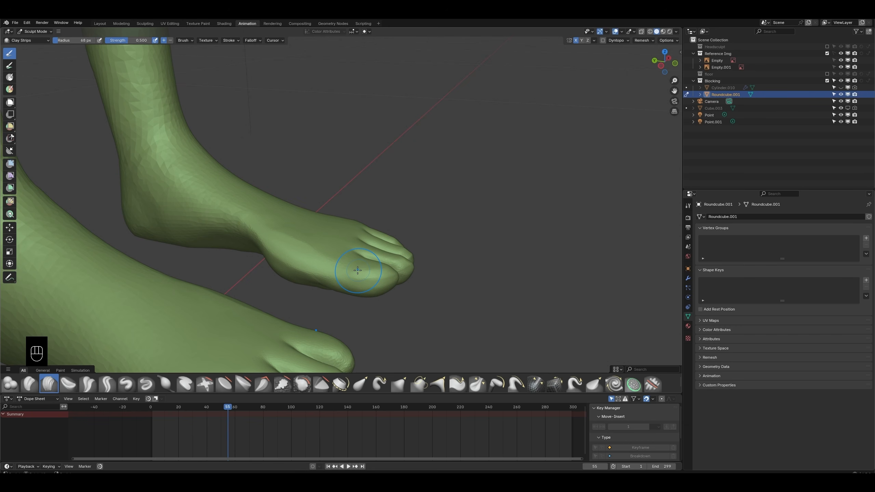
middle_click_drag(350, 271, 350, 272)
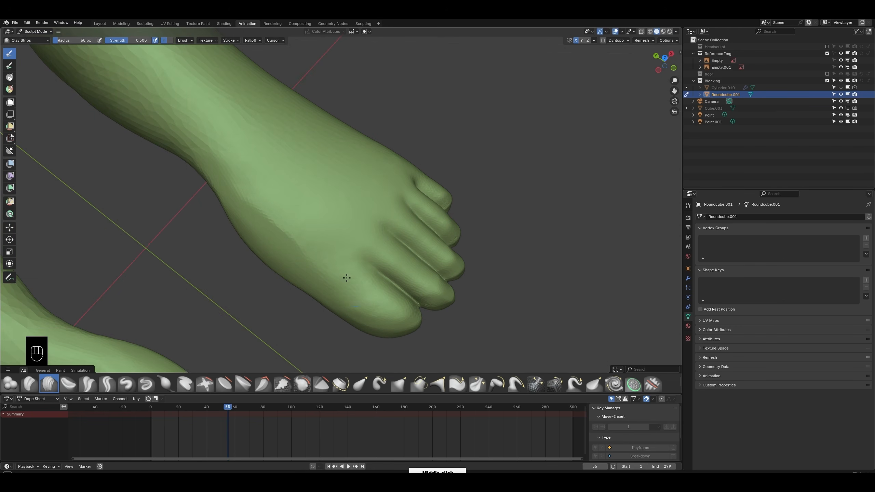
key("ctrl+z")
key("ctrl+s")
key("f")
left_click(350, 284)
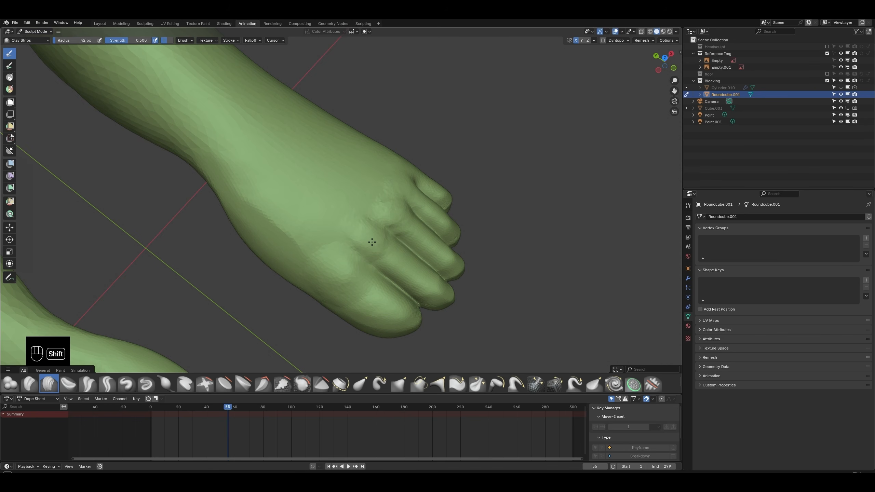
middle_click_drag(406, 219, 331, 269)
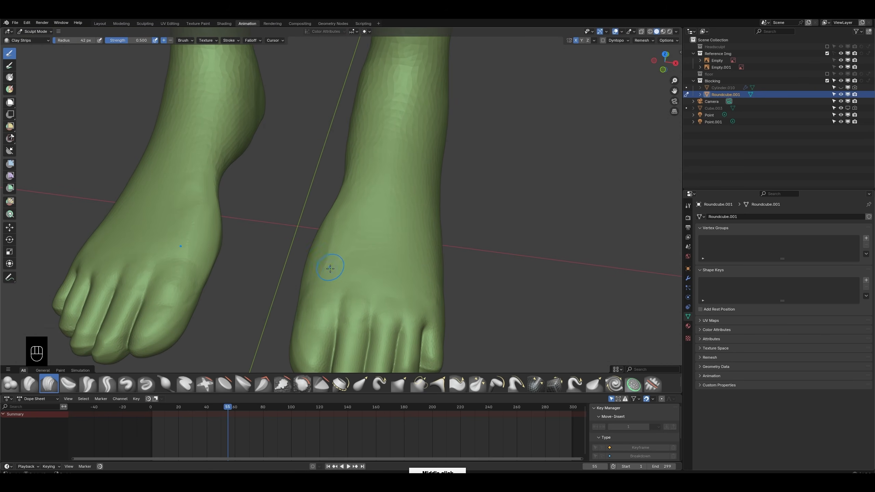
Step: Raise tendon ridges along the top of the foot with Clay Strips, enabling Dyntopo and using radii of 23 and 31 px
key("ctrl+z")
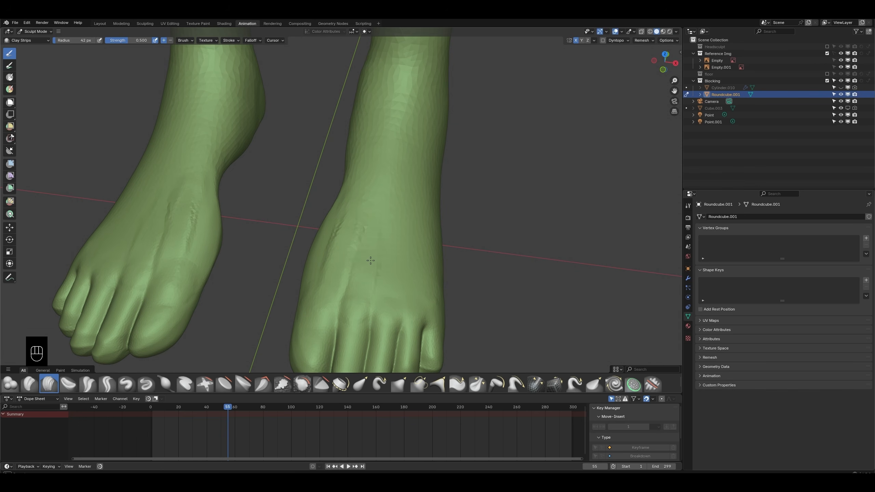
key("f")
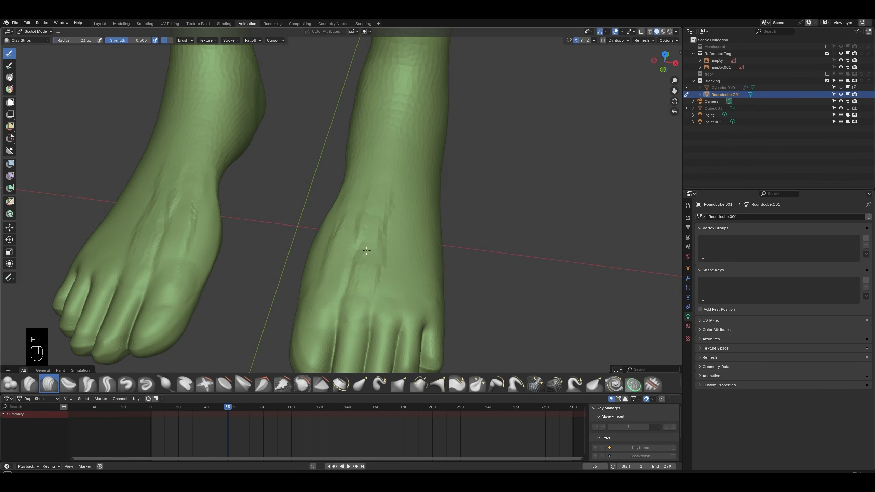
left_click(602, 40)
key("f")
left_click(395, 297)
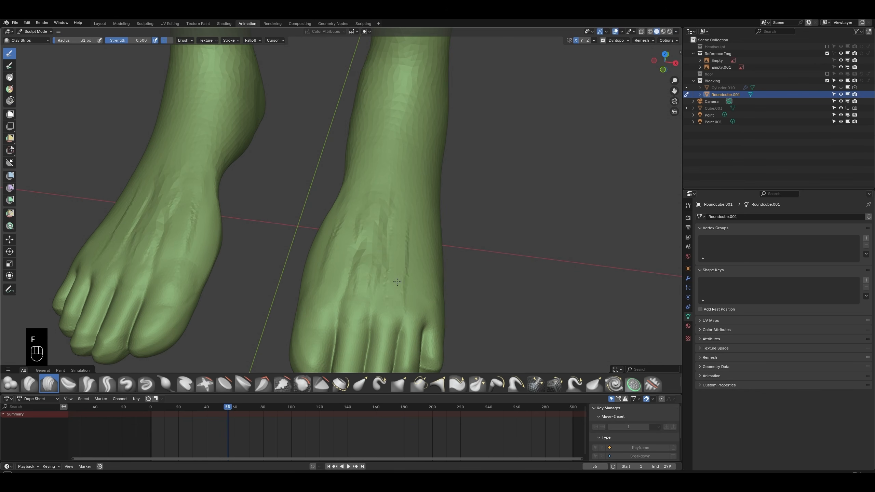
middle_click_drag(396, 266, 429, 227)
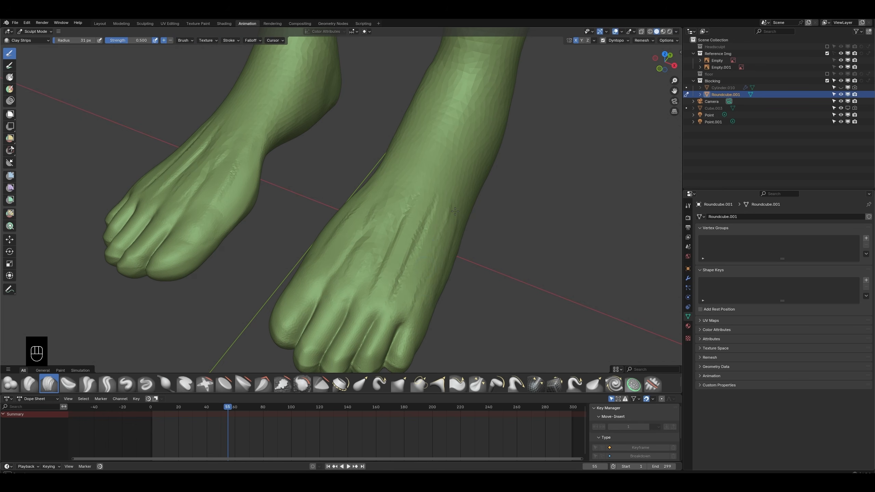
Step: Smooth the tendon ridges into the top of the foot at a 114 px radius
key("f")
left_click(420, 248)
left_click_drag(427, 265, 374, 217, "shift")
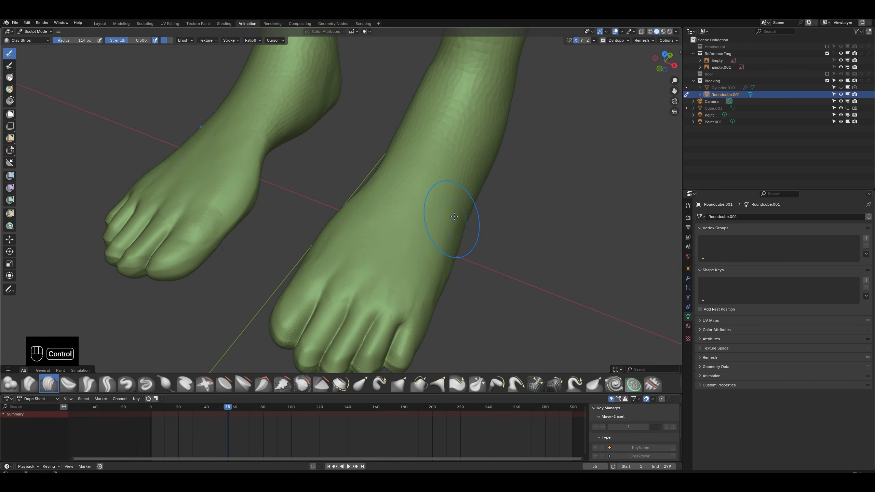
Step: Adjust the toe lengths and tips from above with Elastic Grab, disabling Dyntopo and setting the radius to 78 px
middle_click_drag(454, 216, 393, 299, "ctrl")
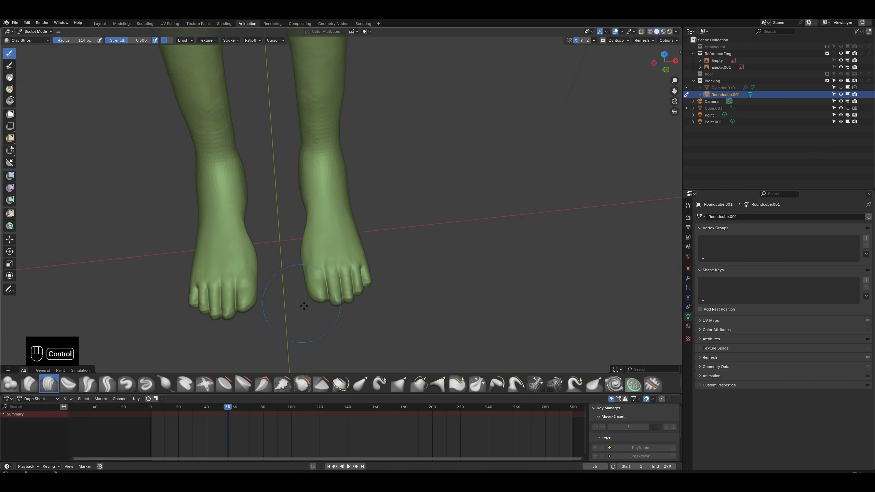
middle_click_drag(304, 306, 331, 272, "ctrl")
left_click(361, 383)
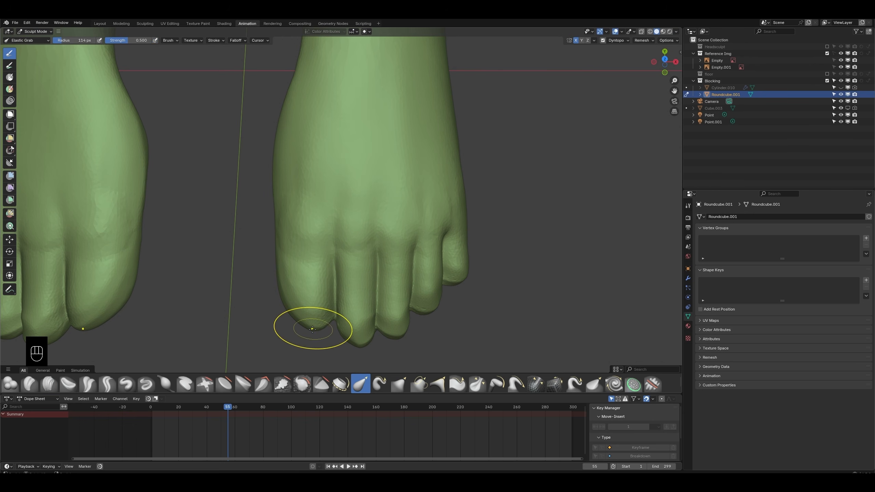
key("f")
left_click_drag(352, 343, 357, 339)
left_click(603, 40)
key("f")
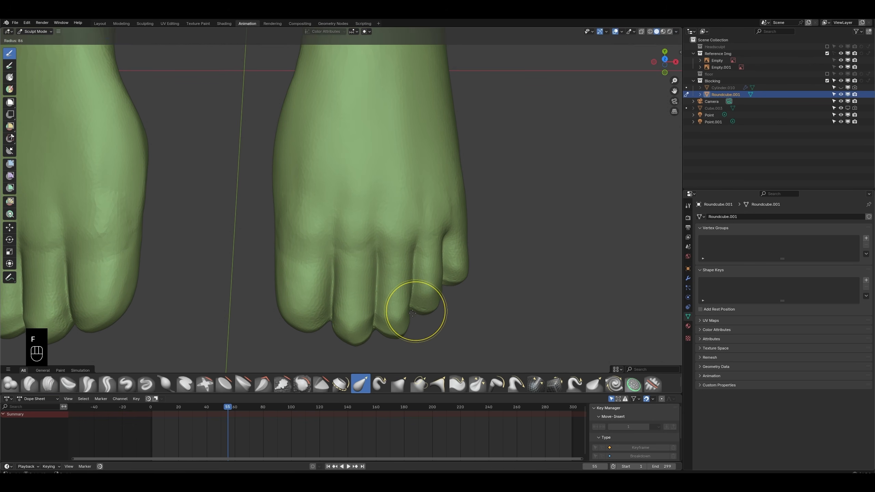
left_click(443, 310)
left_click_drag(406, 309, 454, 283)
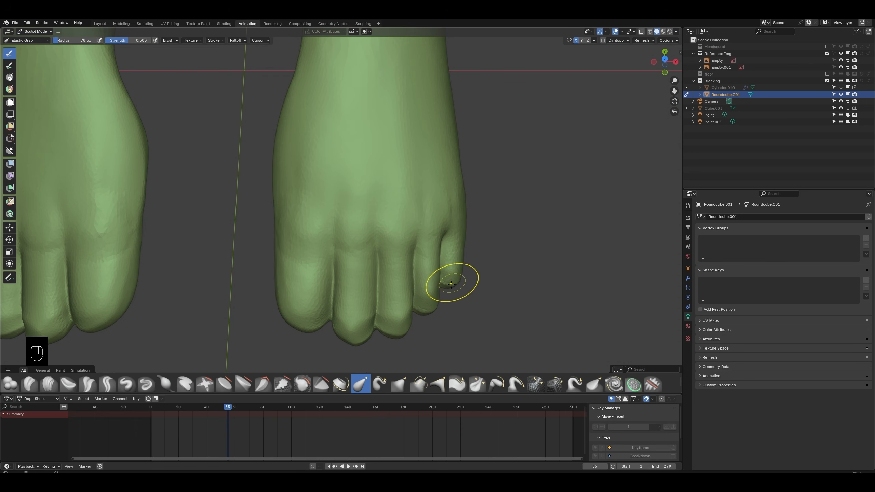
Step: Reshape the outer and inner contours of the forefoot with Elastic Grab at a 151 px radius
key("f")
left_click(517, 204)
left_click_drag(463, 189, 469, 188)
middle_click_drag(448, 188, 386, 216, "ctrl")
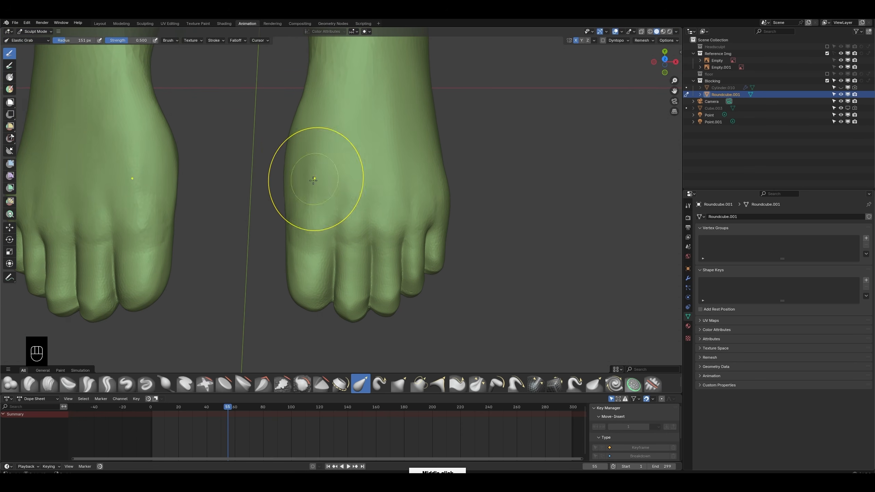
mouse_move(287, 193)
left_mouse_down()
mouse_move(276, 218)
mouse_move(303, 127)
mouse_move(305, 195)
left_mouse_up()
mouse_move(305, 196)
middle_mouse_down()
mouse_move(281, 197)
mouse_move(330, 149)
mouse_move(388, 241)
mouse_move(352, 274)
mouse_move(333, 254)
middle_mouse_up()
scroll(352, 273, "up", 6)
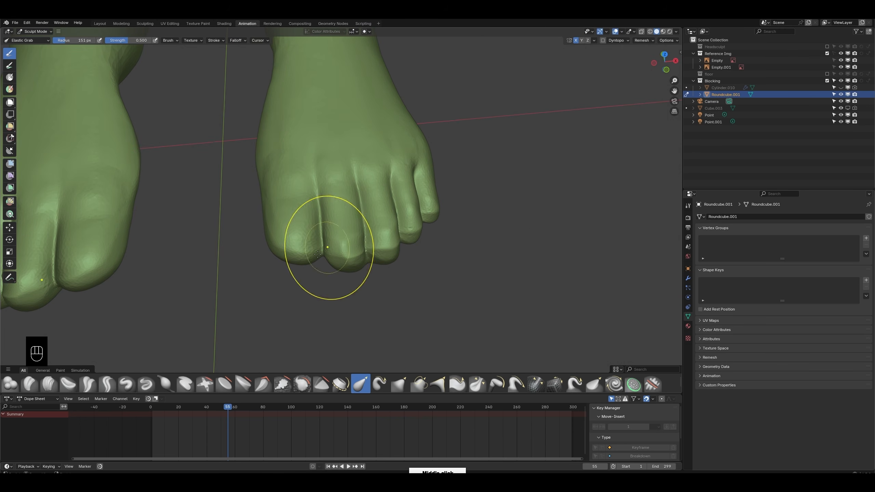
Step: Switch to the Scrape/Fill brush and set its radius to 99 px
left_click(283, 383)
middle_click_drag(313, 221, 150, 370)
key("f")
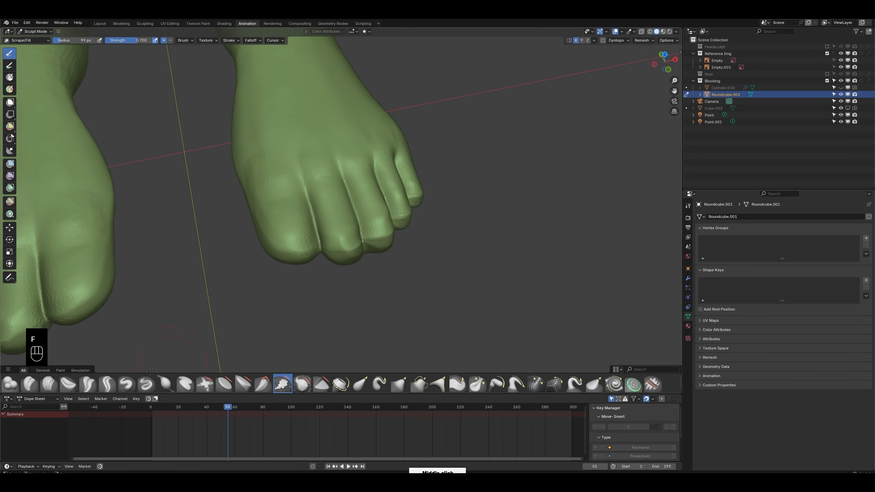
Step: Set up Crease Sharp at a 40 px radius for detailing the big toe and save the file
left_click(107, 384)
middle_click_drag(179, 303, 217, 260, "ctrl")
key("f")
left_click(248, 257)
key("ctrl+s")
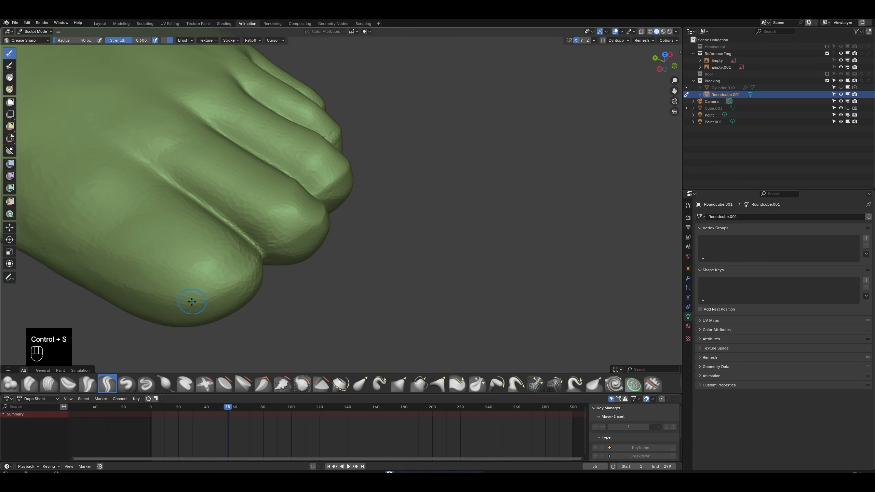
Step: Try to crease the big toe's nail edge with the 40 px Crease Sharp brush
left_click_drag(144, 290, 242, 280)
key("ctrl+z")
key("ctrl+z")
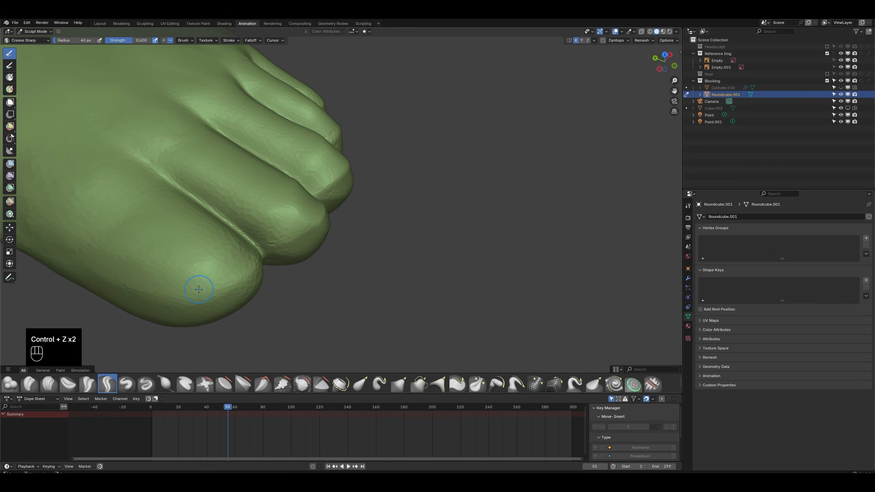
Step: Try to carve the big toenail's front and side outline with Crease Sharp at a 73 px radius
key("f")
left_click(131, 283)
mouse_move(131, 283)
left_mouse_down()
mouse_move(237, 290)
mouse_move(260, 263)
left_mouse_up()
middle_click_drag(261, 264, 230, 272)
left_click_drag(234, 274, 270, 236)
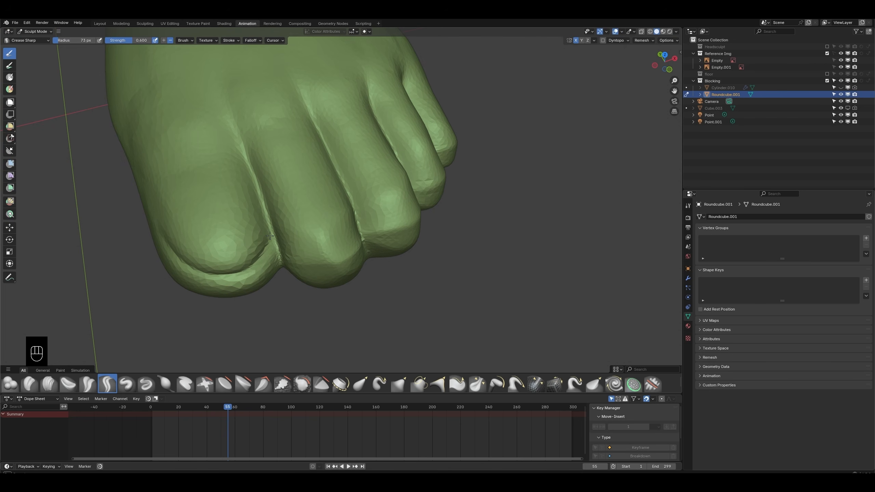
Step: Undo the crease strokes outlining the big toenail
key("ctrl+z")
key("ctrl+z")
key("ctrl+z")
key("ctrl+z")
key("ctrl+z")
key("ctrl+z")
key("ctrl+z")
key("ctrl+z")
key("ctrl+z")
key("ctrl+z")
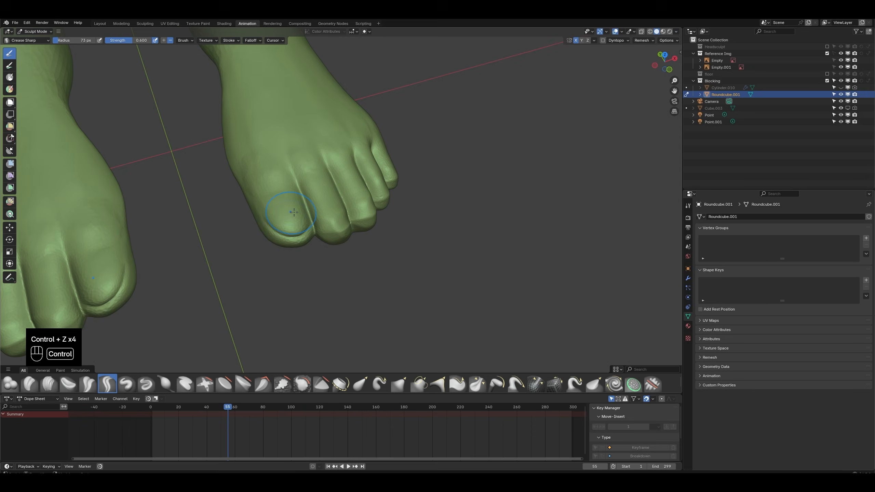
scroll(289, 237, "up", 3)
key("ctrl+z")
key("ctrl+z")
key("ctrl+z")
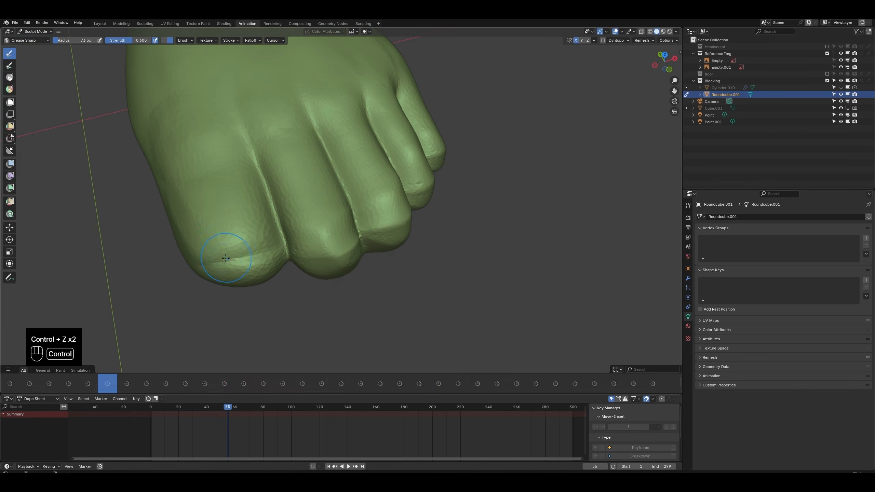
Step: Carve the nail outlines on the big toe and second toe with Crease Sharp at a 73 px radius
middle_click_drag(192, 222, 204, 178)
key("ctrl+z")
key("ctrl+z")
middle_click_drag(286, 215, 339, 257)
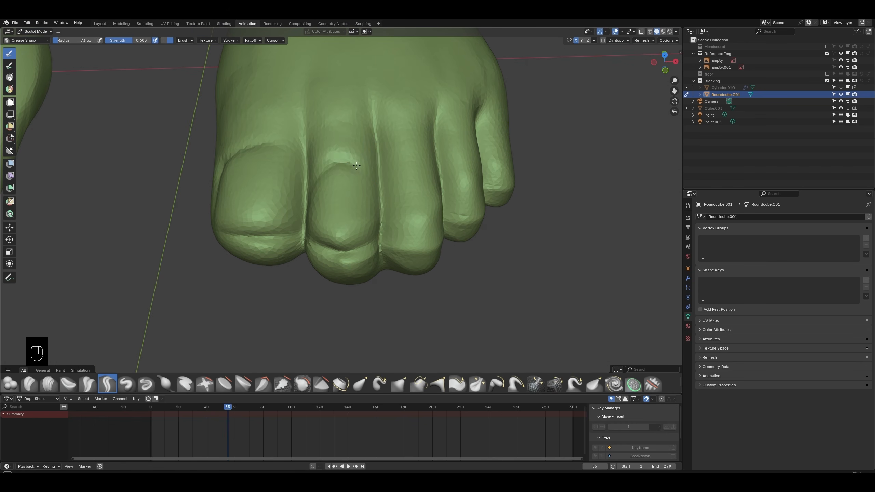
Step: Carve the toenail outlines on the second and third toes with the Crease Sharp brush, undoing the unwanted strokes
left_click_drag(337, 170, 360, 177)
left_click_drag(391, 195, 426, 186)
middle_click_drag(387, 244, 426, 244)
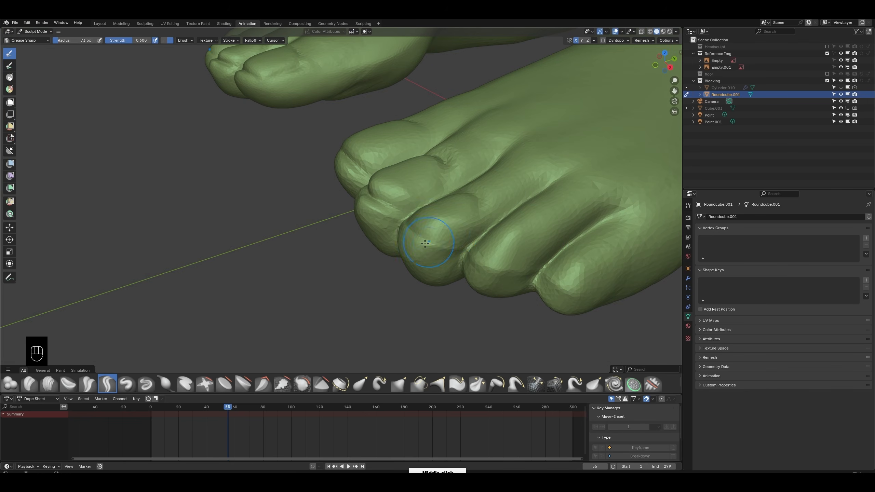
key("ctrl+z")
middle_click_drag(478, 229, 494, 243)
key("ctrl+z")
key("ctrl+z")
key("ctrl+z")
Step: Carve toenail outlines on the fourth and little toes with the Crease Sharp brush, undoing the unwanted strokes
left_click_drag(474, 245, 522, 253)
mouse_move(521, 250)
middle_mouse_down()
mouse_move(471, 230)
mouse_move(489, 245)
middle_mouse_up()
key("ctrl+z")
key("ctrl+z")
key("ctrl+z")
key("ctrl+z")
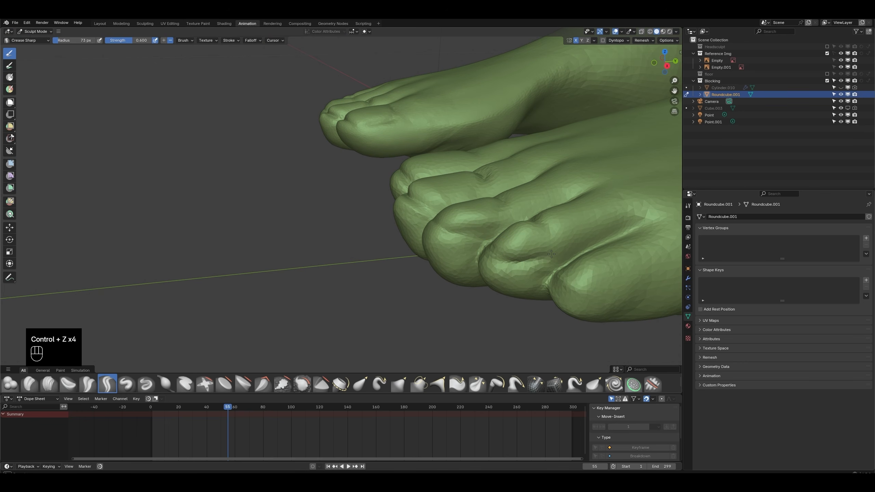
mouse_move(629, 281)
middle_mouse_down()
mouse_move(575, 252)
mouse_move(472, 243)
mouse_move(493, 254)
middle_mouse_up()
key("ctrl+z")
key("ctrl+z")
key("ctrl+z")
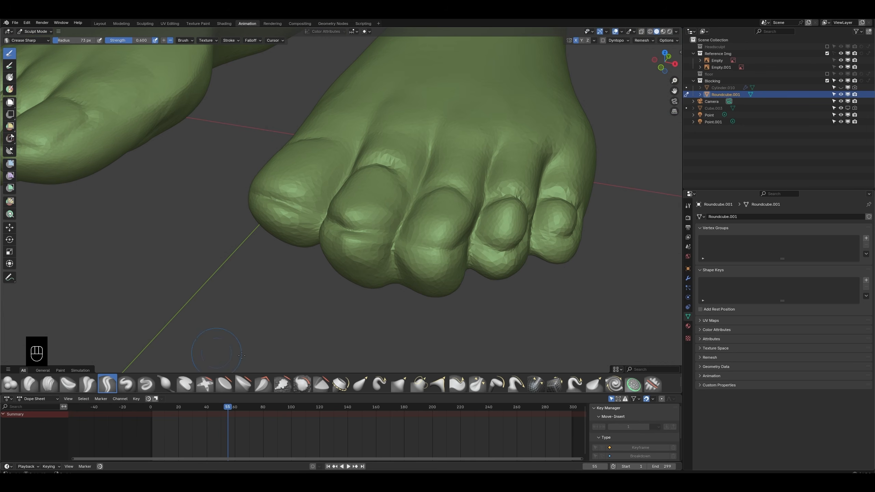
Step: Flatten the nails of the smaller toes with the Scrape/Fill brush at a 122 px radius and soften their edges
middle_click_drag(413, 269, 443, 233)
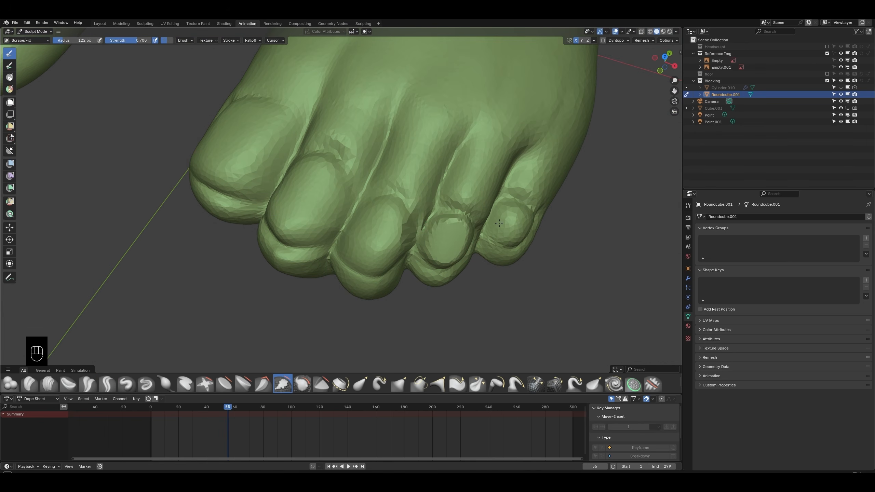
left_click_drag(499, 223, 383, 183, "shift")
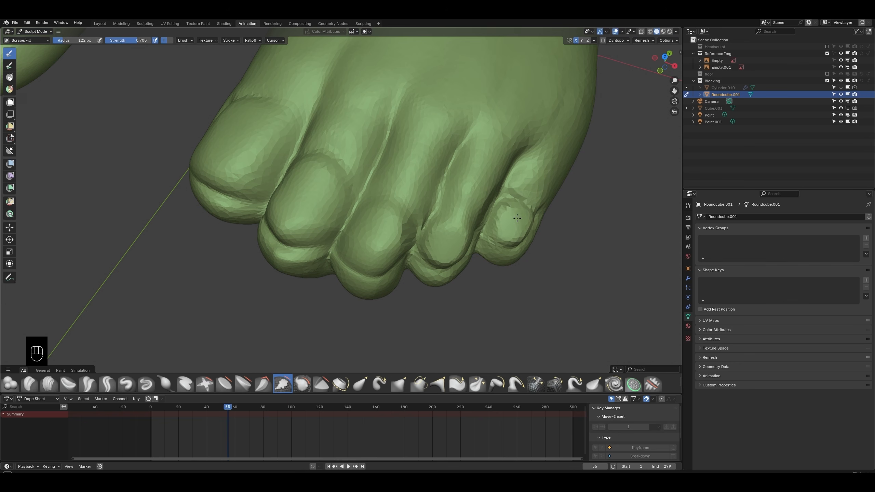
left_click_drag(517, 218, 506, 220)
left_click_drag(383, 244, 386, 248)
Step: Smooth the nail rims and the rough surface around the third, fourth and little toes
middle_click_drag(386, 249, 362, 221)
left_click_drag(373, 231, 413, 257, "shift")
mouse_move(442, 283)
left_mouse_down("shift")
mouse_move(461, 301)
mouse_move(506, 234)
left_mouse_up("shift")
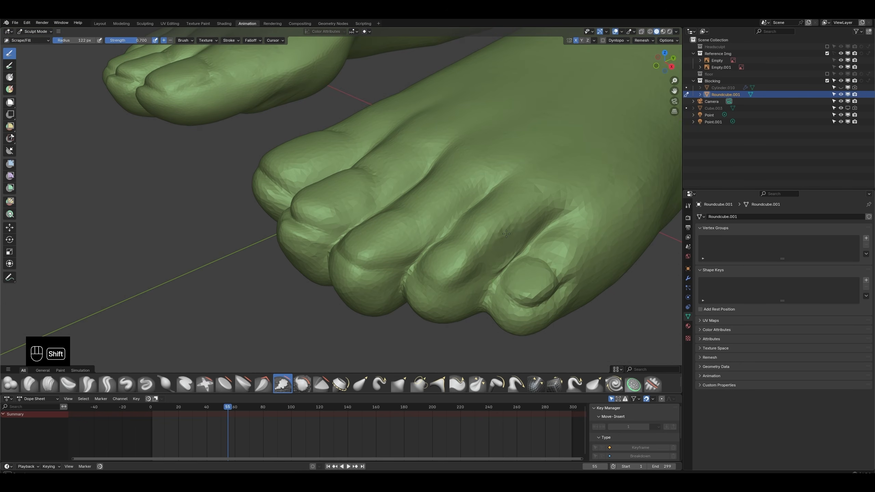
middle_click_drag(489, 278, 559, 270)
mouse_move(557, 309)
middle_mouse_down()
mouse_move(361, 264)
mouse_move(348, 295)
mouse_move(324, 312)
mouse_move(345, 330)
mouse_move(370, 339)
mouse_move(385, 250)
mouse_move(373, 311)
middle_mouse_up()
mouse_move(369, 182)
left_mouse_down("shift")
mouse_move(381, 188)
mouse_move(379, 172)
left_mouse_up("shift")
Step: Sharpen the creases between and beneath the toes on the underside of the foot with the Crease Sharp brush at a 65 px radius
scroll(414, 190, "down", 5)
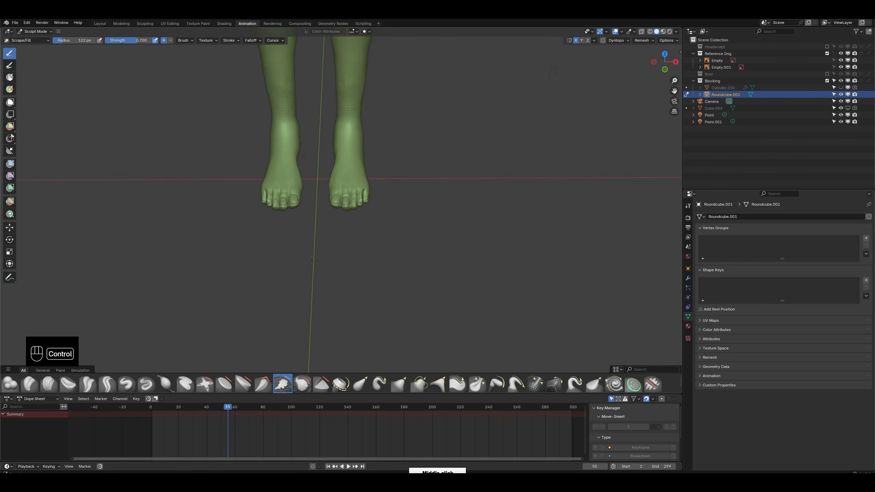
mouse_move(414, 189)
middle_mouse_down()
mouse_move(436, 167)
mouse_move(391, 241)
mouse_move(423, 202)
middle_mouse_up()
mouse_move(479, 203)
middle_mouse_down("shift")
mouse_move(480, 153)
mouse_move(493, 161)
mouse_move(455, 167)
mouse_move(454, 150)
middle_mouse_up("shift")
scroll(501, 155, "down", 6)
scroll(493, 160, "up", 2)
left_click(109, 386)
middle_click_drag(409, 245, 406, 204, "ctrl")
key("f")
left_click(367, 254)
mouse_move(312, 254)
middle_mouse_down()
mouse_move(343, 264)
mouse_move(309, 238)
mouse_move(303, 198)
mouse_move(325, 217)
middle_mouse_up()
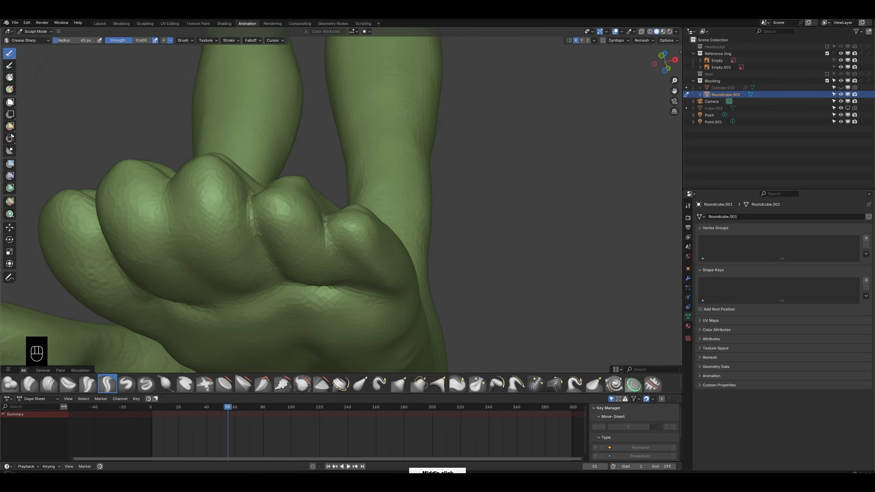
middle_click_drag(338, 257, 212, 293)
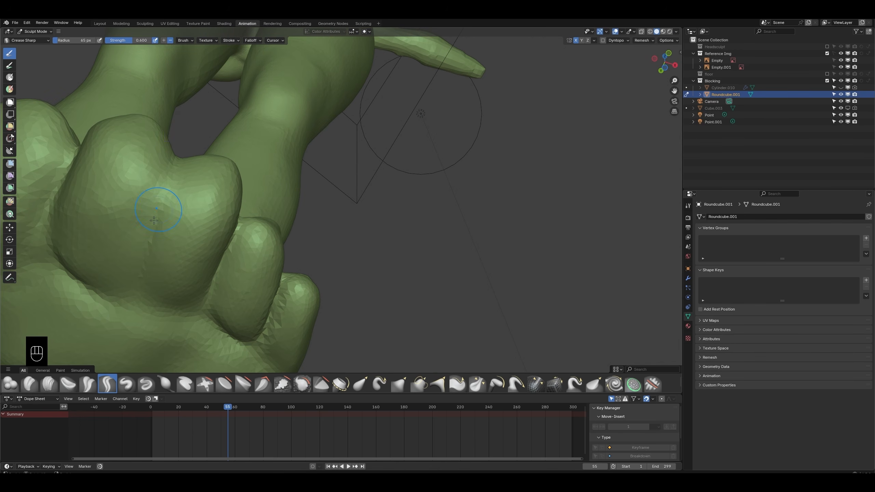
middle_click_drag(156, 204, 284, 226)
Step: Reshape the toes from below with the Elastic Grab brush at a 62 px radius
left_click(360, 383)
mouse_move(303, 185)
middle_mouse_down("ctrl")
mouse_move(328, 250)
mouse_move(331, 220)
middle_mouse_up("ctrl")
middle_click_drag(331, 221, 355, 203)
key("f")
left_click(393, 224)
left_click_drag(374, 223, 361, 225)
middle_click_drag(360, 232, 302, 273, "ctrl")
Step: Build up the top of the little toe with the Clay Strips brush at a 46 px radius
left_click(49, 383)
middle_click_drag(177, 305, 316, 307, "ctrl")
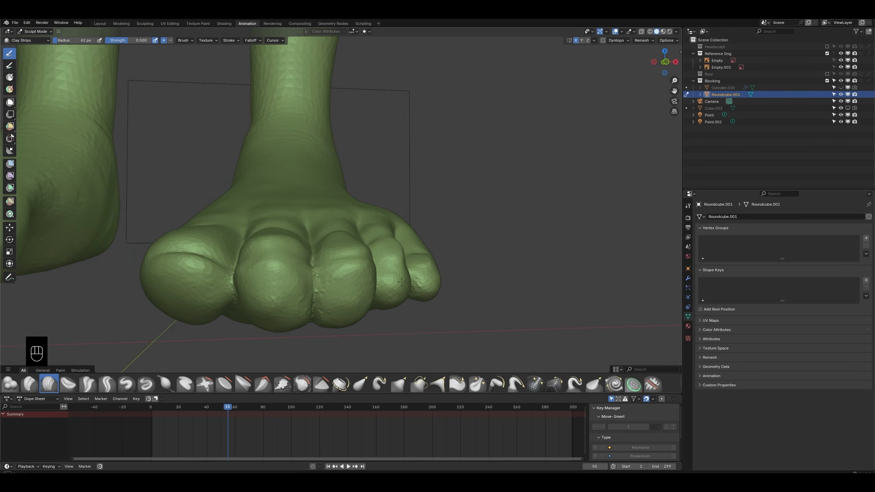
middle_click_drag(399, 274, 400, 244)
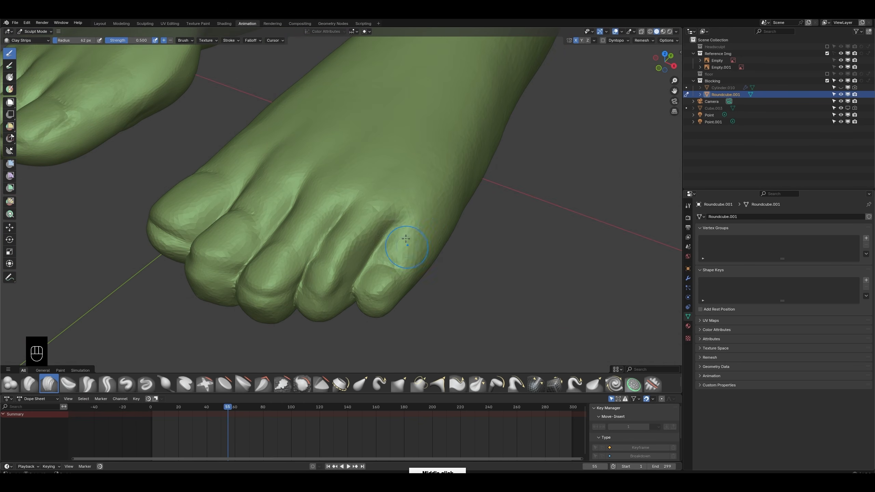
key("f")
left_click(406, 261)
mouse_move(422, 263)
left_mouse_down()
mouse_move(410, 237)
mouse_move(410, 246)
left_mouse_up()
mouse_move(422, 244)
middle_mouse_down()
mouse_move(388, 214)
mouse_move(166, 358)
middle_mouse_up()
Step: Reshape the fourth and little toes with the Elastic Grab brush, using a radius of 81 px
left_click(360, 383)
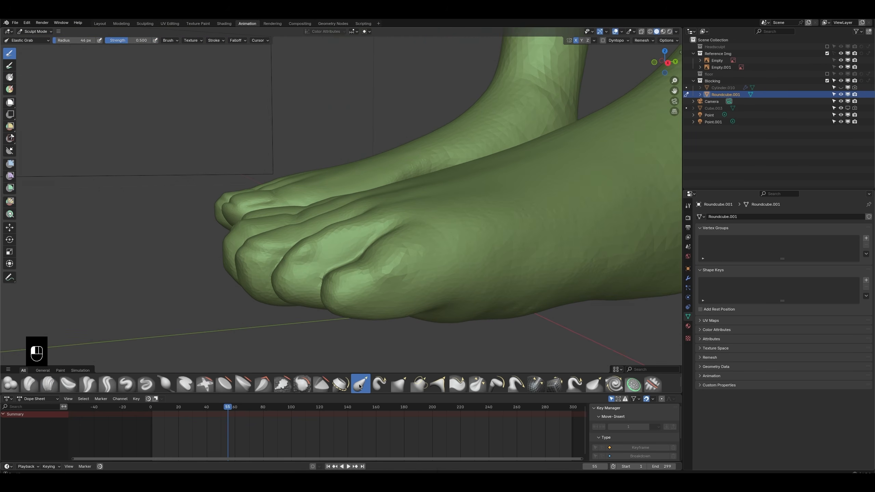
mouse_move(261, 249)
middle_mouse_down()
mouse_move(287, 261)
mouse_move(309, 245)
middle_mouse_up()
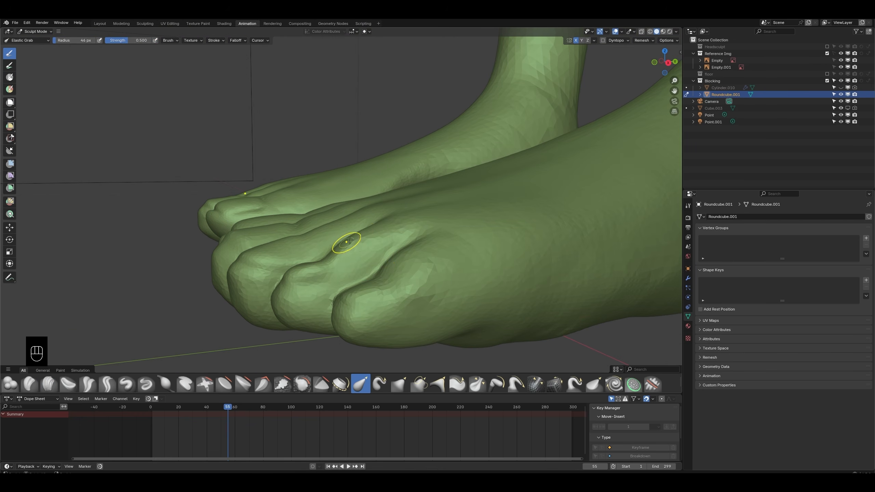
middle_click_drag(299, 288, 348, 293)
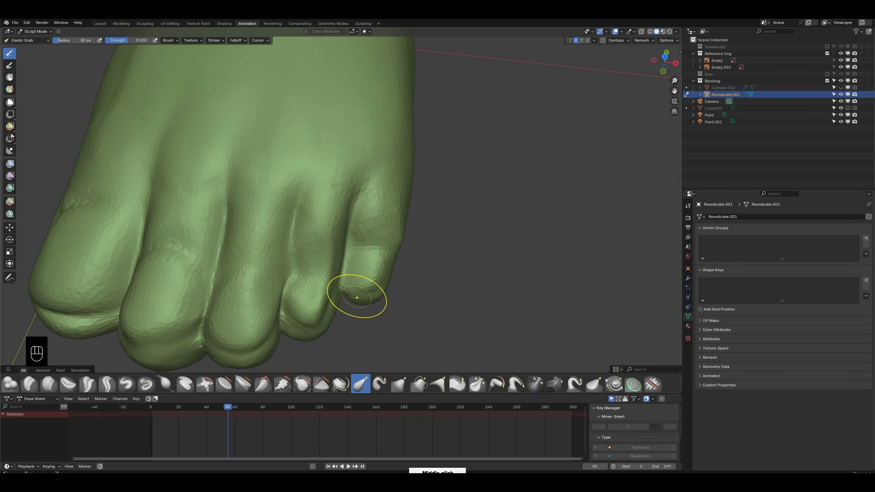
key("f")
left_click(296, 322)
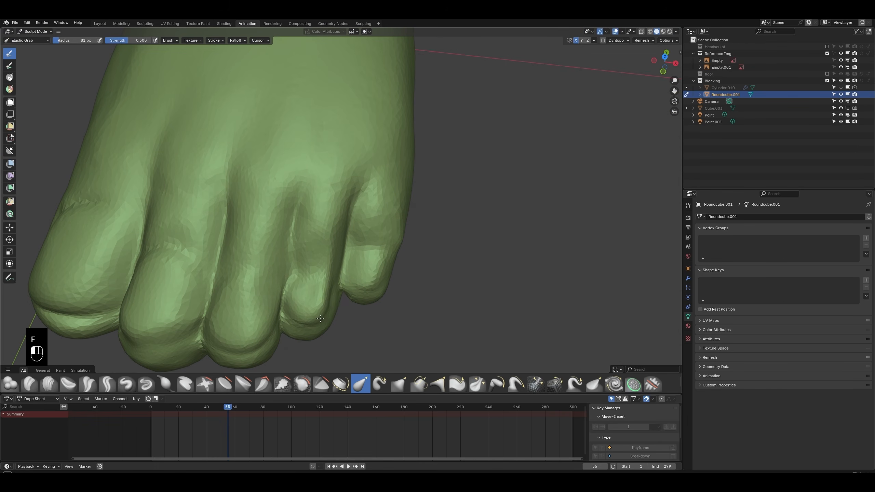
Step: Adjust the overall alignment of the outer toes with the Elastic Grab brush at a 144 px radius
mouse_move(326, 273)
middle_mouse_down()
mouse_move(279, 271)
mouse_move(273, 281)
mouse_move(254, 274)
mouse_move(319, 270)
mouse_move(406, 287)
middle_mouse_up()
key("f")
left_click(280, 284)
middle_click_drag(345, 293, 297, 331, "ctrl")
middle_click_drag(251, 241, 262, 213, "ctrl")
middle_click_drag(262, 213, 247, 241)
middle_click_drag(296, 303, 320, 273, "ctrl")
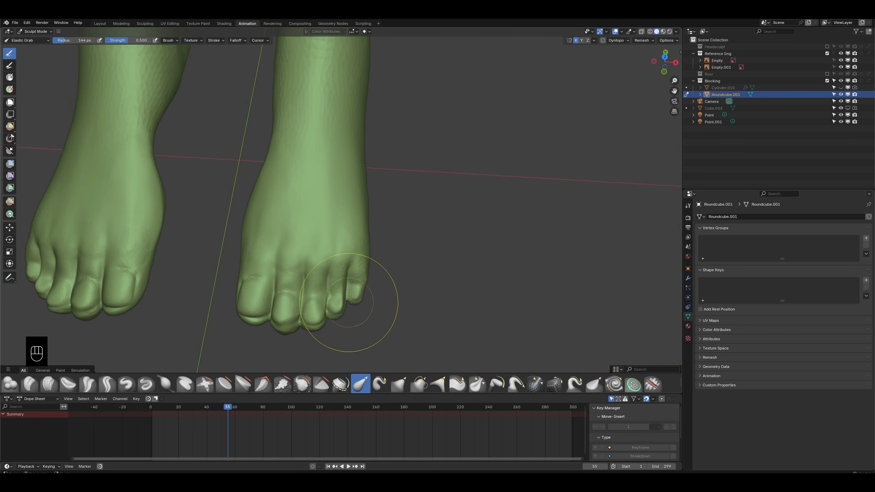
Step: Nudge the fourth toe and its neighbours into shape with the Elastic Grab brush, reducing the radius to 32 px
key("f")
left_click(328, 301)
left_click_drag(332, 296, 329, 296)
key("f")
left_click(321, 299)
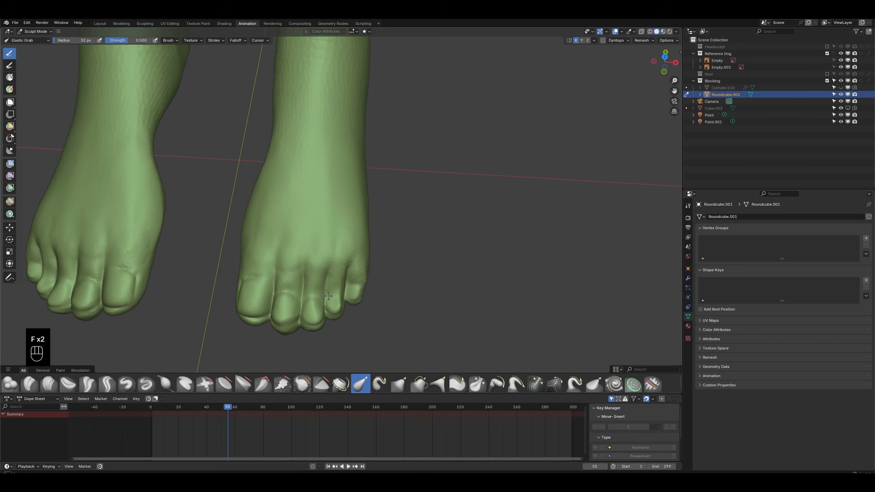
middle_click_drag(339, 299, 322, 315, "ctrl")
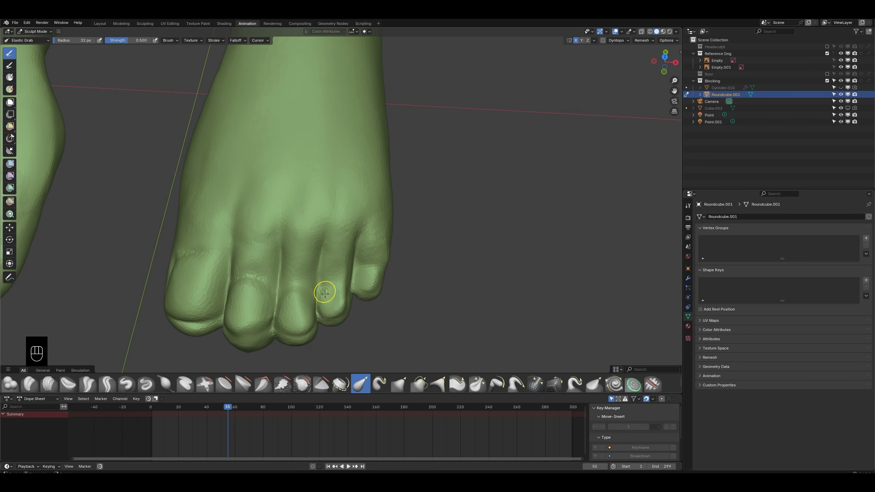
Step: Build up the outer part of the sole with the Clay Strips brush at a 49 px radius and smooth it
mouse_move(380, 274)
middle_mouse_down()
mouse_move(312, 225)
mouse_move(371, 248)
mouse_move(321, 323)
mouse_move(341, 224)
middle_mouse_up()
mouse_move(341, 224)
middle_mouse_down()
mouse_move(359, 256)
mouse_move(336, 211)
middle_mouse_up()
middle_click_drag(338, 265, 316, 311, "ctrl")
left_click(50, 384)
key("f")
left_click(364, 191)
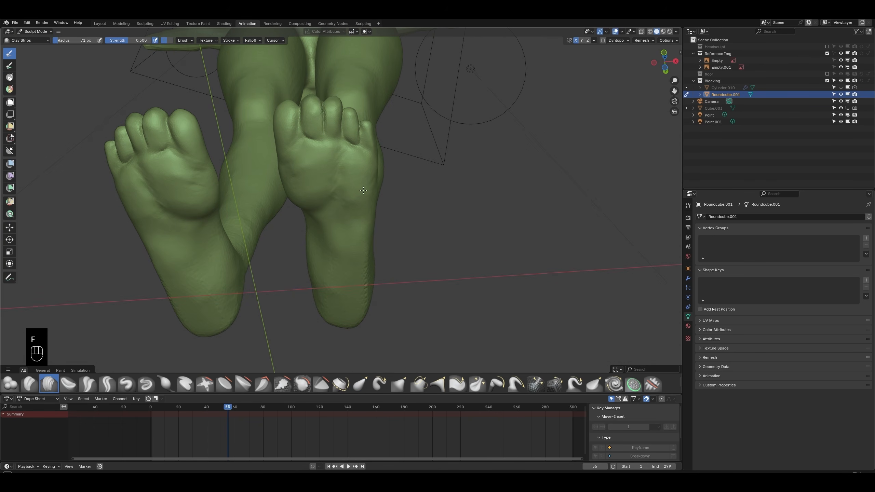
key("f")
left_click(357, 222)
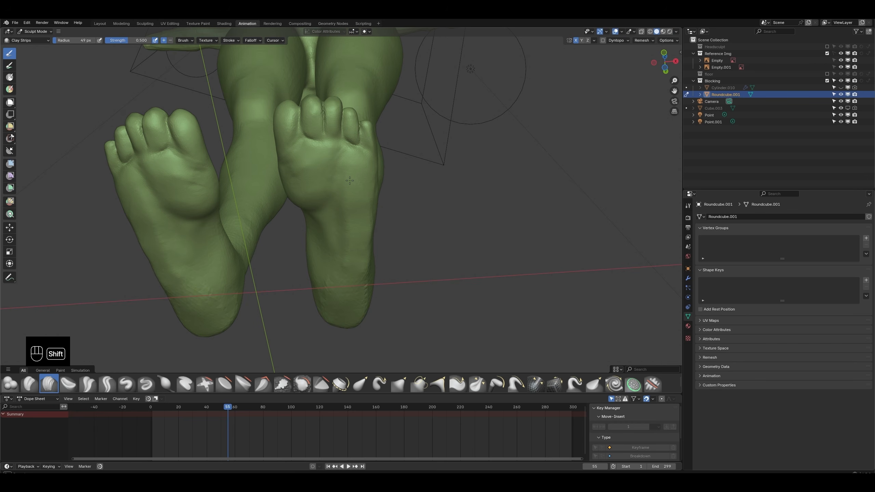
Step: Build up the outer ankle bone with the Clay Strips brush at a 36 px radius and smooth it
middle_click_drag(349, 180, 368, 193)
key("ctrl+z")
key("f")
left_click(369, 209)
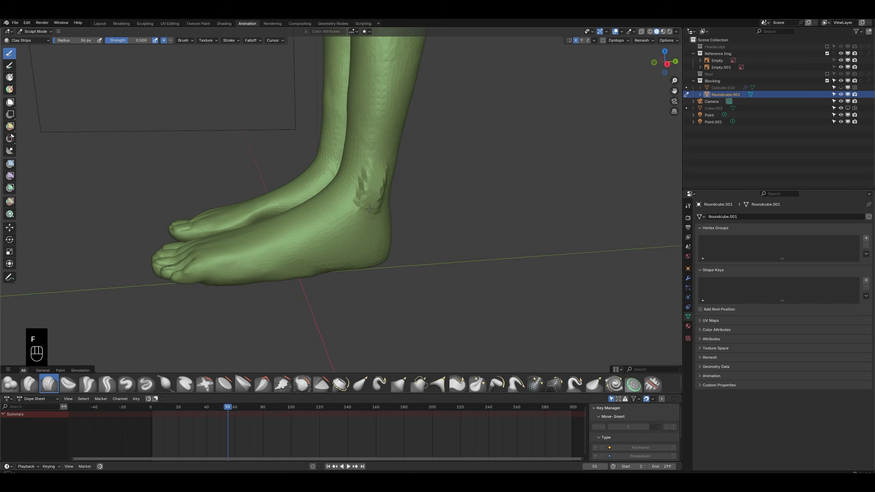
left_click_drag(369, 209, 365, 207, "shift")
Step: Shape the inner ankle and carve the hollow below it with inverted Clay Strips strokes at a 61 px radius
middle_click_drag(339, 145, 255, 165)
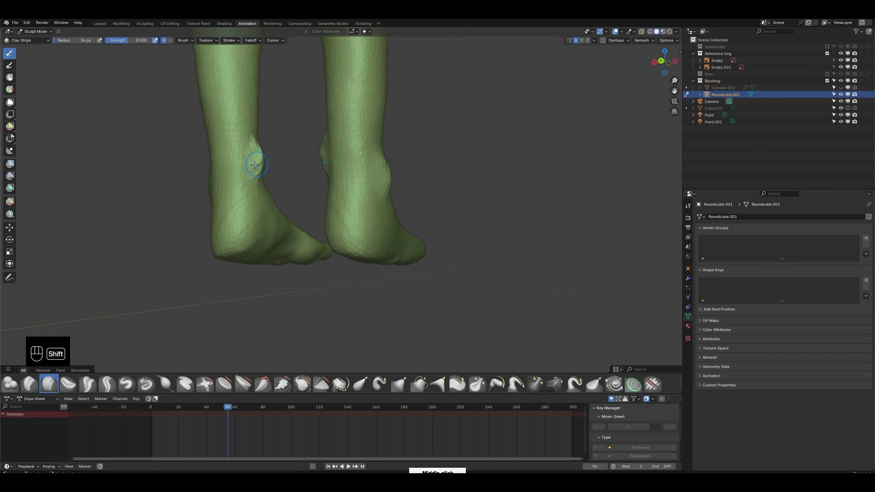
mouse_move(238, 197)
middle_mouse_down()
mouse_move(458, 196)
mouse_move(420, 246)
middle_mouse_up()
key("f")
left_click(423, 246)
left_click_drag(423, 246, 418, 273, "ctrl")
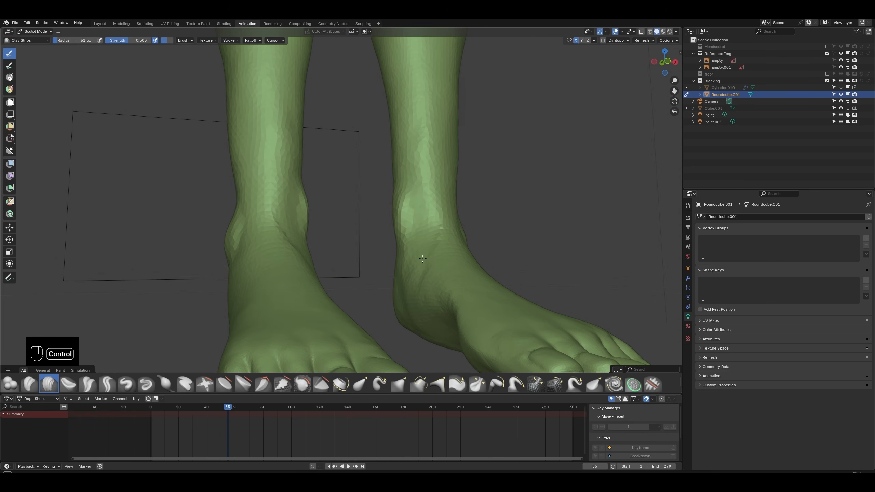
middle_click_drag(425, 157, 475, 305)
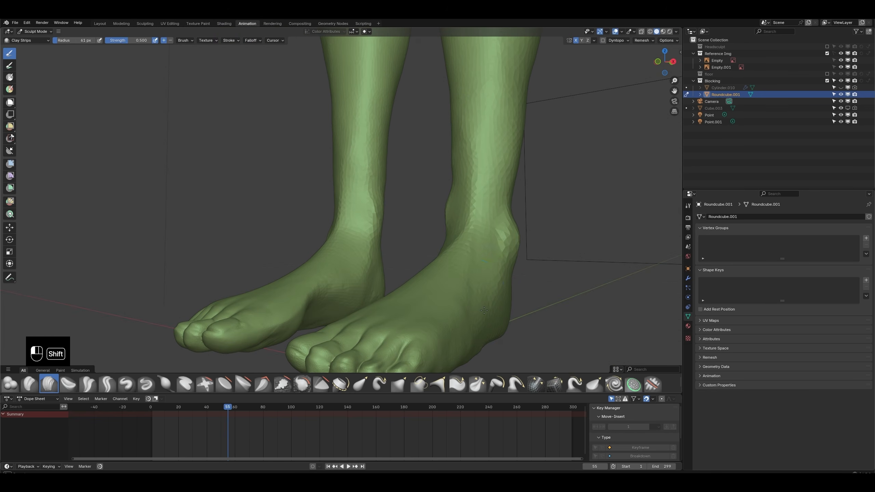
middle_click_drag(476, 243, 400, 227, "ctrl")
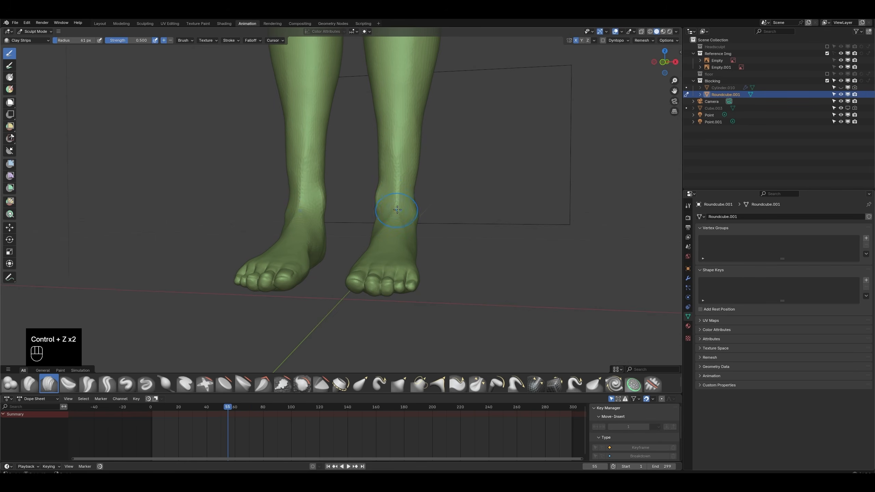
Step: Reduce the Clay Strips brush radius and save the file
key("f")
left_click(392, 230)
scroll(397, 238, "down", 5)
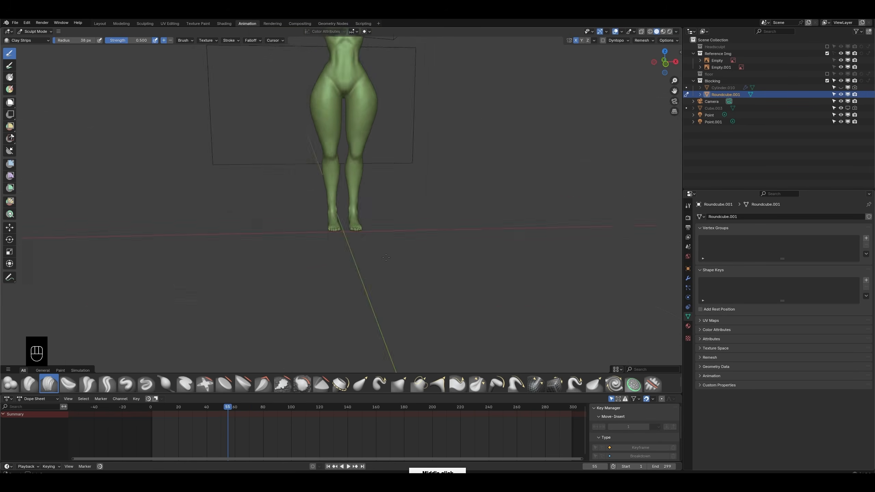
mouse_move(397, 238)
middle_mouse_down()
mouse_move(408, 195)
mouse_move(395, 246)
middle_mouse_up()
key("ctrl+s")
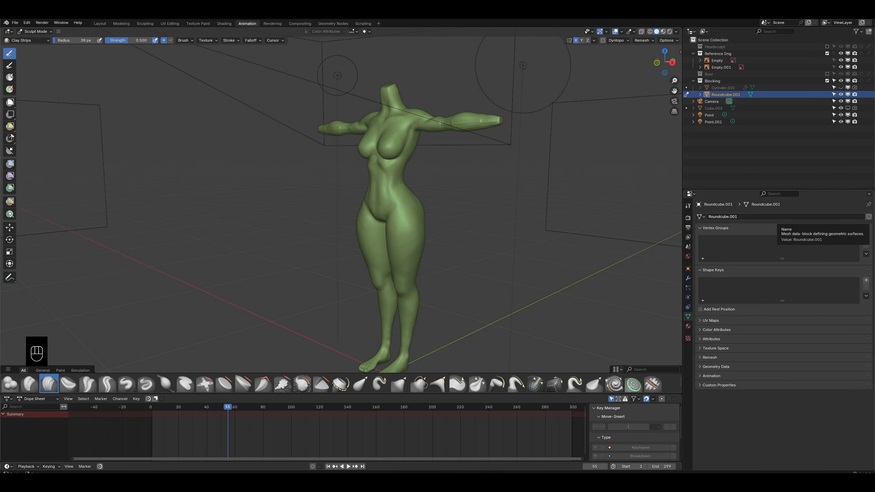
key("ctrl+s")
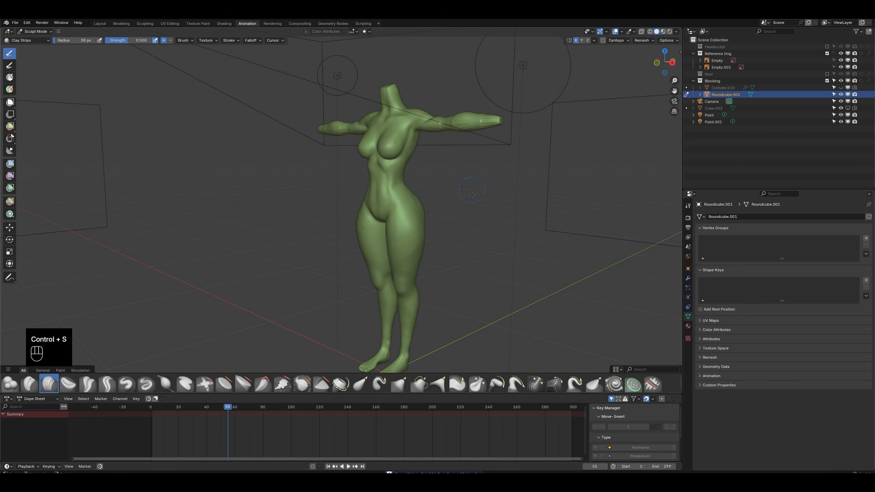
Step: Smooth the upper arms against the front reference image with a brush radius of 101 px
scroll(469, 220, "up", 1)
scroll(469, 220, "up", 3)
middle_click_drag(469, 221, 469, 146)
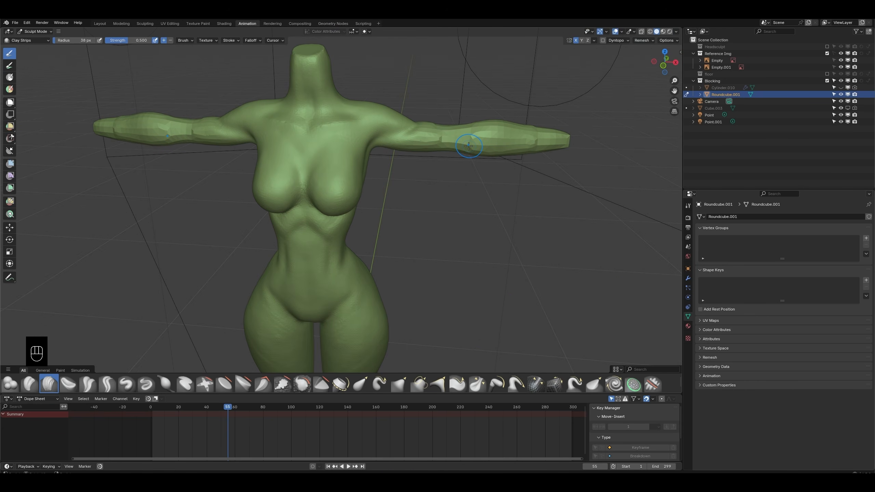
key("KP_1")
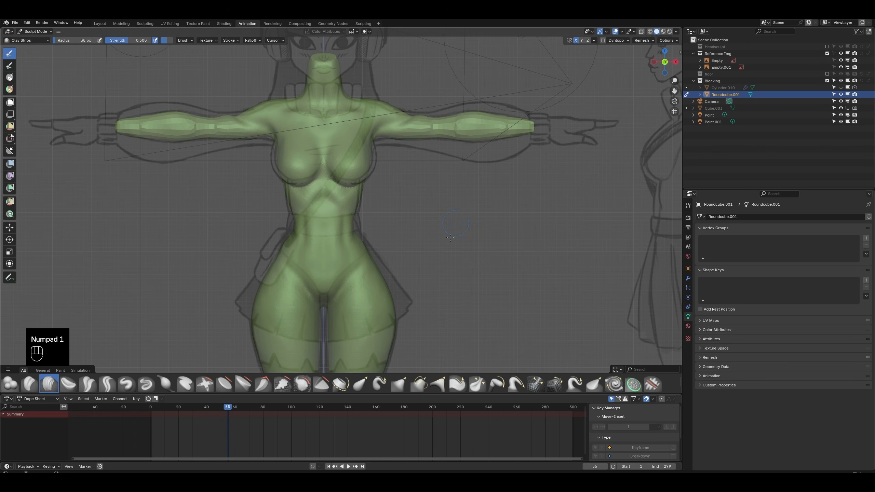
mouse_move(435, 306)
middle_mouse_down("ctrl")
mouse_move(479, 110)
mouse_move(435, 206)
middle_mouse_up("ctrl")
key("f")
left_click(445, 192)
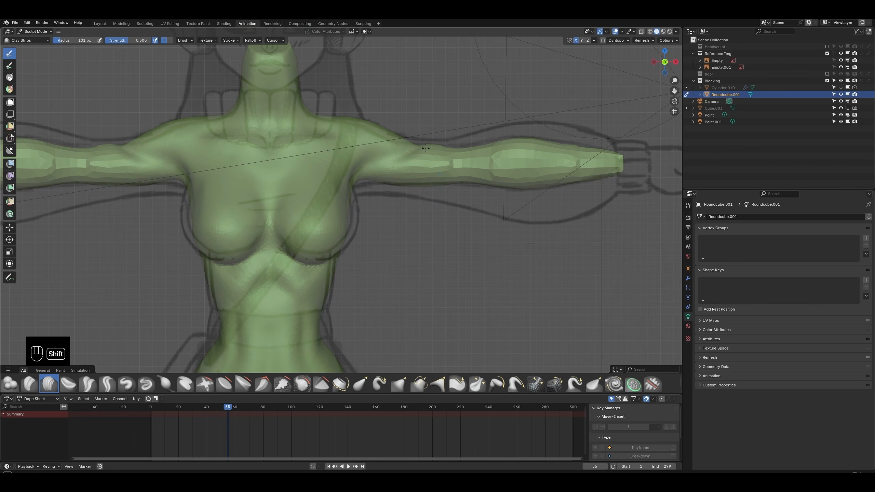
Step: Enable Dyntopo, try smoothing the blocky arms with the Clay Strips brush at a 68 px radius, and undo the strokes
left_click(362, 382)
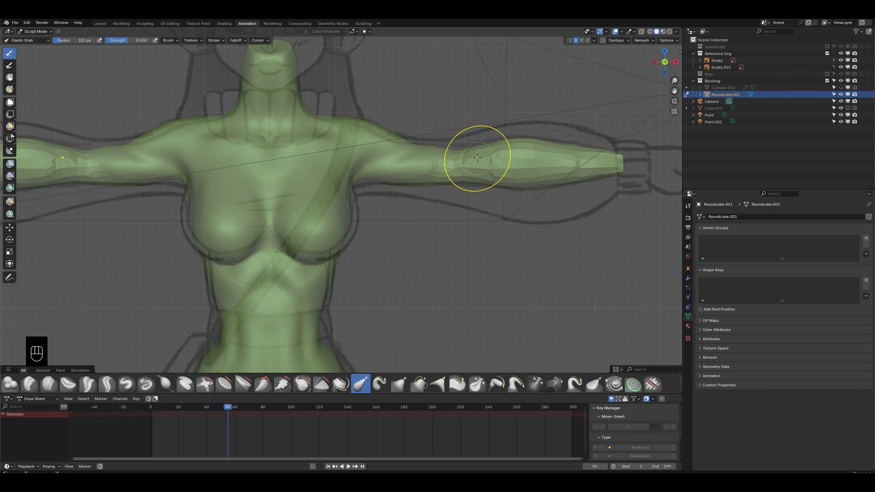
left_click(603, 40)
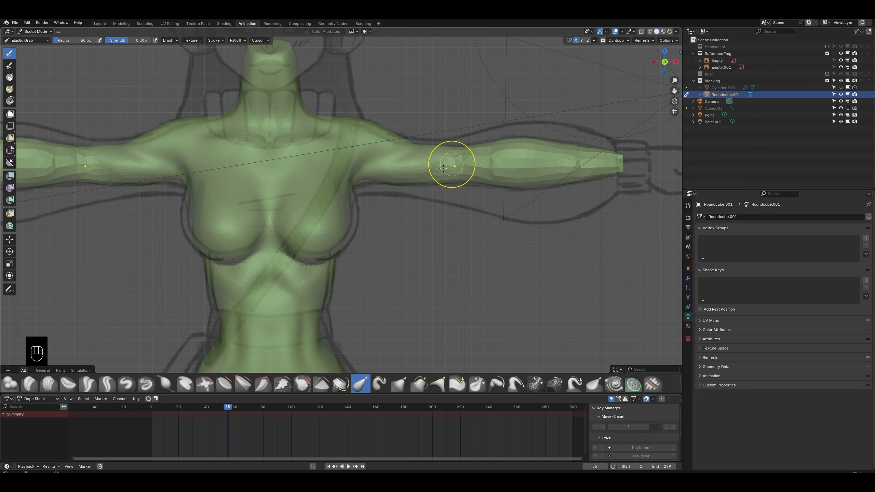
left_click(48, 384)
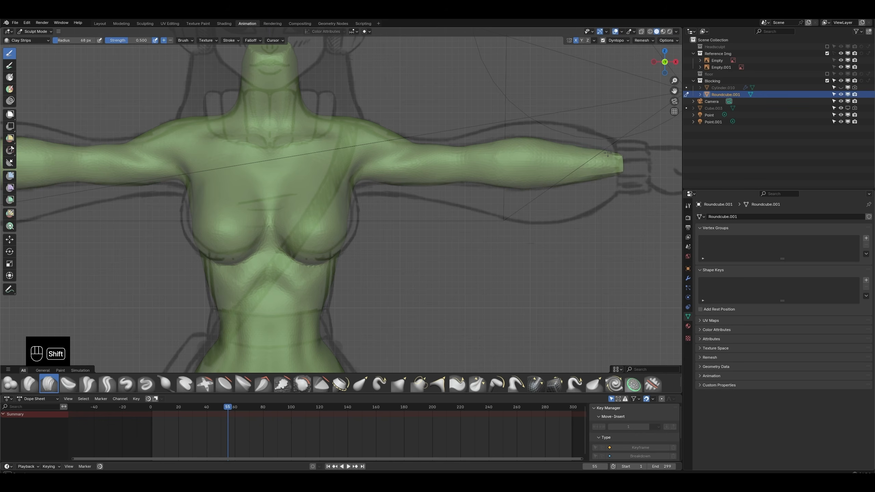
mouse_move(607, 153)
middle_mouse_down()
mouse_move(459, 148)
mouse_move(479, 179)
mouse_move(468, 205)
mouse_move(430, 215)
middle_mouse_up()
key("ctrl+z")
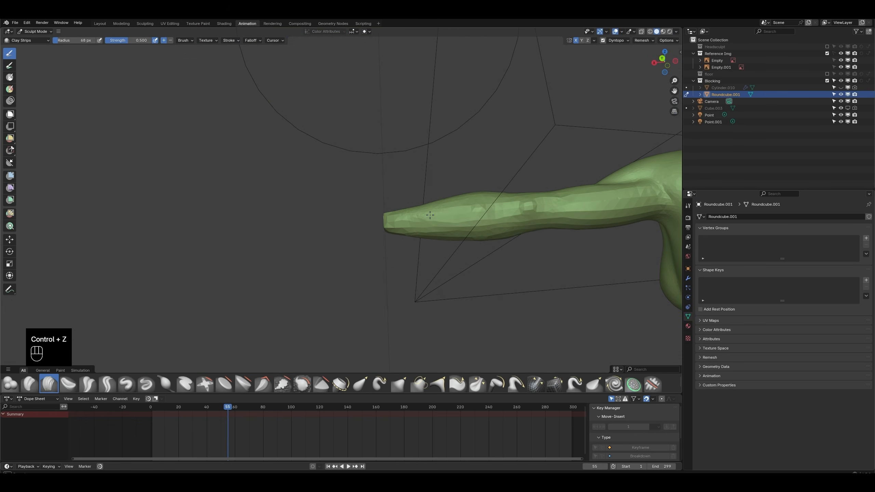
Step: Smooth the faceted forearm and upper arm with the Clay Strips brush at a 68 px radius and undo the last stroke
key("shift")
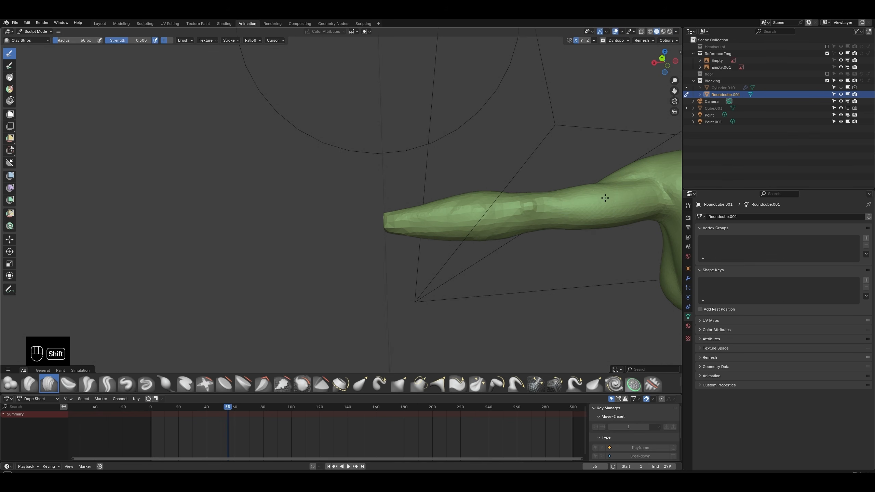
middle_click_drag(430, 219, 446, 209)
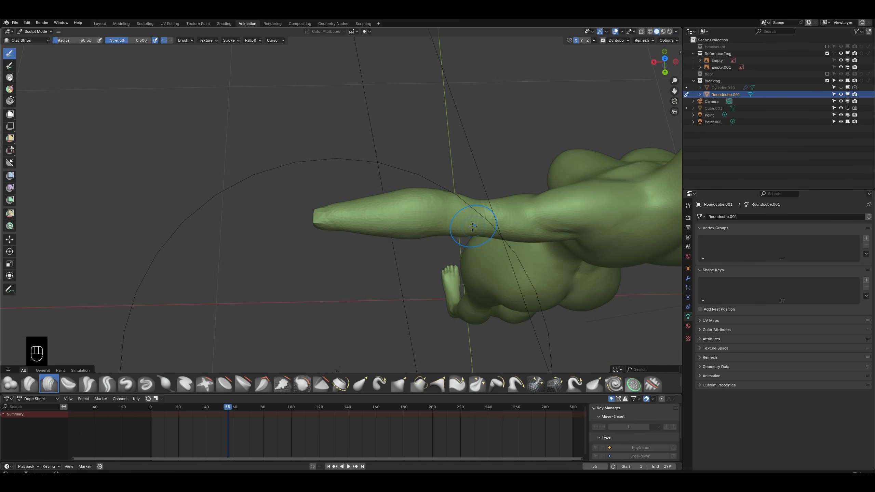
mouse_move(514, 168)
middle_mouse_down()
mouse_move(444, 202)
mouse_move(428, 283)
mouse_move(427, 257)
middle_mouse_up()
scroll(438, 204, "up", 2)
key("ctrl+z")
Step: Smooth the front and underside of the upper arm with brush radii of 43 px and 147 px
key("f")
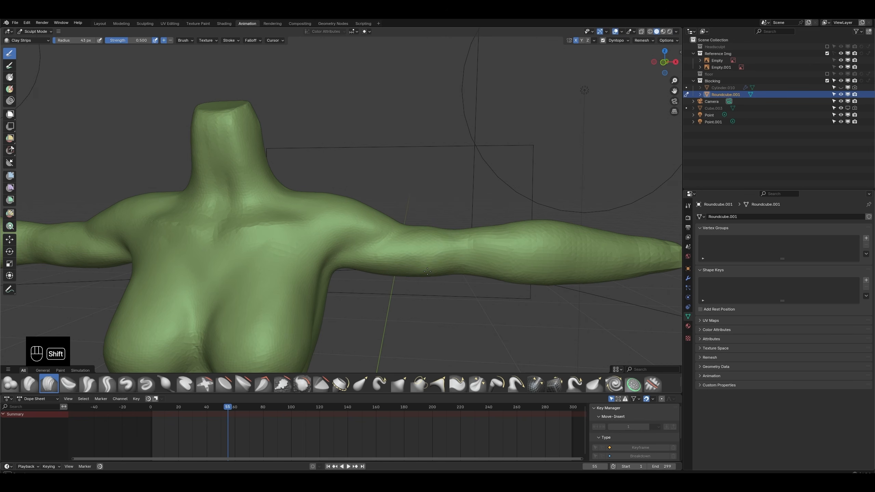
middle_click_drag(438, 240, 322, 306)
scroll(431, 248, "up", 3)
key("f")
left_click(410, 282)
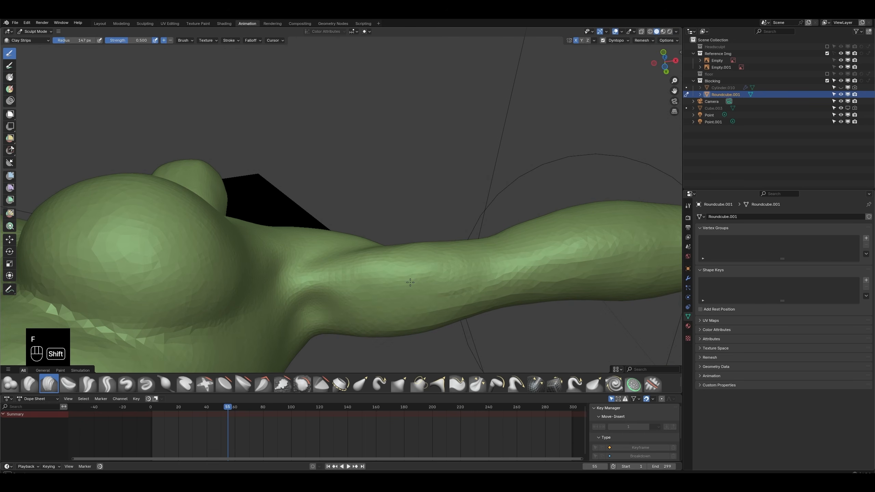
Step: Blend the armpit into the underside of the upper arm, ending with a brush radius of 57 px
mouse_move(444, 294)
middle_mouse_down()
mouse_move(400, 283)
mouse_move(409, 279)
middle_mouse_up()
key("f")
left_click(420, 274)
key("f")
left_click(389, 257)
key("f")
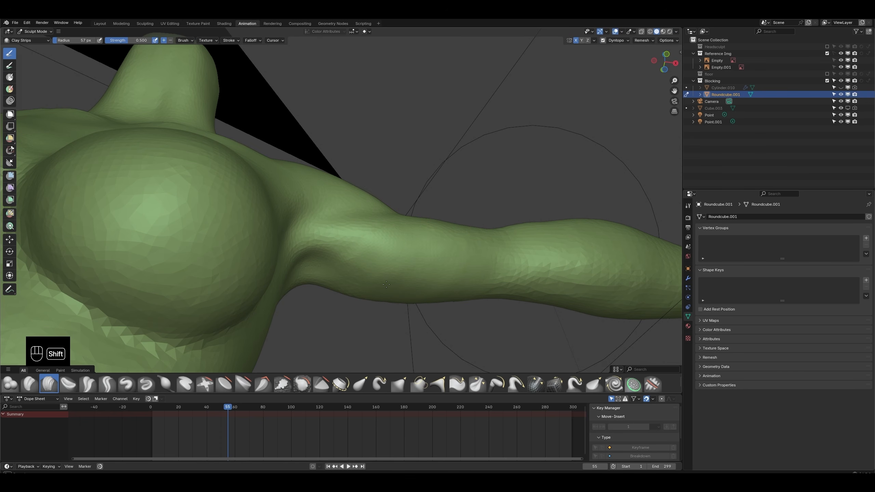
Step: Build up the biceps area with Clay Strips strokes at a 57 px radius and smooth them into the arm
middle_click_drag(443, 257, 456, 203)
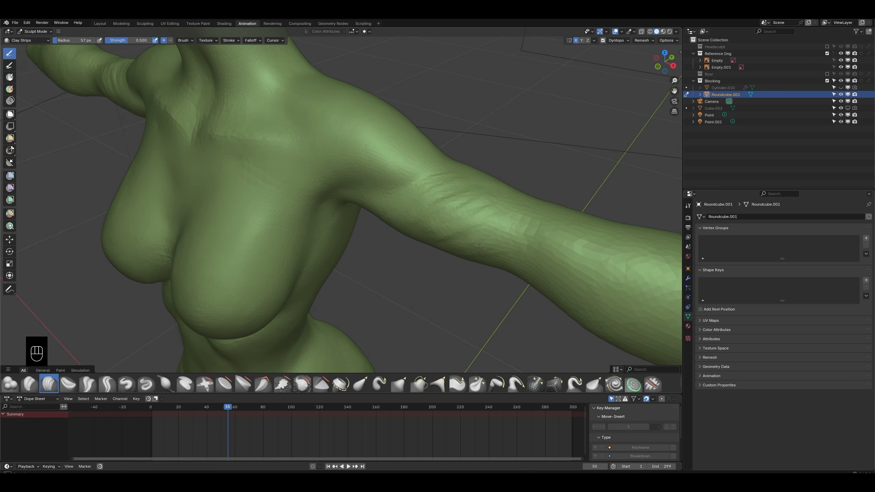
scroll(470, 186, "down", 5)
middle_click_drag(470, 187, 505, 144)
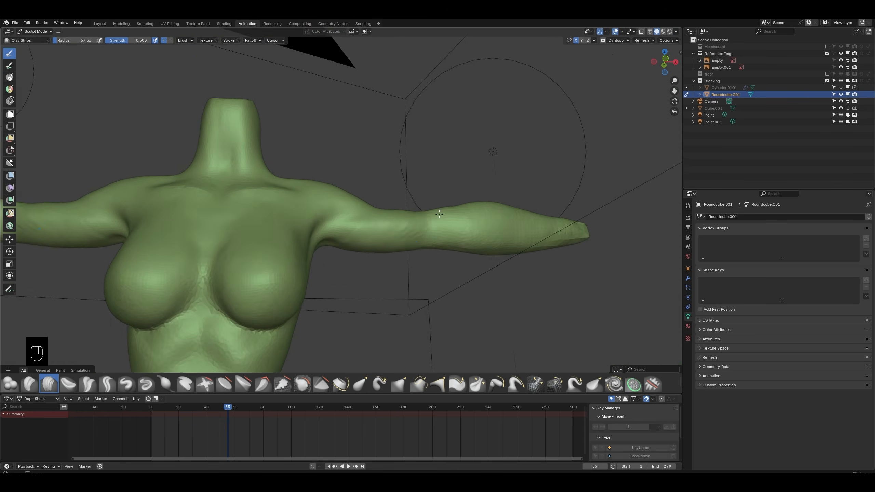
scroll(350, 251, "up", 3)
middle_click_drag(462, 216, 408, 204, "shift")
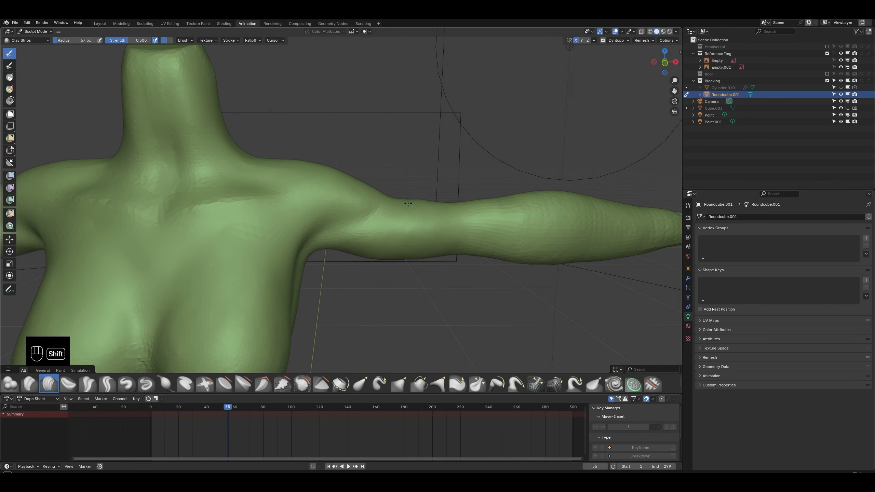
Step: Undo the last stroke on the back of the upper arm and set the brush radius to 30 px
middle_click_drag(486, 203, 538, 205)
mouse_move(509, 231)
middle_mouse_down()
mouse_move(544, 238)
mouse_move(510, 243)
mouse_move(521, 247)
mouse_move(449, 204)
middle_mouse_up()
key("ctrl+z")
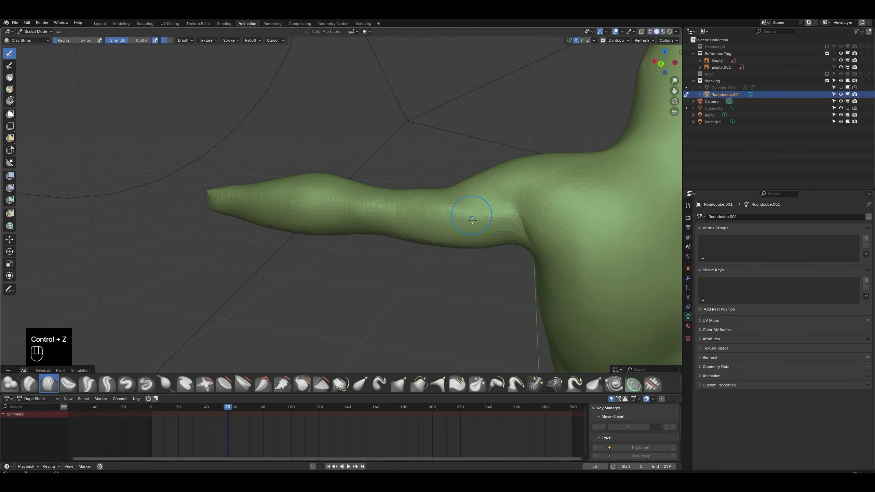
key("f")
left_click(449, 205)
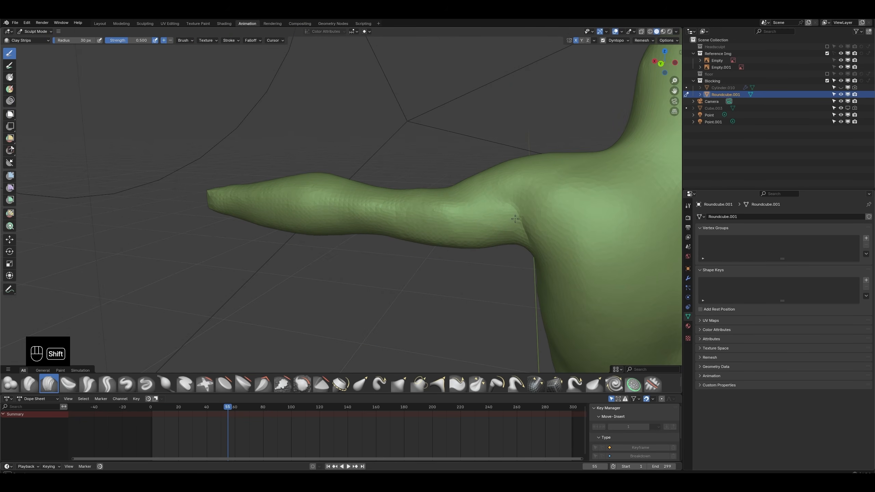
Step: Sculpt the elbow and the back of the upper arm with the Clay Strips brush at a 30 px radius
middle_click_drag(515, 219, 344, 235)
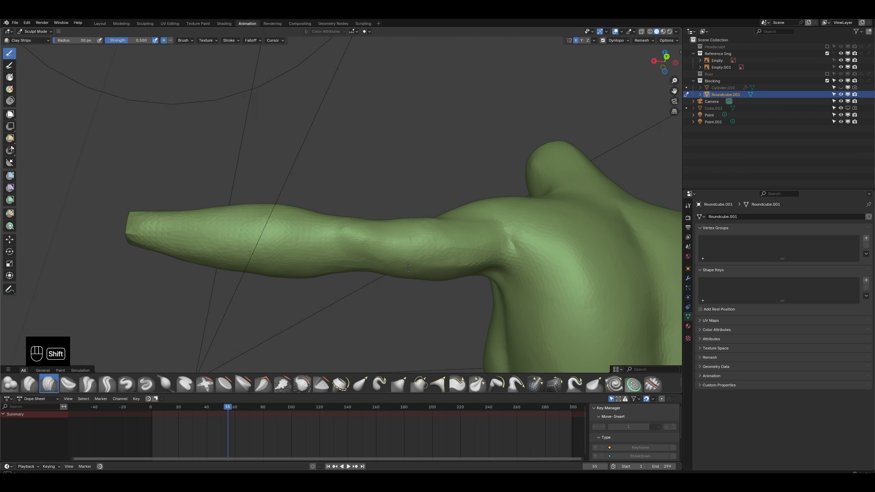
middle_click_drag(408, 268, 408, 310, "ctrl")
middle_click_drag(389, 242, 410, 262)
middle_click_drag(379, 293, 375, 241, "ctrl")
middle_click_drag(376, 241, 396, 282)
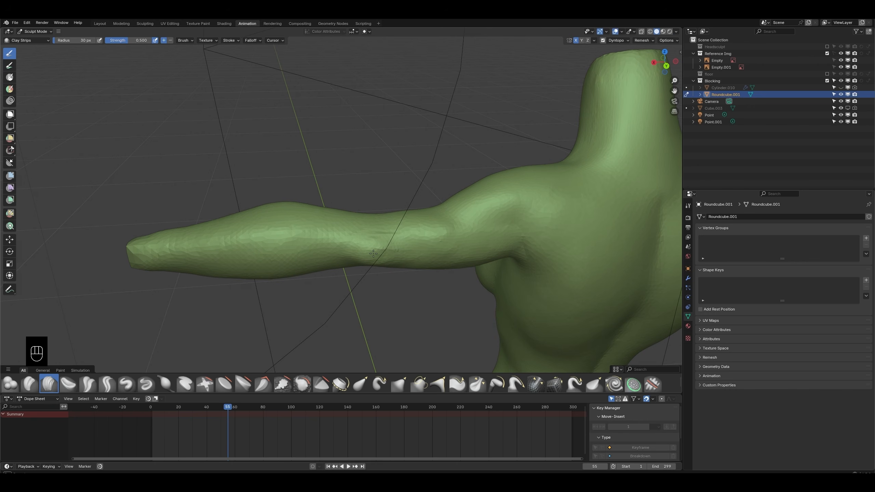
Step: Deepen the hollow at the back of the elbow with the Crease Sharp brush at a 106 px radius
left_click(107, 383)
mouse_move(362, 261)
middle_mouse_down()
mouse_move(389, 257)
mouse_move(354, 262)
mouse_move(355, 272)
mouse_move(388, 266)
middle_mouse_up()
key("f")
left_click(374, 270)
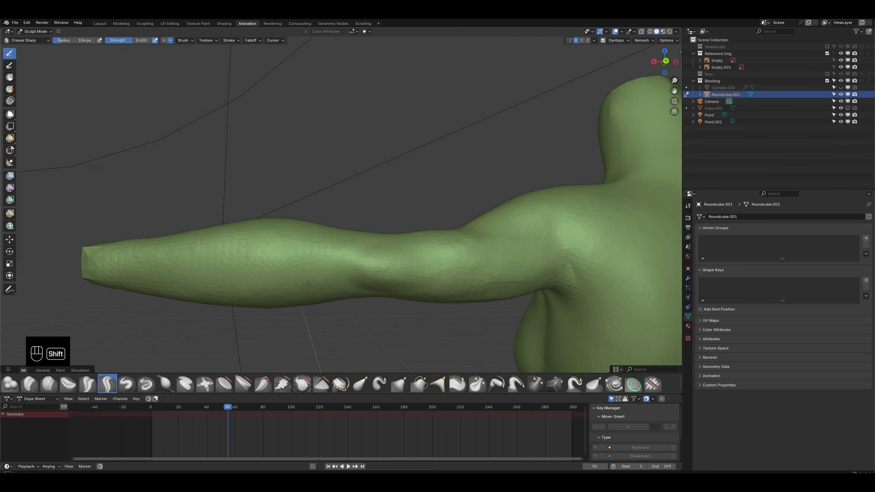
Step: Try creasing the inner elbow with the Crease Sharp brush and undo the strokes
mouse_move(308, 284)
middle_mouse_down()
mouse_move(469, 140)
mouse_move(379, 207)
mouse_move(321, 270)
mouse_move(293, 263)
mouse_move(372, 193)
middle_mouse_up()
scroll(321, 270, "down", 5)
scroll(345, 200, "up", 4)
middle_click_drag(248, 193, 238, 202)
mouse_move(214, 194)
left_mouse_down()
mouse_move(305, 207)
mouse_move(407, 239)
left_mouse_up()
key("ctrl+z")
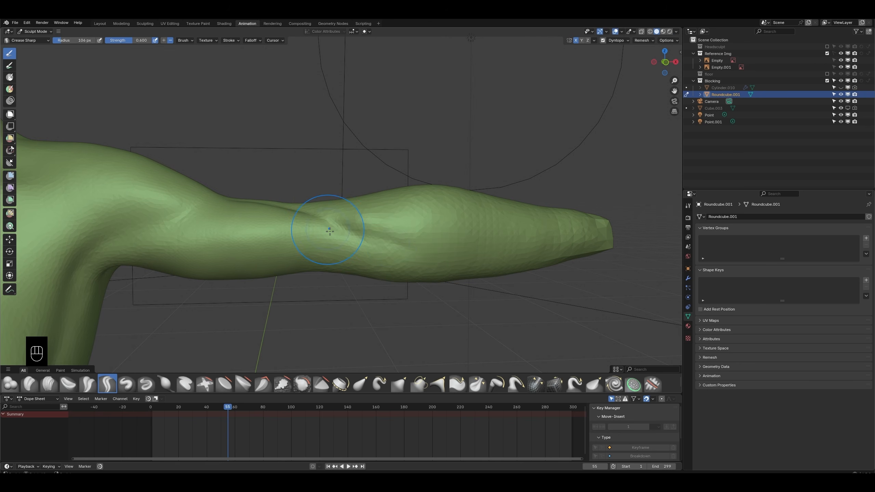
key("ctrl+z")
key("ctrl+z")
Step: Carve creases across the inner elbow with the Crease Sharp brush and smooth them into the forearm
left_click_drag(331, 227, 411, 245)
left_click_drag(360, 243, 306, 266)
middle_click_drag(308, 272, 327, 229)
left_click_drag(334, 254, 251, 288)
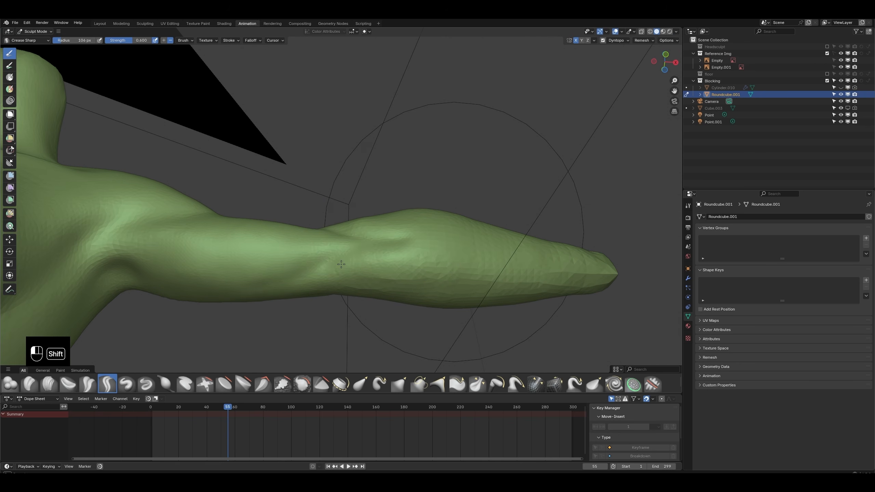
middle_click_drag(341, 264, 427, 206)
left_click_drag(356, 222, 419, 226, "shift")
middle_click_drag(419, 226, 360, 238)
middle_click_drag(360, 238, 335, 194, "shift")
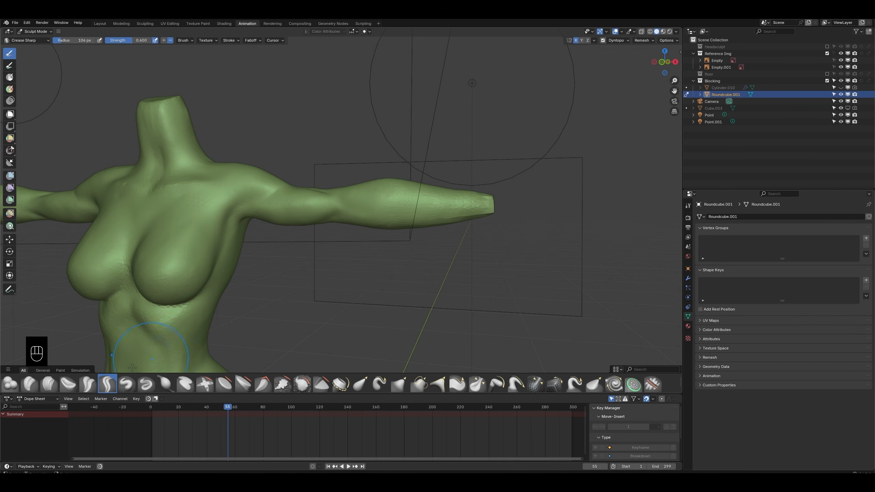
Step: Smooth the forearm from the inner elbow to the blunt wrist end
middle_click_drag(415, 262, 397, 197, "ctrl")
left_click_drag(338, 191, 511, 222)
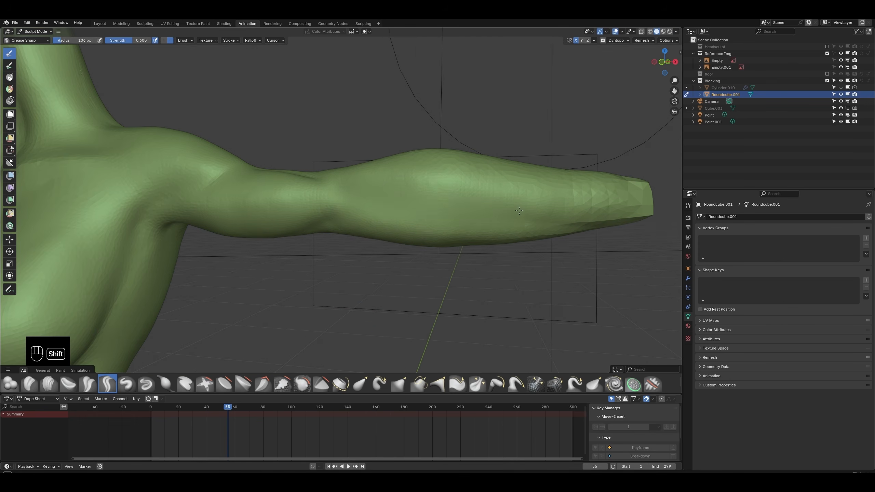
middle_click_drag(519, 210, 401, 222)
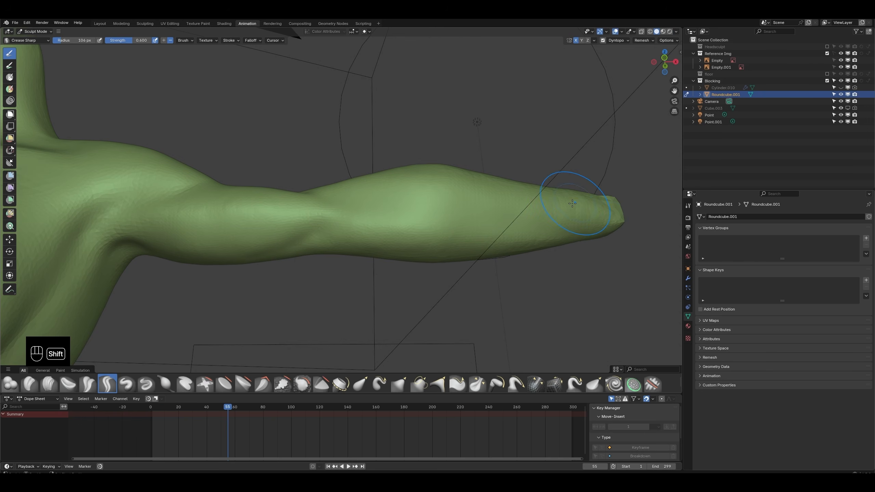
middle_click_drag(572, 204, 489, 242)
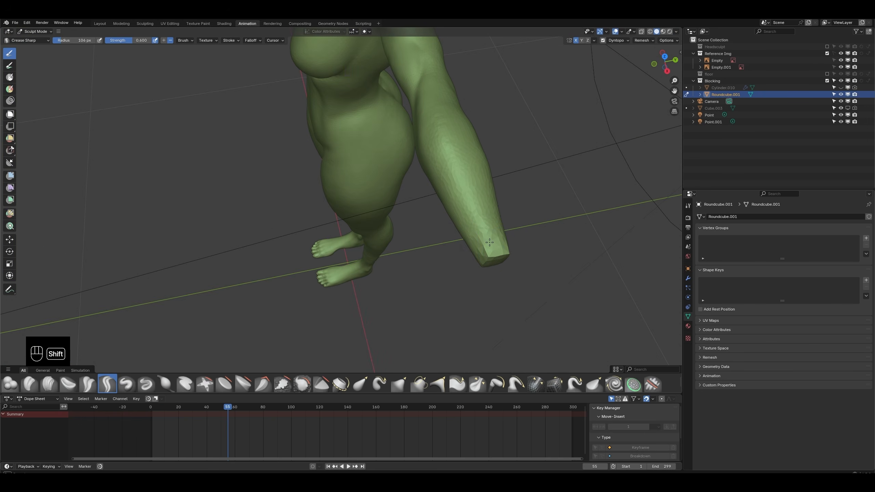
Step: Save the file and pull the wrist end out along the front reference hand with the Elastic Snake Hook brush at a 157 px radius
key("ctrl+s")
key("KP_1")
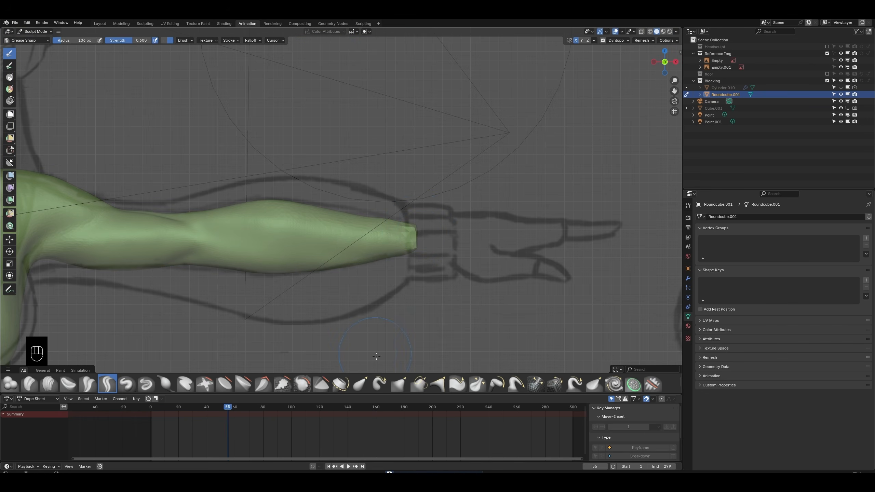
left_click(381, 384)
key("f")
left_click(485, 244)
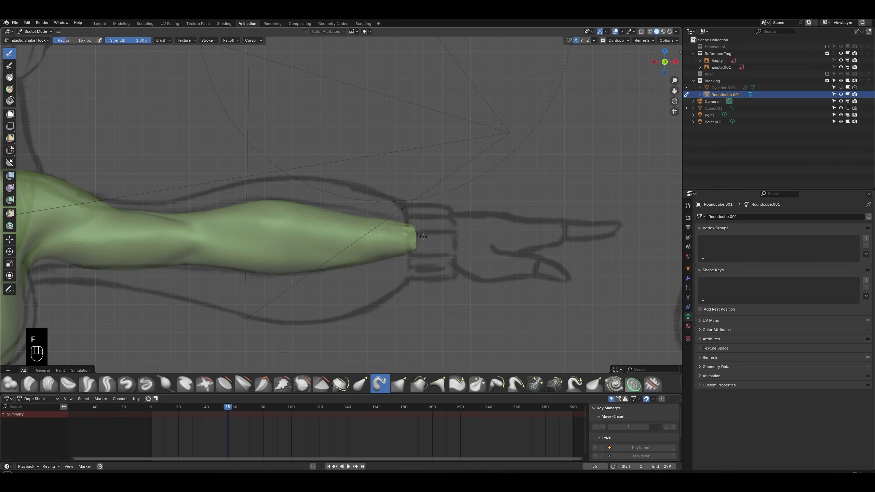
left_click_drag(425, 241, 589, 235)
left_click_drag(477, 237, 558, 235)
Step: Widen the extended arm end into a palm from the top view with the Elastic Snake Hook brush at a 76 px radius
mouse_move(557, 236)
middle_mouse_down()
mouse_move(518, 257)
mouse_move(506, 422)
middle_mouse_up()
key("KP_1")
key("KP_7")
key("f")
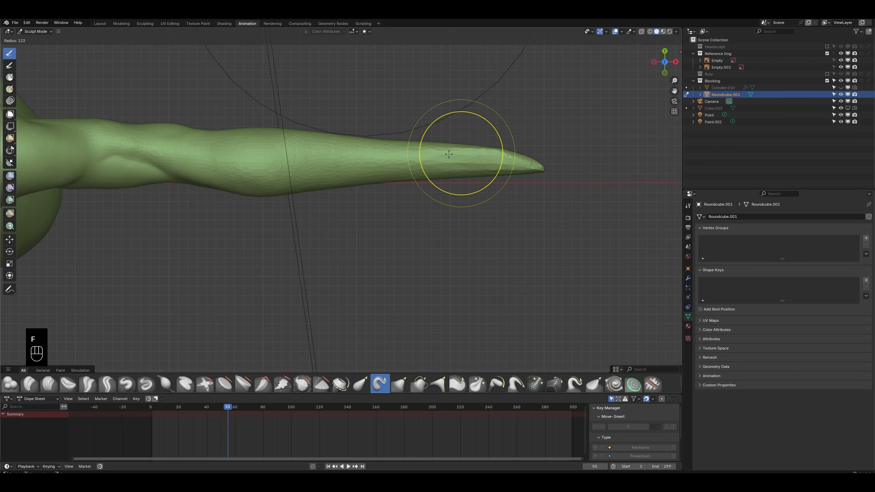
left_click(448, 155)
key("ctrl+z")
key("ctrl+z")
key("f")
left_click(435, 144)
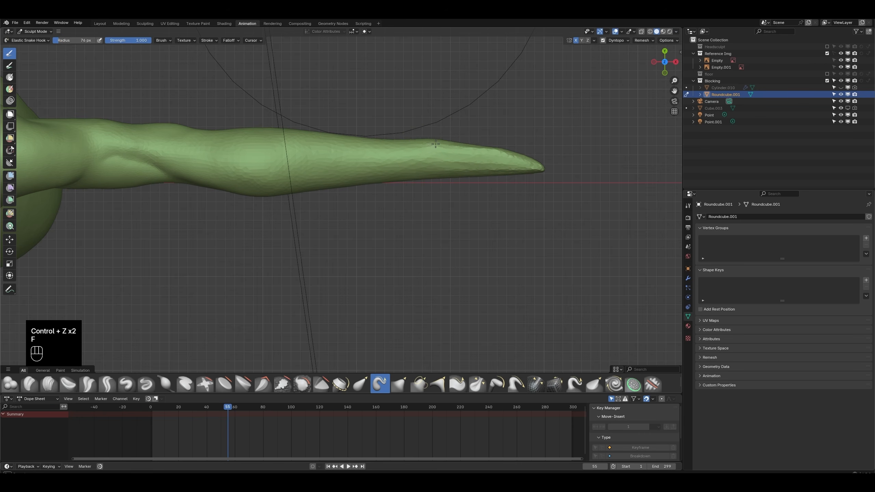
left_click_drag(444, 148, 495, 140)
left_click_drag(441, 164, 484, 191)
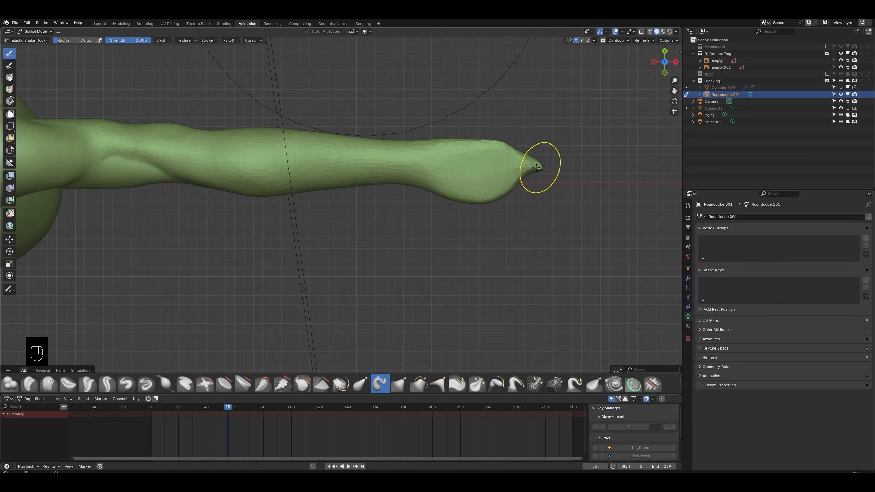
left_click_drag(535, 171, 522, 165, "shift")
Step: Round off the pointed hand tip and square the palm's finger edge with the Elastic Snake Hook brush at a 76 px radius
mouse_move(521, 173)
middle_mouse_down()
mouse_move(472, 159)
mouse_move(514, 191)
mouse_move(498, 203)
middle_mouse_up()
key("ctrl+z")
mouse_move(562, 186)
left_mouse_down()
mouse_move(590, 172)
mouse_move(605, 114)
mouse_move(543, 196)
left_mouse_up()
mouse_move(543, 196)
middle_mouse_down()
mouse_move(530, 198)
mouse_move(537, 200)
middle_mouse_up()
key("KP_1")
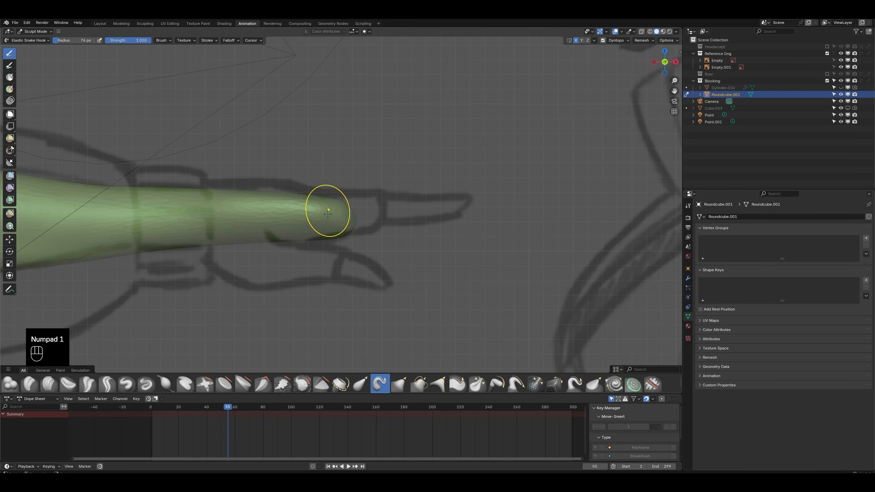
middle_click_drag(328, 214, 389, 214)
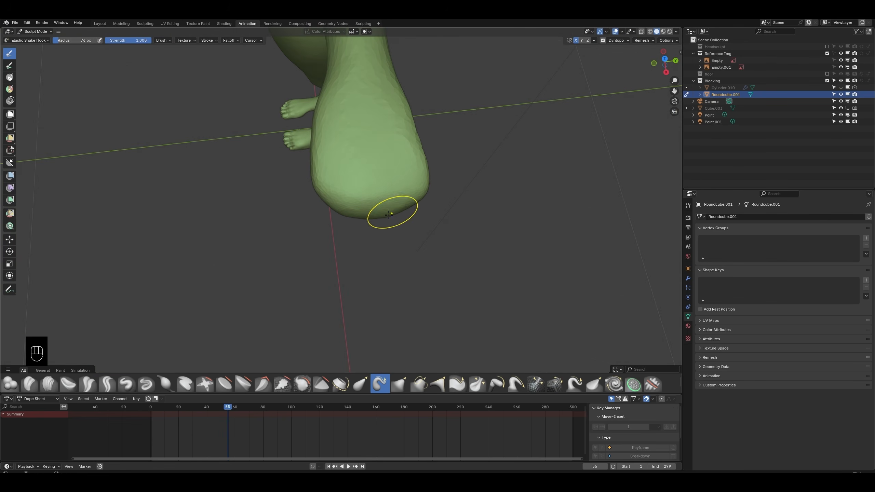
mouse_move(387, 215)
left_mouse_down()
mouse_move(381, 205)
mouse_move(336, 204)
left_mouse_up()
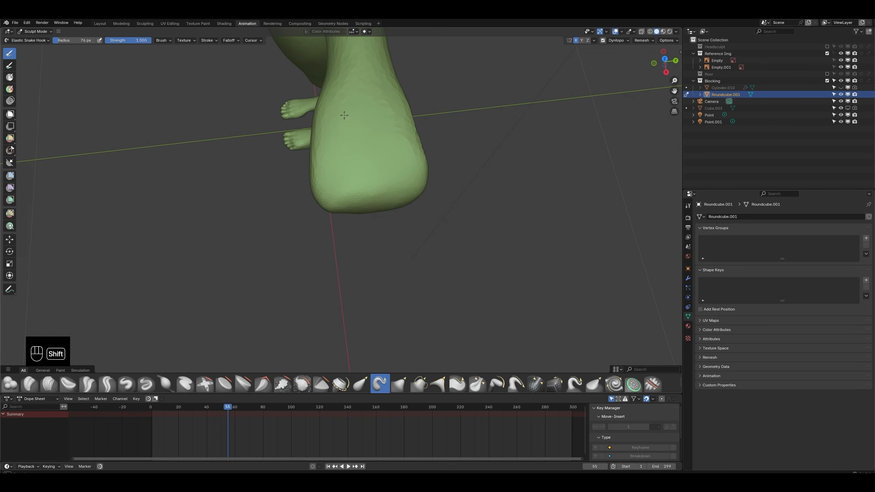
Step: Try pulling the palm's side with the Elastic Snake Hook brush at a 158 px radius and undo the stroke
mouse_move(344, 115)
middle_mouse_down()
mouse_move(402, 151)
mouse_move(347, 173)
middle_mouse_up()
key("f")
left_click(339, 170)
left_click_drag(339, 170, 303, 177)
key("ctrl+z")
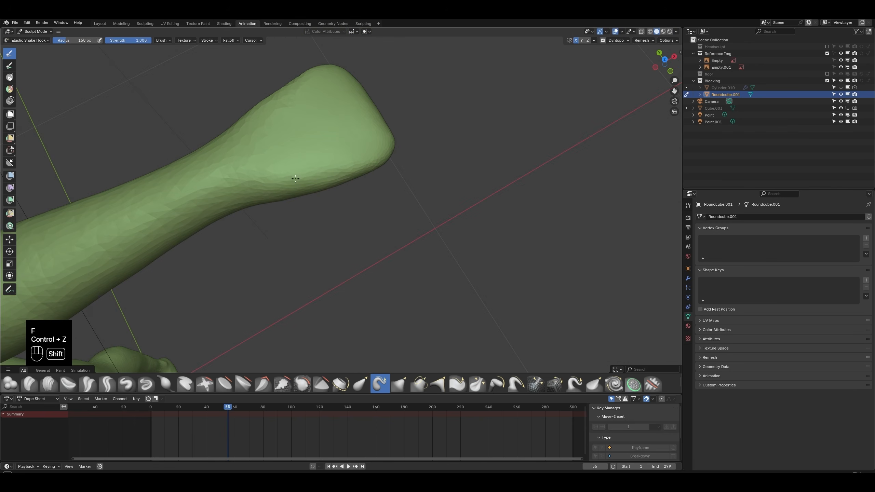
Step: Build up a thumb-base mound on the underside of the palm with a smaller Clay Strips brush
middle_click_drag(357, 170, 329, 129)
key("c")
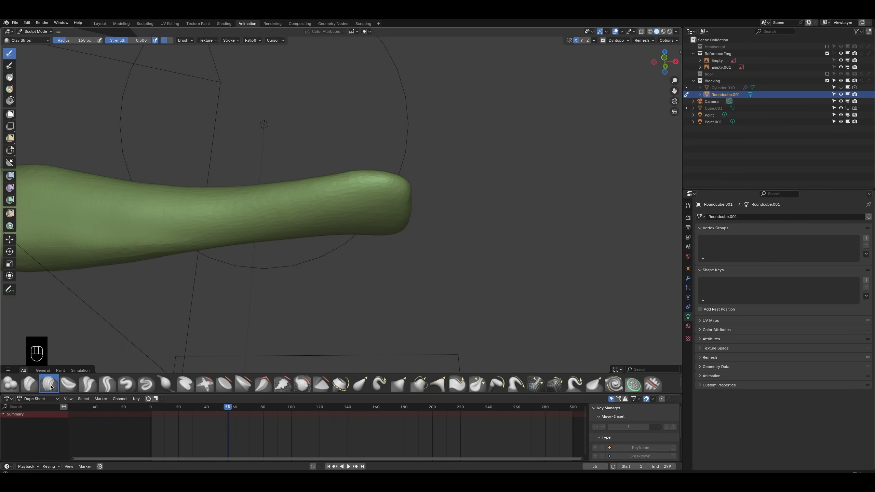
key("f")
left_click(317, 217)
middle_click_drag(326, 214, 327, 182)
left_click_drag(320, 220, 365, 224)
left_click_drag(365, 224, 361, 203)
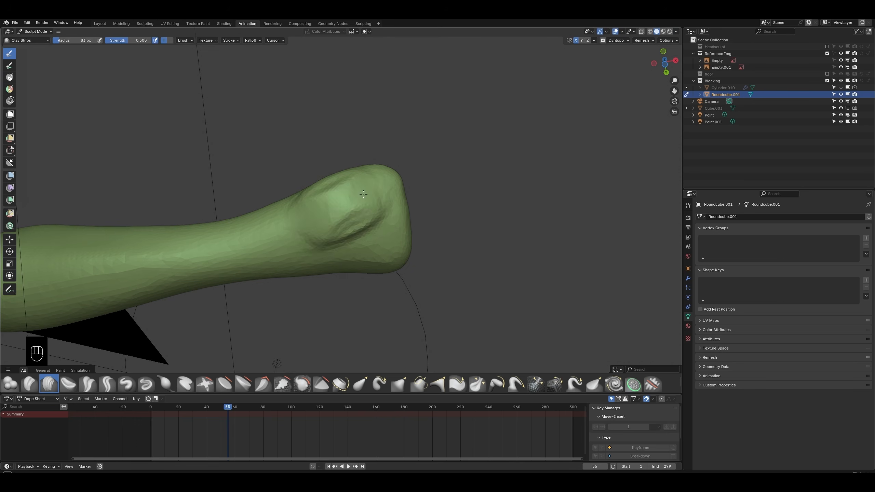
Step: Thicken the thumb-base mound with another Clay Strips stroke and smooth its surface
middle_click_drag(345, 207, 340, 248)
left_click_drag(324, 204, 355, 214)
mouse_move(331, 228)
middle_mouse_down()
mouse_move(322, 295)
mouse_move(338, 204)
mouse_move(291, 216)
middle_mouse_up()
middle_click_drag(362, 201, 313, 213)
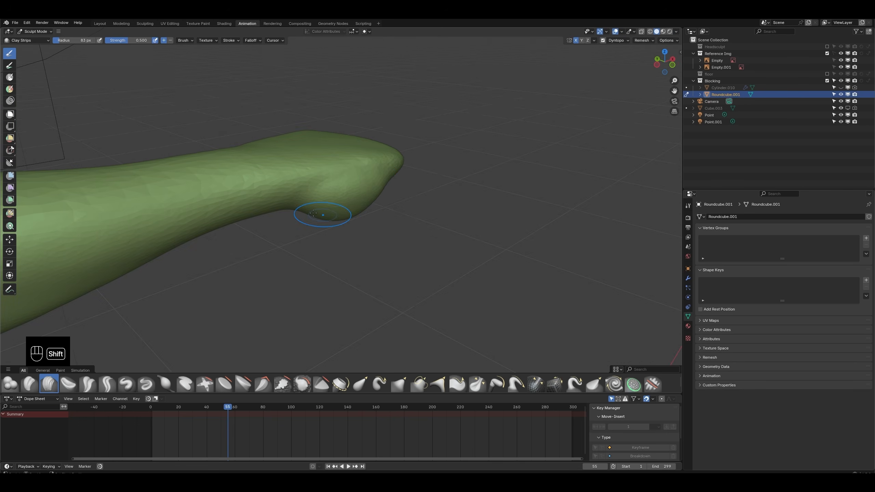
Step: Check the hand against the front reference, then extend the thumb-base mound toward the wrist and smooth it
key("KP_1")
middle_click_drag(378, 198, 253, 174)
middle_click_drag(250, 223, 251, 230)
mouse_move(251, 229)
left_mouse_down()
mouse_move(259, 247)
mouse_move(263, 220)
left_mouse_up()
middle_click_drag(262, 220, 303, 179)
left_click_drag(303, 179, 318, 157, "shift")
middle_click_drag(316, 199, 376, 238)
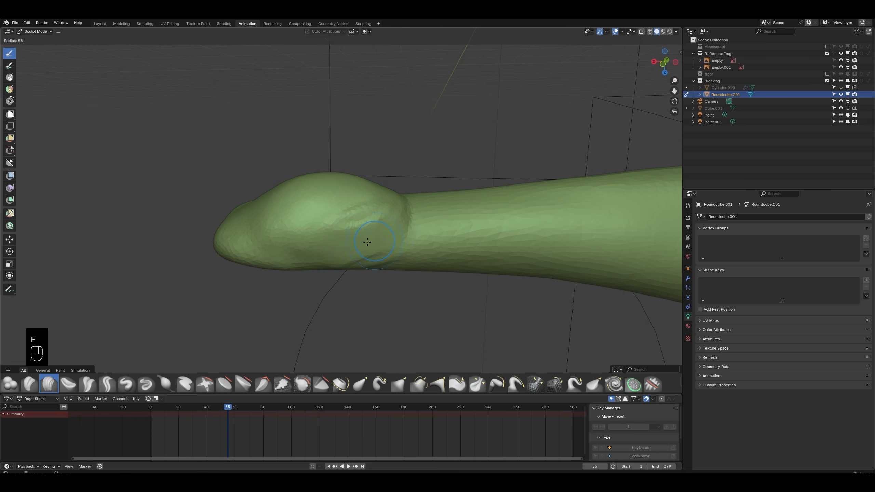
Step: Undo the last two strokes and rework the wrist side of the thumb-base mound with the brush at a 63 px radius
key("f")
left_click(373, 238)
key("ctrl+z")
key("ctrl+z")
left_click_drag(375, 235, 346, 228)
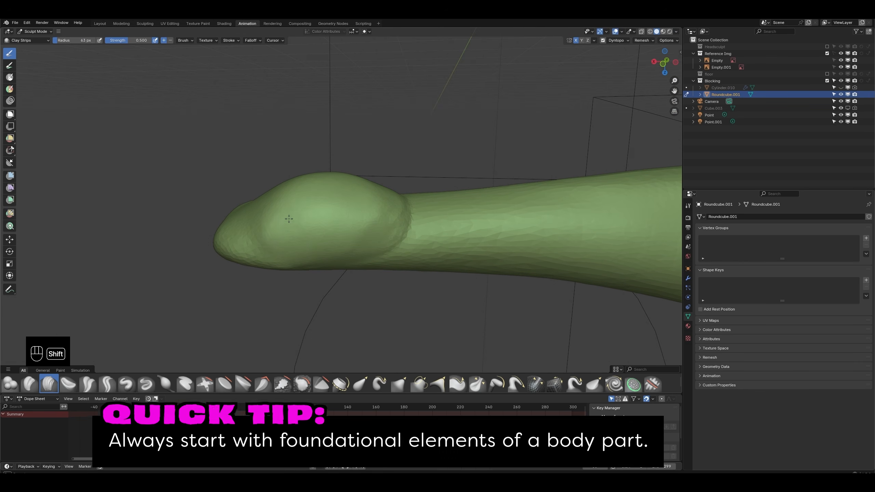
middle_click_drag(361, 206, 446, 195)
key("KP_Decimal")
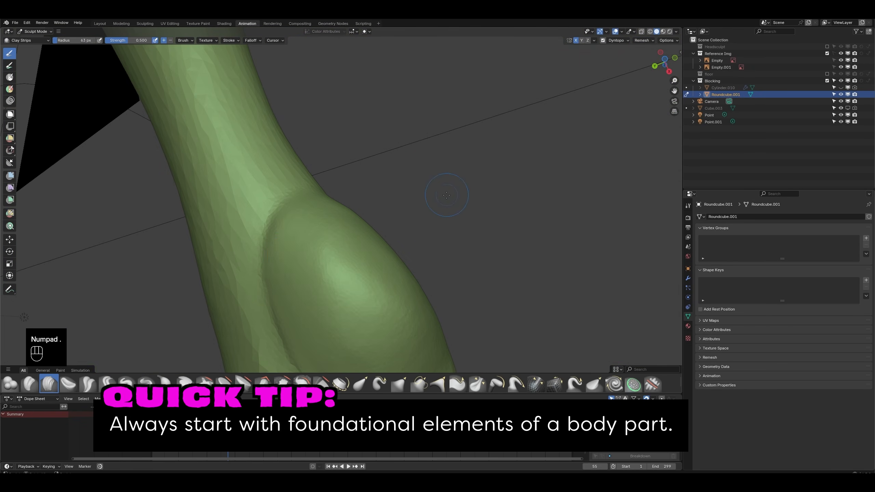
mouse_move(293, 287)
middle_mouse_down()
mouse_move(388, 311)
mouse_move(386, 327)
middle_mouse_up()
middle_click_drag(386, 327, 363, 271)
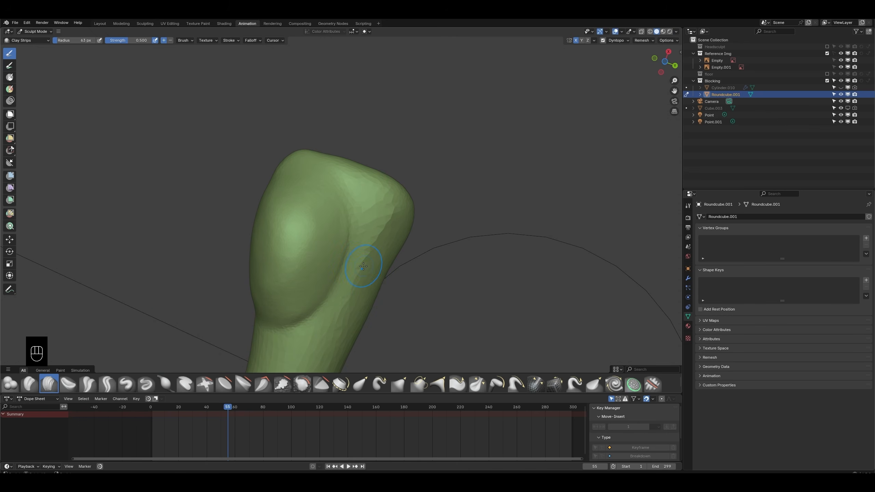
Step: Build up a second pad along the little-finger side of the palm with Clay Strips strokes
key("f")
left_click(398, 291)
mouse_move(381, 227)
left_mouse_down()
mouse_move(355, 293)
mouse_move(374, 234)
left_mouse_up()
mouse_move(382, 282)
middle_mouse_down()
mouse_move(342, 305)
mouse_move(344, 289)
middle_mouse_up()
key("f")
left_click(381, 265)
mouse_move(372, 255)
left_mouse_down()
mouse_move(336, 303)
mouse_move(389, 231)
mouse_move(343, 268)
left_mouse_up()
Step: Smooth the crease between the two palm pads and refine the hand's finger end with brush radii of 142, 96 and 67 px
key("f")
left_click(390, 274)
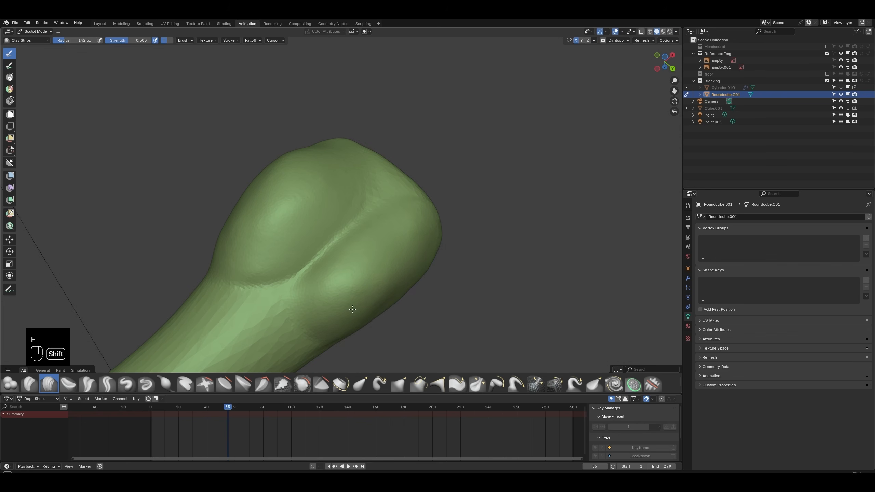
middle_click_drag(391, 274, 321, 271)
key("f")
left_click(343, 305)
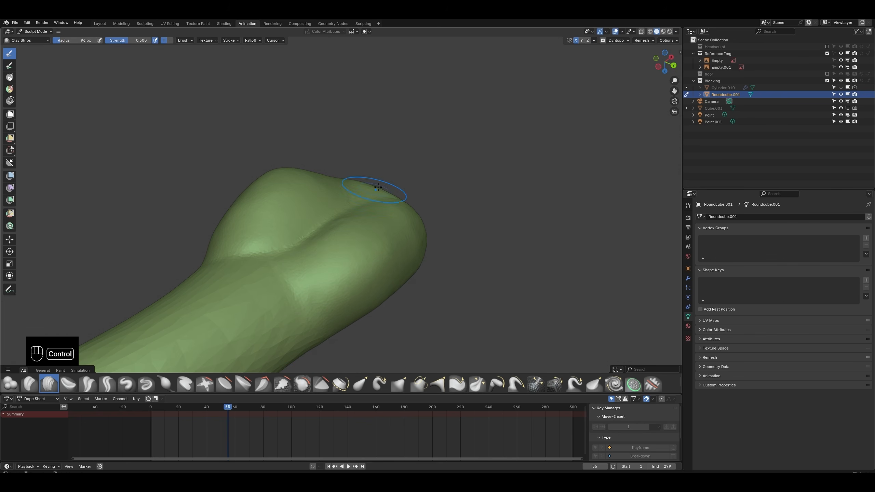
mouse_move(378, 187)
middle_mouse_down("ctrl")
mouse_move(347, 235)
mouse_move(351, 207)
mouse_move(345, 220)
mouse_move(341, 214)
middle_mouse_up("ctrl")
key("f")
left_click(337, 210)
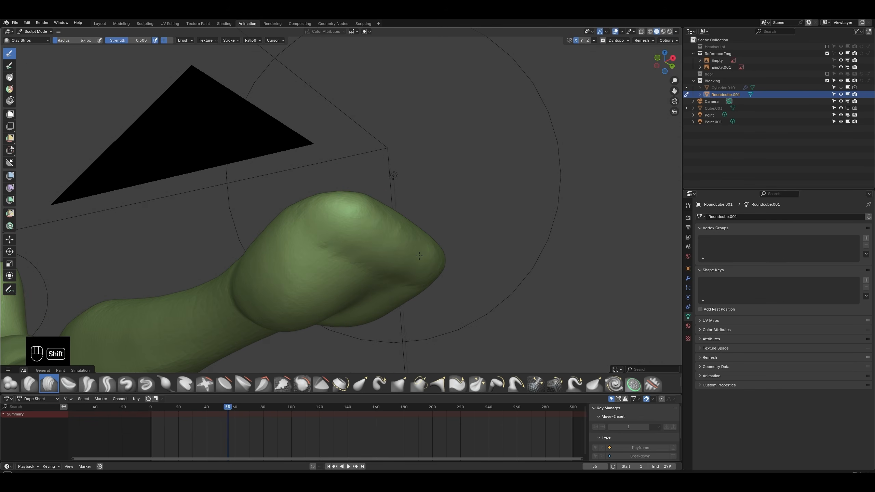
middle_click_drag(419, 256, 312, 222, "ctrl")
Step: Pull the thumb out of the thumb-base mound with Elastic Snake Hook at a 132 px radius, following the front reference
key("KP_1")
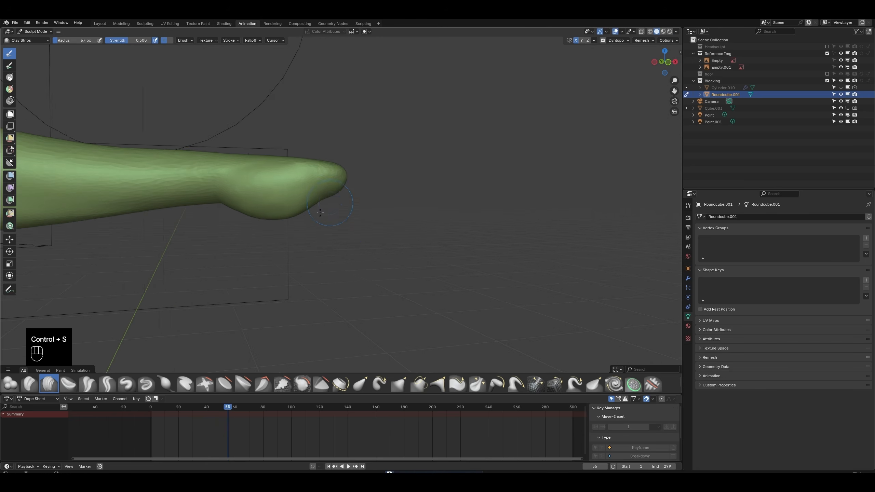
left_click(379, 383)
middle_click_drag(310, 220, 309, 189, "ctrl")
key("f")
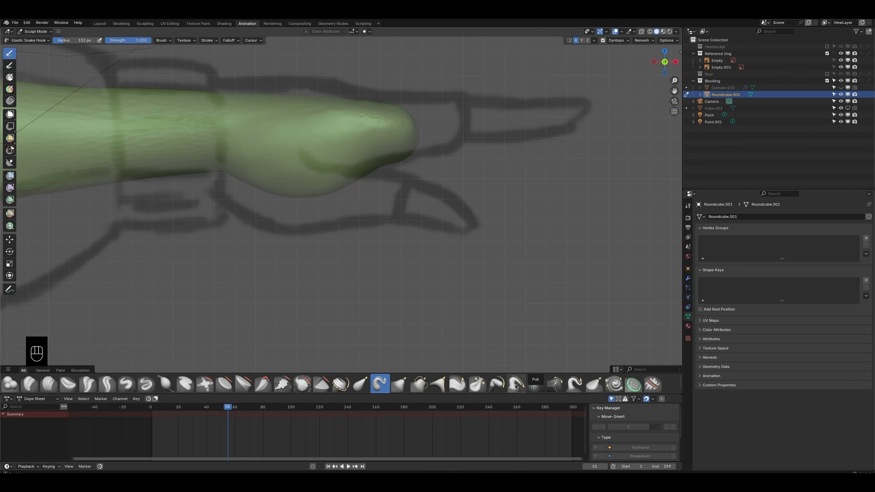
left_click(616, 40)
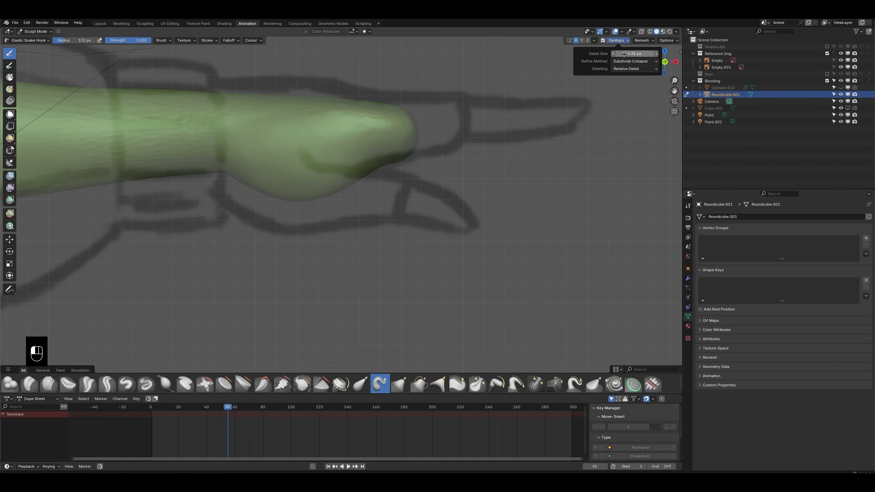
mouse_move(269, 190)
left_mouse_down()
mouse_move(293, 220)
mouse_move(352, 208)
mouse_move(353, 196)
mouse_move(424, 210)
left_mouse_up()
Step: Fit the thumb's outline to the front reference with Elastic Snake Hook reduced to an 81 px radius
key("f")
left_click(285, 215)
key("f")
left_click(326, 205)
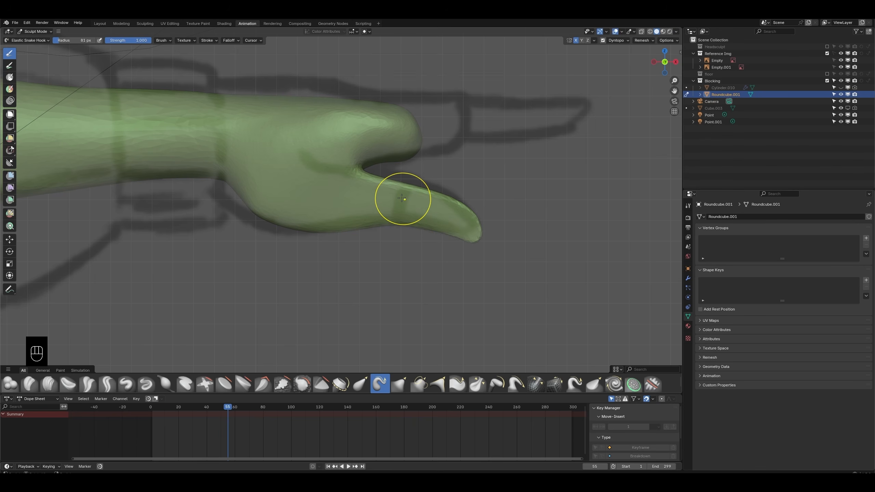
Step: Try to reposition the thumb with the Pose brush at radii of 290 px and 431 px, undoing each attempt
middle_click_drag(438, 208, 350, 285)
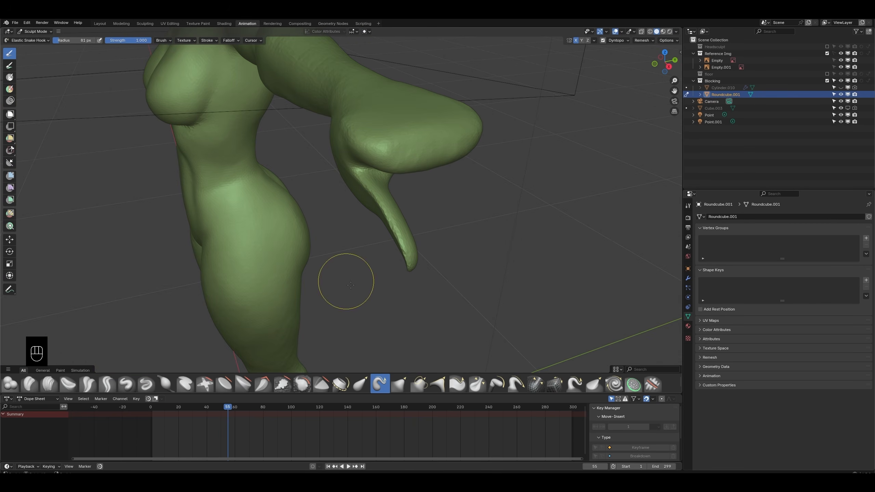
left_click(496, 383)
key("f")
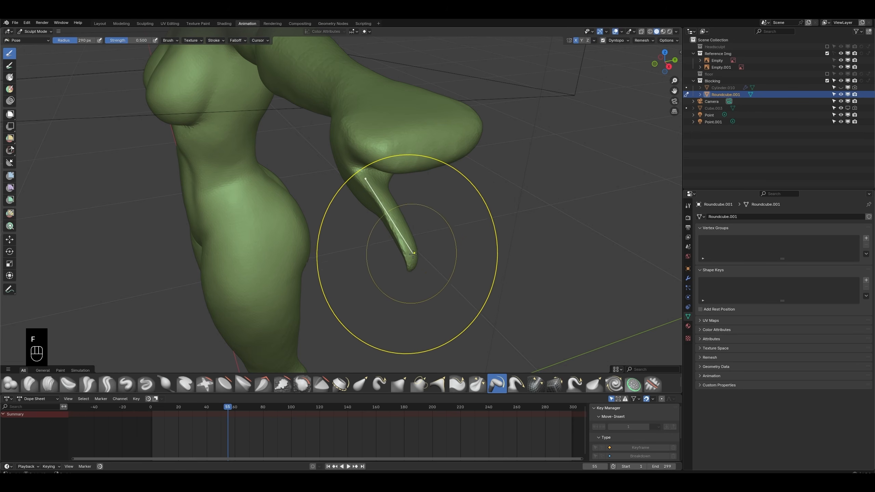
mouse_move(383, 253)
middle_mouse_down()
mouse_move(348, 220)
mouse_move(393, 255)
middle_mouse_up()
key("ctrl+z")
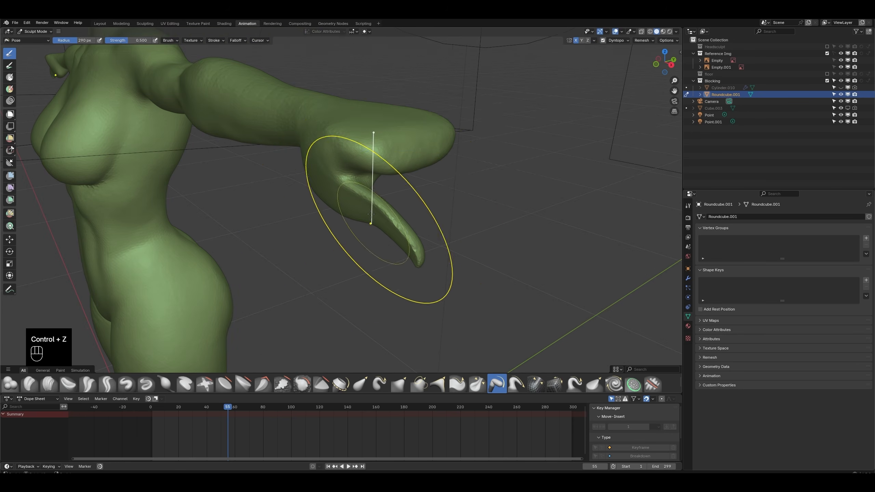
key("f")
left_click(395, 270)
key("ctrl+z")
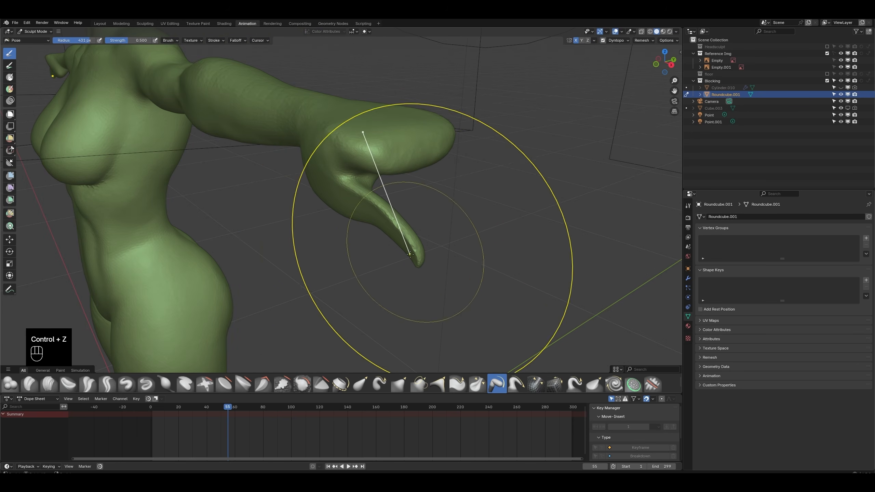
key("f")
left_click(411, 254)
key("ctrl+z")
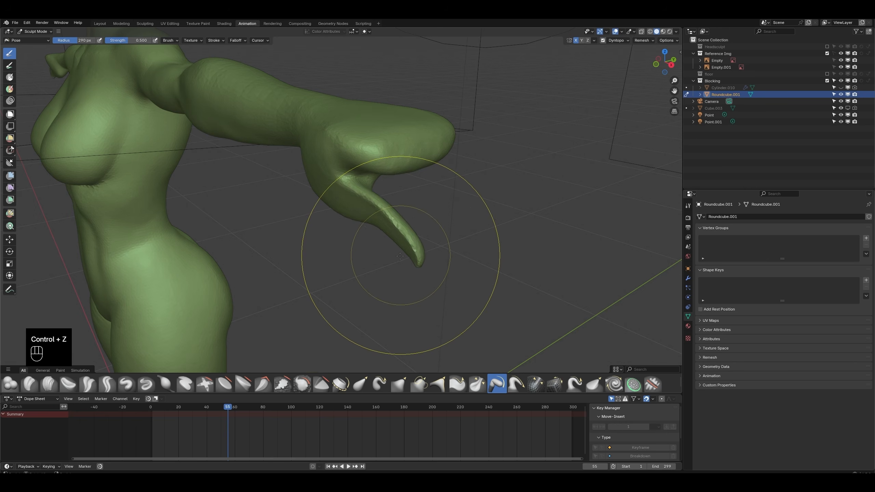
Step: Adjust the thumb's angle at its base with the Pose brush at a 290 px radius
middle_click_drag(371, 274, 410, 292)
mouse_move(367, 273)
middle_mouse_down()
mouse_move(358, 290)
mouse_move(371, 307)
middle_mouse_up()
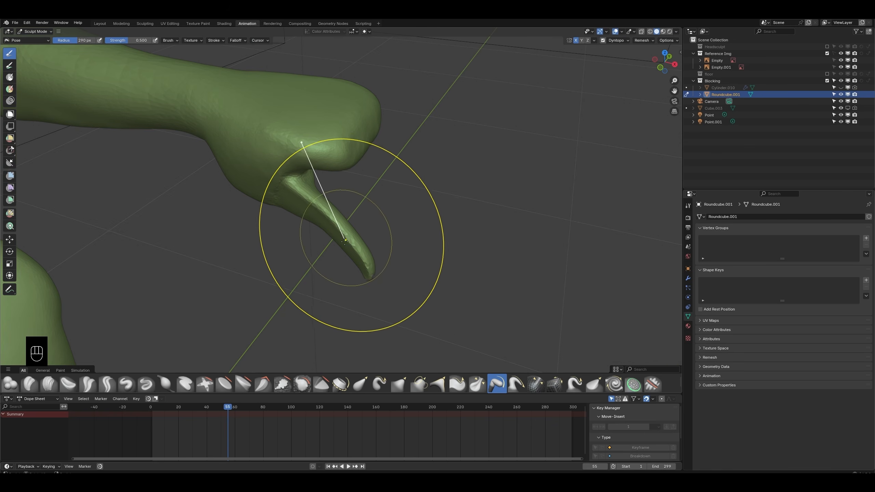
mouse_move(344, 241)
middle_mouse_down()
mouse_move(392, 184)
mouse_move(343, 224)
middle_mouse_up()
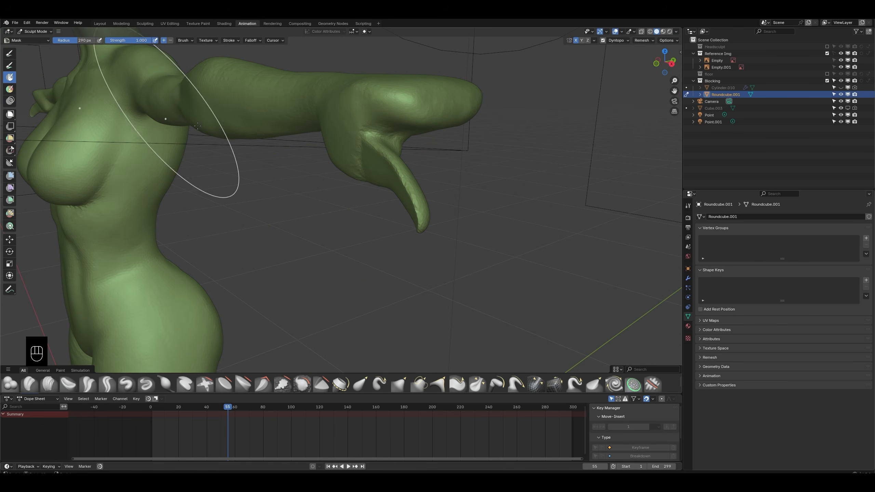
Step: Paint a mask over the whole thumb with the Mask brush at a 134 px radius
key("m")
key("f")
left_click(391, 194)
middle_click_drag(391, 194, 418, 214)
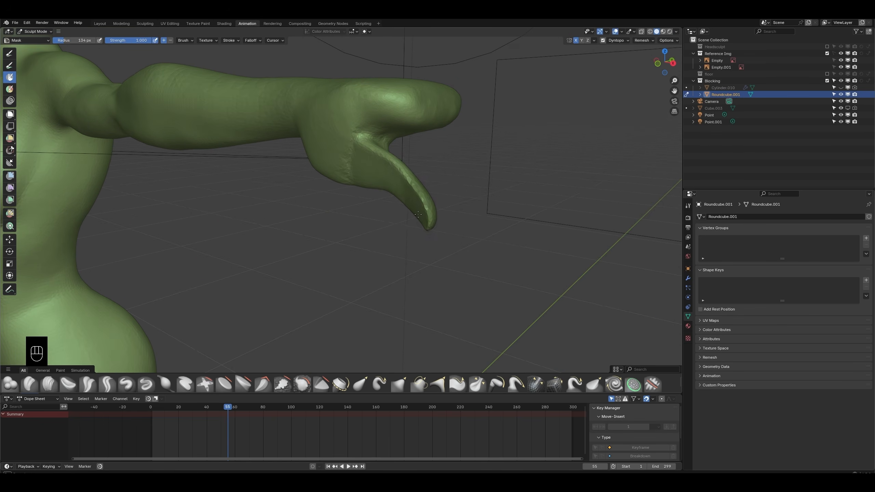
middle_click_drag(386, 186, 415, 207)
mouse_move(410, 187)
left_mouse_down()
mouse_move(344, 153)
mouse_move(339, 138)
left_mouse_up()
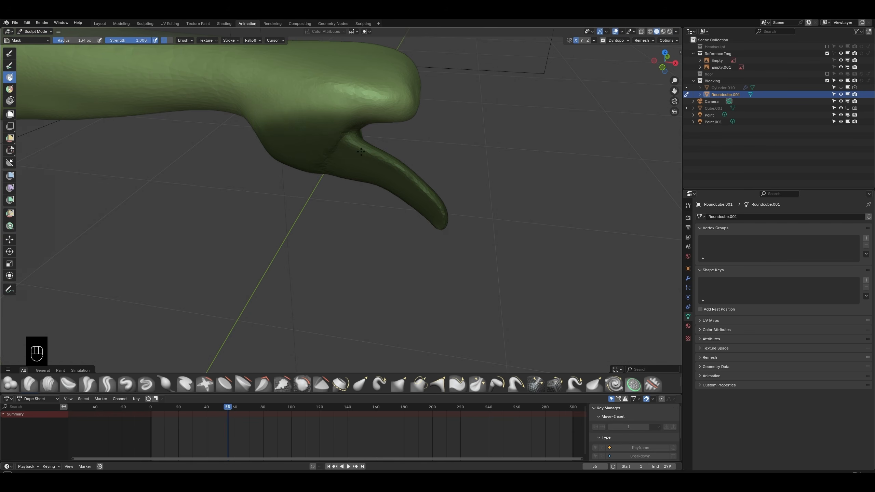
middle_click_drag(389, 173, 334, 150)
middle_click_drag(432, 173, 128, 90)
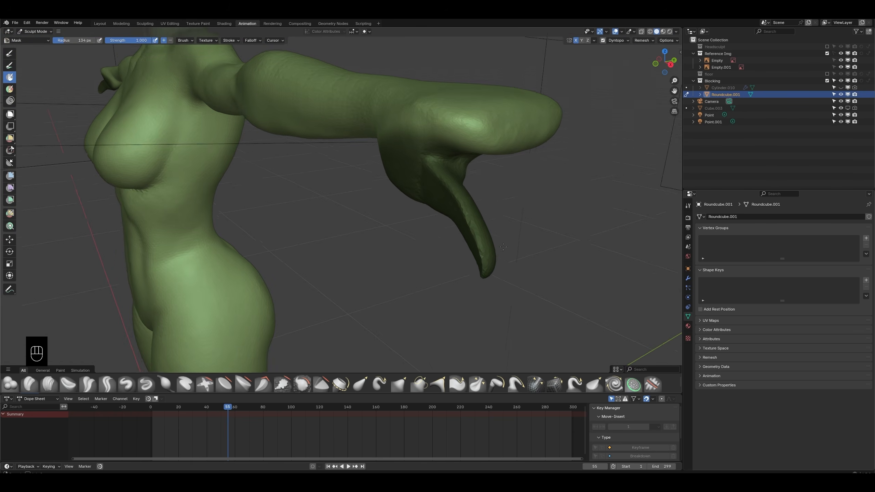
Step: Invert the mask so that only the thumb stays editable
left_click(59, 31)
mouse_move(113, 50)
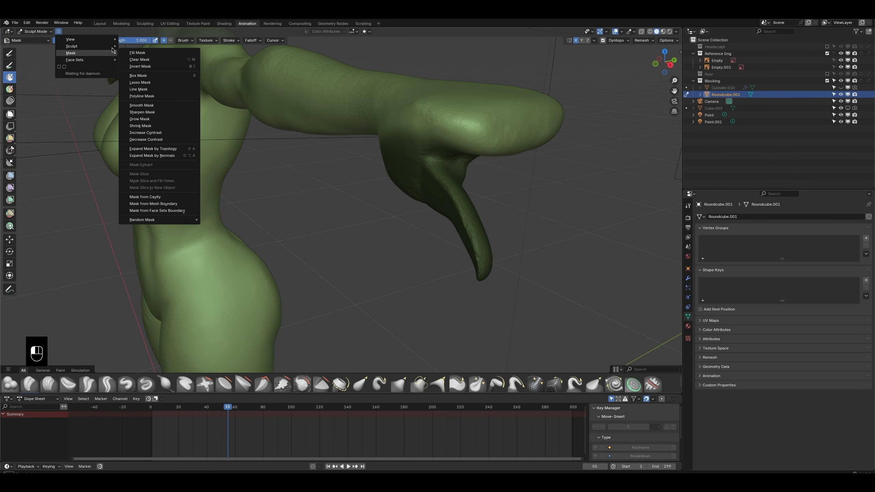
left_click(148, 67)
middle_click_drag(419, 253, 437, 172)
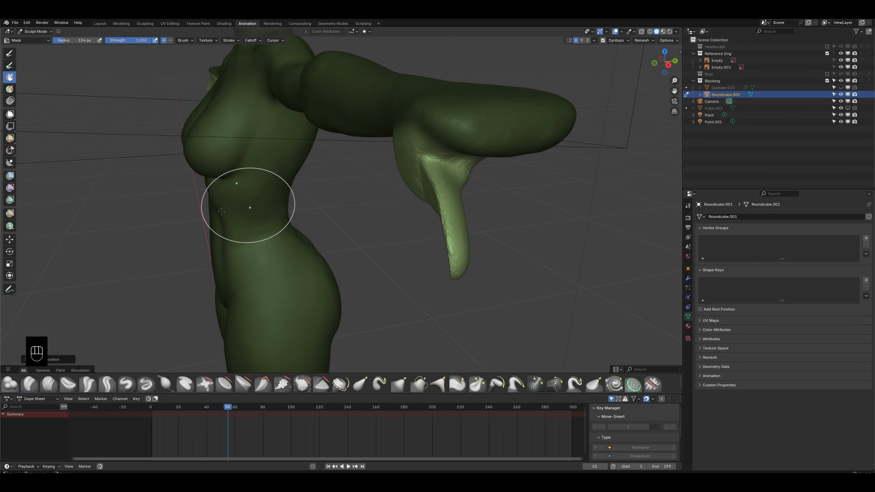
Step: Rotate the unmasked thumb at its base and move it toward the front of the body
left_click(9, 252)
left_click_drag(400, 163, 410, 181)
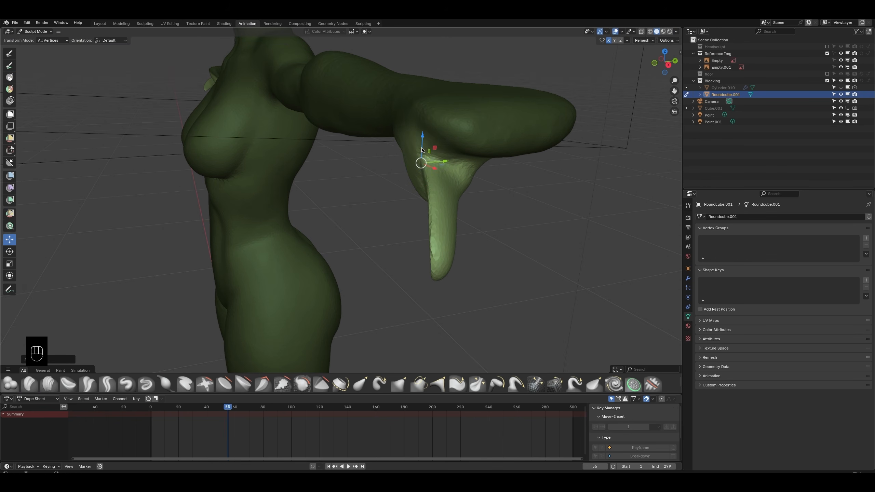
left_click_drag(422, 150, 405, 178)
key("r")
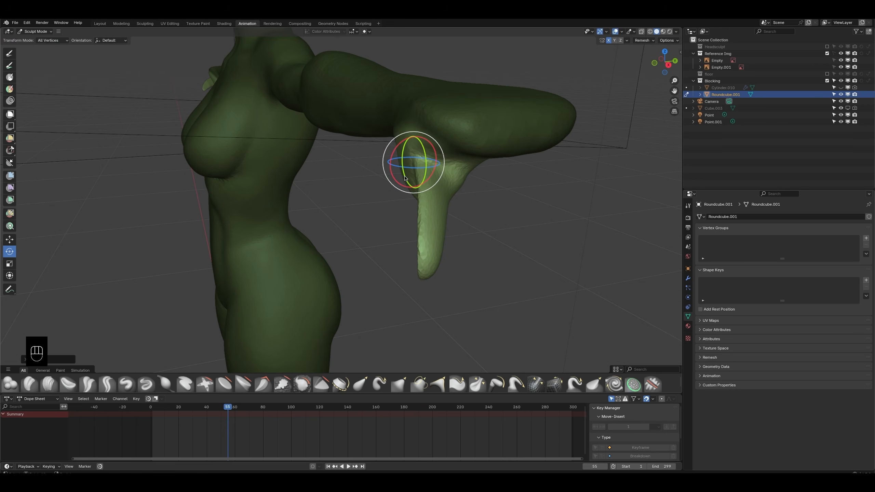
middle_click_drag(405, 178, 198, 194)
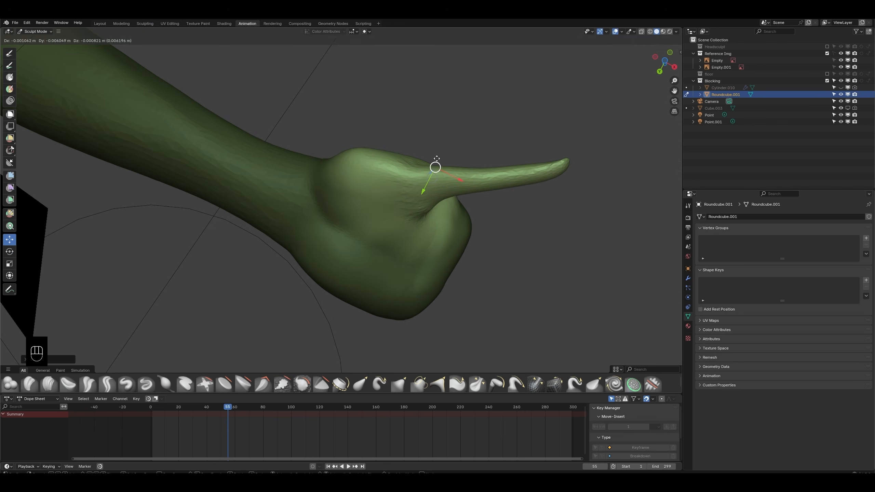
Step: Rotate the thumb further and shift it so its base sits against the palm's thumb-side edge
middle_click_drag(108, 220, 458, 219)
key("r")
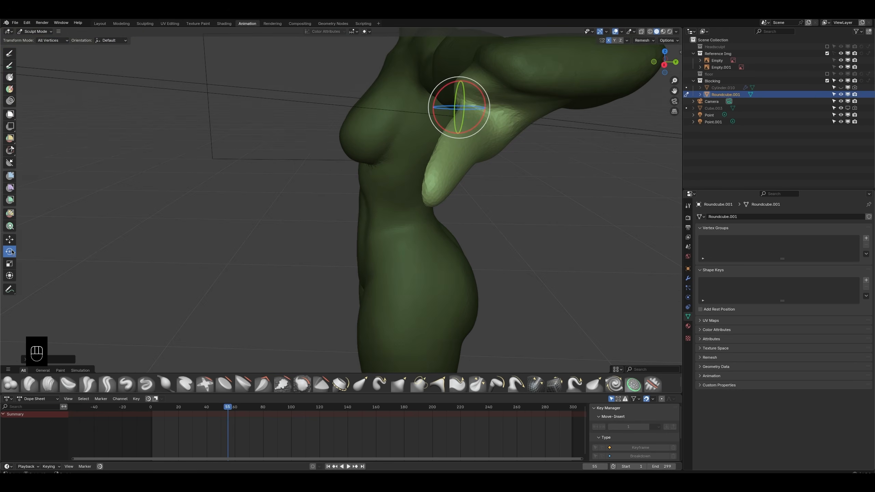
left_click_drag(484, 107, 456, 99)
key("g")
middle_click_drag(456, 99, 462, 132)
Step: Clear the mask from the body
left_click(59, 32)
mouse_move(86, 53)
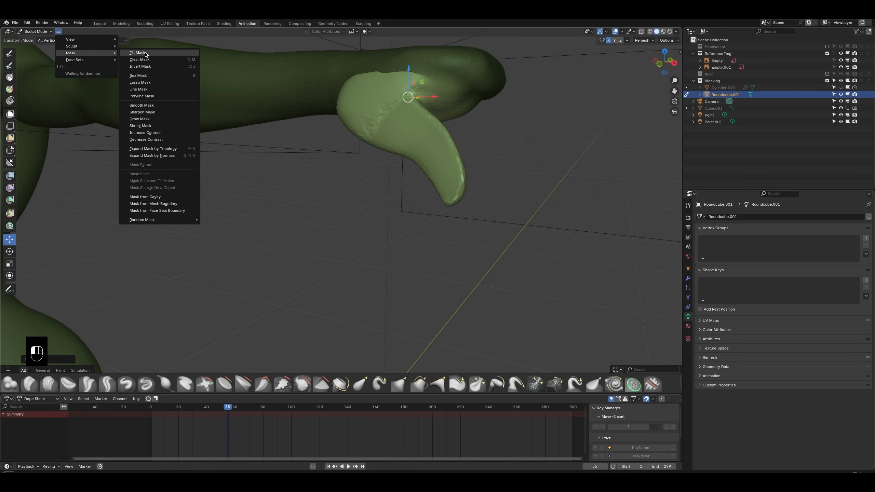
left_click(148, 69)
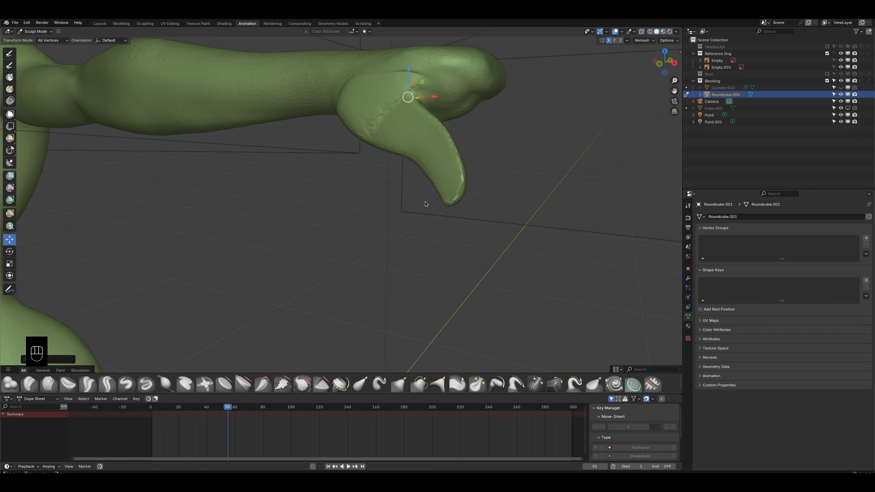
Step: Smooth the crease where the thumb meets the palm using the Smooth brush at 134 px radius and 0.577 strength
middle_click_drag(426, 206, 263, 198)
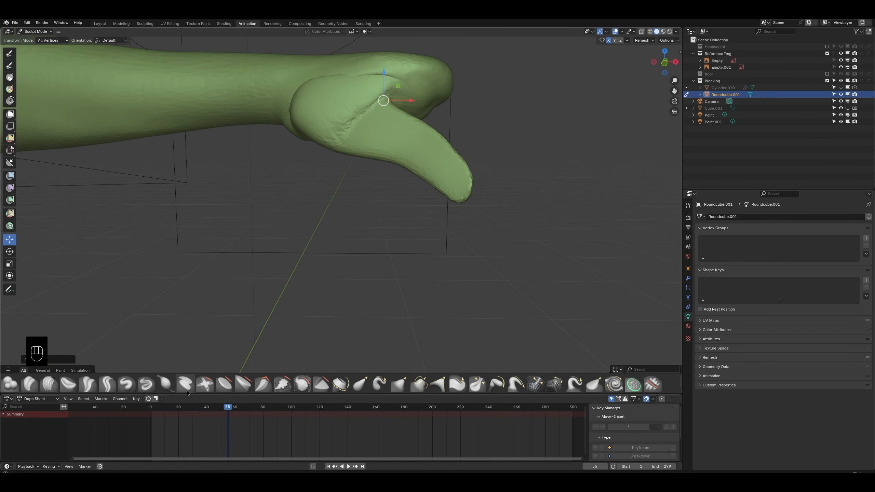
left_click(297, 380)
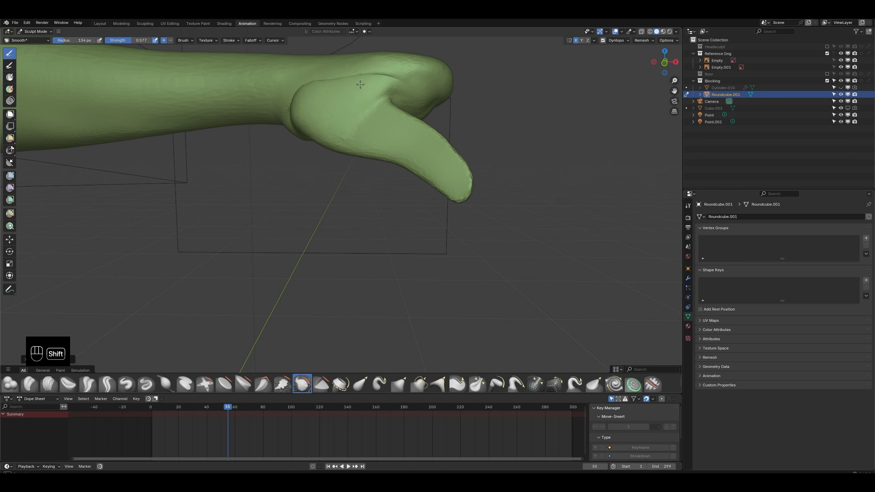
middle_click_drag(360, 84, 334, 76)
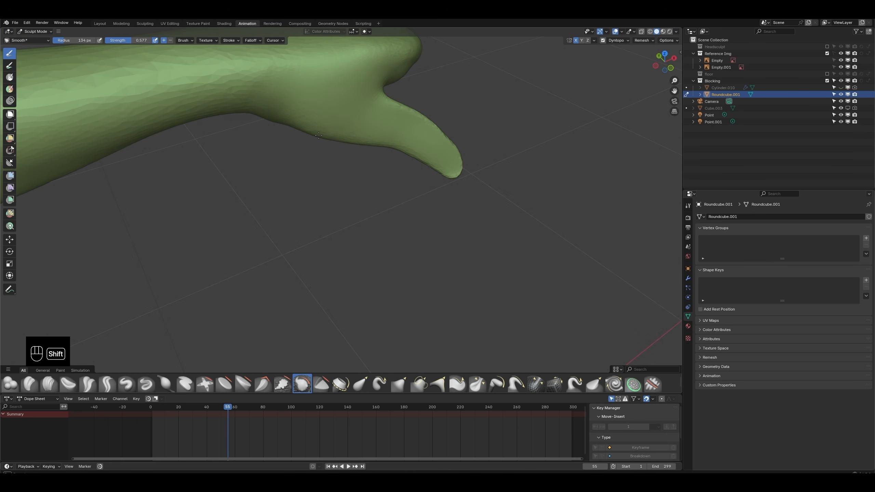
middle_click_drag(453, 157, 268, 160)
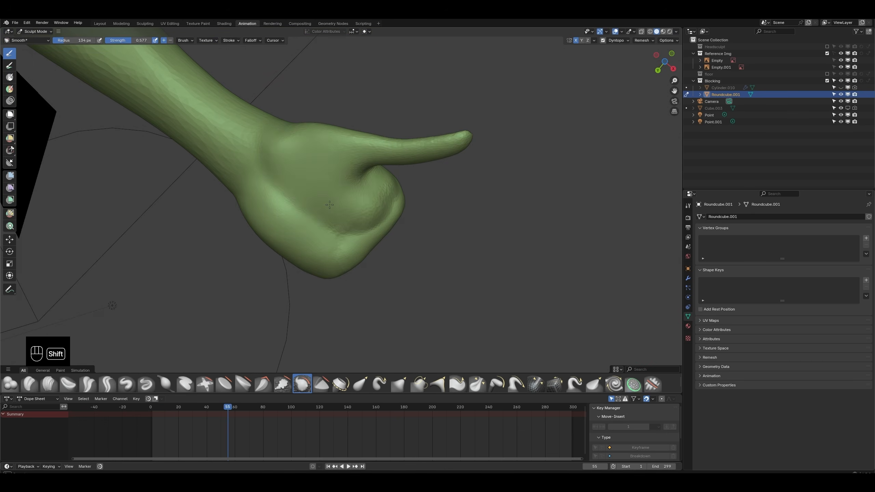
left_click_drag(330, 205, 363, 211, "shift")
mouse_move(365, 206)
middle_mouse_down()
mouse_move(351, 178)
mouse_move(365, 235)
mouse_move(358, 248)
middle_mouse_up()
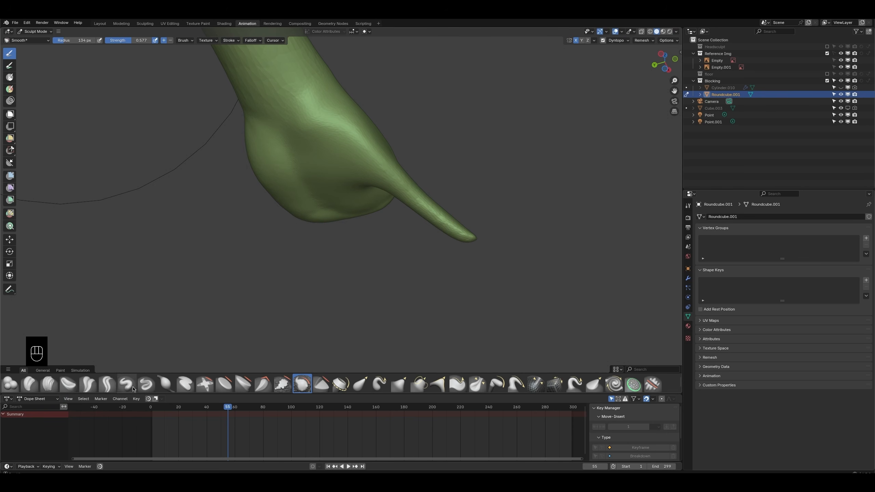
Step: Thicken the thin thumb with the Inflate/Deflate brush at a 194 px radius and 0.500 strength
left_click(165, 384)
middle_click_drag(327, 224, 396, 204)
key("f")
left_click(398, 203)
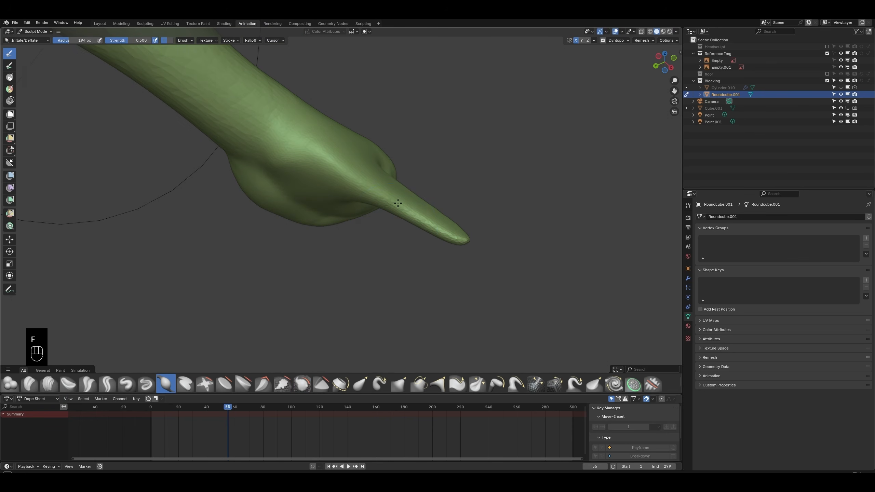
middle_click_drag(433, 228, 358, 273)
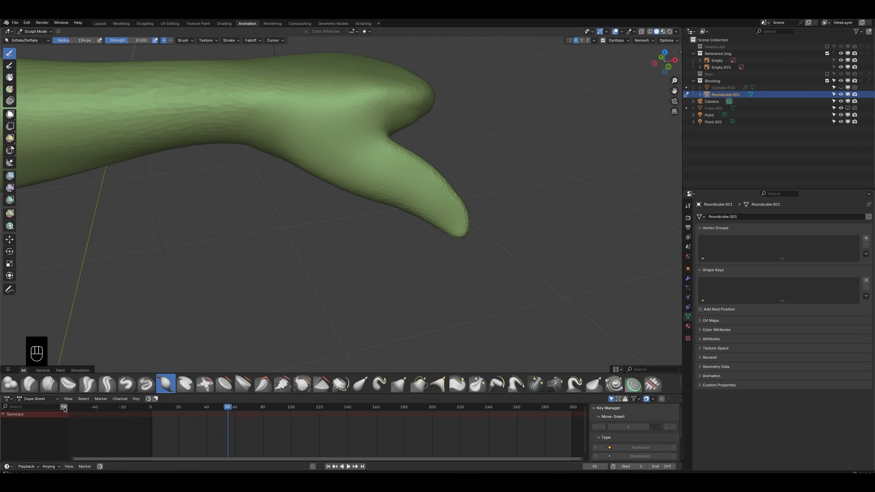
Step: Turn off Dyntopo and reshape the thumb's upper edge and tip with Elastic Grab at an 83 px radius
left_click(360, 383)
key("f")
left_click(420, 172)
key("f")
left_click(445, 166)
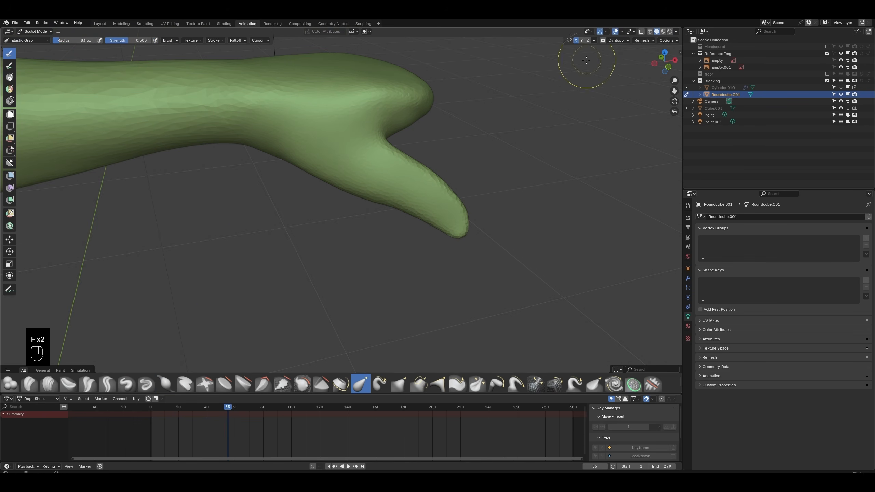
key("ctrl+d")
left_click_drag(426, 169, 460, 231)
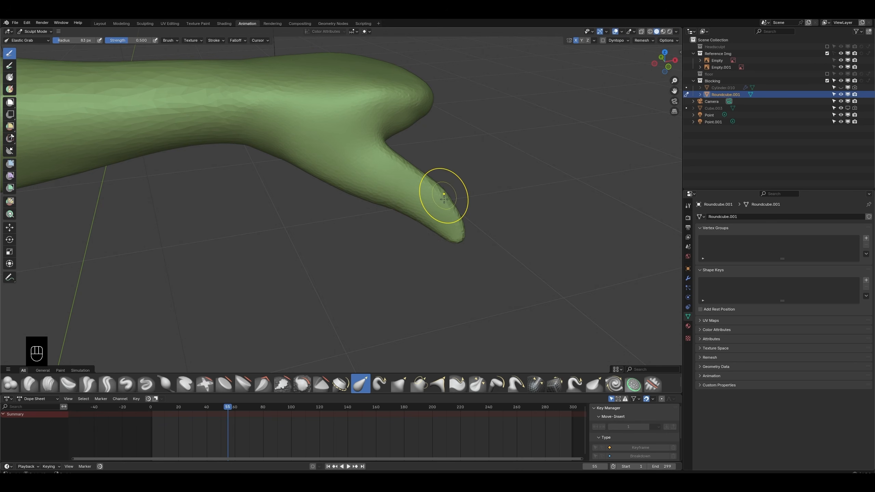
middle_click_drag(444, 199, 447, 199)
middle_click_drag(402, 216, 469, 240)
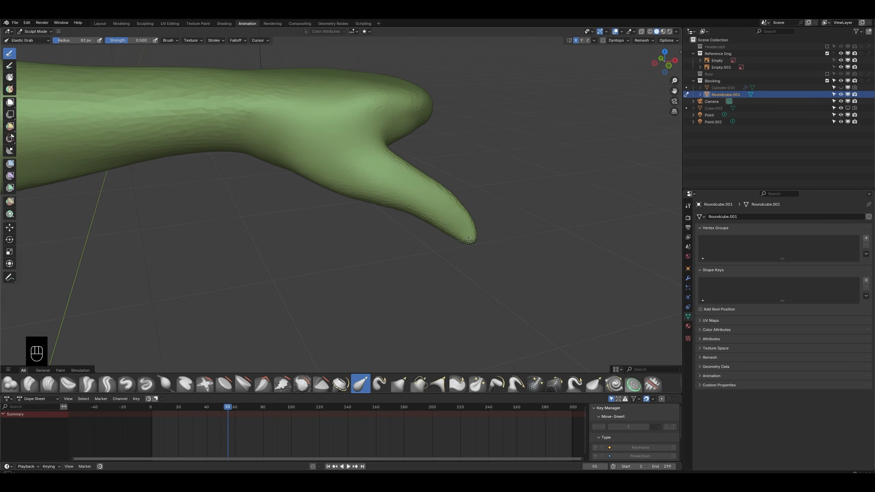
Step: Build up the thumb's base pad on the palm with Clay Strips at 61 px radius, smooth it, and save the file
mouse_move(469, 207)
middle_mouse_down()
mouse_move(427, 138)
mouse_move(458, 162)
mouse_move(374, 210)
mouse_move(348, 192)
middle_mouse_up()
left_click(49, 382)
middle_click_drag(293, 236, 299, 255)
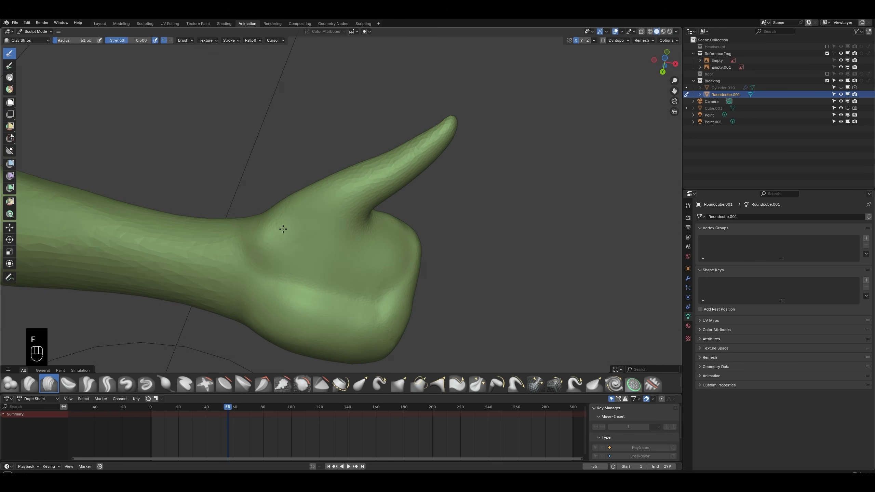
mouse_move(300, 255)
left_mouse_down()
mouse_move(315, 212)
mouse_move(331, 255)
mouse_move(265, 239)
mouse_move(356, 251)
left_mouse_up()
middle_click_drag(325, 248, 255, 224)
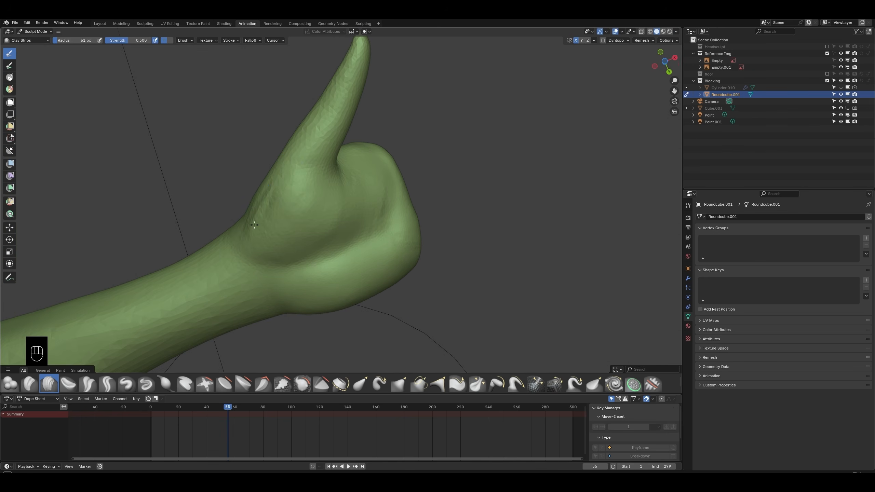
left_click_drag(318, 240, 379, 204, "shift")
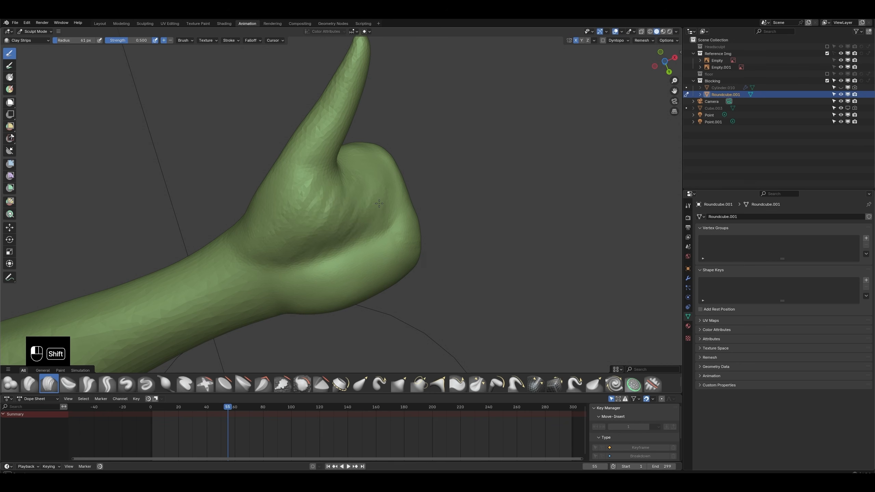
middle_click_drag(349, 182, 261, 145)
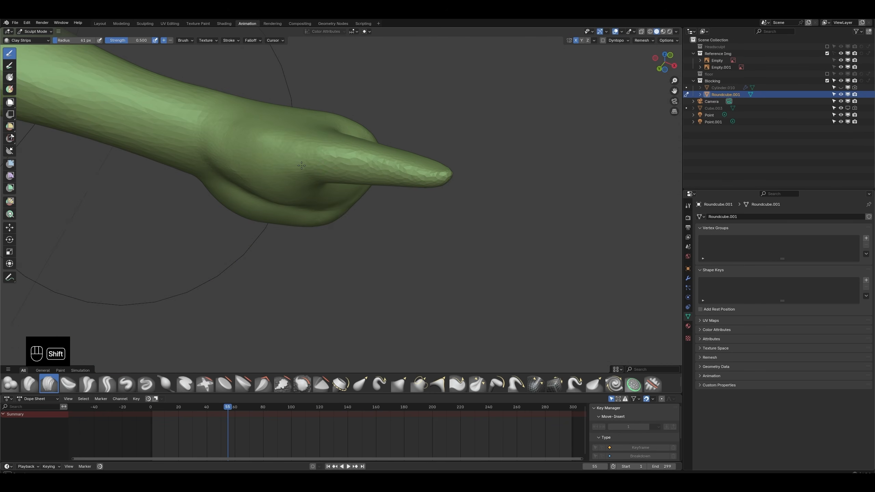
middle_click_drag(302, 166, 288, 139)
key("ctrl+s")
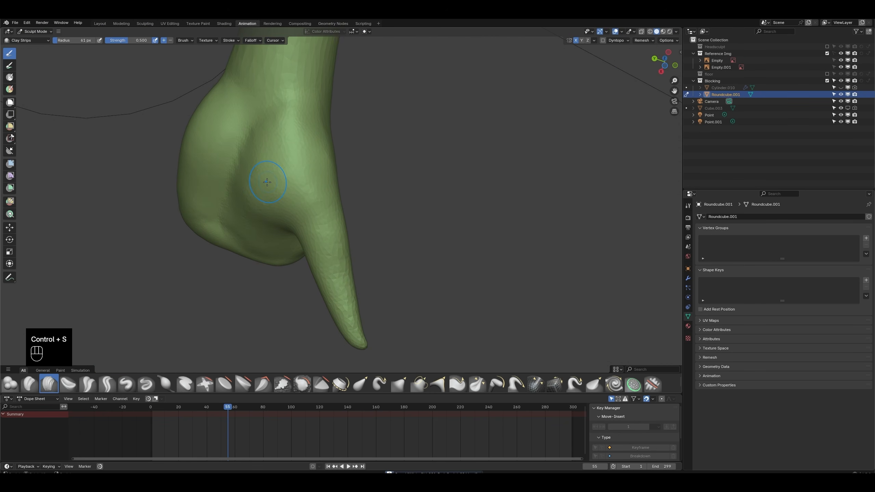
Step: Refine the thumb's lower edge with Elastic Grab at an 83 px radius and save the file
middle_click_drag(267, 186, 357, 244)
key("f")
left_click(372, 245)
left_click(360, 383)
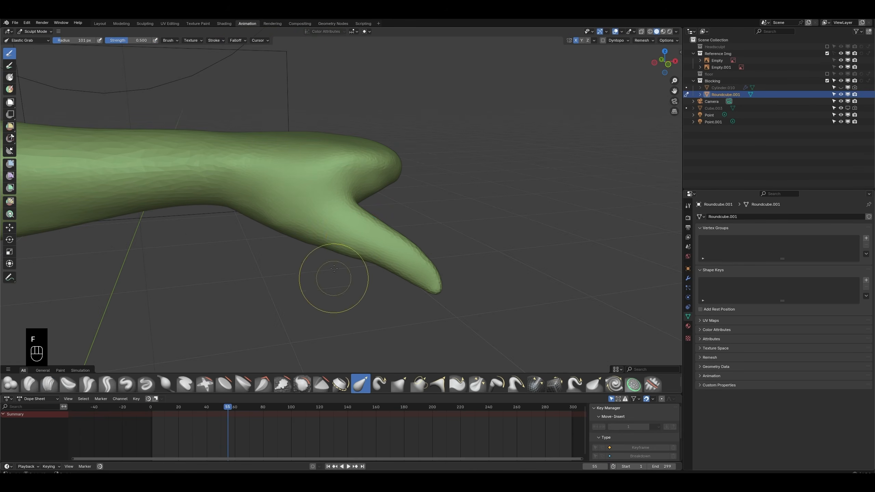
key("f")
left_click(379, 255)
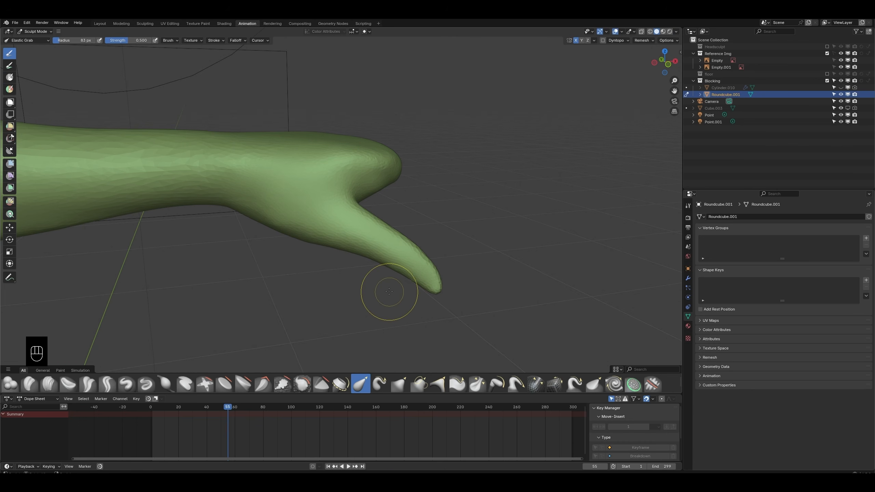
key("ctrl+s")
mouse_move(388, 289)
middle_mouse_down()
mouse_move(389, 252)
mouse_move(409, 253)
mouse_move(351, 265)
middle_mouse_up()
key("ctrl+s")
middle_click_drag(341, 322, 381, 275)
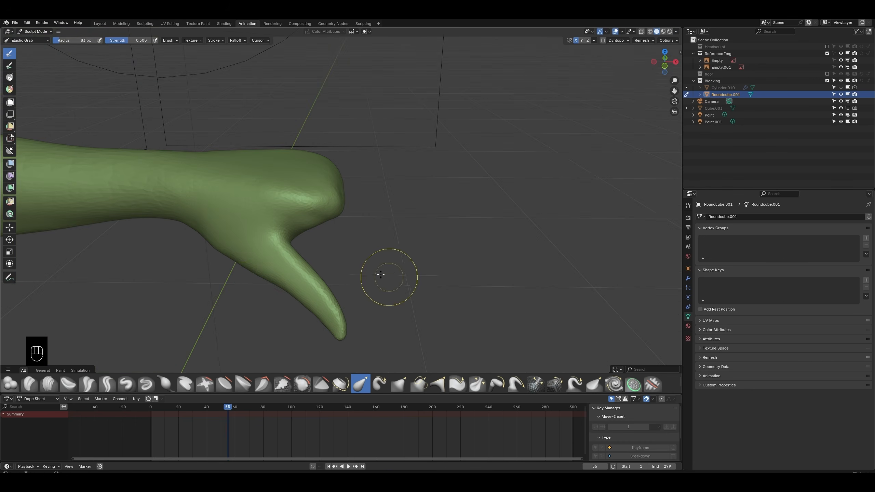
Step: Rotate the thumb up toward the front reference outline with the Pose brush at a 322 px radius
key("KP_1")
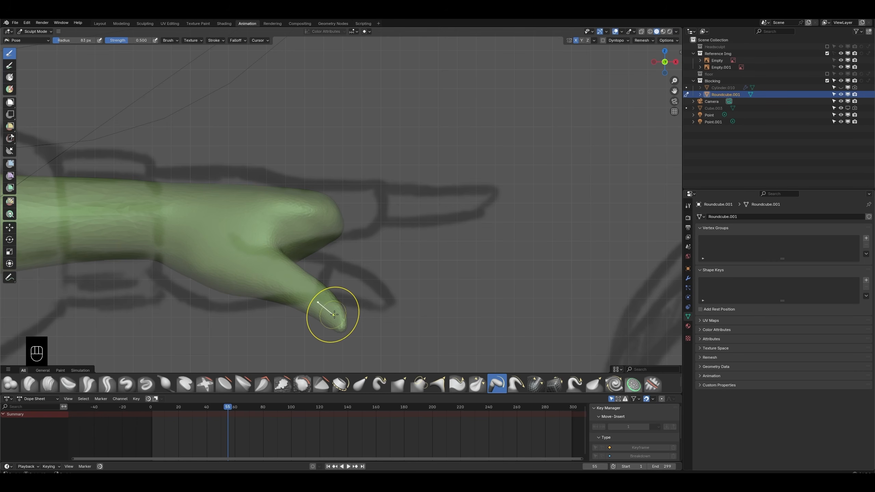
key("f")
key("f")
key("f")
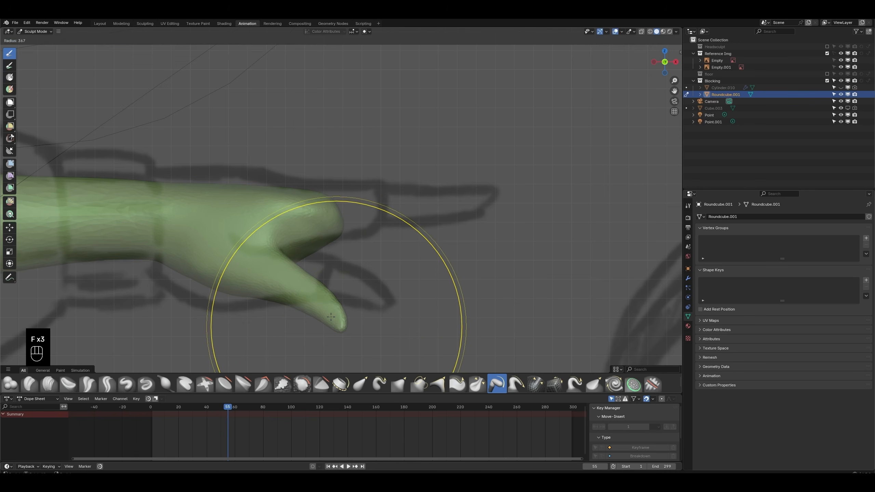
left_click(329, 317)
left_click_drag(329, 318, 373, 297)
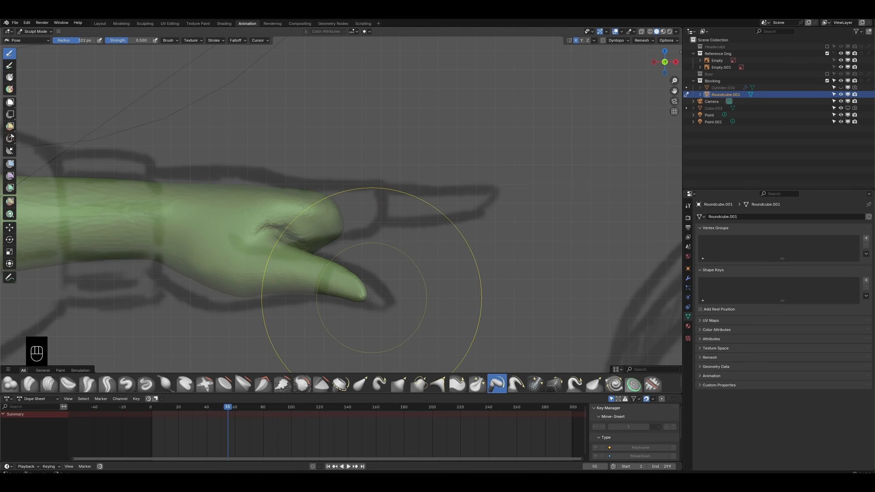
Step: Stretch the thumb tip to the reference outline with Elastic Grab, smooth the crease at the thumb's base, and save the file
left_click(361, 384)
key("f")
left_click(303, 255)
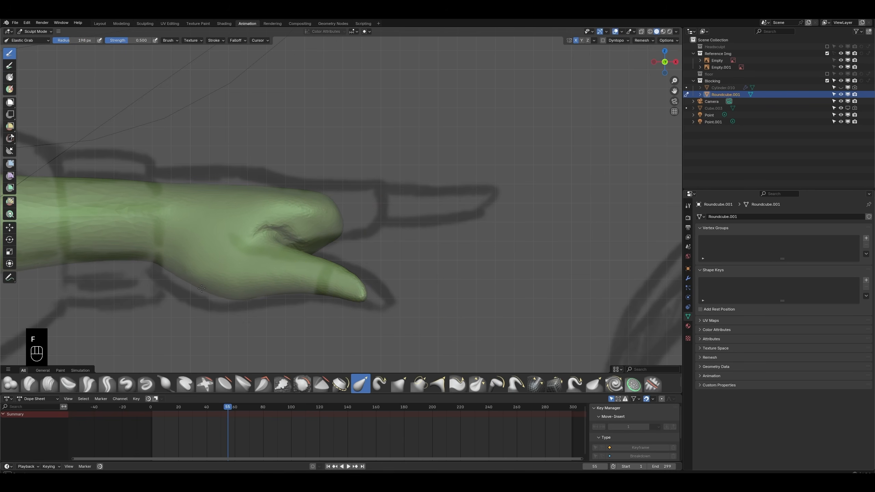
left_click_drag(363, 295, 386, 301)
key("f")
left_click(264, 241, "shift")
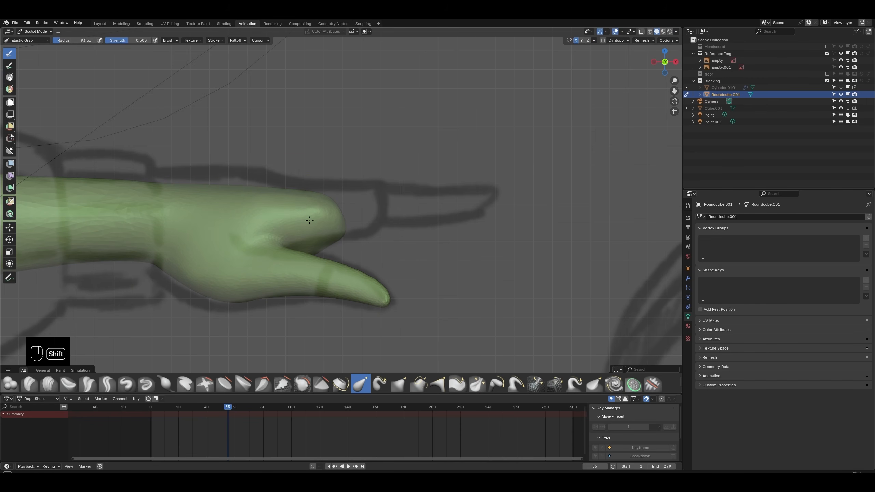
mouse_move(310, 220)
middle_mouse_down()
mouse_move(303, 201)
mouse_move(409, 238)
mouse_move(371, 260)
mouse_move(362, 302)
mouse_move(375, 231)
mouse_move(338, 159)
mouse_move(390, 194)
mouse_move(344, 272)
middle_mouse_up()
key("ctrl+s")
Step: Mask four round finger spots across the palm's front end with the Mask brush at a 50 px radius
left_click(11, 69)
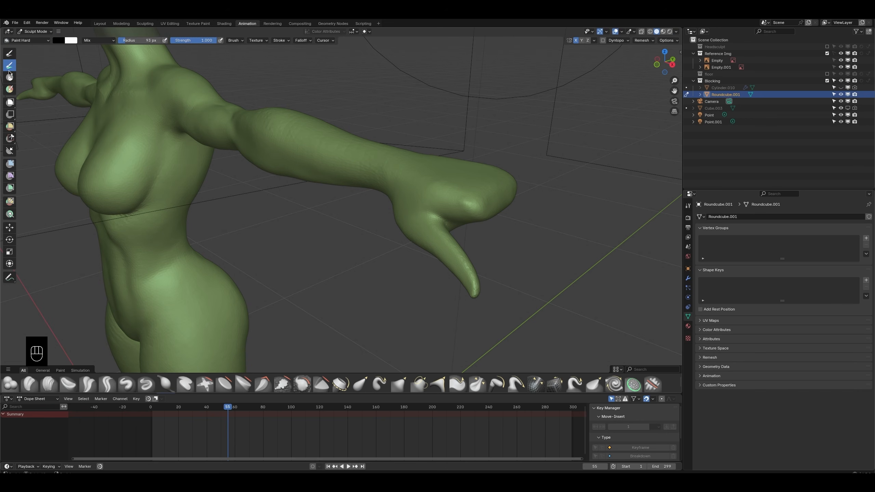
left_click(11, 76)
key("f")
left_click(427, 230)
mouse_move(434, 226)
middle_mouse_down()
mouse_move(416, 208)
mouse_move(445, 199)
mouse_move(433, 221)
mouse_move(425, 210)
middle_mouse_up()
left_click(419, 214)
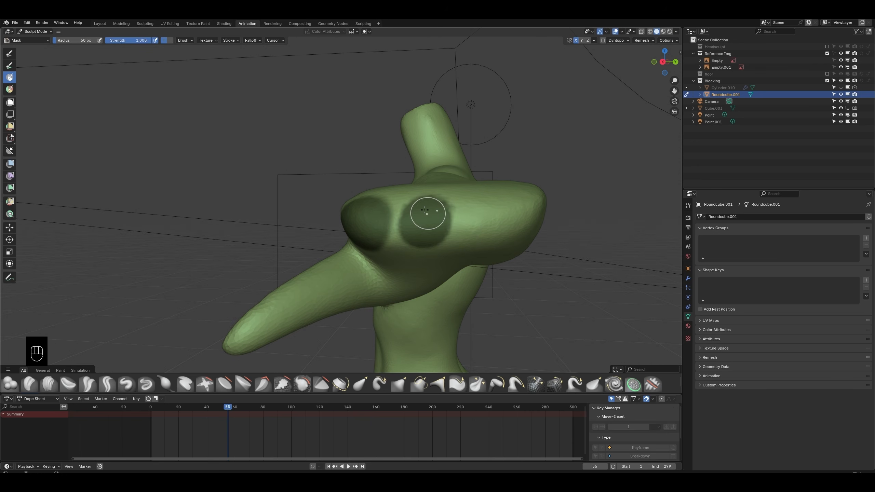
key("ctrl+z")
left_click(477, 226)
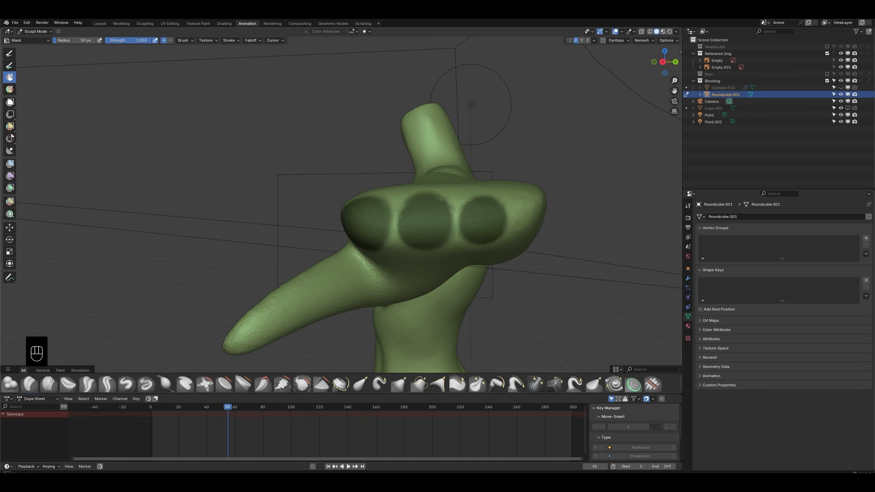
left_click(531, 236)
mouse_move(494, 229)
middle_mouse_down()
mouse_move(530, 236)
mouse_move(510, 216)
mouse_move(488, 220)
middle_mouse_up()
Step: Invert the mask and pull the four unmasked spots outward into fingers with the Move tool
left_click(59, 31)
mouse_move(86, 53)
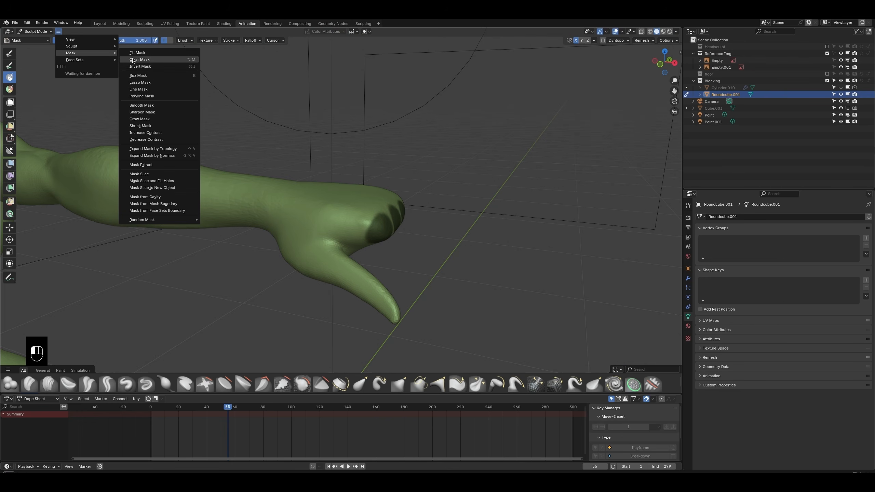
left_click(149, 66)
middle_click_drag(396, 221, 440, 233)
left_click(10, 228)
left_click_drag(437, 227, 515, 321)
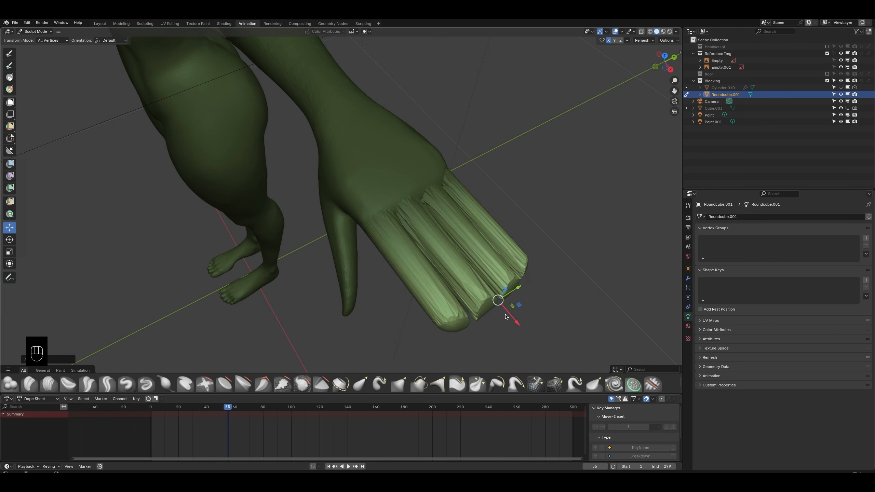
Step: Adjust the length and alignment of the four extruded fingers with the Move tool
middle_click_drag(514, 320, 458, 318)
middle_click_drag(458, 319, 435, 307, "shift")
left_click_drag(432, 315, 424, 335)
middle_click_drag(424, 334, 469, 281)
left_click_drag(482, 211, 488, 214)
middle_click_drag(489, 220, 418, 274)
mouse_move(456, 186)
middle_mouse_down("shift")
mouse_move(413, 236)
mouse_move(424, 295)
mouse_move(431, 244)
mouse_move(408, 300)
middle_mouse_up("shift")
Step: Try to pose the little finger with the Pose brush at a 234 px radius
left_click(496, 384)
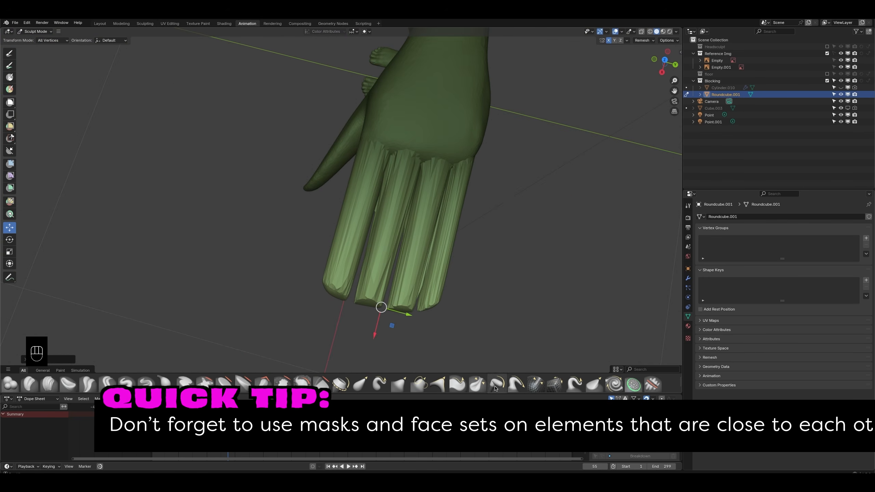
key("f")
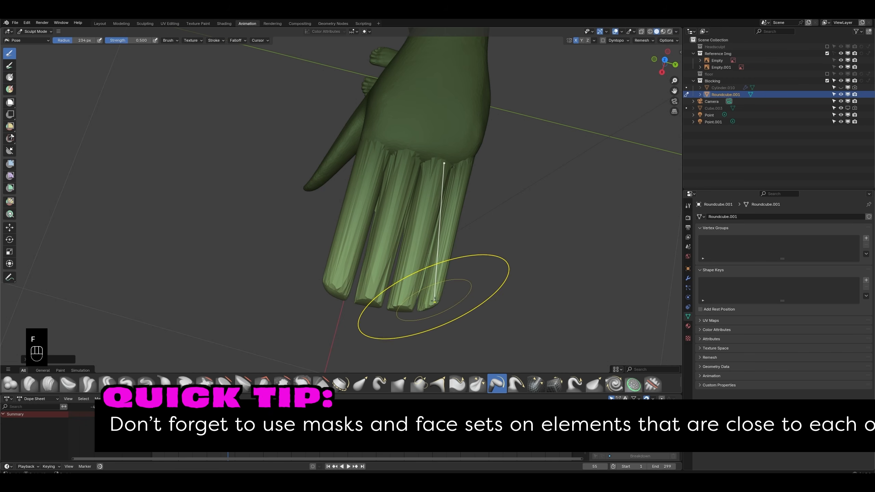
left_click_drag(435, 295, 441, 299)
key("ctrl+z")
Step: Turn on Dyntopo and smooth the stretched surfaces of the four fingers using the Clay Strips brush's smoothing mode
mouse_move(400, 270)
middle_mouse_down()
mouse_move(421, 229)
mouse_move(88, 336)
middle_mouse_up()
left_click(49, 383)
key("ctrl+d")
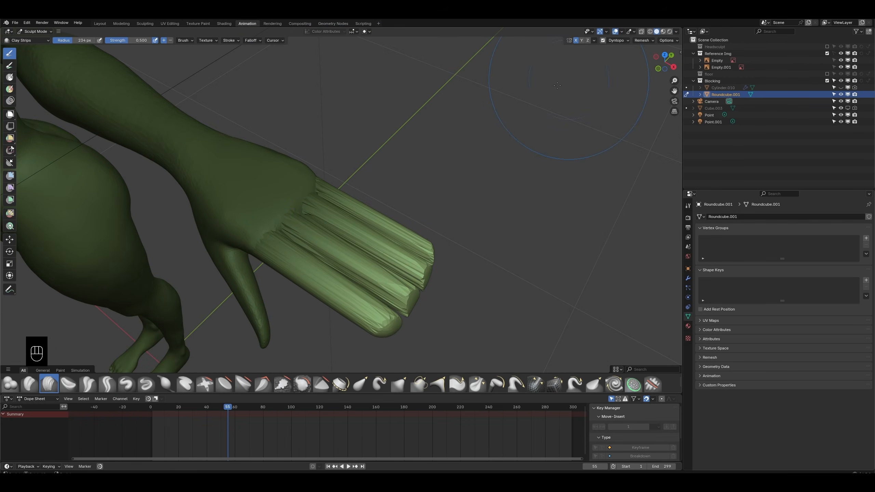
middle_click_drag(401, 266, 386, 213)
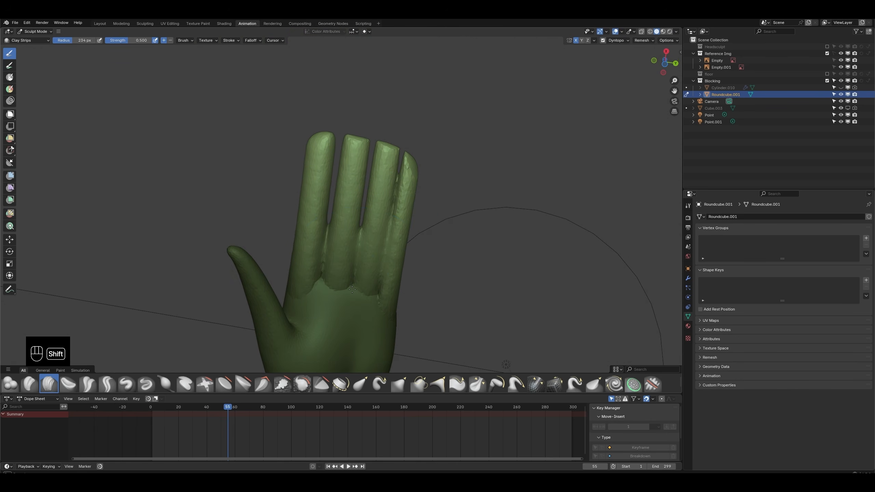
Step: Clear the mask and smooth the transition between the fingers and the palm
left_click(59, 32)
mouse_move(102, 55)
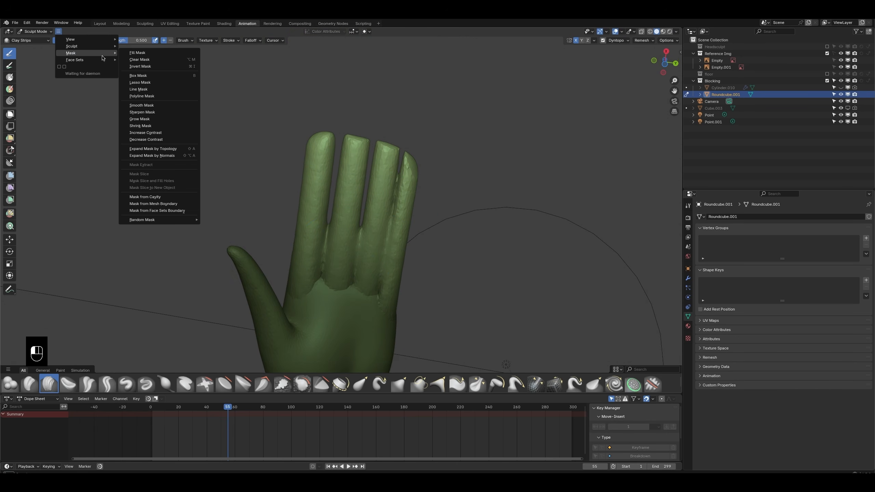
left_click(157, 60)
middle_click_drag(372, 298, 362, 331)
left_click_drag(332, 248, 374, 203, "shift")
middle_click_drag(374, 203, 317, 217)
Step: Turn off Dyntopo and push the gaps between the index, middle and ring fingers toward the palm with Elastic Grab at 120 px radius
left_click(360, 384)
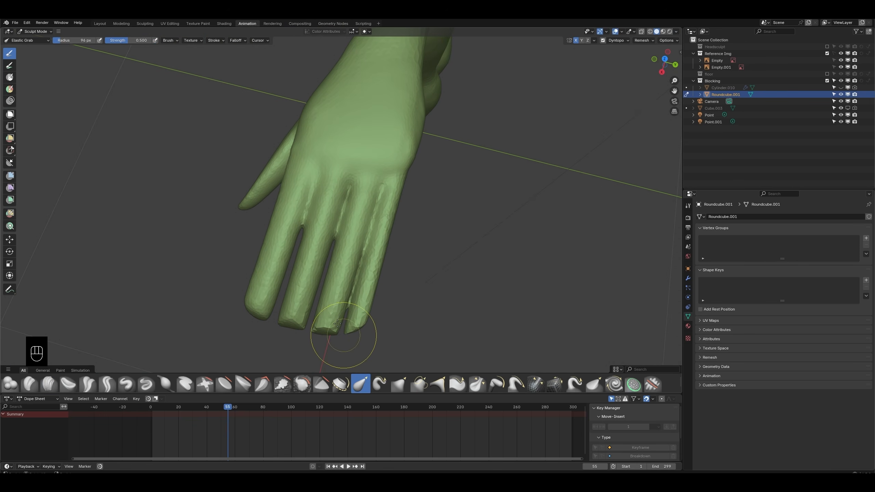
left_click_drag(299, 227, 303, 210)
key("ctrl+z")
middle_click_drag(299, 211, 260, 249, "ctrl")
middle_click_drag(260, 249, 282, 251, "shift")
key("f")
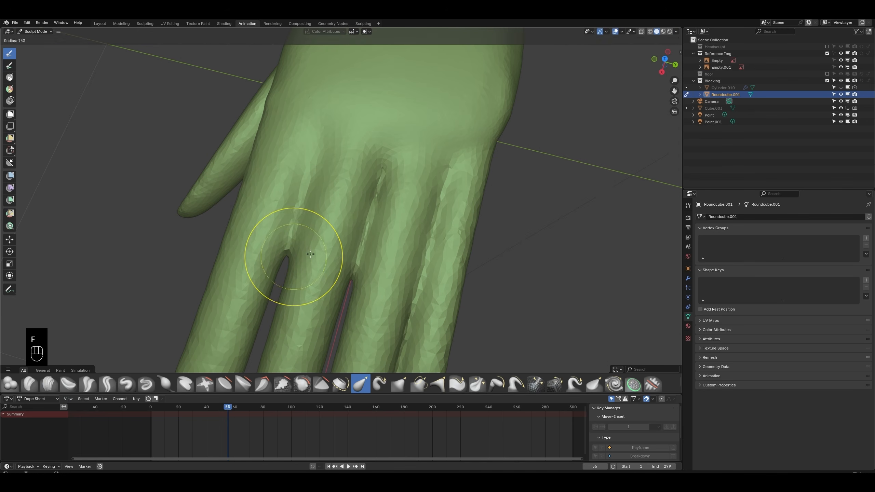
left_click(284, 249)
key("f")
left_click(278, 210)
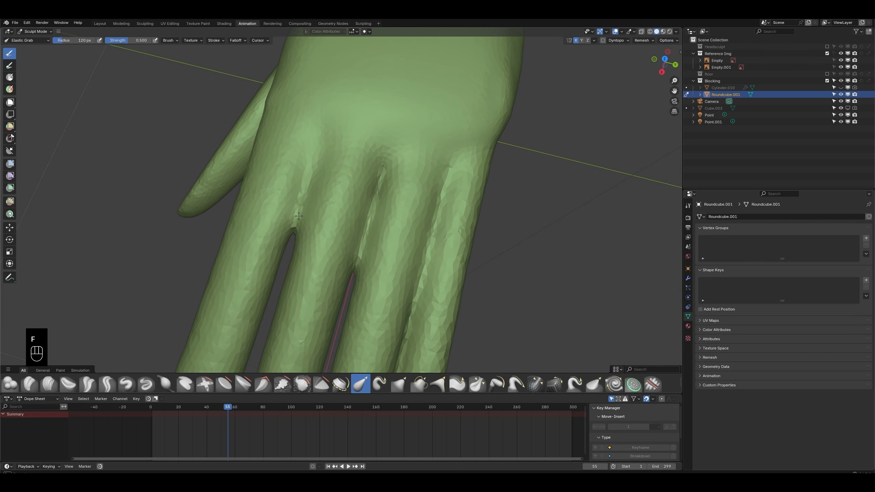
left_click_drag(295, 225, 314, 155)
mouse_move(314, 154)
middle_mouse_down("ctrl")
mouse_move(344, 176)
mouse_move(366, 219)
middle_mouse_up("ctrl")
left_click_drag(365, 218, 379, 173)
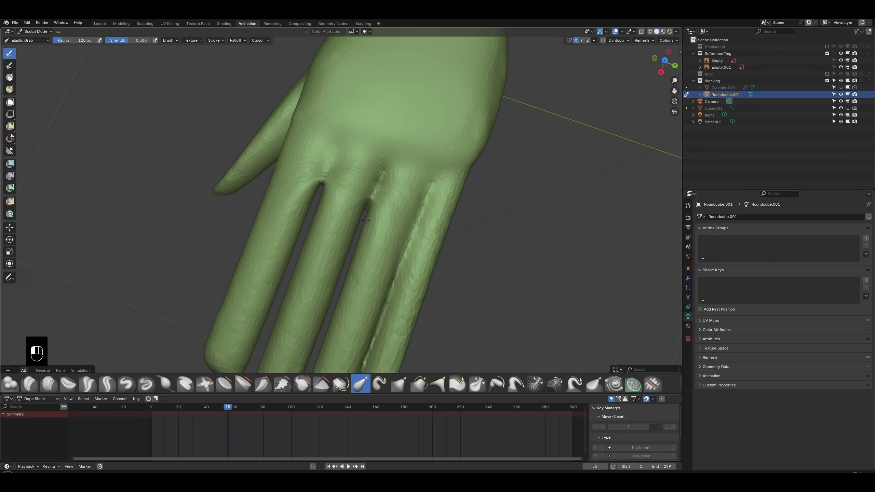
middle_click_drag(383, 217, 313, 274, "shift")
Step: Open and deepen the gap between the ring and little fingers with Elastic Grab at a 102 px radius, keeping Dyntopo off
key("ctrl+z")
key("ctrl+z")
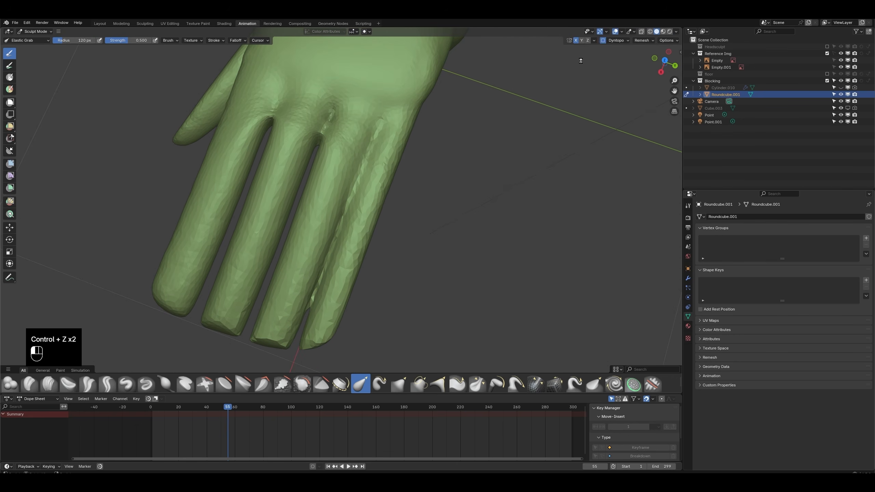
mouse_move(309, 305)
left_mouse_down()
mouse_move(364, 175)
mouse_move(337, 184)
mouse_move(371, 122)
left_mouse_up()
key("f")
left_click(307, 306)
key("ctrl+z")
key("ctrl+z")
left_click(603, 40)
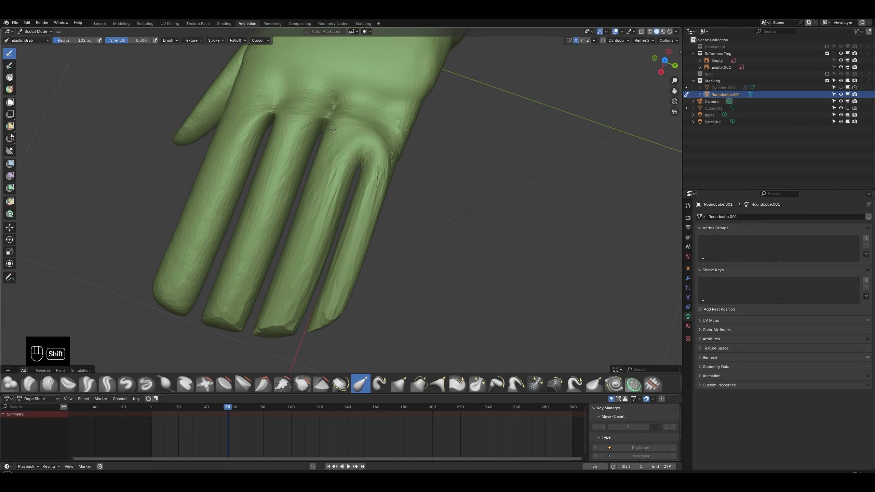
Step: Round the fingertips and smooth the fingers on both sides of the hand
mouse_move(358, 138)
middle_mouse_down()
mouse_move(340, 150)
mouse_move(371, 146)
mouse_move(367, 110)
mouse_move(274, 263)
middle_mouse_up()
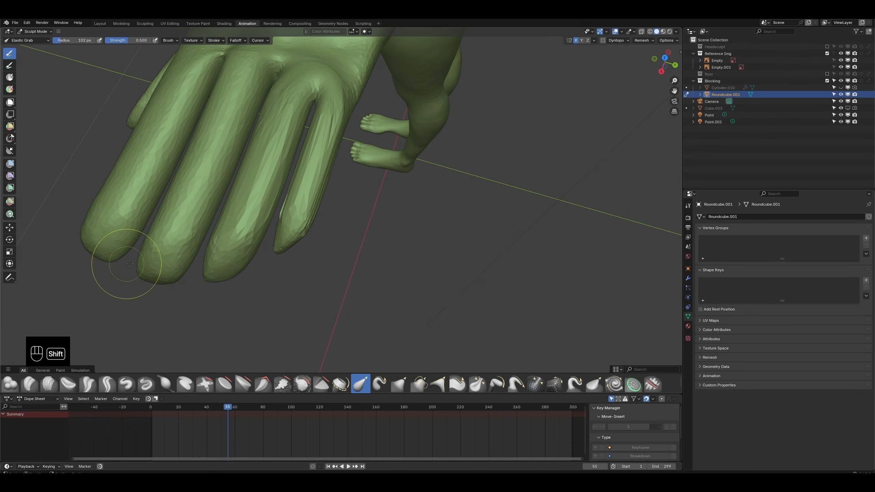
middle_click_drag(118, 263, 252, 129)
left_click_drag(252, 129, 146, 168, "shift")
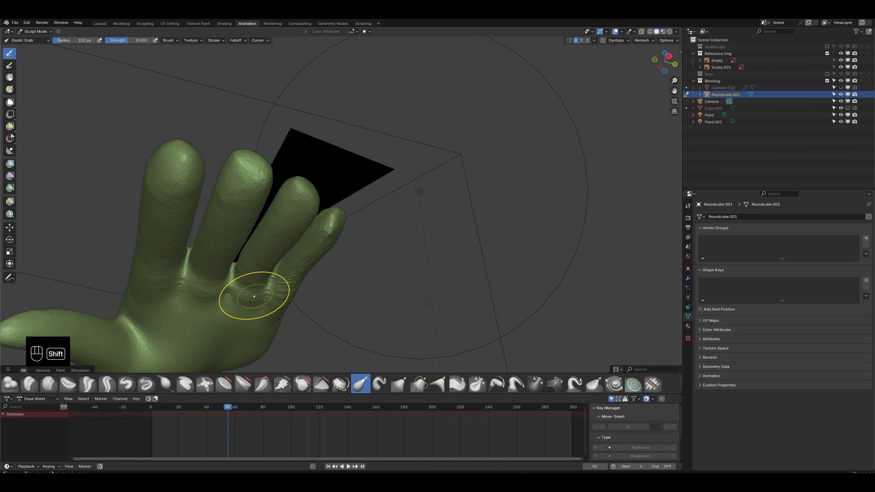
middle_click_drag(254, 296, 229, 110, "shift")
Step: Build up the knuckle area behind the little and ring fingers with Clay Strips at a 56 px radius
left_click(49, 383)
mouse_move(242, 155)
middle_mouse_down("shift")
mouse_move(207, 172)
mouse_move(235, 241)
mouse_move(256, 141)
mouse_move(326, 174)
middle_mouse_up("shift")
key("f")
left_click(308, 174)
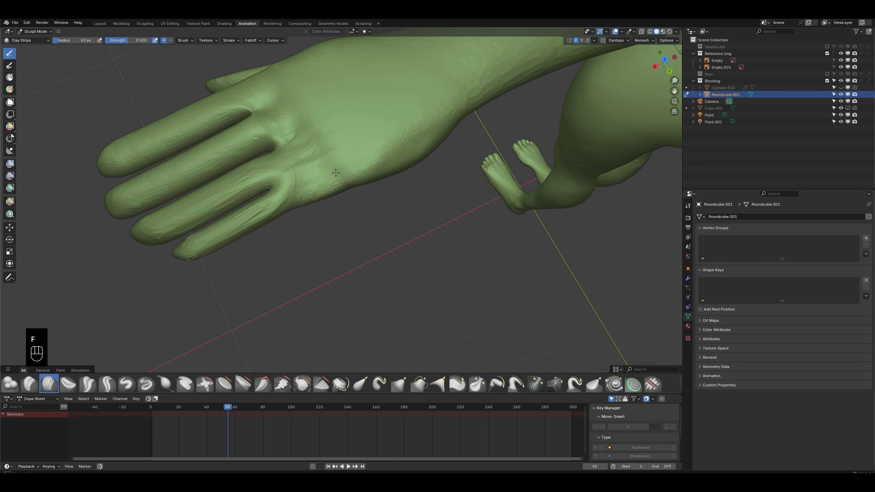
scroll(336, 173, "up", 2)
key("f")
left_click(329, 167)
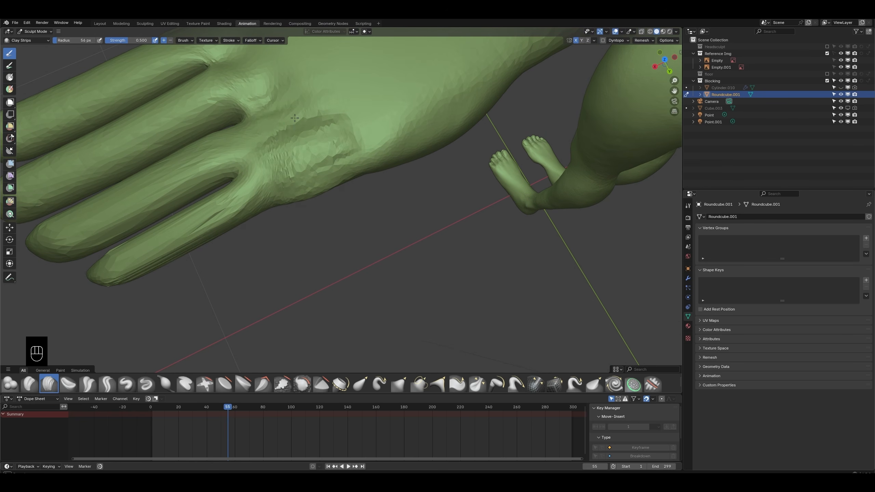
middle_click_drag(295, 118, 296, 167)
left_click_drag(301, 146, 246, 102)
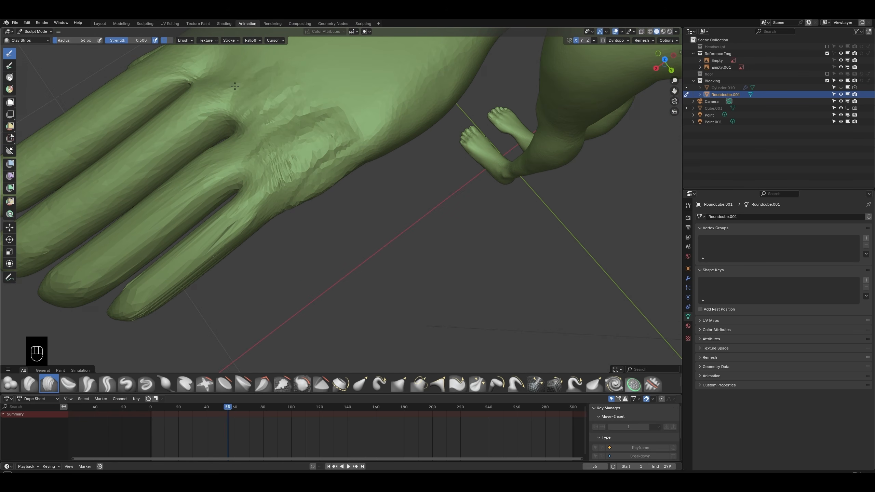
Step: Set the Clay Strips radius to 190 px and undo the last change to the back of the hand
key("f")
left_click(293, 127)
key("ctrl+z")
scroll(310, 145, "down", 5)
mouse_move(310, 145)
middle_mouse_down("shift")
mouse_move(320, 159)
mouse_move(347, 94)
middle_mouse_up("shift")
middle_click_drag(297, 198, 325, 241)
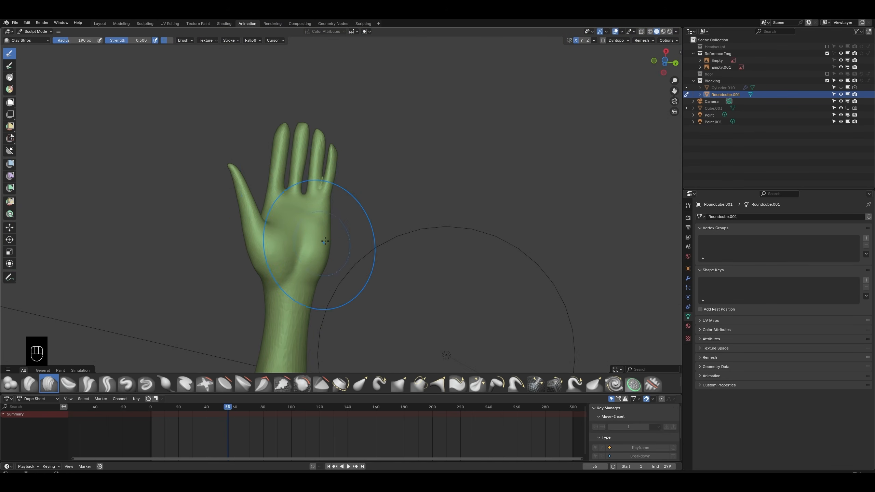
Step: Deepen the palm-side gap between the ring and little fingers with Elastic Grab at a 77 px radius
middle_click_drag(316, 212, 317, 219)
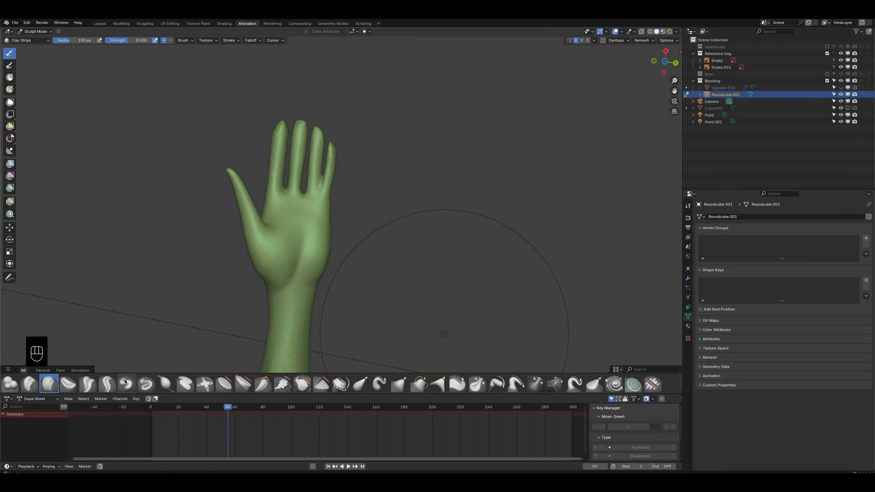
left_click(360, 384)
key("f")
left_click(379, 199)
middle_click_drag(365, 197, 346, 164, "ctrl")
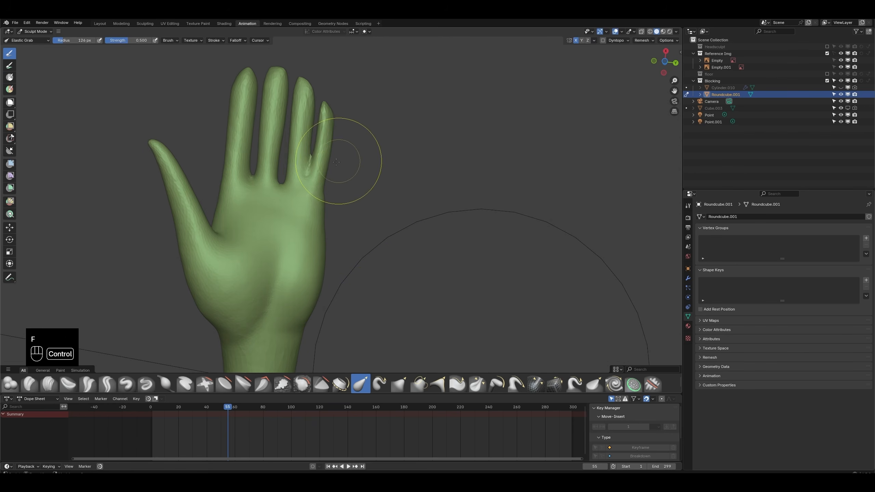
key("ctrl+z")
key("f")
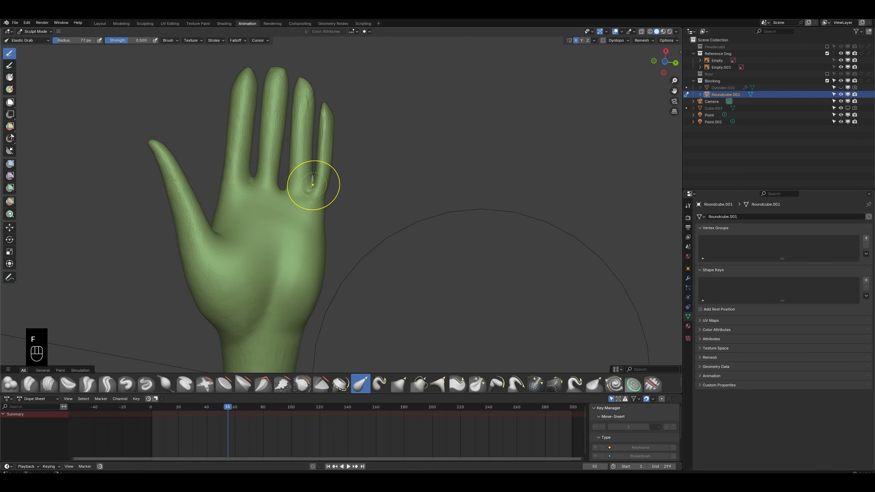
left_click(316, 204)
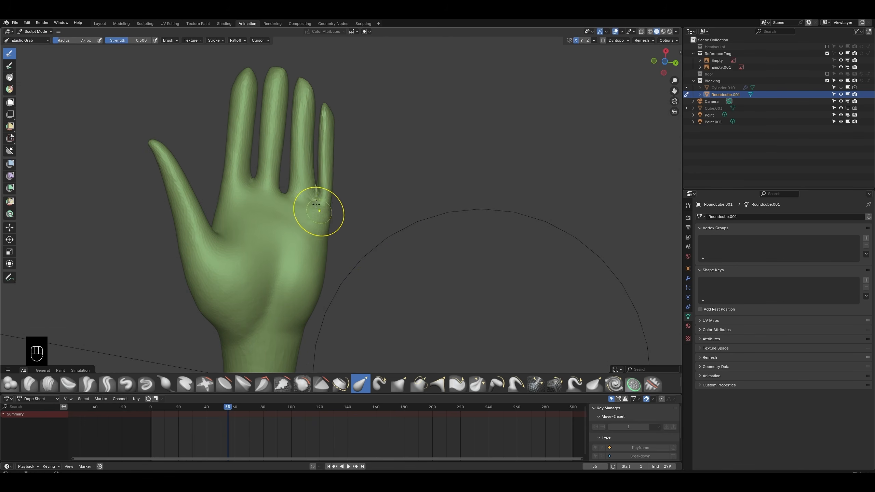
Step: Try refining the base of the little-finger gap with Elastic Grab at a 43 px radius and undo the last two strokes
key("f")
left_click(282, 174)
key("ctrl+z")
key("ctrl+z")
mouse_move(312, 186)
middle_mouse_down("shift")
mouse_move(327, 182)
mouse_move(331, 161)
middle_mouse_up("shift")
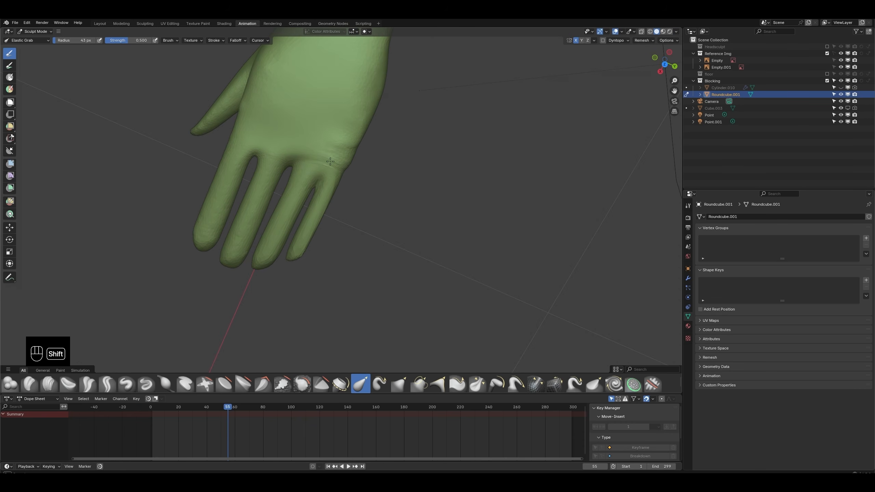
Step: Enable Dyntopo with the Collapse Edges refine method and set the brush radius to 89 px
left_click(602, 41)
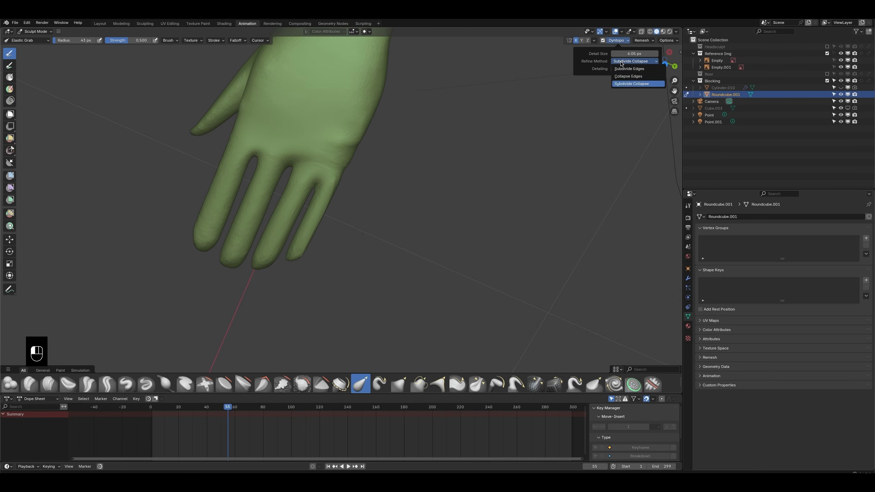
left_click(638, 77)
key("f")
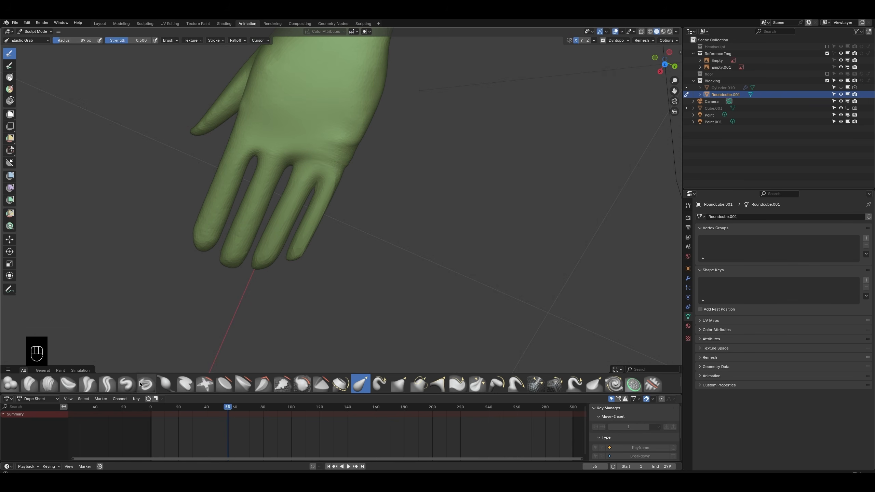
Step: Undo the Trim stroke between the ring and little fingers and rework the area with Flatten/Contrast at an 89 px radius
left_click(328, 386)
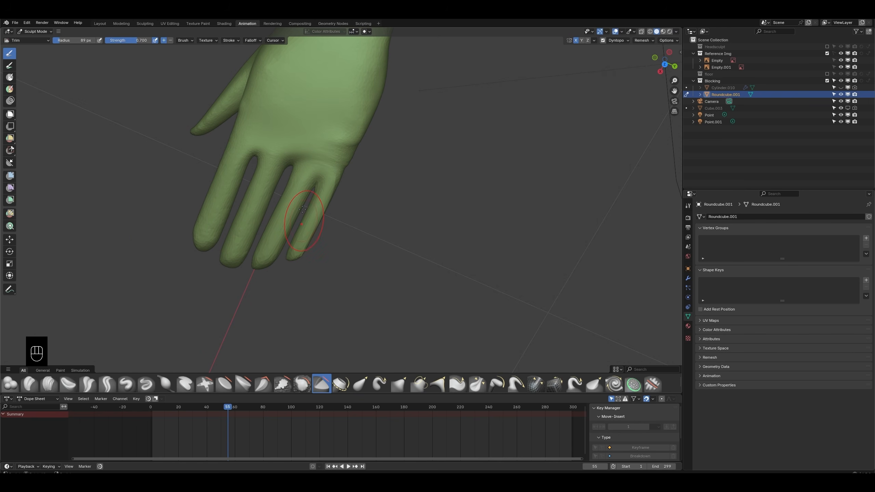
scroll(272, 272, "up", 3)
key("ctrl+z")
left_click(617, 41)
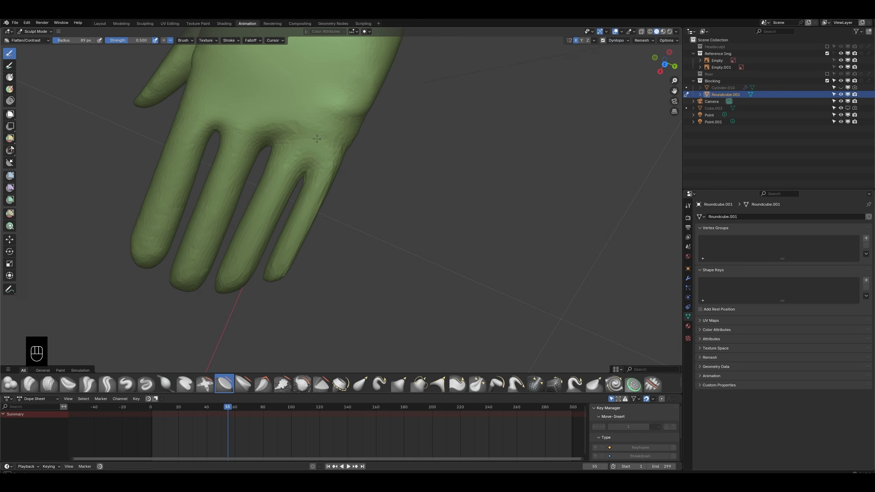
middle_click_drag(344, 98, 345, 66)
mouse_move(312, 165)
middle_mouse_down()
mouse_move(223, 186)
mouse_move(245, 253)
mouse_move(198, 355)
middle_mouse_up()
Step: Reshape the webs beside the ring finger on the back of the hand with Elastic Grab at a 141 px radius
left_click(361, 383)
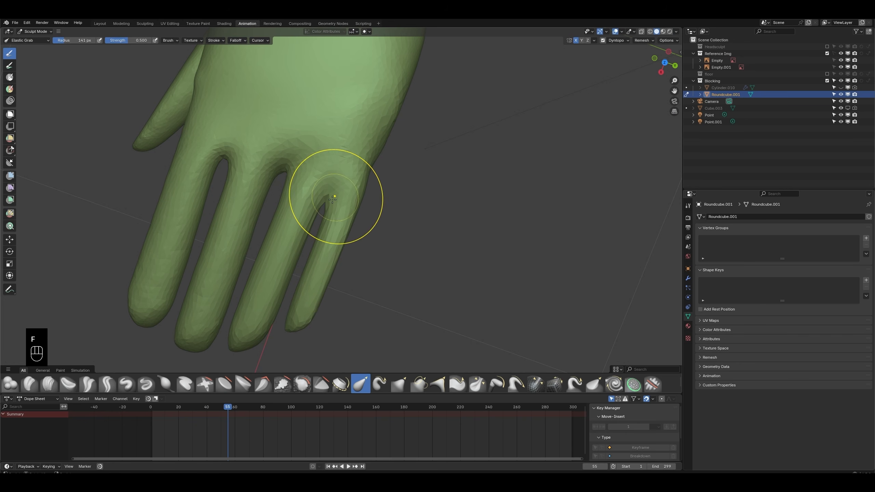
left_click_drag(337, 197, 292, 157)
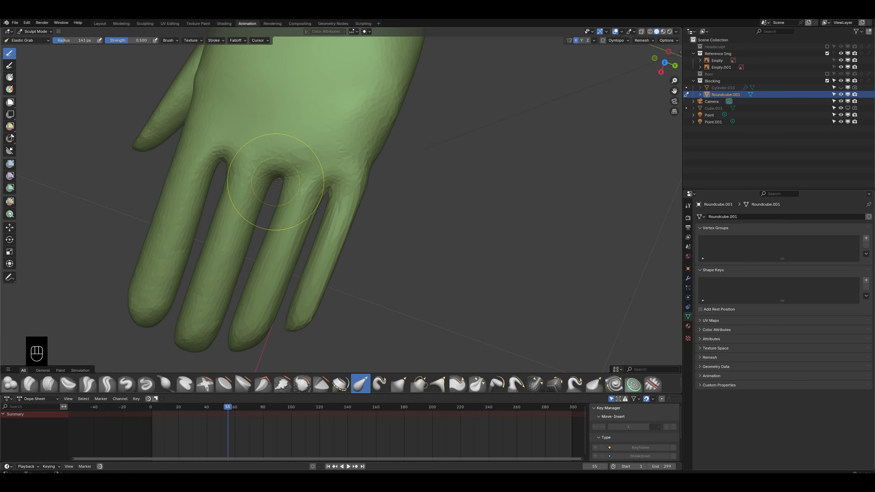
left_click_drag(283, 205, 291, 206)
mouse_move(291, 206)
middle_mouse_down()
mouse_move(320, 157)
mouse_move(304, 235)
middle_mouse_up()
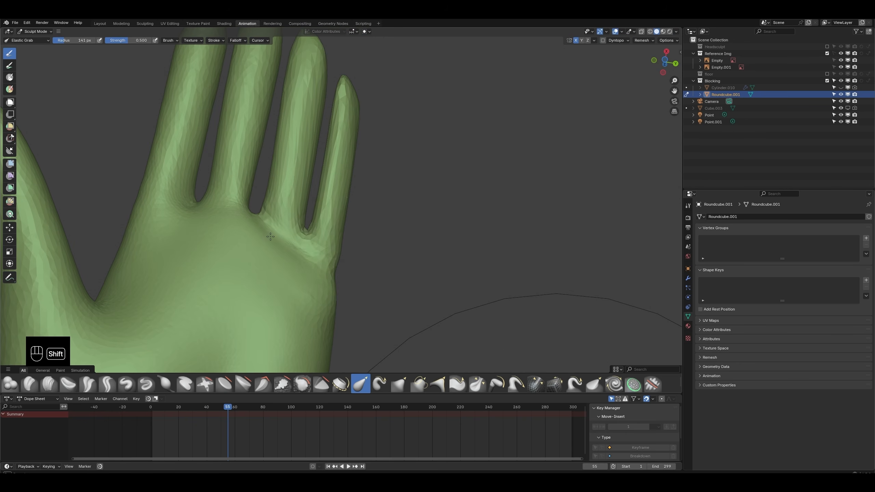
Step: Choose Clay Strips and enable Dyntopo with the Subdivide Edges refine method
left_click(54, 390)
left_click(603, 41)
left_click(616, 40)
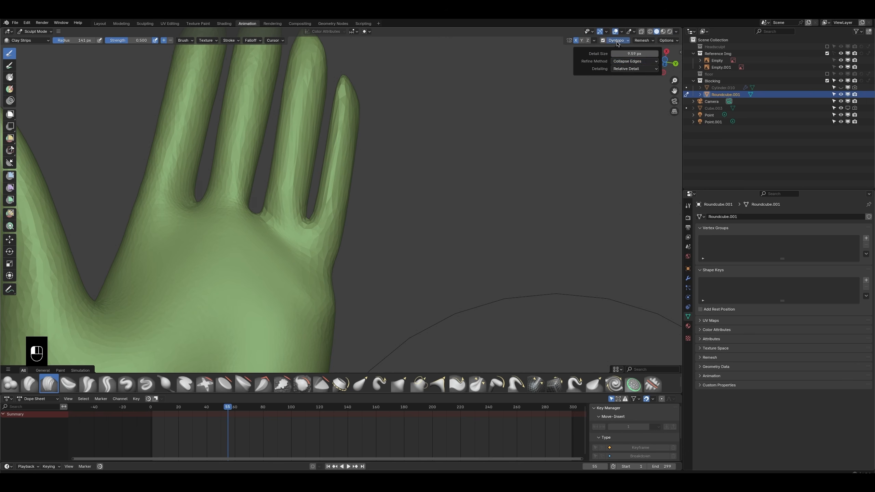
left_click(629, 61)
left_click(628, 62)
left_click(629, 62)
left_click(633, 69)
Step: Build up the palm below the ring and little fingers with Clay Strips at a 78 px radius and save the file
middle_click_drag(287, 273, 323, 271)
left_click_drag(276, 155, 270, 179)
key("f")
left_click(353, 246)
left_click_drag(325, 198, 298, 236)
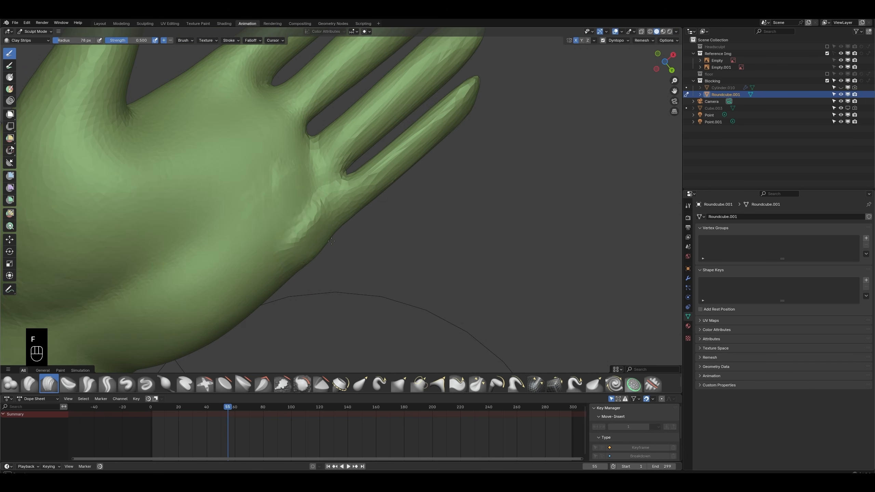
left_click_drag(310, 173, 288, 238)
middle_click_drag(298, 268, 155, 369)
key("ctrl+s")
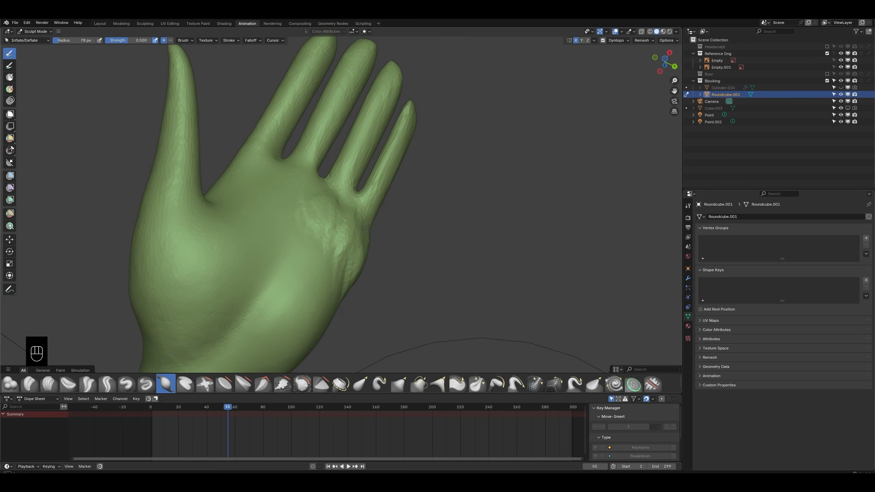
Step: Fill out and smooth the outer palm below the little finger using Inflate/Deflate at a 157 px radius
middle_click_drag(366, 230, 371, 224)
key("f")
left_click(376, 222)
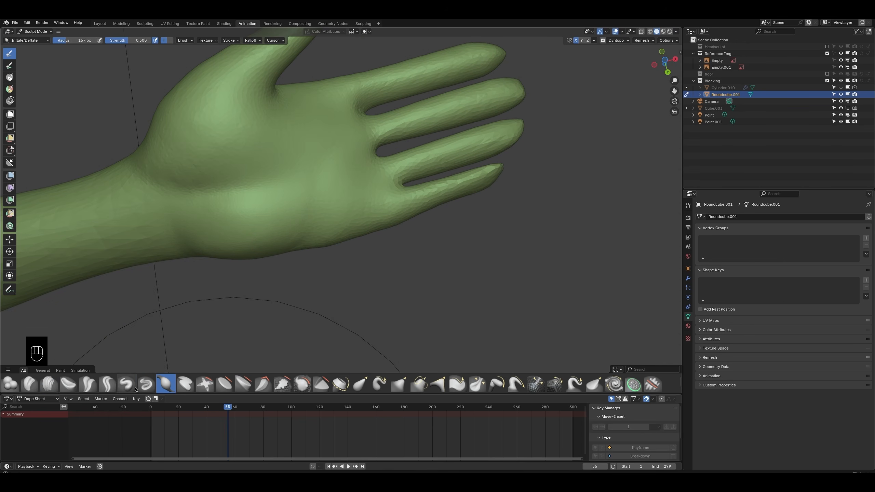
Step: Reshape the gap between the middle and ring fingers with Elastic Grab at a 106 px radius, keeping Dyntopo off
left_click(361, 383)
left_click(602, 40)
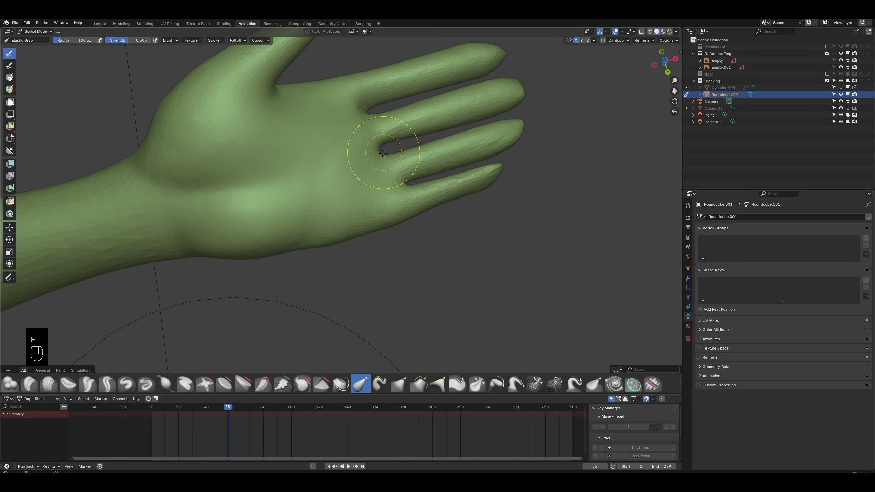
middle_click_drag(479, 176, 399, 313)
scroll(399, 313, "down", 5)
mouse_move(400, 229)
middle_mouse_down()
mouse_move(359, 129)
mouse_move(389, 268)
mouse_move(346, 309)
mouse_move(354, 320)
middle_mouse_up()
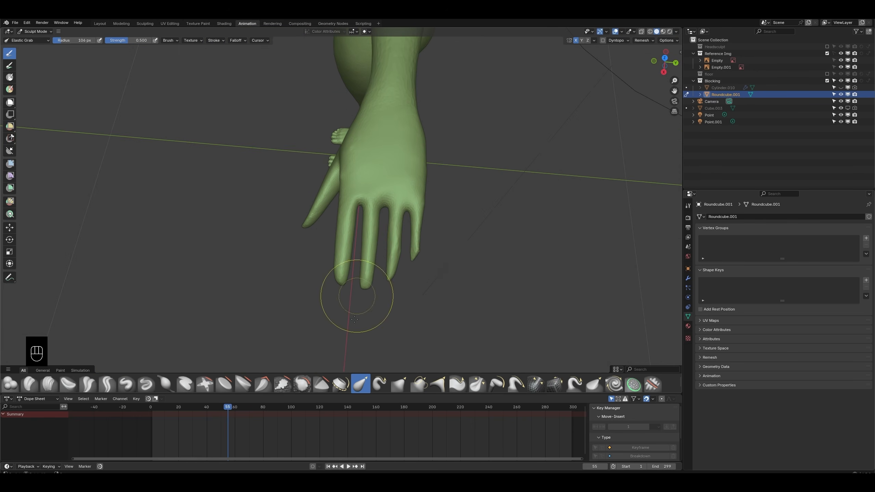
Step: Set Inflate/Deflate to a 186 px radius and smooth the fingers on the back of the hand
left_click(161, 384)
key("f")
left_click(403, 218)
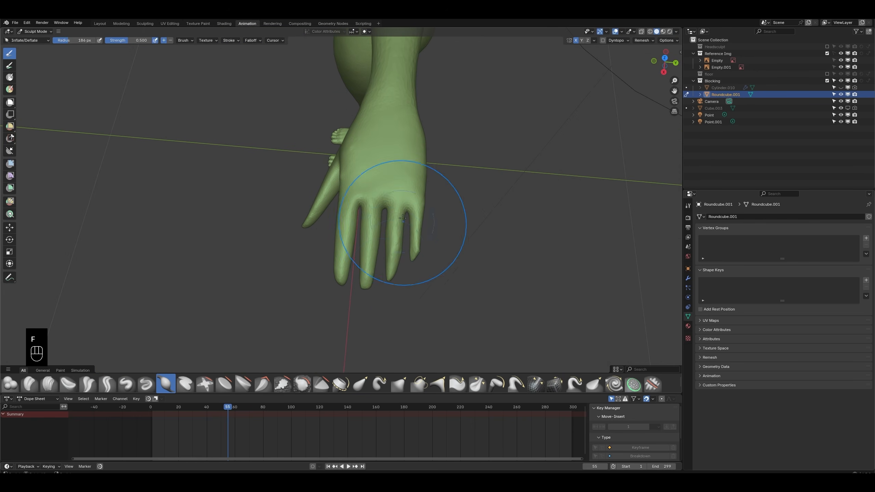
left_click_drag(391, 267, 394, 233, "shift")
scroll(403, 217, "up", 2)
middle_click_drag(402, 218, 396, 243)
Step: Adjust the knuckle area and spread the ring and little fingers with Elastic Grab at a 186 px radius
left_click(360, 384)
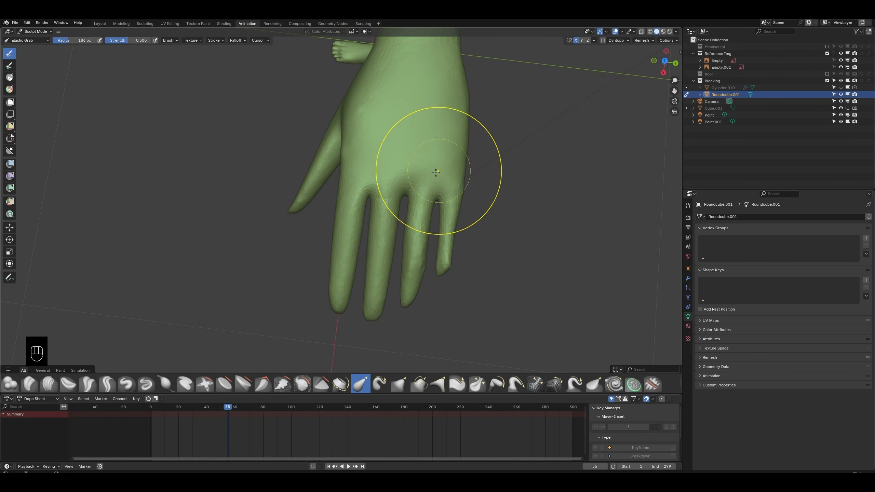
scroll(437, 173, "up", 2)
left_click_drag(436, 185, 436, 195)
mouse_move(492, 279)
left_mouse_down()
mouse_move(491, 303)
mouse_move(433, 296)
left_mouse_up()
Step: Refine and smooth the little finger's tip with Elastic Grab at a 126 px radius and save the file
key("f")
left_click(479, 306)
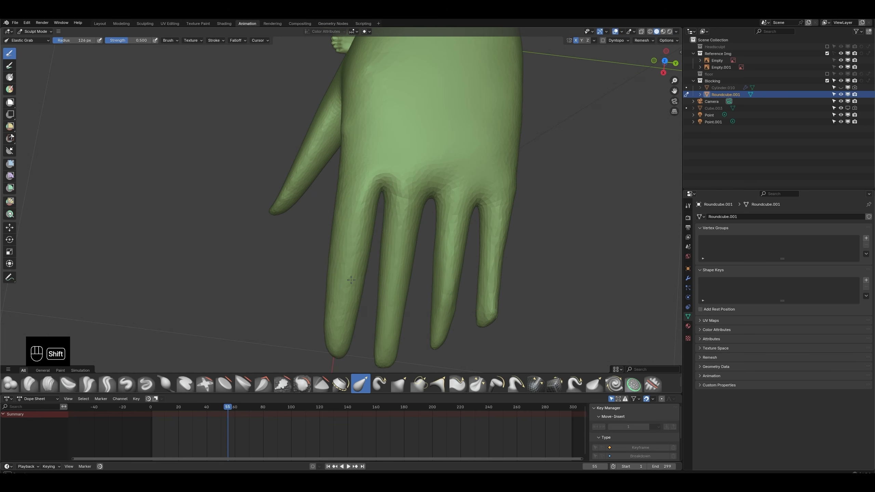
left_click_drag(479, 311, 487, 317, "shift")
scroll(482, 313, "down", 2)
middle_click_drag(481, 312, 496, 207)
scroll(510, 231, "down", 3)
middle_click_drag(518, 237, 493, 224)
key("ctrl+s")
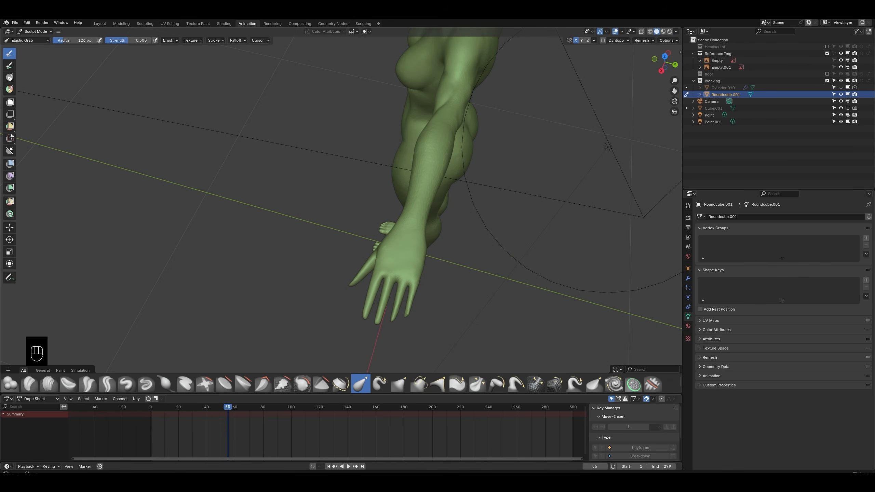
Step: Straighten and round the ring finger's tip with Elastic Grab at a 79 px radius
middle_click_drag(406, 193, 444, 276)
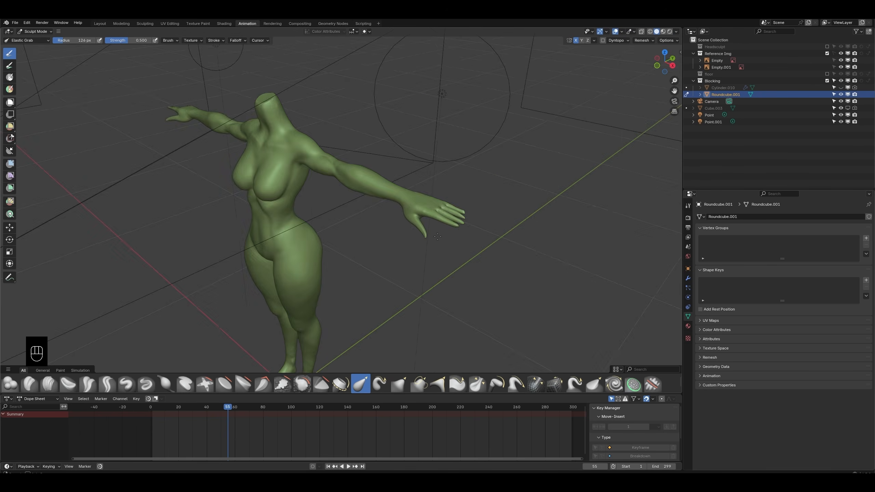
middle_click_drag(445, 213, 364, 252)
scroll(364, 252, "up", 3)
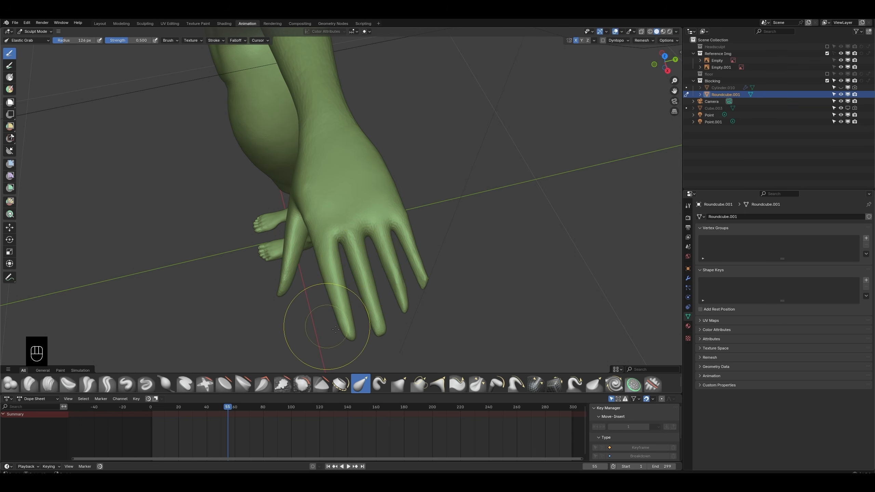
middle_click_drag(329, 328, 286, 326)
middle_click_drag(293, 326, 346, 258, "shift")
mouse_move(365, 289)
middle_mouse_down("shift")
mouse_move(352, 253)
mouse_move(380, 255)
mouse_move(387, 295)
middle_mouse_up("shift")
key("f")
left_click(421, 267)
key("f")
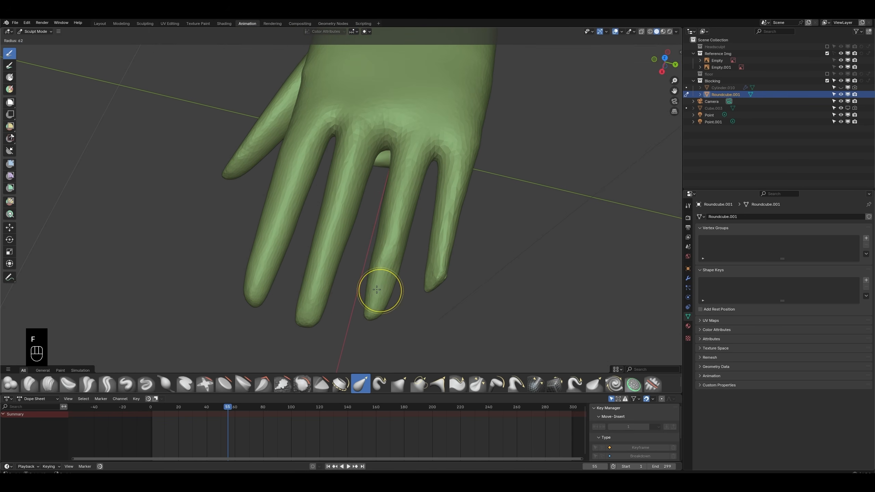
left_click(379, 290)
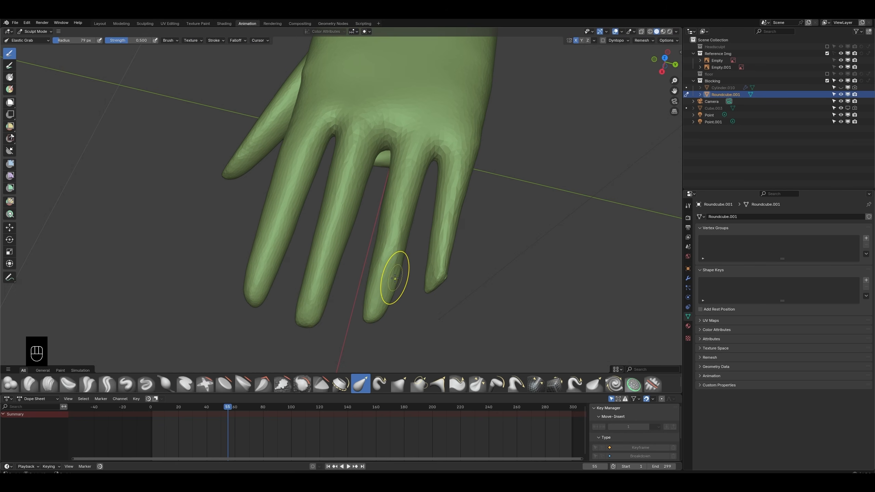
middle_click_drag(325, 287, 326, 306)
left_click_drag(414, 293, 403, 292)
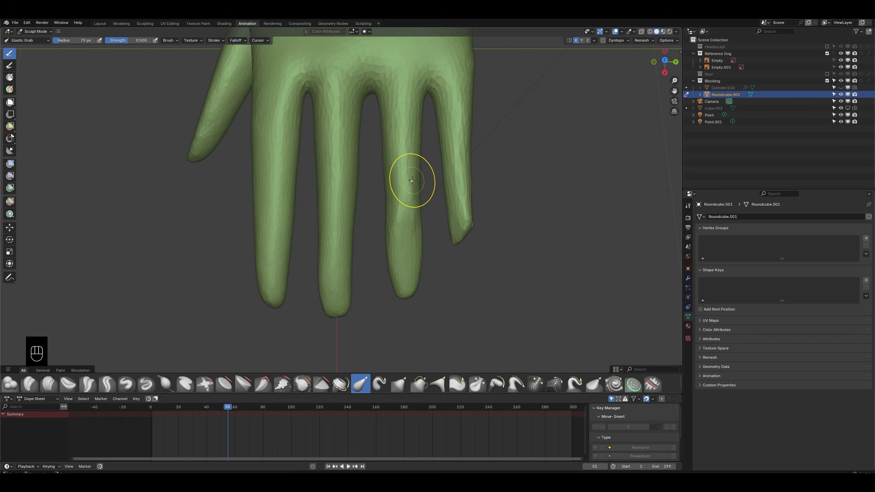
Step: Thicken and round the little fingertip with Inflate/Deflate at a 136 px radius, turn Dyntopo on, and undo the last stroke
middle_click_drag(462, 225, 407, 247)
left_click(166, 383)
key("f")
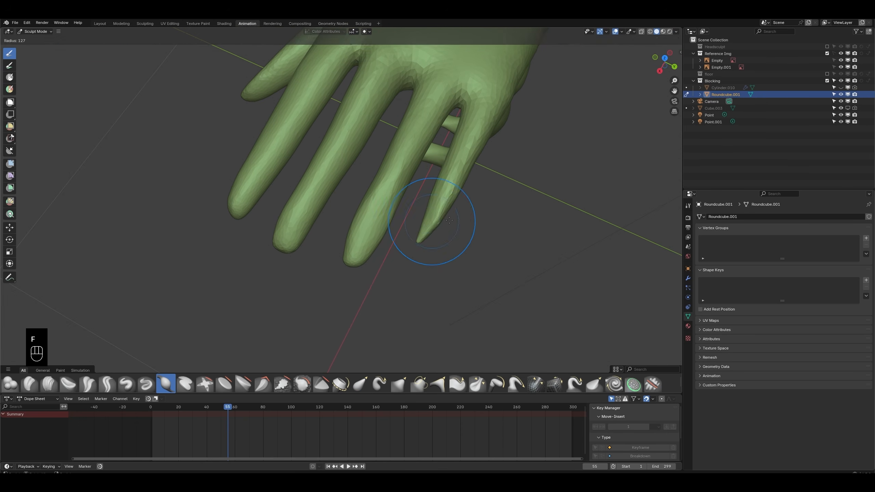
left_click(476, 221)
mouse_move(438, 213)
left_mouse_down()
mouse_move(431, 226)
mouse_move(442, 198)
left_mouse_up()
key("ctrl+d")
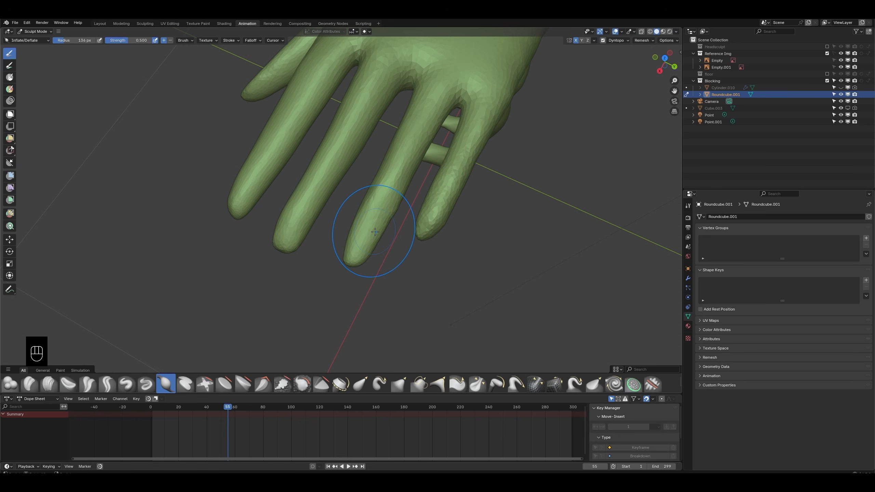
middle_click_drag(390, 196, 410, 209)
left_click_drag(417, 275, 415, 249, "shift")
key("ctrl+z")
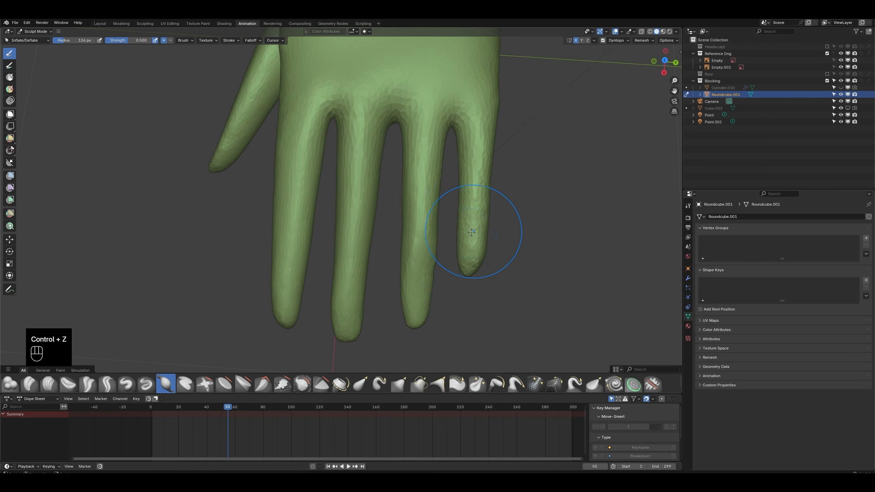
Step: Lengthen the little finger with Elastic Grab at a 98 px radius, turning Dyntopo off
left_click(360, 383)
left_click_drag(469, 271, 470, 290)
key("ctrl+z")
key("ctrl+z")
left_click(603, 41)
key("f")
left_click(519, 262)
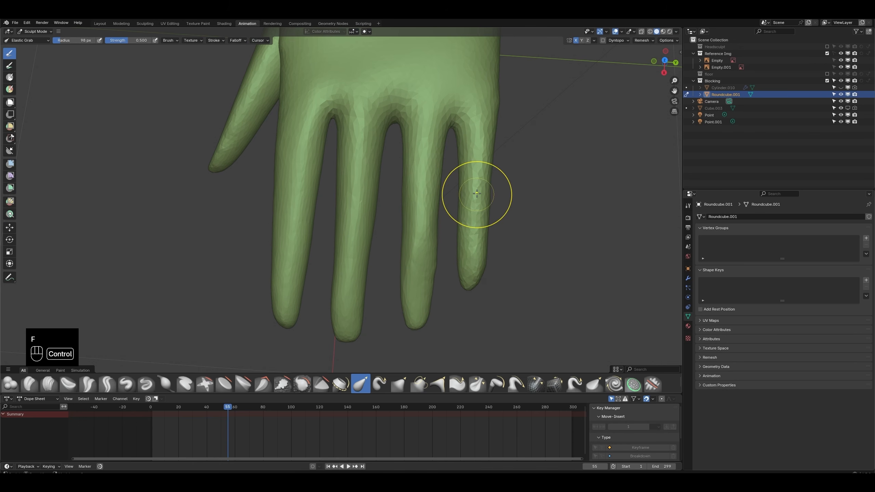
Step: Build up and smooth the palm below the fingers and along the little-finger side with Clay Strips at a 50 px radius
middle_click_drag(476, 195, 413, 244, "ctrl")
mouse_move(414, 245)
middle_mouse_down()
mouse_move(472, 189)
mouse_move(399, 220)
mouse_move(417, 165)
middle_mouse_up()
scroll(400, 220, "down", 3)
scroll(396, 219, "up", 4)
mouse_move(417, 166)
middle_mouse_down()
mouse_move(400, 232)
mouse_move(418, 230)
mouse_move(361, 219)
mouse_move(345, 241)
middle_mouse_up()
left_click(51, 386)
key("f")
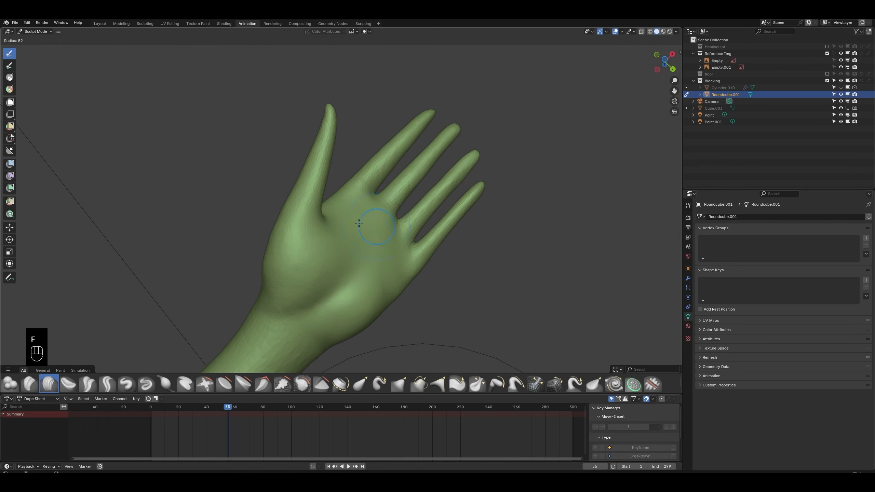
left_click(357, 224)
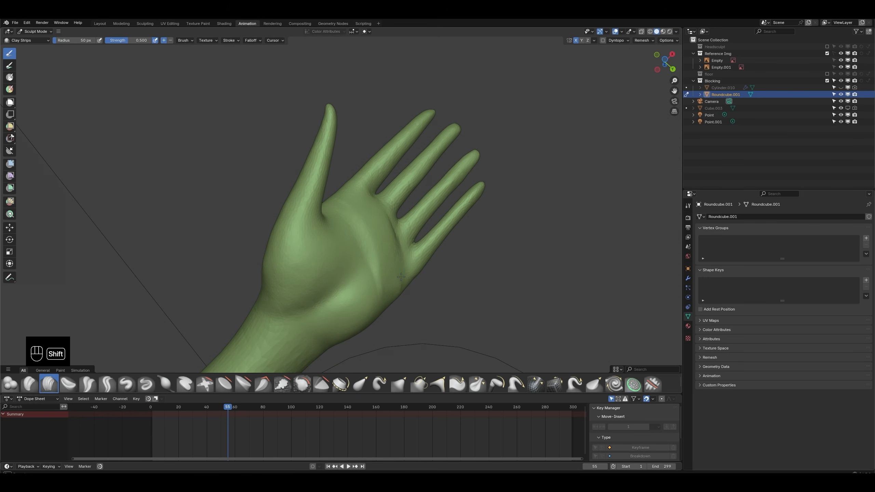
middle_click_drag(401, 277, 339, 296)
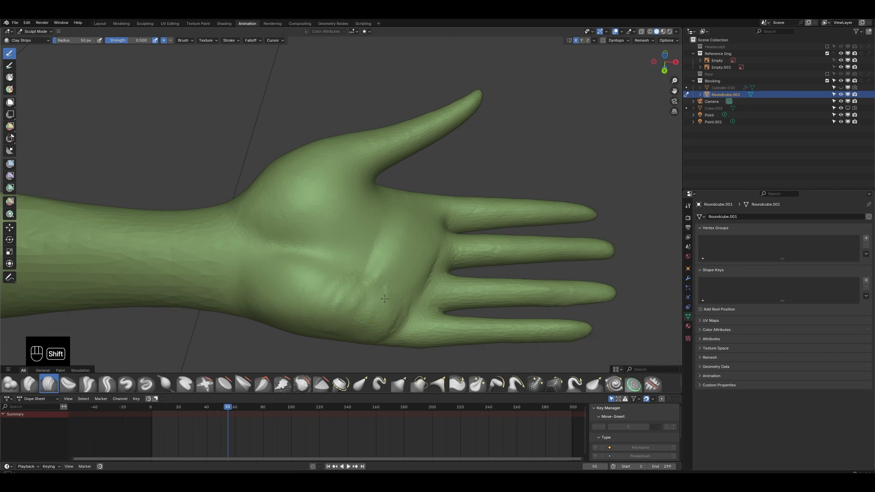
key("f")
left_click(396, 322)
Step: Mask the four fingers down to their bases, undo a trial move, and invert the mask so only the fingers can move
mouse_move(397, 323)
middle_mouse_down()
mouse_move(378, 226)
mouse_move(367, 221)
mouse_move(368, 248)
mouse_move(405, 331)
mouse_move(322, 131)
middle_mouse_up()
key("m")
mouse_move(322, 130)
left_mouse_down()
mouse_move(400, 152)
mouse_move(348, 207)
mouse_move(344, 228)
left_mouse_up()
middle_click_drag(344, 227, 252, 218)
left_click(15, 227)
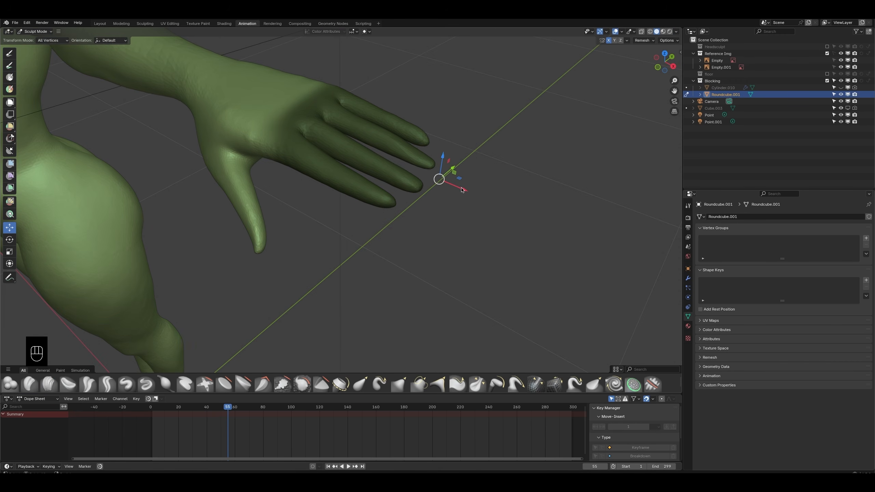
key("ctrl+z")
left_click(58, 32)
mouse_move(89, 53)
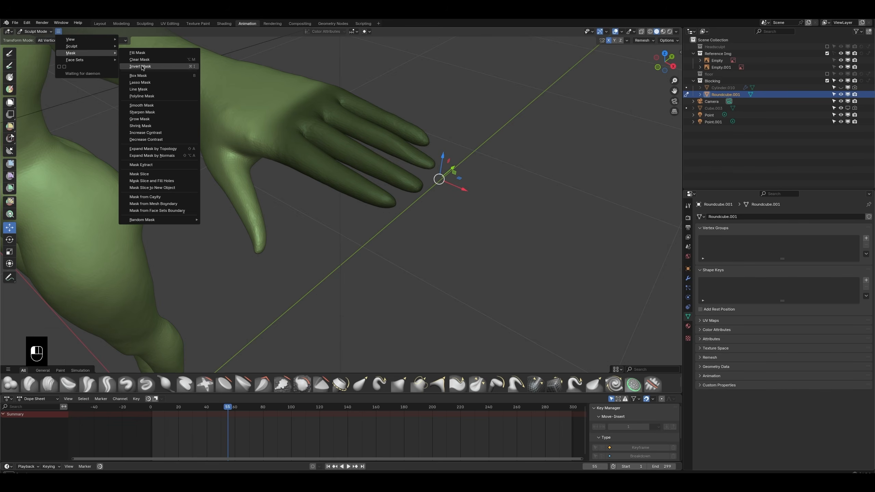
left_click(138, 63)
Step: Shift the unmasked fingers slightly back toward the palm along the X axis with the Move tool and clear the mask
left_click_drag(463, 190, 452, 181)
middle_click_drag(413, 187, 322, 132)
left_click(58, 32)
mouse_move(107, 54)
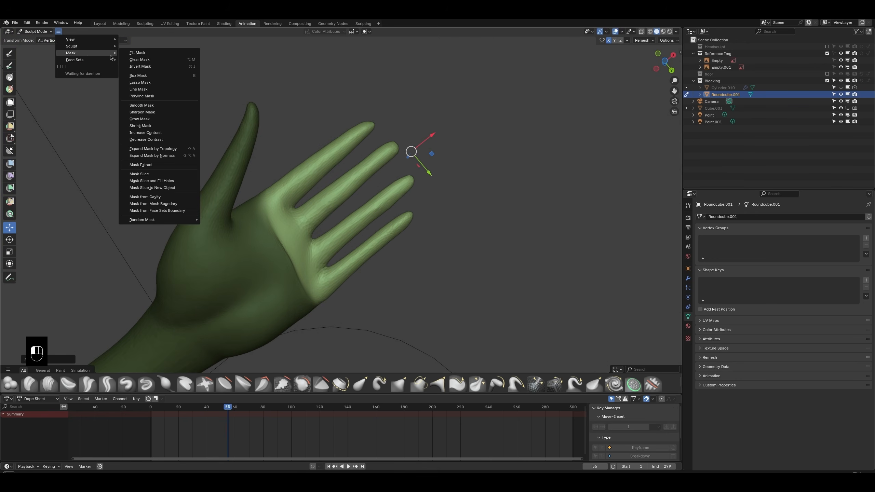
left_click(132, 60)
Step: Smooth away the crease across the palm below the fingers at an 81 px radius
middle_click_drag(289, 268, 296, 217, "shift")
key("f")
left_click(295, 219)
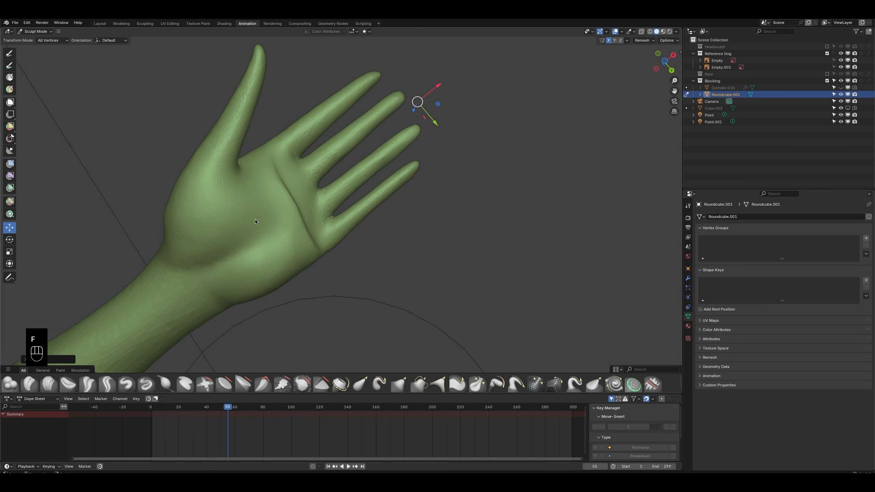
left_click(17, 387)
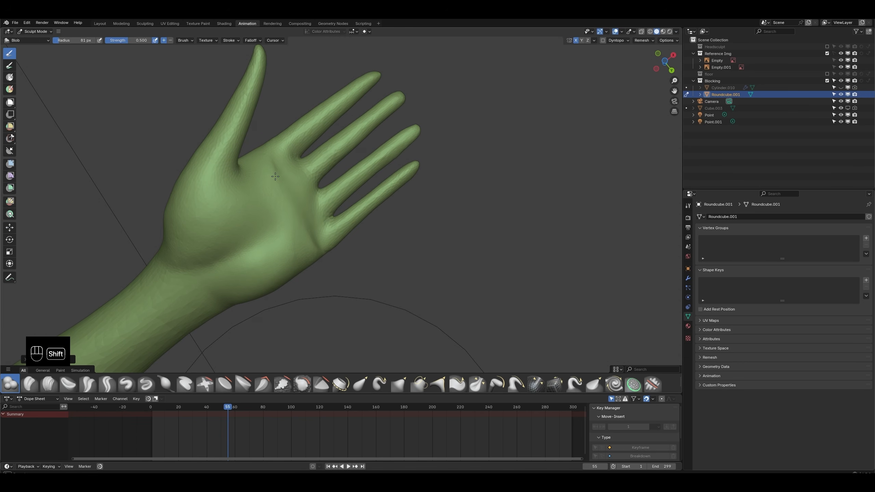
middle_click_drag(276, 176, 379, 252)
Step: Try to bend the fingers upward in front view with the Pose brush
key("KP_1")
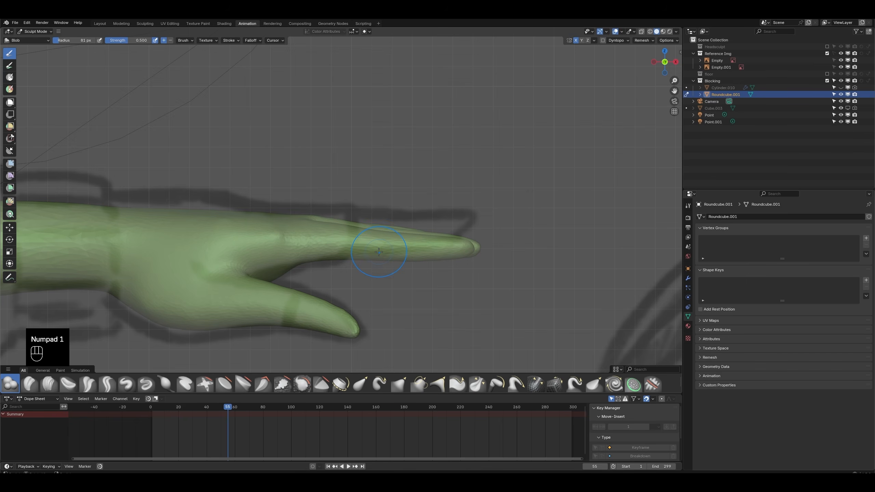
left_click(496, 389)
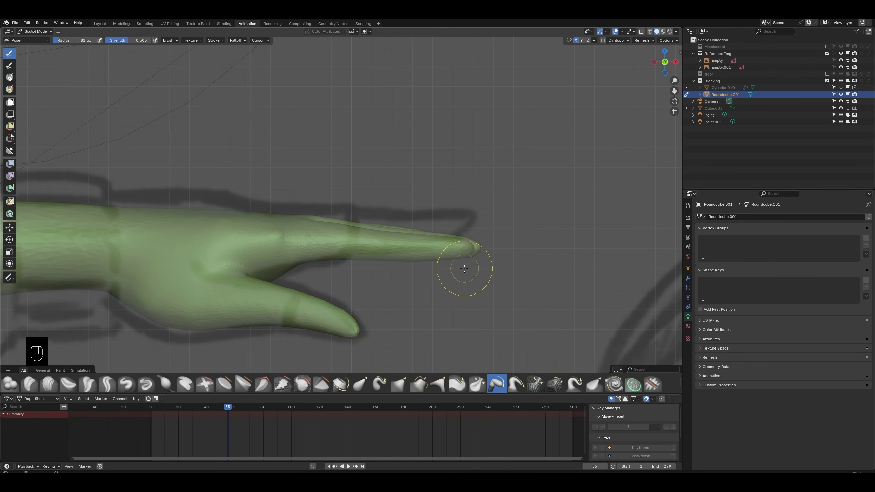
key("f")
left_click(523, 267)
left_click_drag(468, 248, 488, 228)
key("ctrl+z")
Step: Adjust the pose of the fingers with the Pose brush at radii of 500 px and 375 px
key("f")
left_click(554, 249)
middle_click_drag(368, 235, 368, 255)
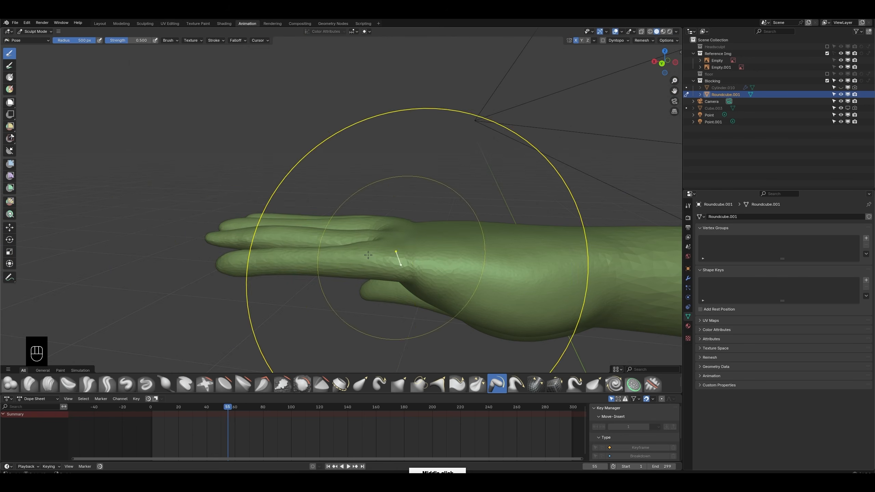
key("f")
left_click(346, 250)
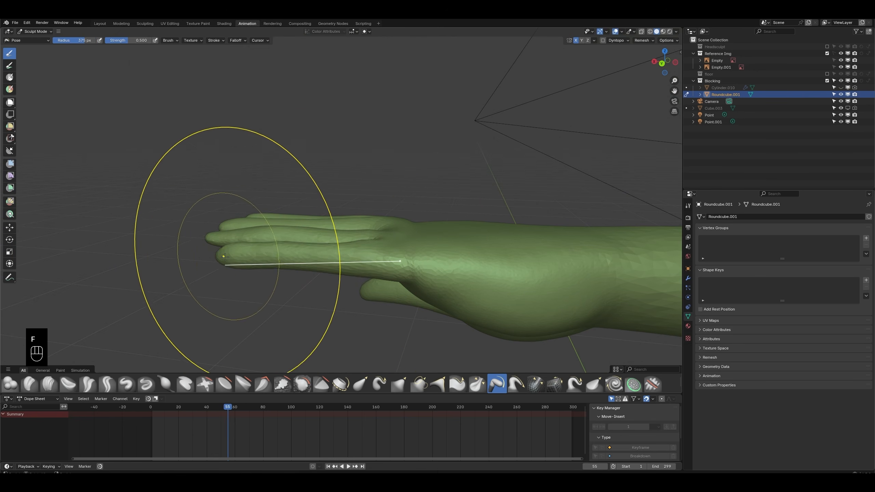
middle_click_drag(225, 257, 303, 300)
middle_click_drag(166, 345, 314, 340, "shift")
Step: Smooth the hand's surface with broad strokes at a 110 px radius
key("f")
left_click(400, 285)
mouse_move(186, 310)
middle_mouse_down()
mouse_move(255, 325)
mouse_move(310, 389)
middle_mouse_up()
left_click_drag(277, 269, 325, 194, "shift")
Step: Build tendon ridges on the back of the hand, running from the finger knuckles toward the wrist, with Clay Strips at a 38 px radius
left_click(55, 383)
middle_click_drag(192, 220, 272, 207)
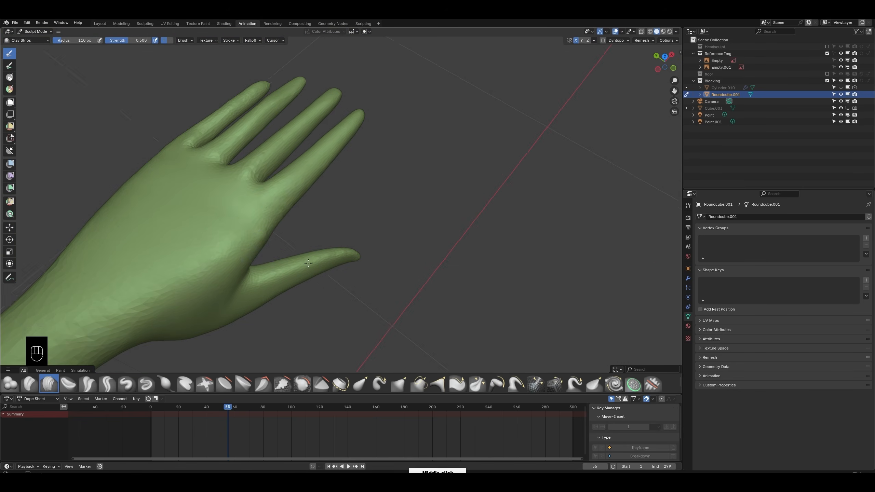
key("f")
left_click(171, 200)
left_click_drag(268, 199, 223, 240)
key("f")
left_click(263, 223)
mouse_move(275, 213)
left_mouse_down()
mouse_move(229, 260)
mouse_move(251, 245)
left_mouse_up()
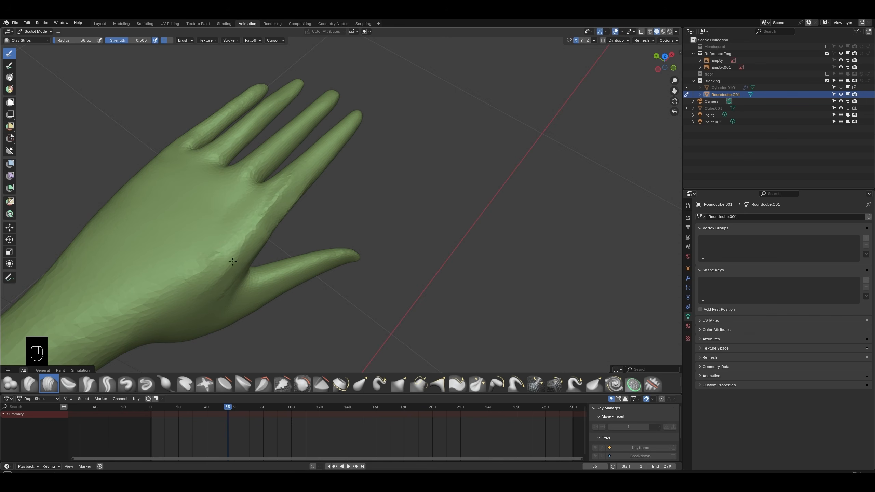
middle_click_drag(233, 261, 200, 301)
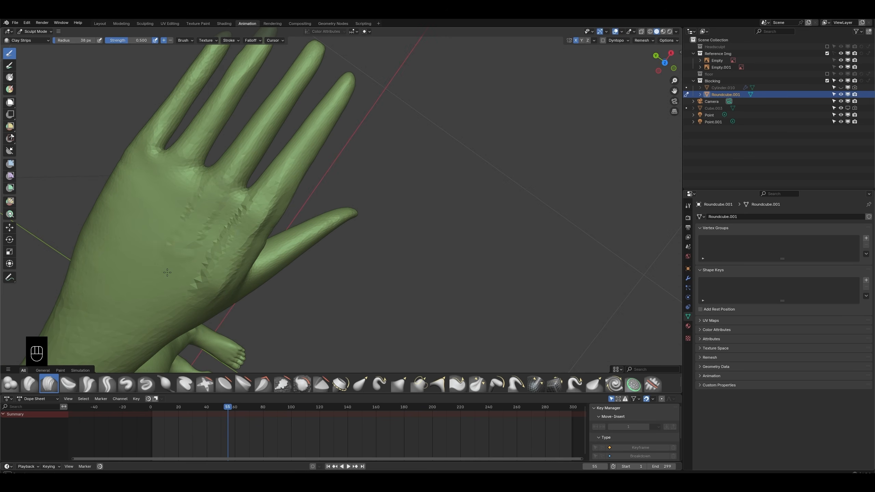
middle_click_drag(171, 178, 230, 197)
middle_click_drag(192, 227, 267, 215)
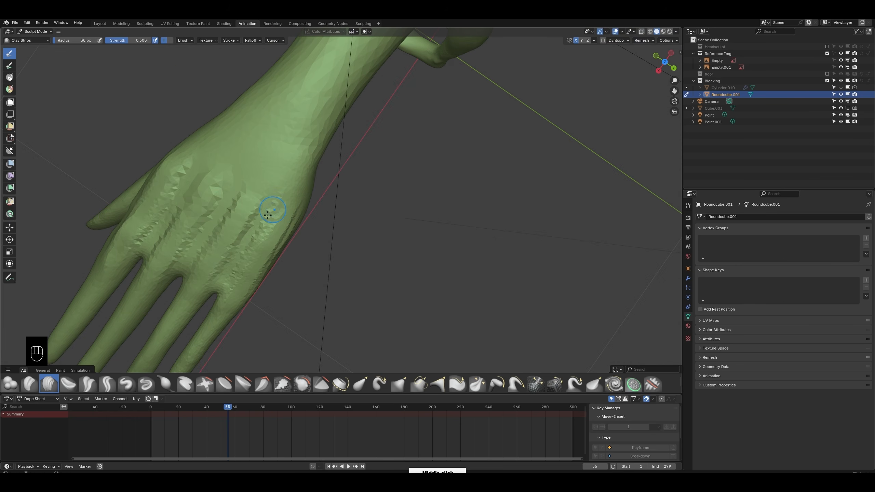
Step: Smooth the tendon ridges on the back of the hand at a 148 px radius
key("f")
left_click(320, 198)
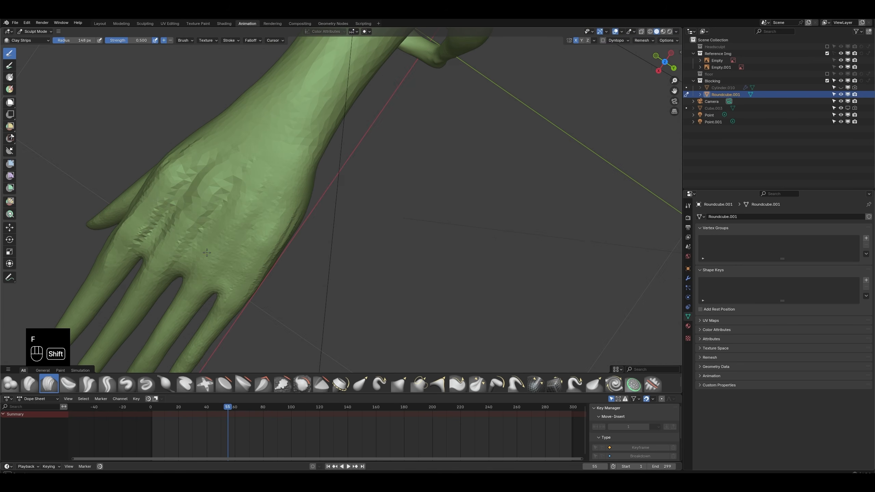
left_click_drag(248, 227, 117, 240, "shift")
Step: Build up and soften the index finger's knuckle with Clay Strips at radii of 68 px and 47 px
middle_click_drag(157, 194, 244, 284)
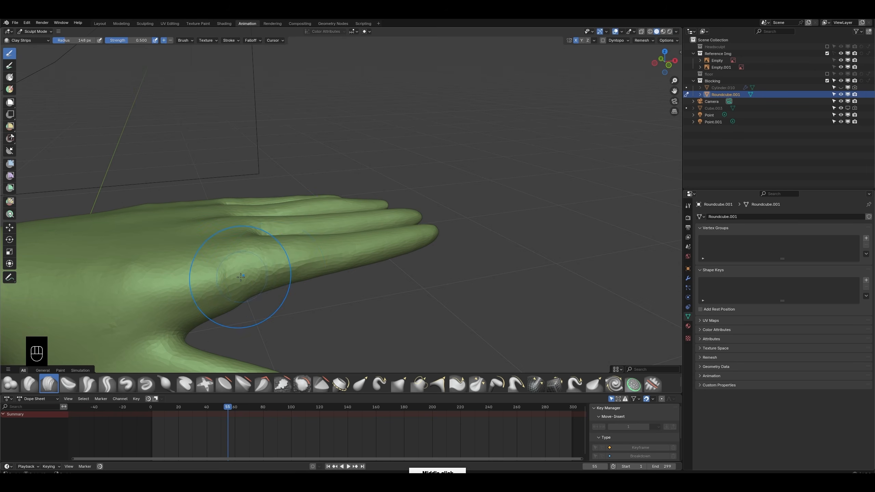
key("f")
left_click(256, 276)
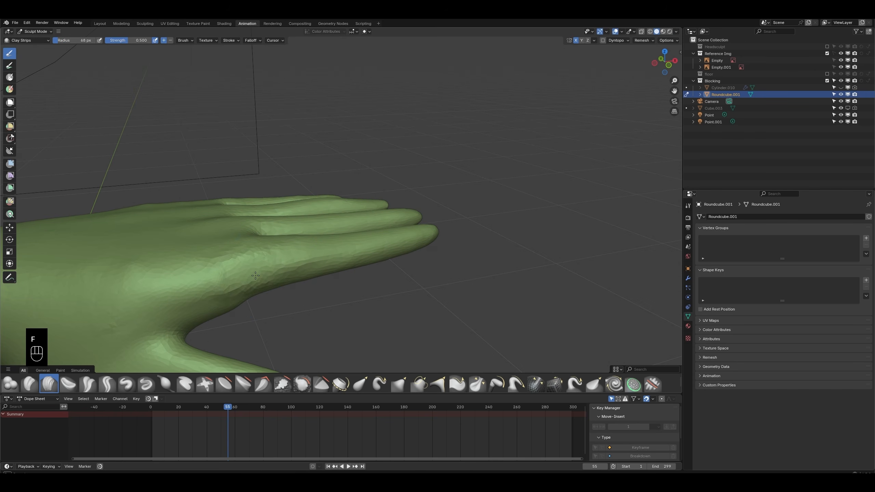
key("f")
left_click(225, 281)
left_click_drag(241, 283, 243, 260, "shift")
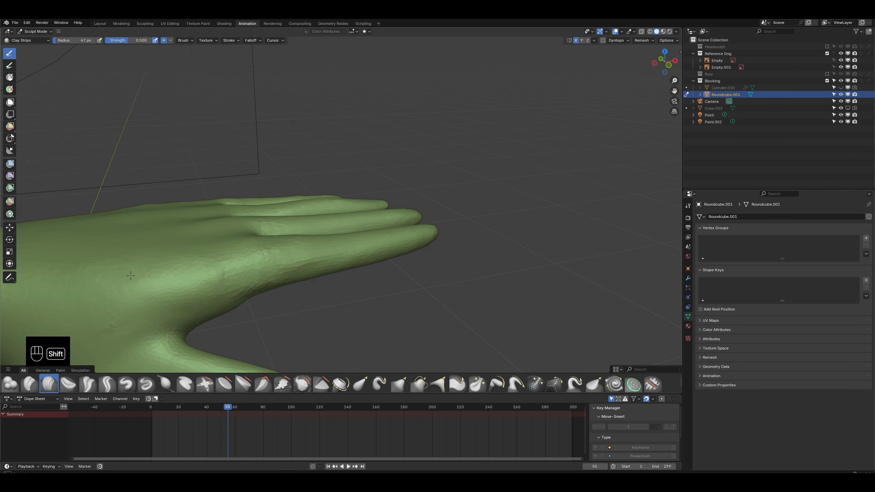
Step: Thicken the little finger with Inflate/Deflate at a 121 px radius
middle_click_drag(130, 275, 227, 259, "shift")
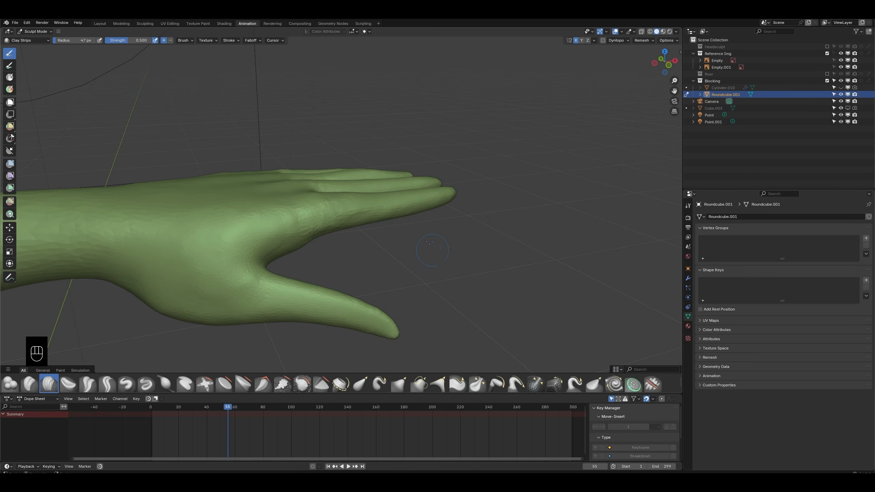
scroll(429, 241, "down", 3)
mouse_move(430, 241)
middle_mouse_down()
mouse_move(472, 226)
mouse_move(421, 238)
mouse_move(398, 287)
middle_mouse_up()
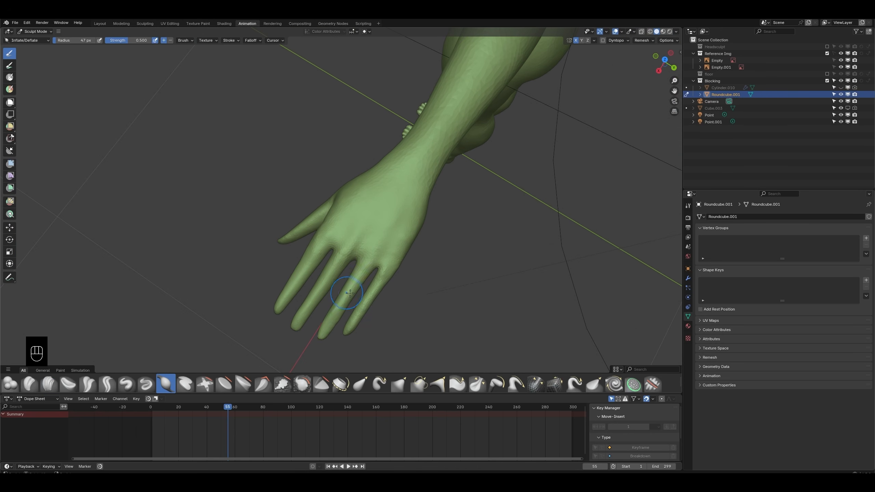
key("f")
left_click(352, 326)
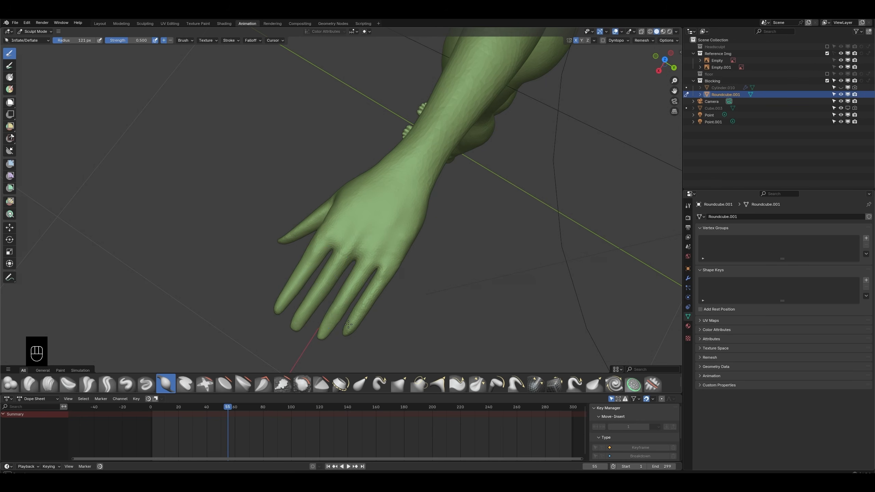
mouse_move(348, 324)
middle_mouse_down()
mouse_move(379, 276)
mouse_move(430, 241)
mouse_move(396, 224)
mouse_move(367, 168)
mouse_move(361, 206)
middle_mouse_up()
Step: Undo the trial Clay strokes, build pads on the undersides of the four fingertips with Clay Strips at a 52 px radius, and smooth them
key("ctrl+z")
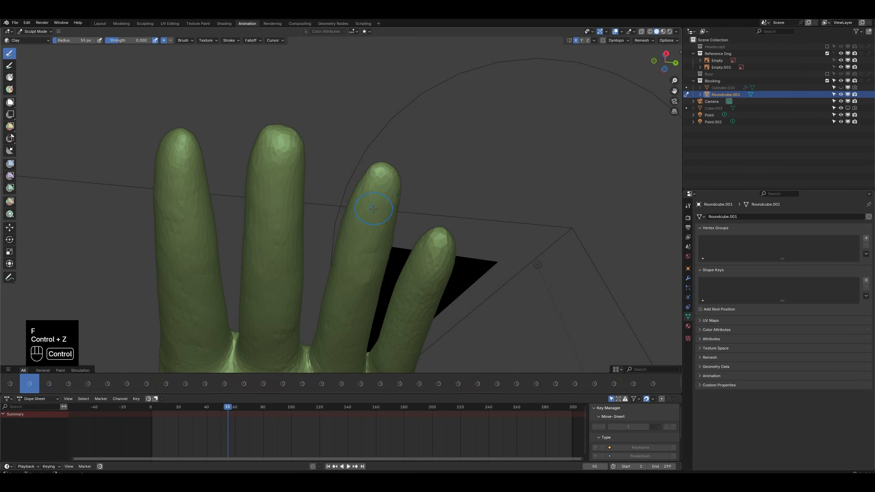
key("ctrl+z")
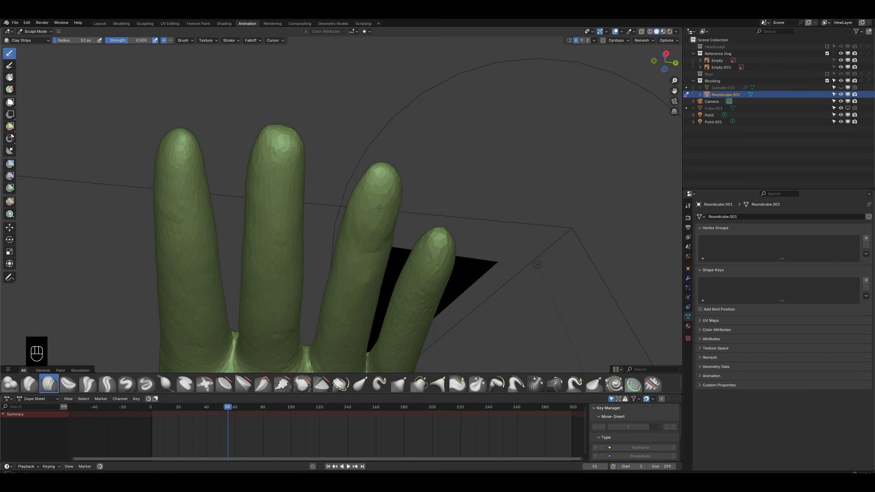
middle_click_drag(380, 209, 391, 206)
left_click_drag(275, 168, 296, 128)
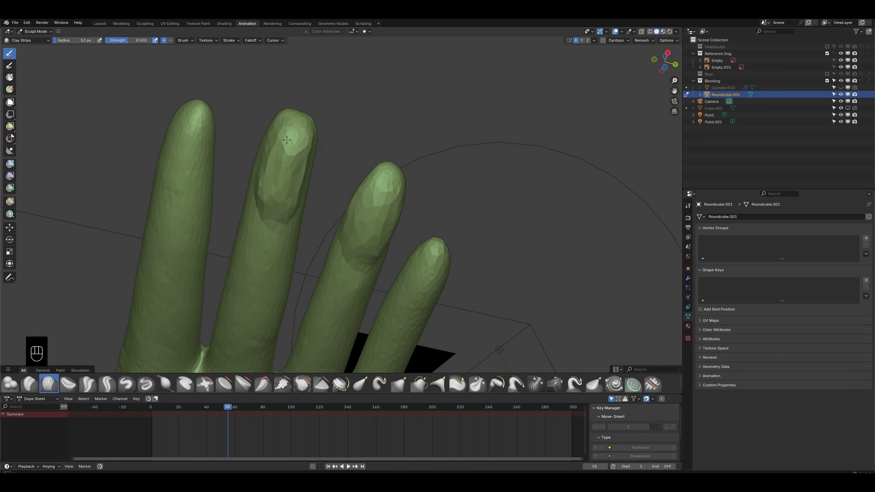
left_click_drag(259, 203, 284, 119)
left_click_drag(203, 196, 203, 176)
left_click_drag(162, 222, 196, 188)
left_click_drag(428, 289, 422, 276)
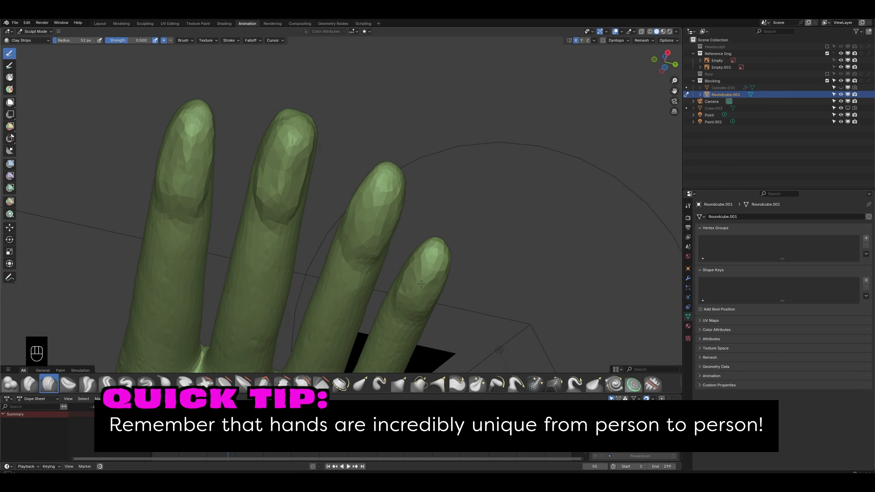
middle_click_drag(422, 276, 354, 189)
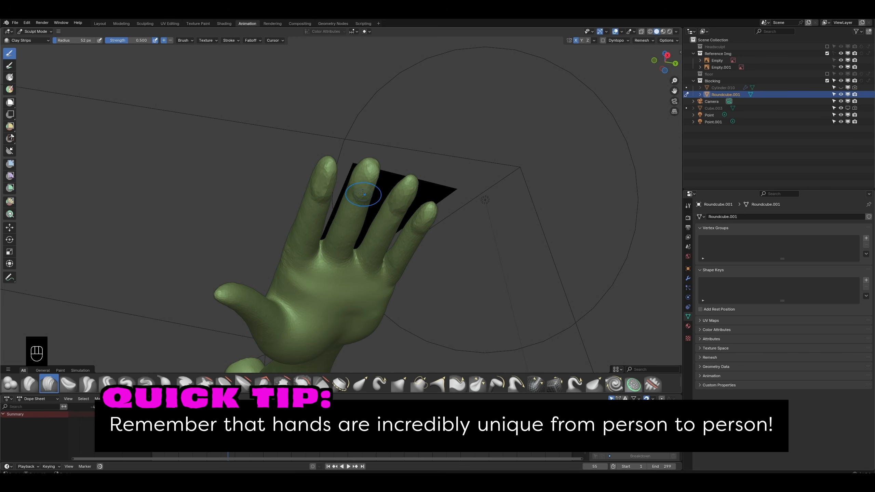
key("shift")
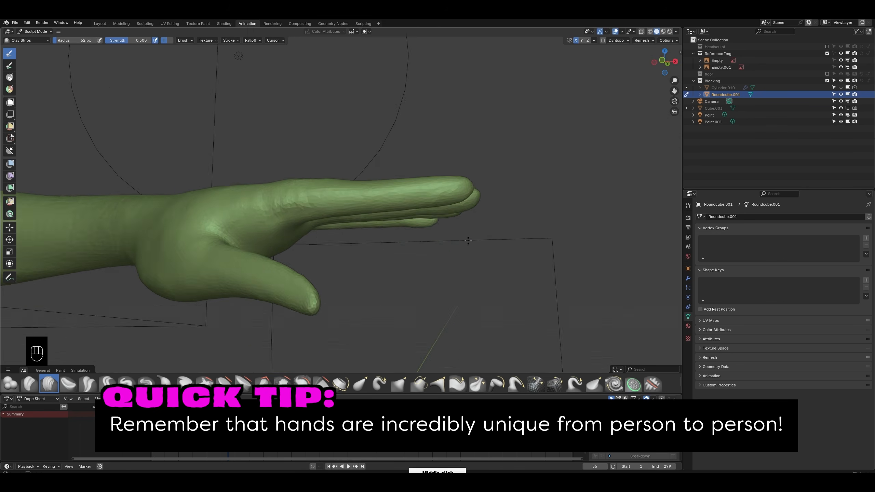
Step: Carve a crease along the palm-side base of the four fingers with Crease Sharp at a 52 px radius
middle_click_drag(341, 207, 352, 209)
scroll(351, 210, "up", 4)
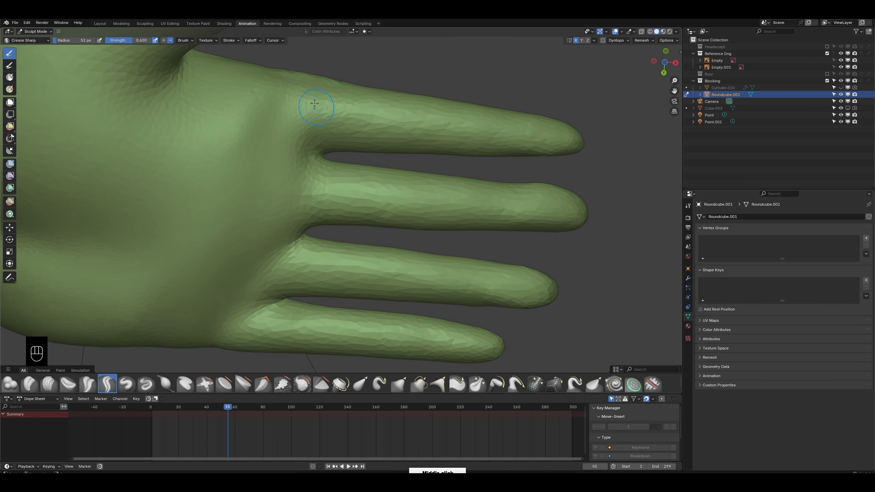
middle_click_drag(371, 254, 393, 268)
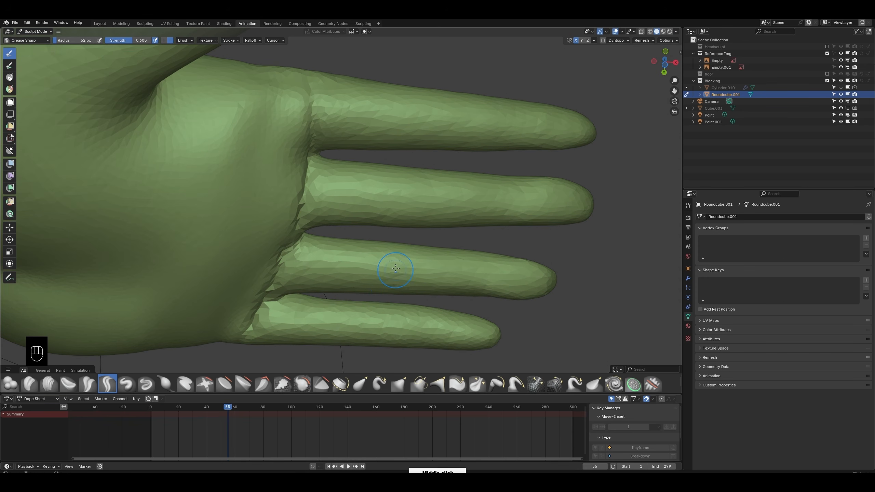
Step: Turn on Dyntopo and try Crease Sharp strokes across the ring and little fingers' middle joints, undoing the trial strokes
left_click_drag(392, 267, 391, 287)
key("ctrl+z")
left_click_drag(400, 257, 391, 288)
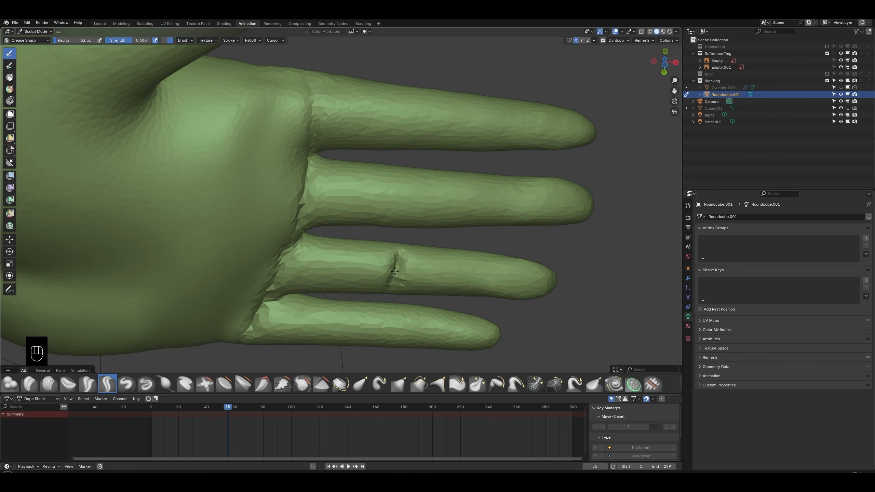
middle_click_drag(391, 288, 378, 295)
left_click_drag(360, 327, 374, 299)
key("ctrl+z")
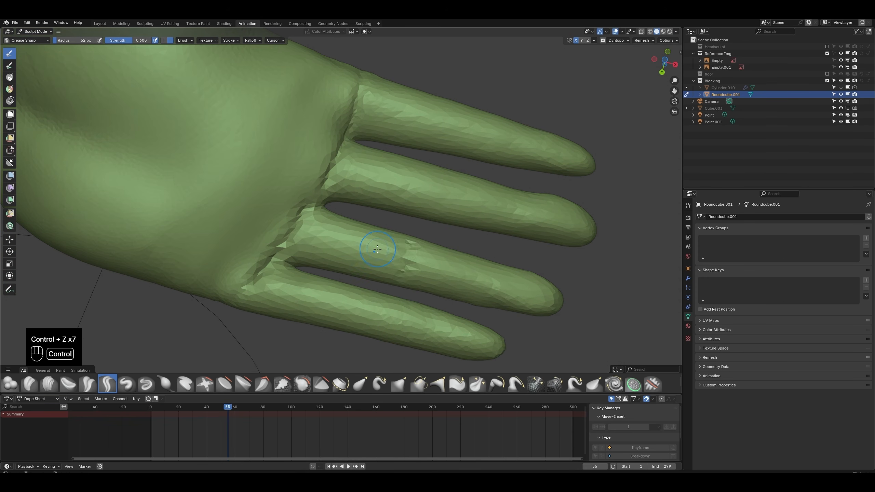
key("ctrl+z")
key("ctrl+z")
key("ctrl+z")
key("ctrl+z")
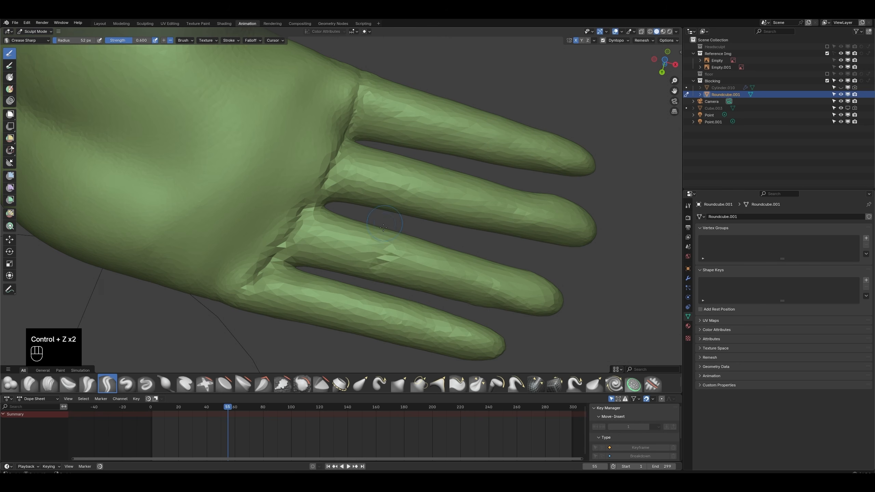
Step: Carve Crease Sharp lines across the inner middle joints of the four fingers, undoing and redoing unsatisfactory strokes
left_click_drag(352, 295, 345, 312)
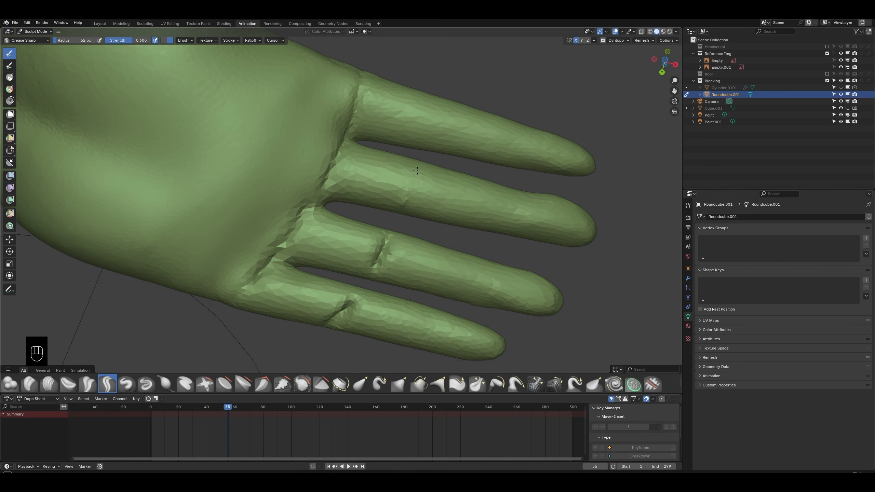
key("ctrl+z")
key("ctrl+z")
key("ctrl+z")
left_click_drag(417, 167, 403, 203)
left_click_drag(438, 110, 435, 122)
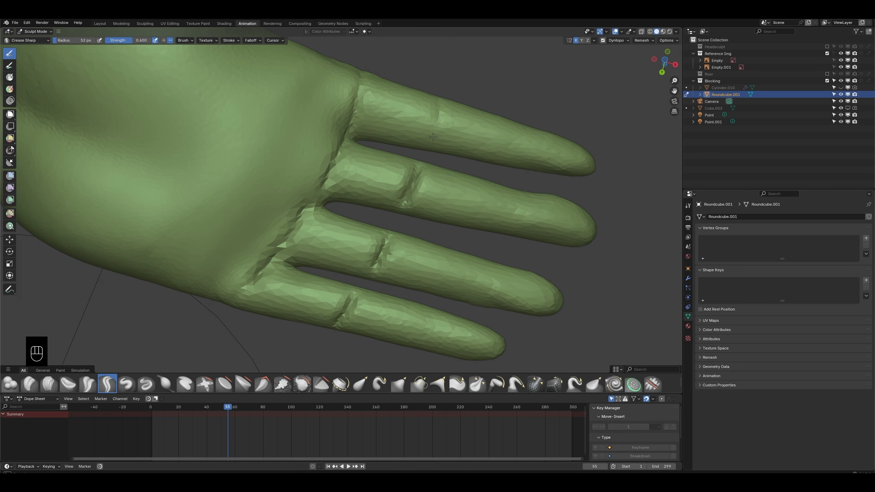
key("ctrl+z")
key("ctrl+z")
key("ctrl+z")
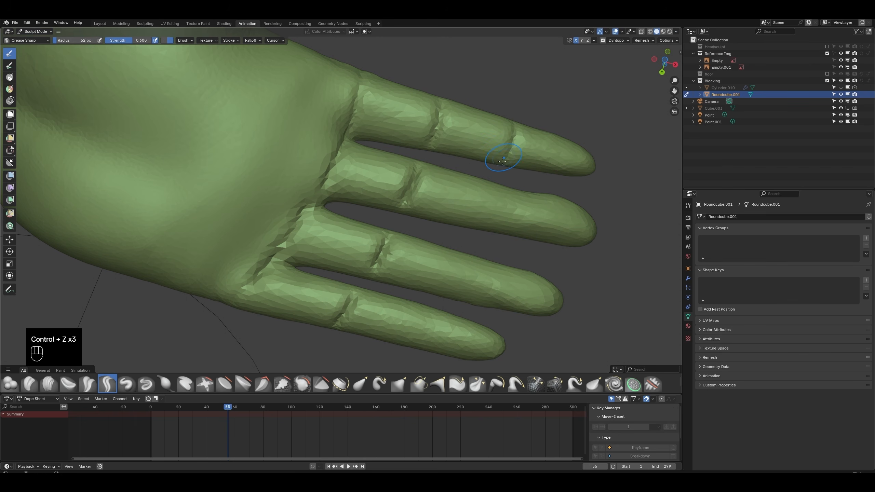
Step: Carve Crease Sharp lines across the inner fingertip joints of the middle, ring and little fingers
left_click_drag(508, 192, 500, 219)
left_click_drag(477, 266, 464, 294)
middle_click_drag(436, 329, 428, 345, "ctrl")
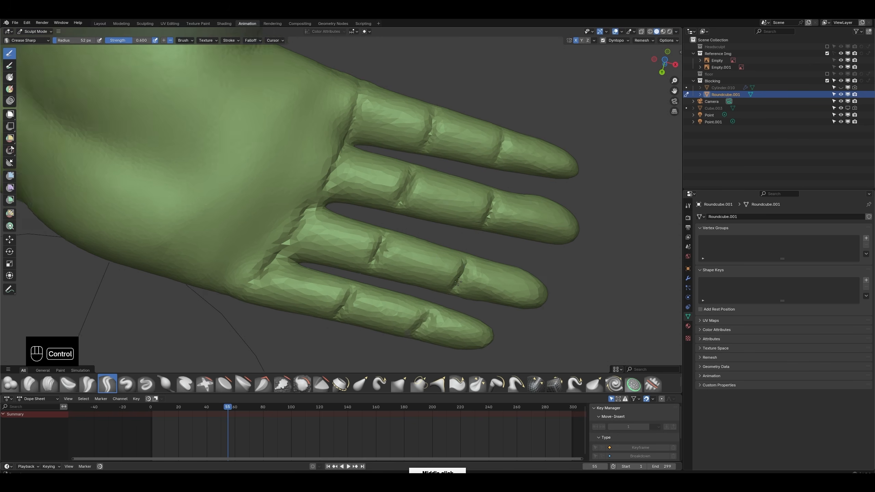
Step: Build up the middle joints on the backs of the index, middle and ring fingers with Clay Strips at a 52 px radius
middle_click_drag(399, 310, 340, 256)
middle_click_drag(242, 293, 377, 260)
left_click(374, 258)
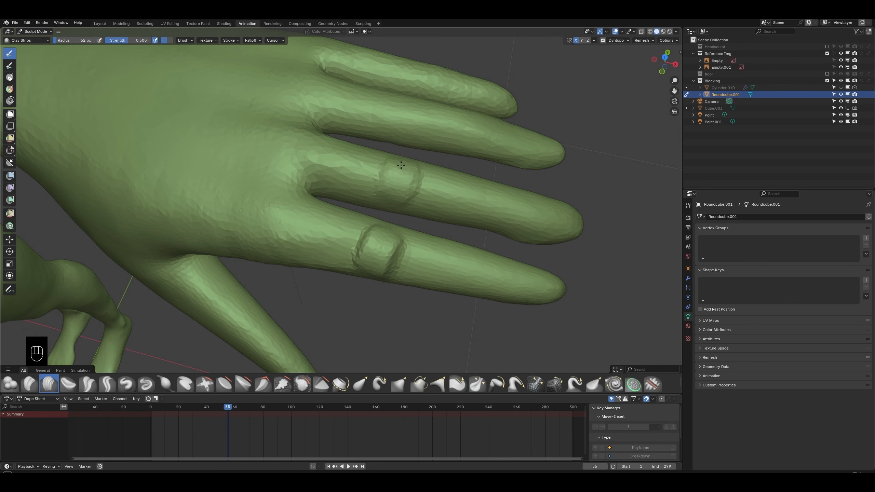
middle_click_drag(406, 116, 400, 100)
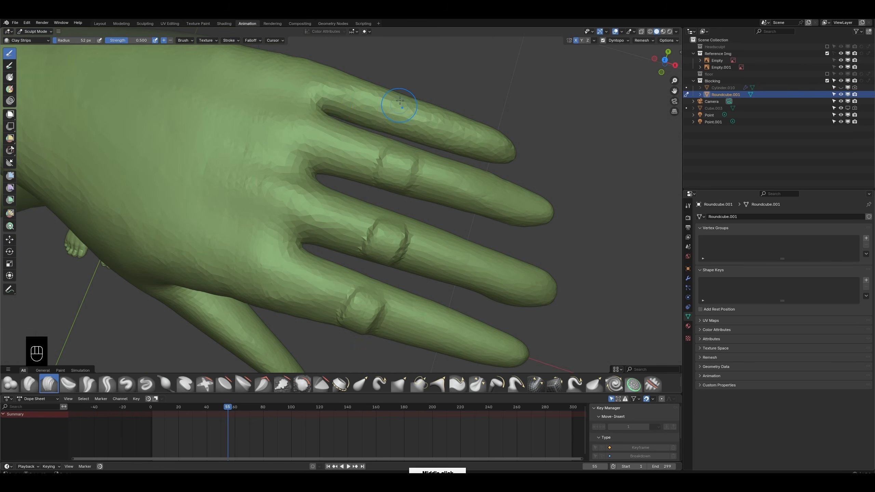
Step: Build up the four base knuckles and the fingertip joints on the back of the hand with Clay Strips
left_click(303, 73)
left_click(287, 132)
left_click(271, 203)
left_click(257, 264)
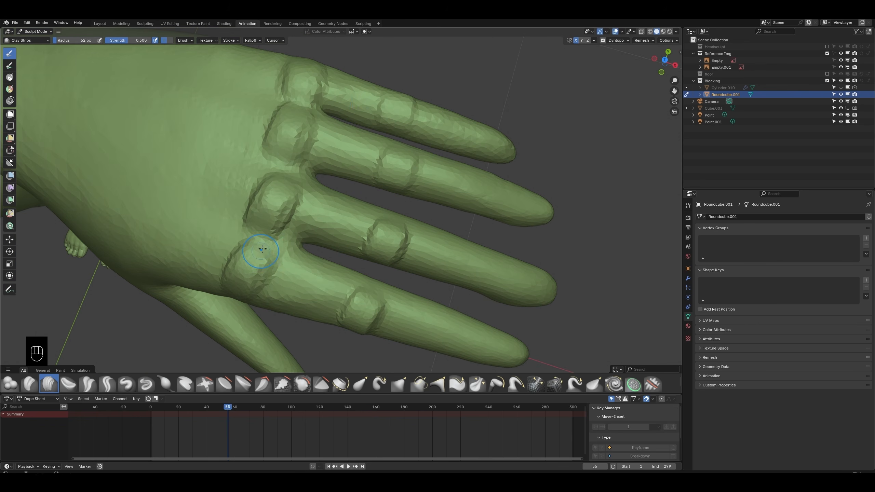
middle_click_drag(262, 248, 443, 290)
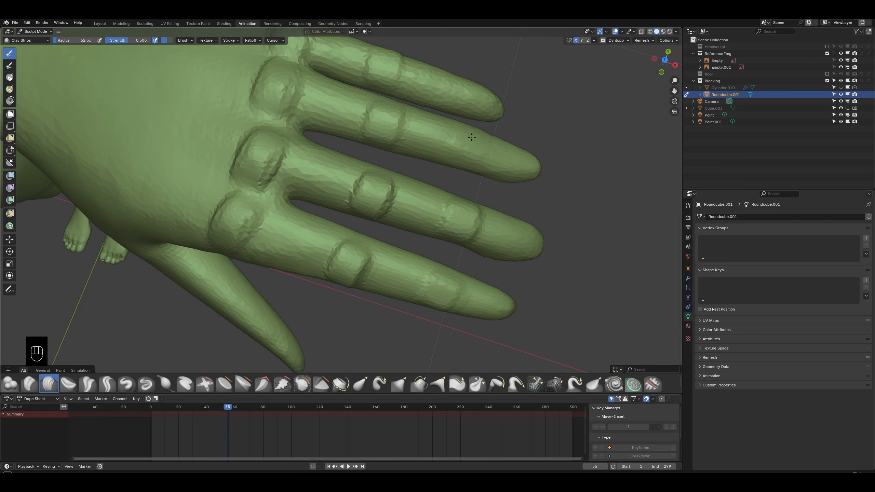
middle_click_drag(459, 96, 423, 293)
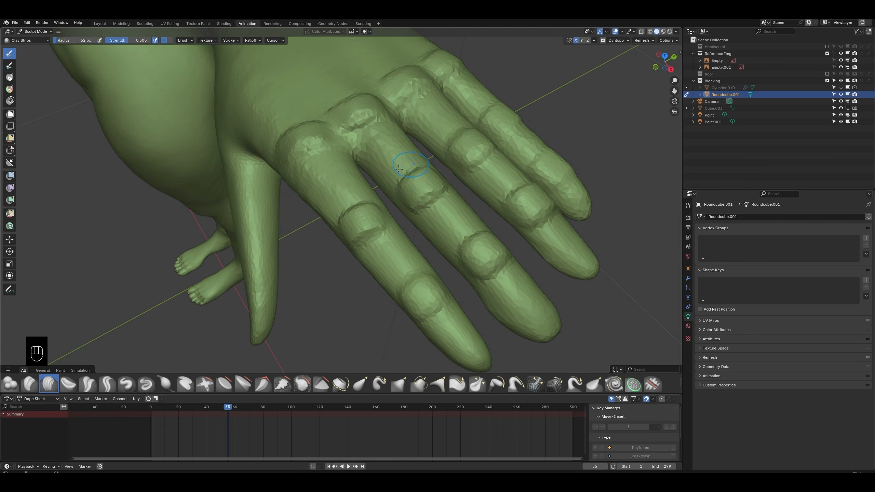
Step: Add tendon ridges running from the knuckles toward the wrist with Clay Strips, reducing the radius to 37 px
scroll(398, 169, "down", 3)
middle_click_drag(398, 169, 383, 302)
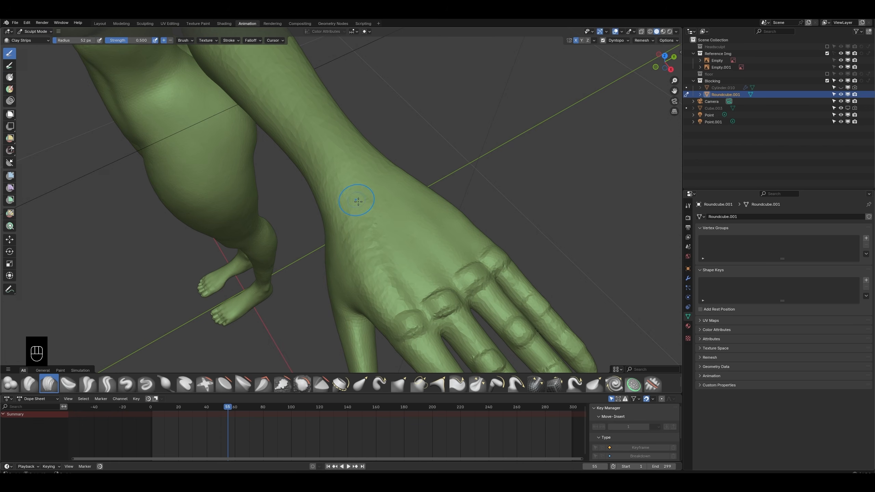
middle_click_drag(446, 238, 449, 256)
key("g")
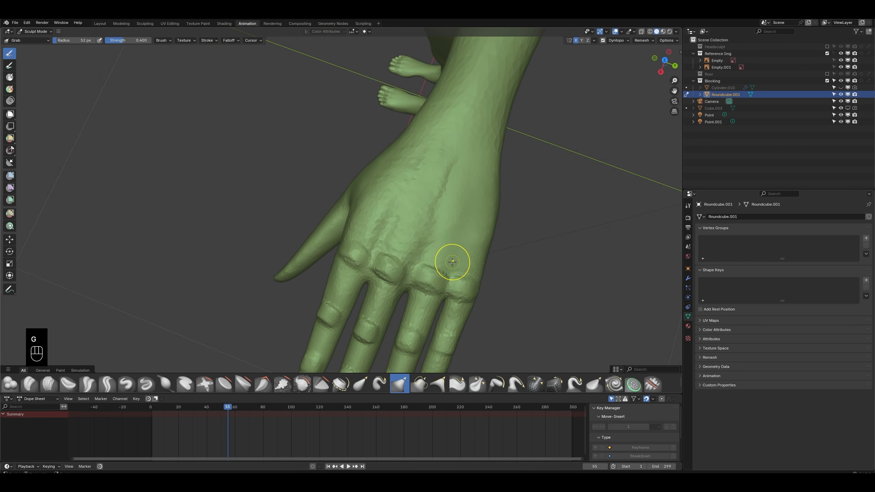
key("f")
key("ctrl+z")
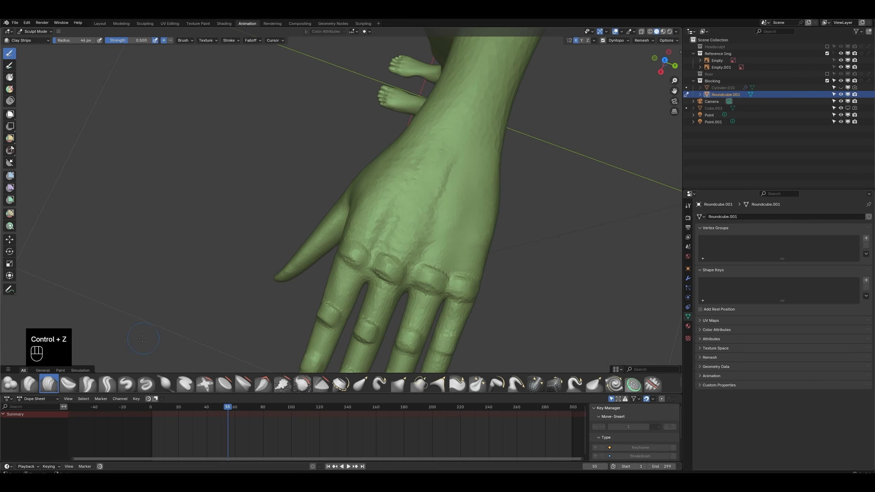
key("f")
left_click(436, 263)
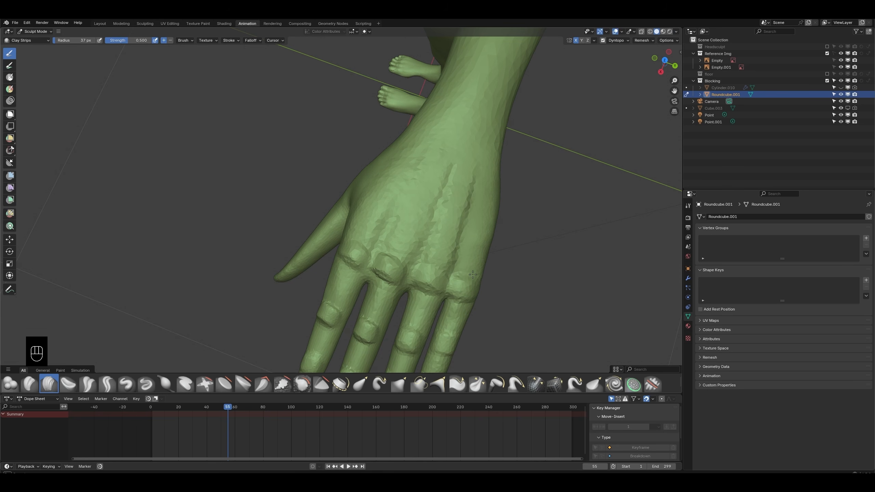
Step: Turn off Dyntopo and try Elastic Grab on the index finger, setting the brush radius to 96 px
mouse_move(487, 203)
middle_mouse_down()
mouse_move(463, 254)
mouse_move(431, 236)
mouse_move(565, 152)
mouse_move(453, 257)
middle_mouse_up()
key("f")
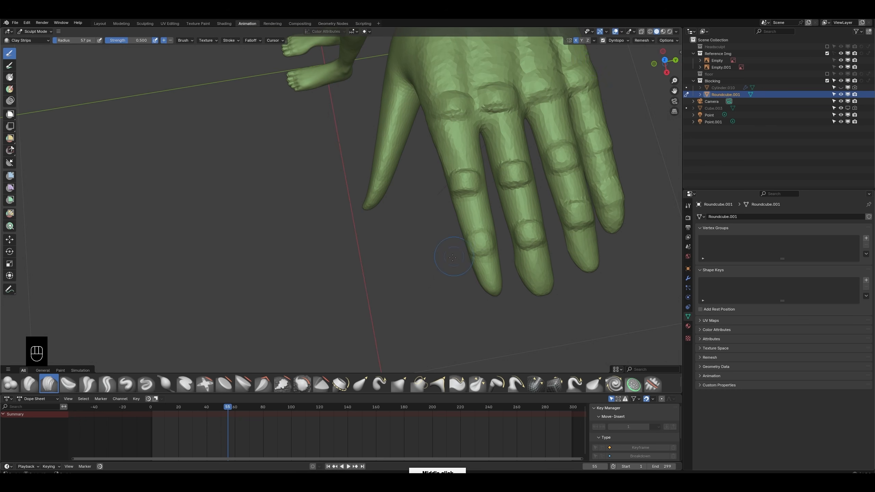
middle_click_drag(436, 284, 477, 254)
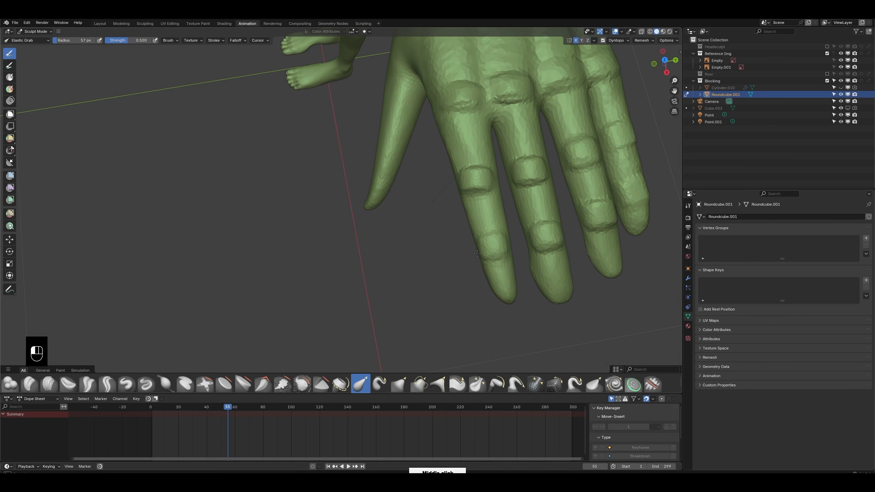
key("ctrl+d")
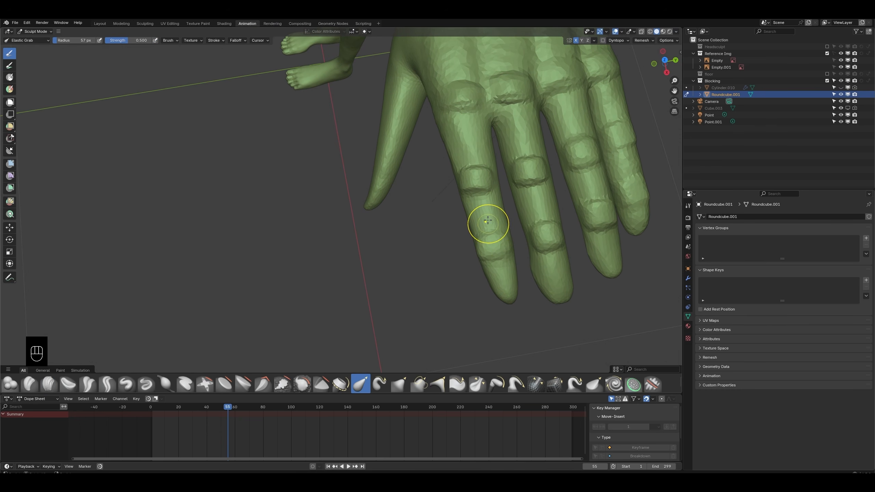
key("f")
left_click(477, 221)
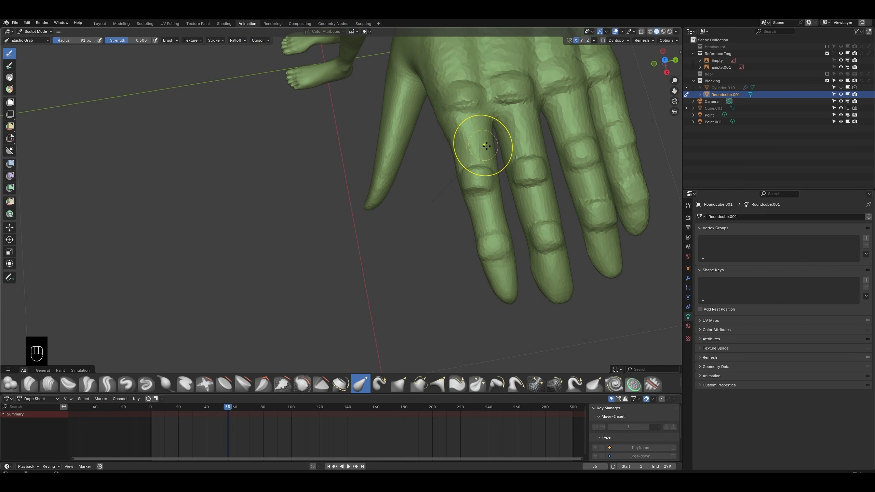
key("f")
left_click(470, 147)
key("f")
left_click(516, 149)
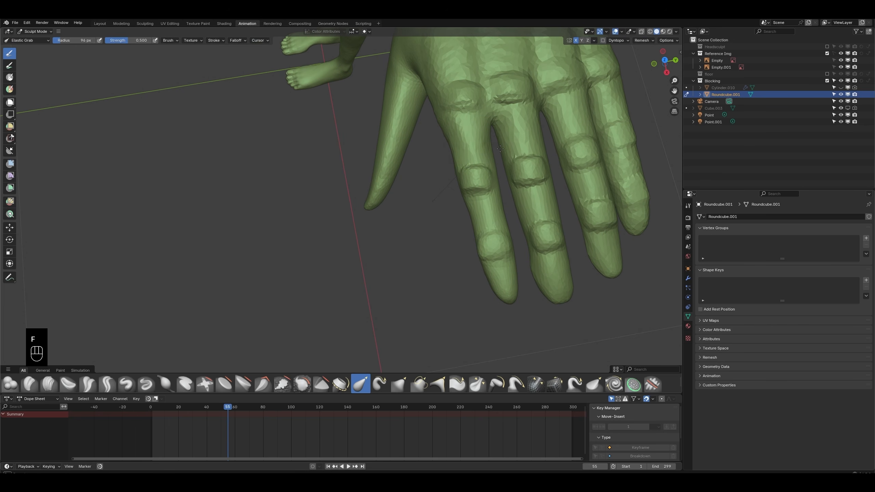
left_click_drag(505, 150, 511, 149)
left_click(214, 42)
mouse_move(234, 43)
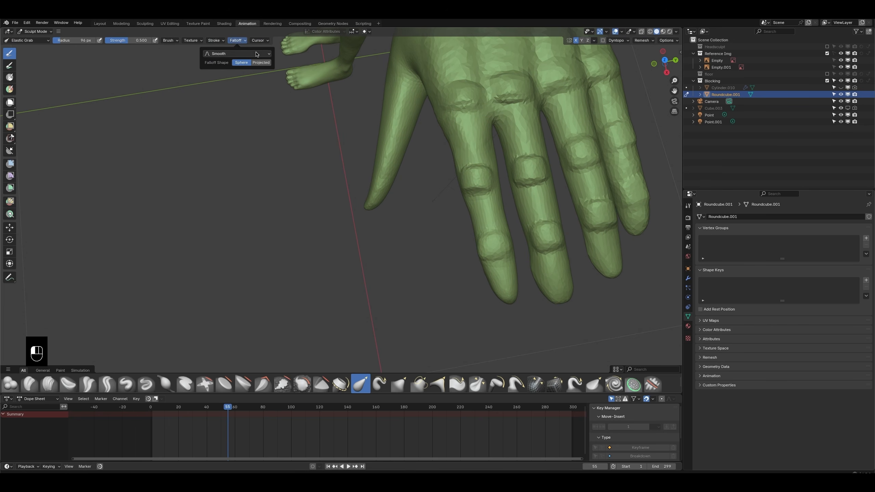
mouse_move(194, 41)
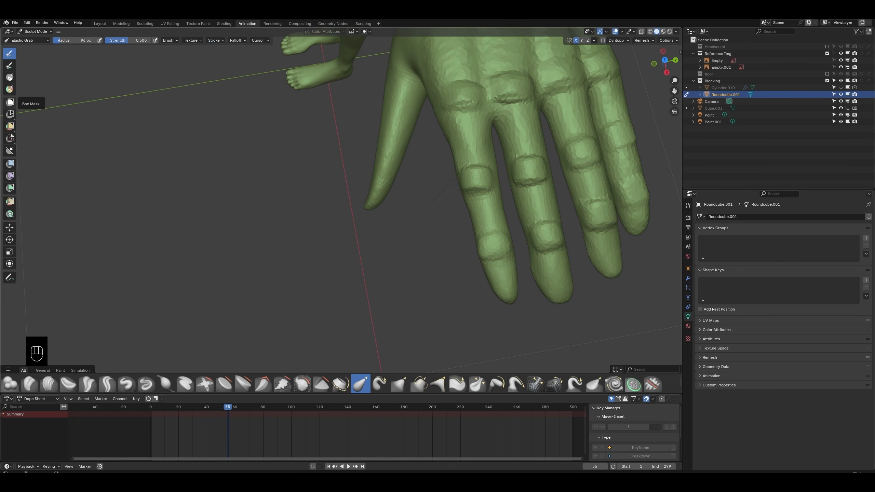
Step: Assign a separate face set to each of the four fingers with Box Face Set
key("b")
key("KP_1")
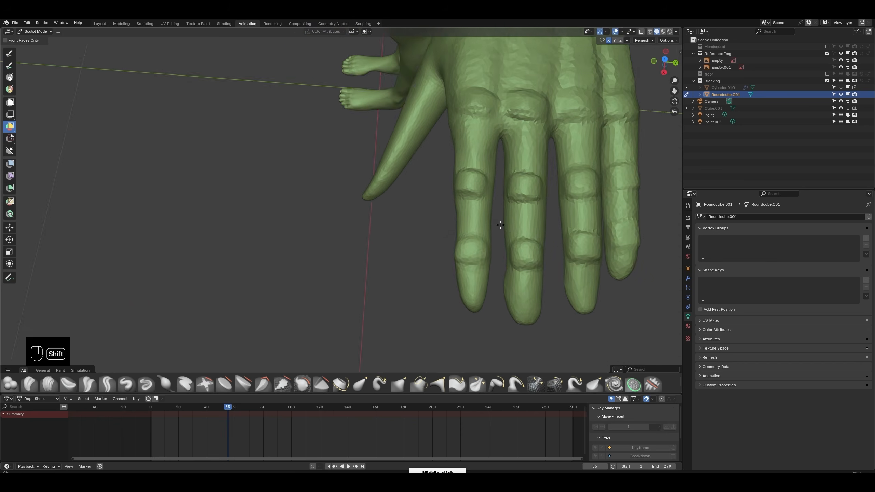
key("KP_7")
middle_click_drag(287, 133, 393, 271, "shift")
left_click_drag(534, 281, 305, 210)
left_click_drag(541, 210, 303, 149)
left_click_drag(525, 153, 282, 100)
left_click_drag(490, 103, 289, 61)
middle_click_drag(391, 100, 318, 70)
Step: Switch back to Elastic Grab and enable Face Sets auto-masking so each finger deforms independently
left_click(8, 56)
left_click(68, 384)
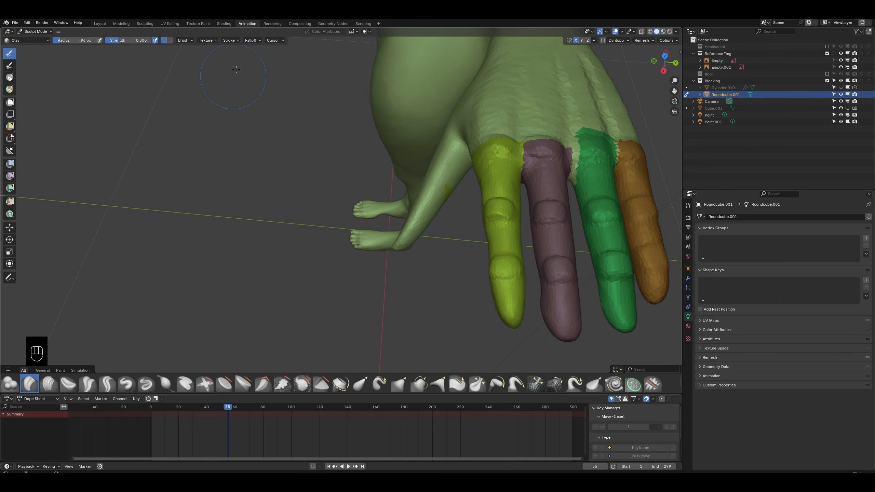
left_click(363, 385)
left_click(367, 32)
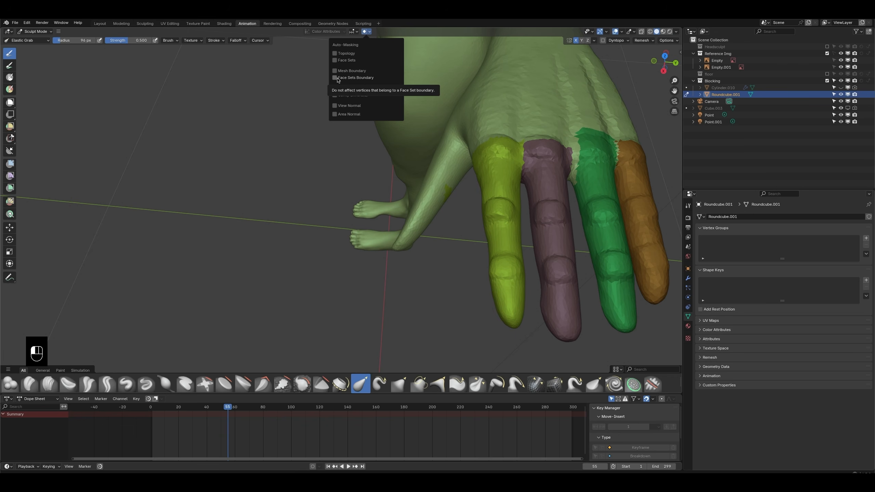
Step: Reshape the index and middle fingers with Elastic Grab at a 96 px radius
middle_click_drag(448, 196, 469, 248)
scroll(469, 247, "up", 1)
left_click_drag(470, 247, 464, 246)
mouse_move(484, 164)
left_mouse_down()
mouse_move(449, 166)
mouse_move(507, 174)
left_mouse_up()
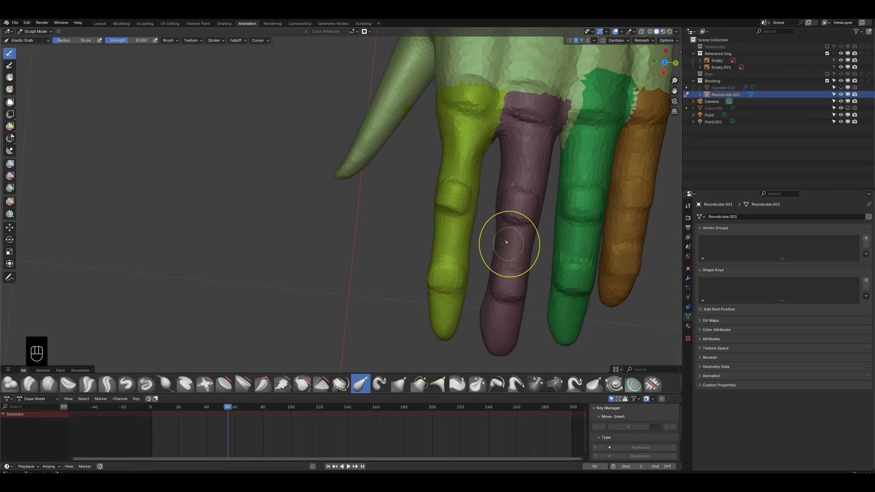
mouse_move(483, 314)
middle_mouse_down("shift")
mouse_move(481, 265)
mouse_move(462, 226)
middle_mouse_up("shift")
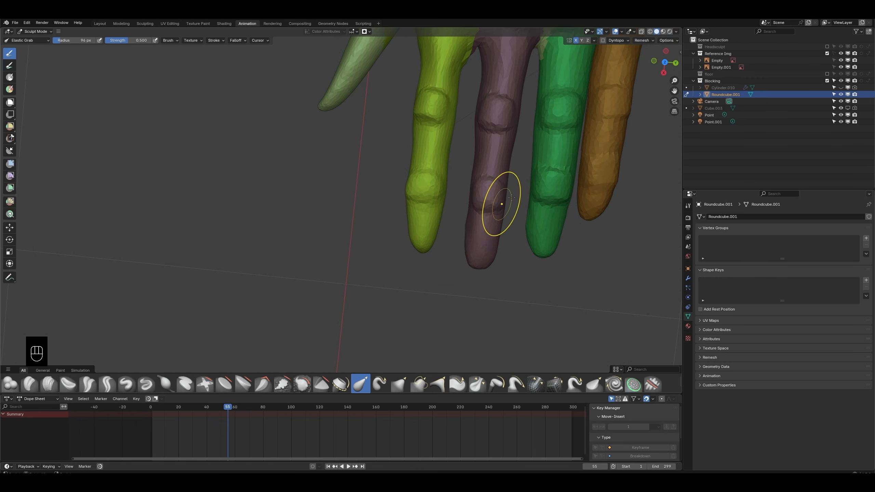
middle_click_drag(512, 198, 485, 237, "shift")
left_click_drag(483, 229, 479, 228)
left_click_drag(505, 202, 547, 194)
Step: Adjust the ring finger's outline around its joints with Elastic Grab
middle_click_drag(547, 191, 501, 249, "shift")
left_click_drag(516, 173, 528, 174)
left_click_drag(513, 234, 518, 235)
left_click_drag(514, 285, 517, 286)
left_click_drag(514, 170, 473, 169)
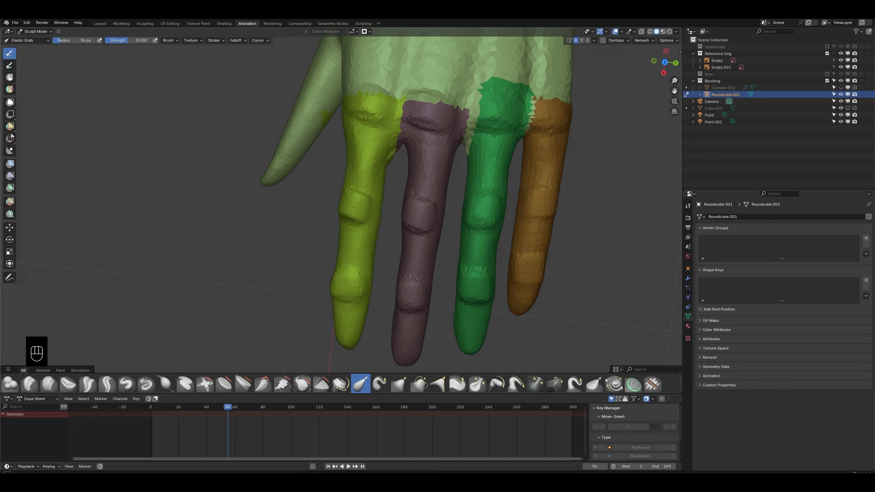
Step: Set the Elastic Grab radius to 130 px and smooth the joint bumps and knuckles on the backs of the fingers
mouse_move(495, 245)
middle_mouse_down()
mouse_move(452, 198)
mouse_move(469, 195)
middle_mouse_up()
key("f")
left_click(514, 196)
key("ctrl+z")
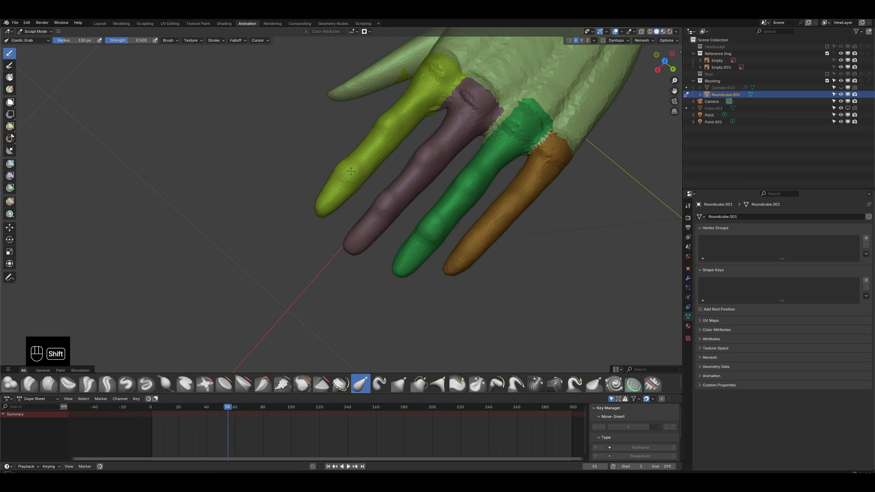
middle_click_drag(381, 129, 361, 125)
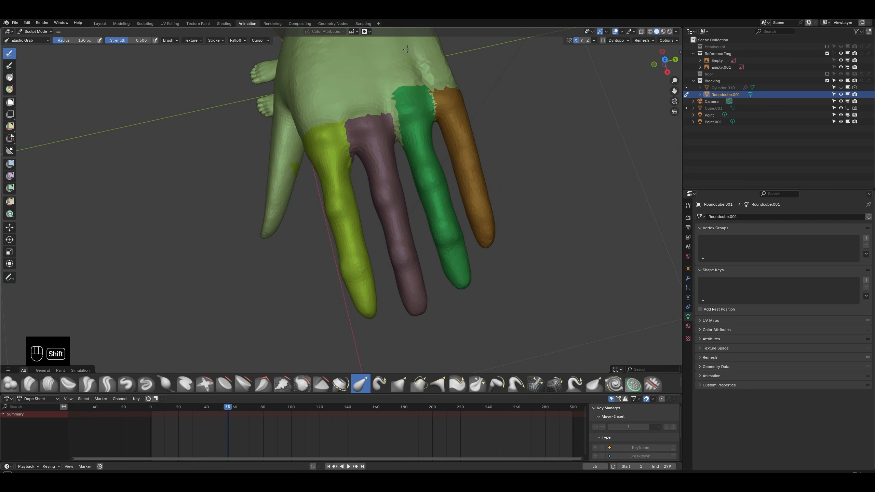
Step: Smooth the palm-side joint creases of the four fingers
middle_click_drag(365, 173, 420, 103)
middle_click_drag(416, 154, 410, 124, "ctrl")
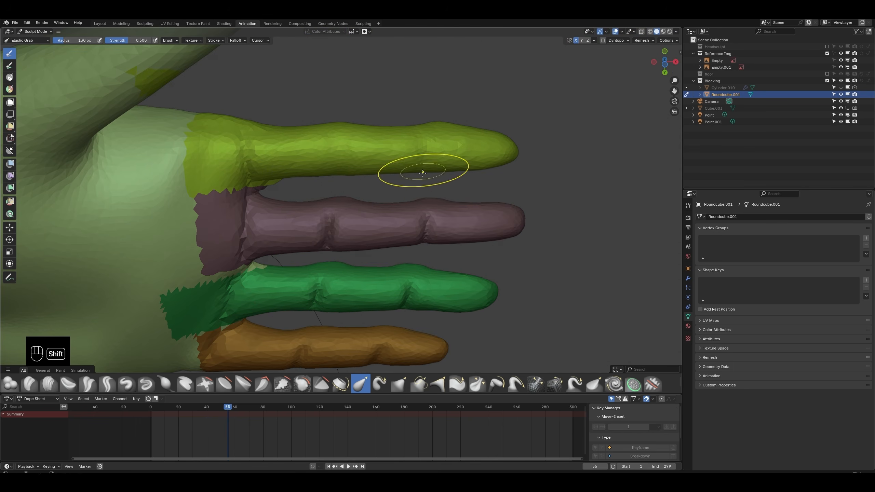
middle_click_drag(433, 228, 471, 157, "shift")
scroll(427, 217, "down", 4)
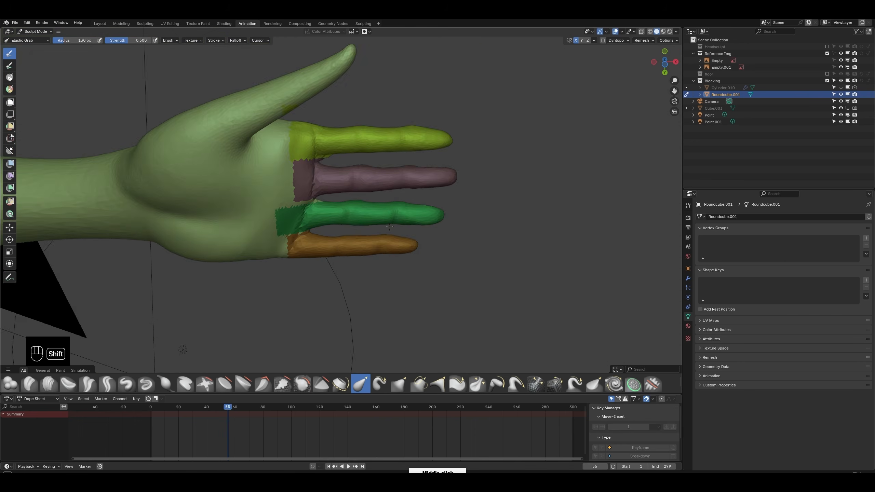
Step: Examine the smoothed fingers and hand from the palm, fingertip, back and side
middle_click_drag(422, 207, 434, 213, "shift")
middle_click_drag(434, 214, 358, 357)
middle_click_drag(389, 269, 290, 200, "shift")
middle_click_drag(290, 200, 351, 200, "ctrl")
middle_click_drag(351, 200, 441, 136, "ctrl")
middle_click_drag(441, 136, 427, 166, "shift")
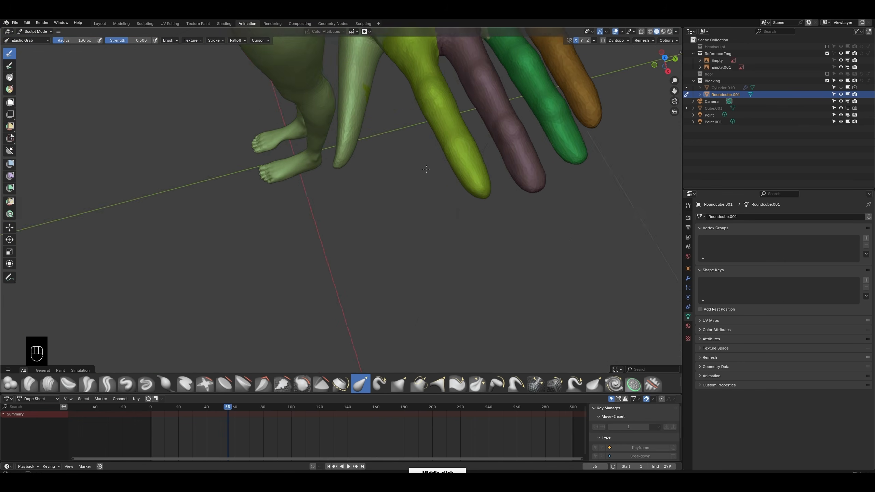
middle_click_drag(419, 93, 391, 144, "shift")
middle_click_drag(488, 107, 402, 199, "shift")
middle_click_drag(425, 133, 431, 181, "ctrl")
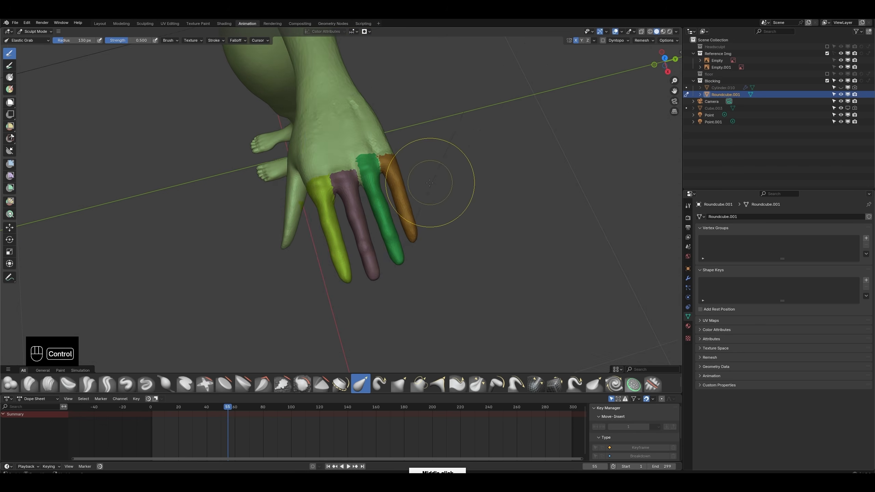
middle_click_drag(345, 134, 392, 167, "shift")
key("ctrl+z")
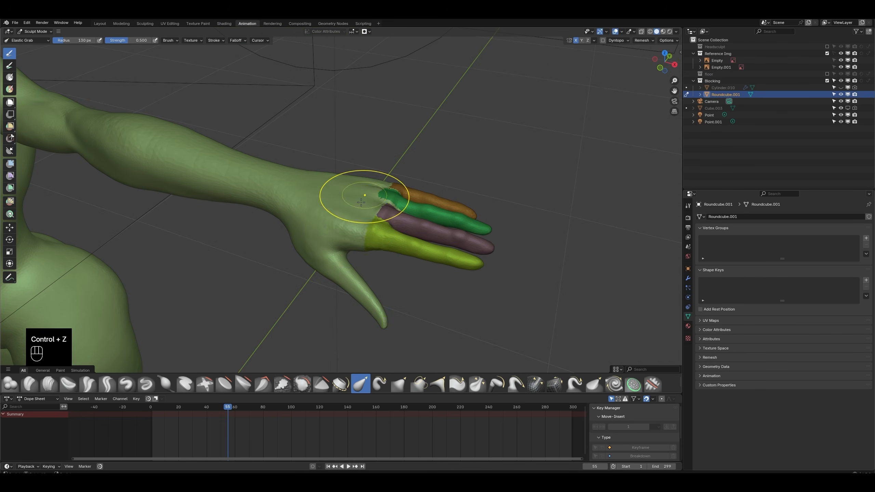
Step: Switch to Scrape/Fill, adjust its radius, and flatten the upper surface of the index fingertip
middle_click_drag(358, 222, 496, 162)
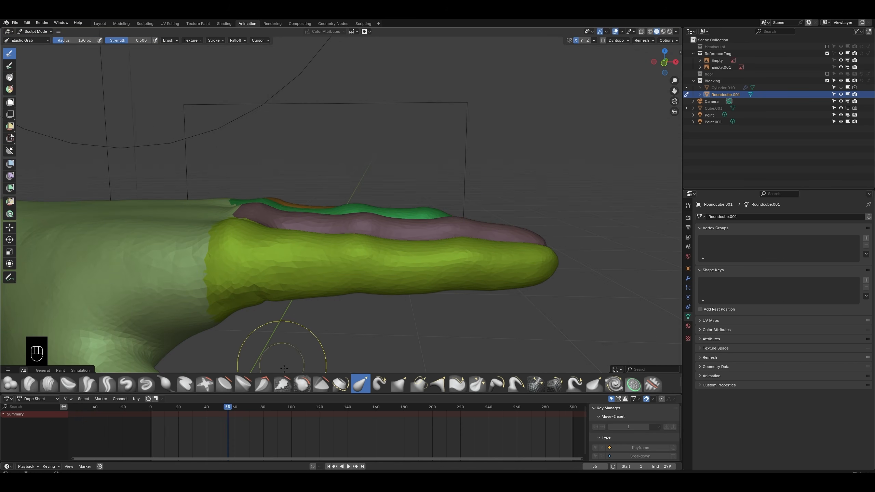
left_click(284, 390)
mouse_move(478, 179)
middle_mouse_down()
mouse_move(457, 224)
mouse_move(490, 233)
mouse_move(480, 240)
middle_mouse_up()
key("f")
left_click(456, 226)
key("f")
left_click(486, 237)
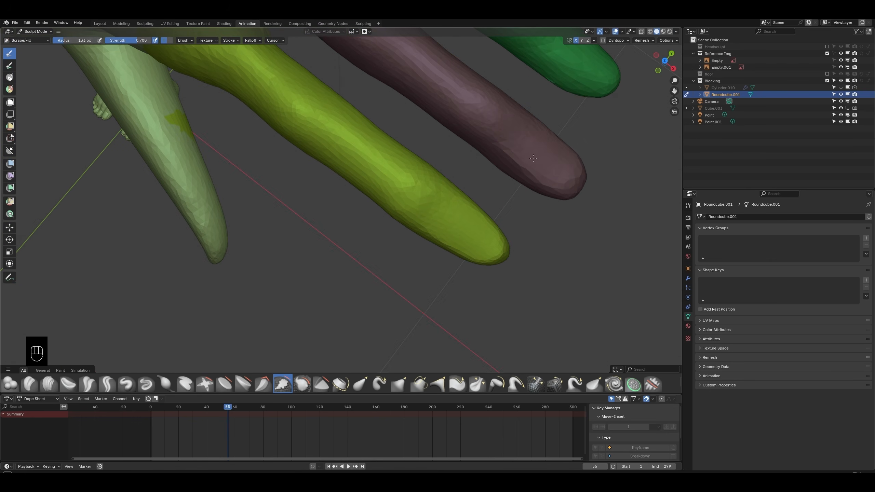
Step: Flatten the upper surfaces of the remaining fingertips with Scrape/Fill, undoing unsatisfactory strokes
middle_click_drag(533, 158, 426, 167)
key("ctrl+z")
mouse_move(503, 158)
middle_mouse_down("shift")
mouse_move(507, 174)
mouse_move(434, 193)
middle_mouse_up("shift")
middle_click_drag(570, 189, 514, 200)
key("ctrl+z")
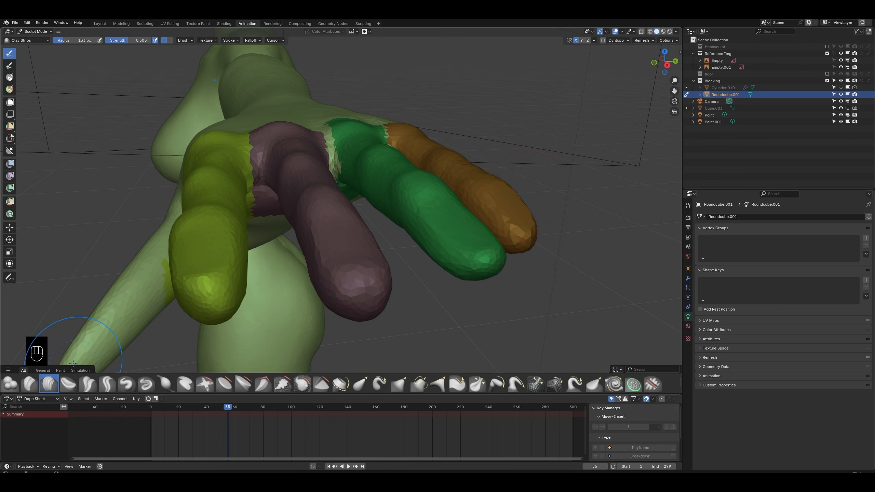
Step: Try a Crease Sharp groove along the side of the index fingertip at a 70 px radius, undo it, and turn on Dyntopo
middle_click_drag(74, 362, 448, 254)
key("f")
left_click(441, 230)
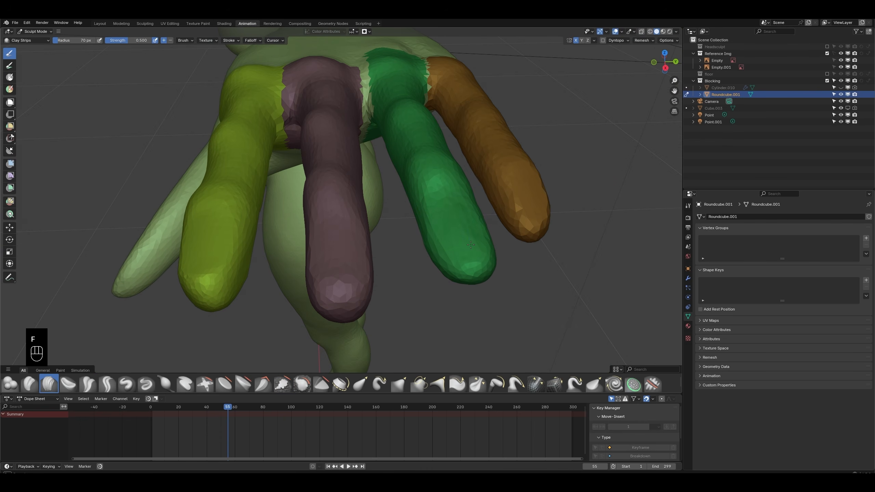
mouse_move(480, 231)
middle_mouse_down()
mouse_move(488, 195)
mouse_move(534, 152)
middle_mouse_up()
key("shift+c")
middle_click_drag(185, 245, 215, 234)
left_click_drag(254, 233, 353, 232)
key("ctrl+z")
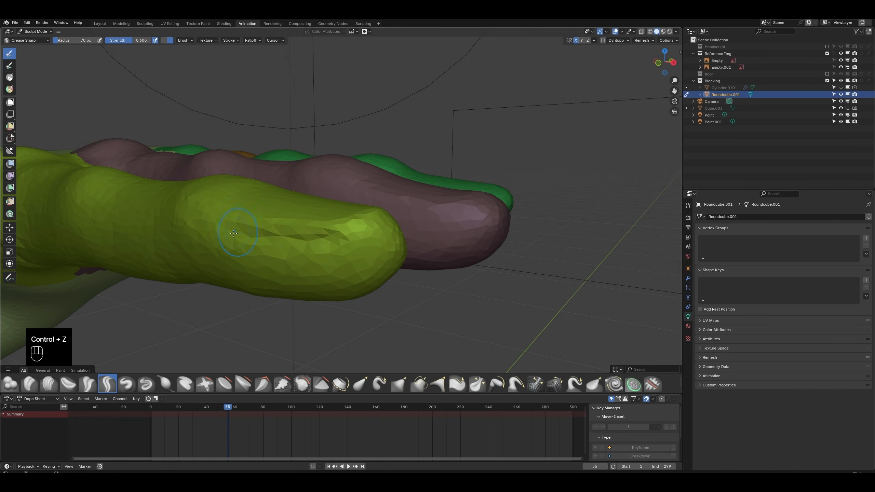
key("ctrl+z")
left_click(588, 55)
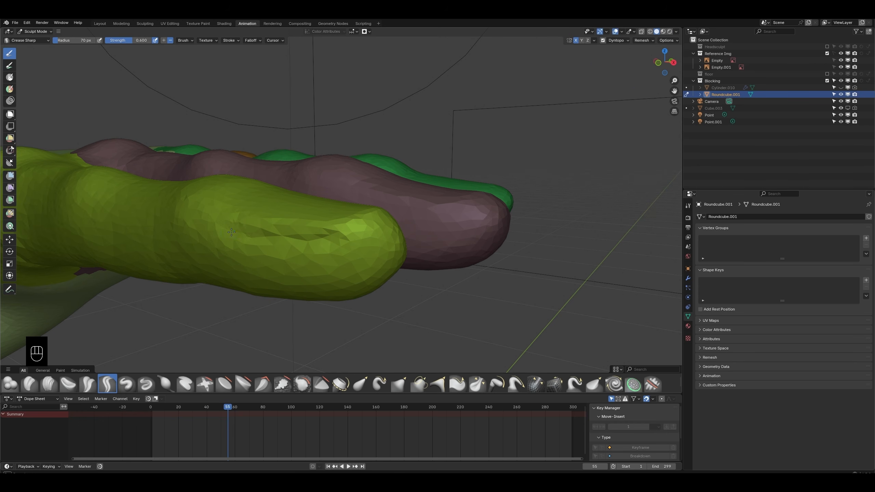
Step: Carve a nail outline around the index fingertip with Crease Sharp, enlarge the radius to 213 px, and undo the last stroke
mouse_move(333, 243)
middle_mouse_down()
mouse_move(303, 260)
mouse_move(274, 258)
middle_mouse_up()
left_click_drag(366, 239, 398, 238)
middle_click_drag(398, 238, 341, 240)
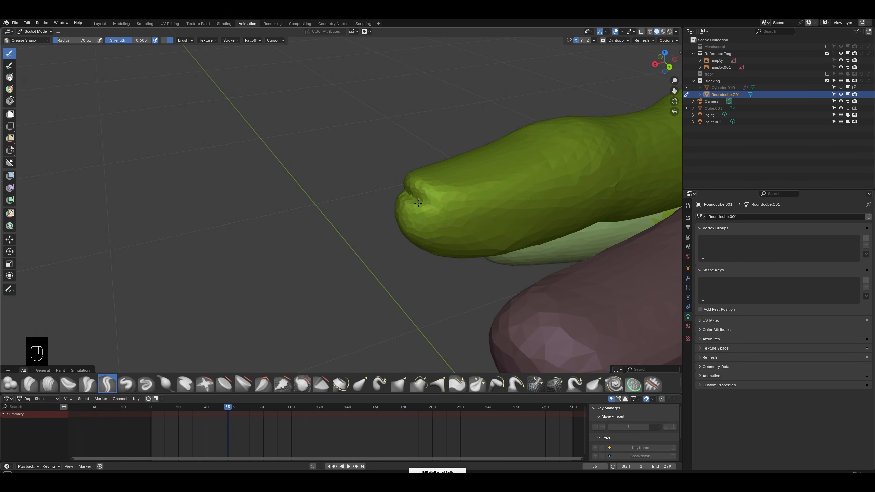
left_click_drag(414, 201, 488, 204)
middle_click_drag(489, 204, 379, 159)
mouse_move(379, 159)
left_mouse_down()
mouse_move(469, 162)
mouse_move(475, 179)
left_mouse_up()
mouse_move(476, 179)
middle_mouse_down()
mouse_move(503, 169)
mouse_move(439, 190)
middle_mouse_up()
key("ctrl+z")
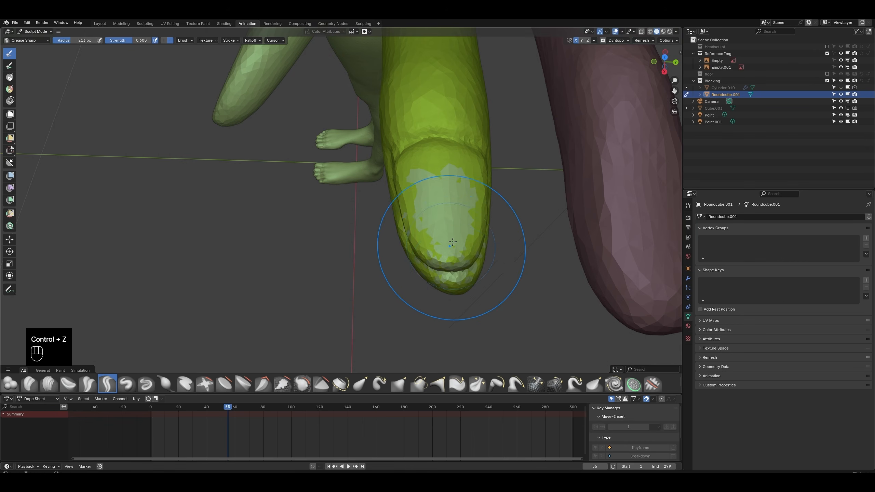
Step: Switch to the Elastic Grab brush and save the file
mouse_move(453, 255)
middle_mouse_down()
mouse_move(424, 240)
mouse_move(438, 273)
mouse_move(448, 220)
mouse_move(449, 273)
mouse_move(365, 285)
middle_mouse_up()
left_click(360, 384)
key("ctrl+s")
key("Tab")
key("Tab")
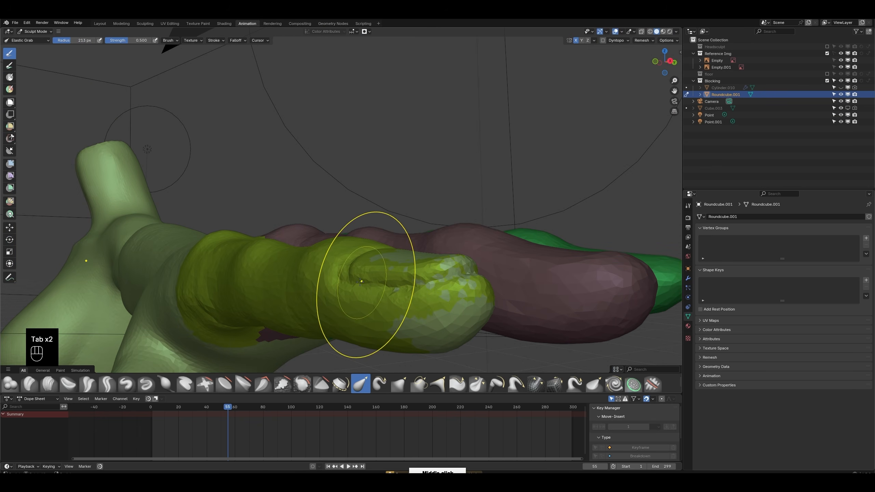
Step: Repaint the patchy index fingertip into the finger's own face set with Face Set Paint at a 93 px radius
left_click(10, 88)
key("f")
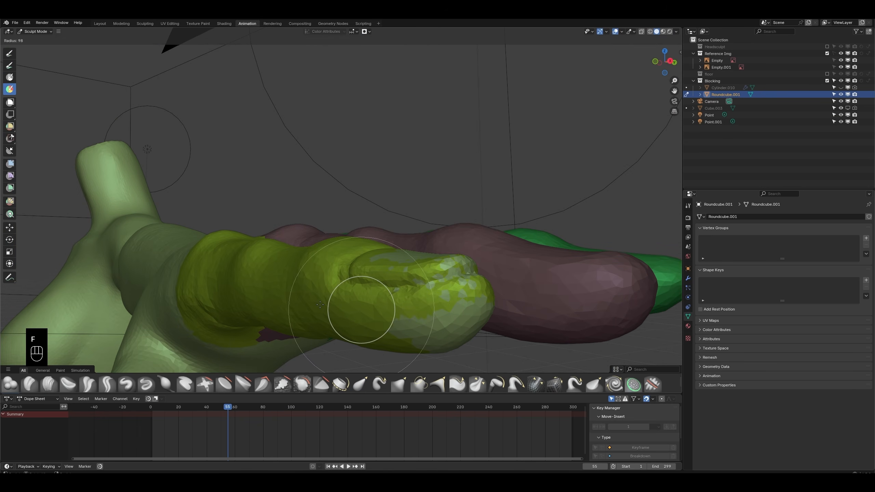
left_click(393, 307)
left_click_drag(393, 306, 451, 319, "ctrl")
middle_click_drag(451, 319, 427, 214)
mouse_move(427, 214)
middle_mouse_down("shift")
mouse_move(473, 260)
mouse_move(427, 208)
middle_mouse_up("shift")
left_click_drag(426, 208, 455, 255, "ctrl")
middle_click_drag(454, 255, 513, 119)
Step: Smooth and shape the index fingertip's nail with Elastic Grab at a 93 px radius, undoing an unwanted stroke
middle_click_drag(416, 179, 526, 140)
middle_click_drag(374, 200, 389, 183, "ctrl")
middle_click_drag(389, 182, 415, 195, "shift")
key("ctrl+z")
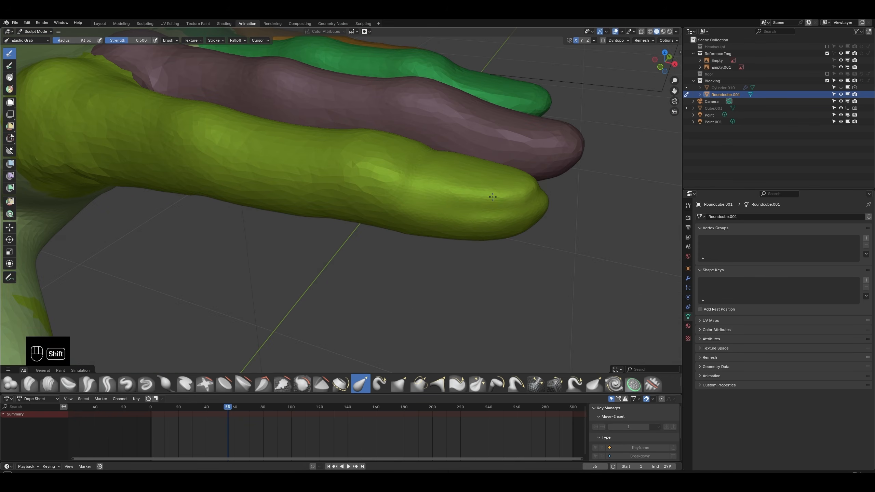
middle_click_drag(546, 203, 481, 172)
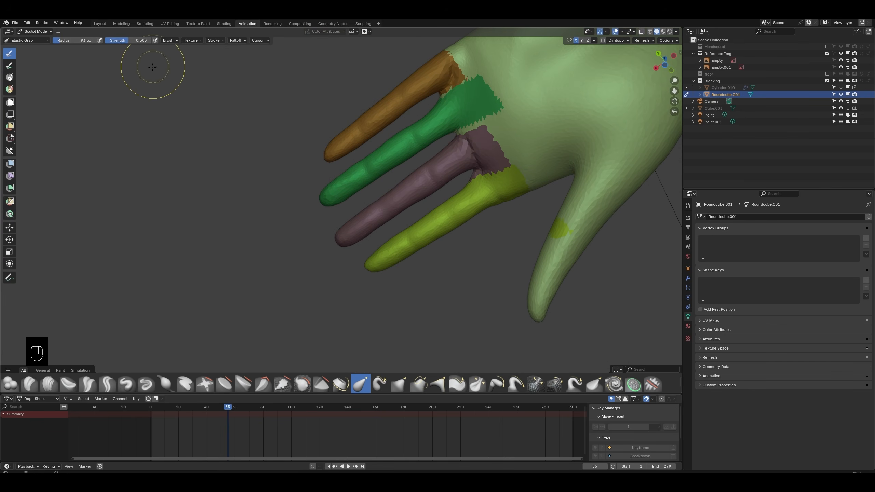
Step: Merge the four coloured finger face sets into the hand's base face set with Face Set Paint
left_click(366, 31)
left_click(173, 42)
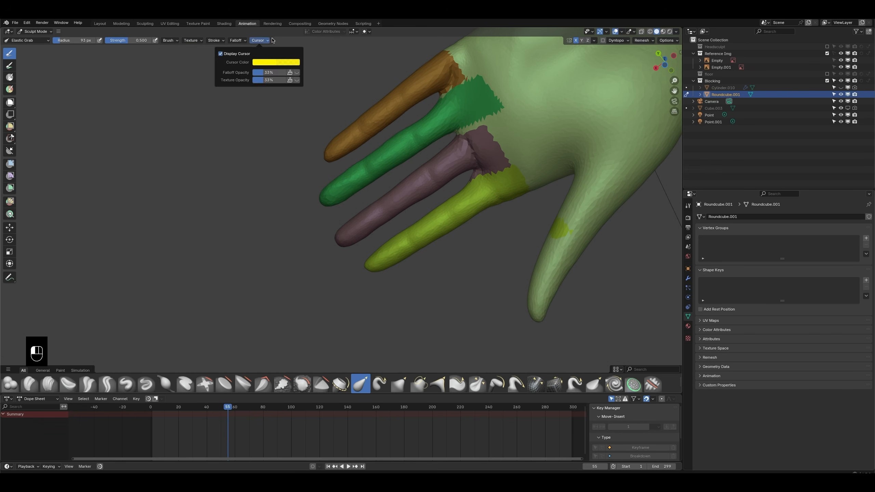
left_click(367, 32)
left_click(59, 31)
mouse_move(68, 60)
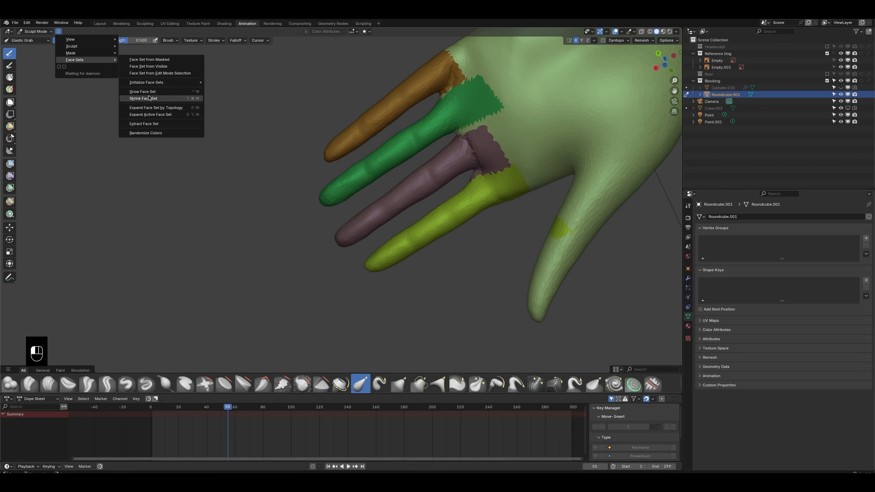
left_click(9, 90)
mouse_move(551, 101)
left_mouse_down("ctrl")
mouse_move(444, 86)
mouse_move(344, 145)
mouse_move(368, 224)
mouse_move(428, 197)
left_mouse_up("ctrl")
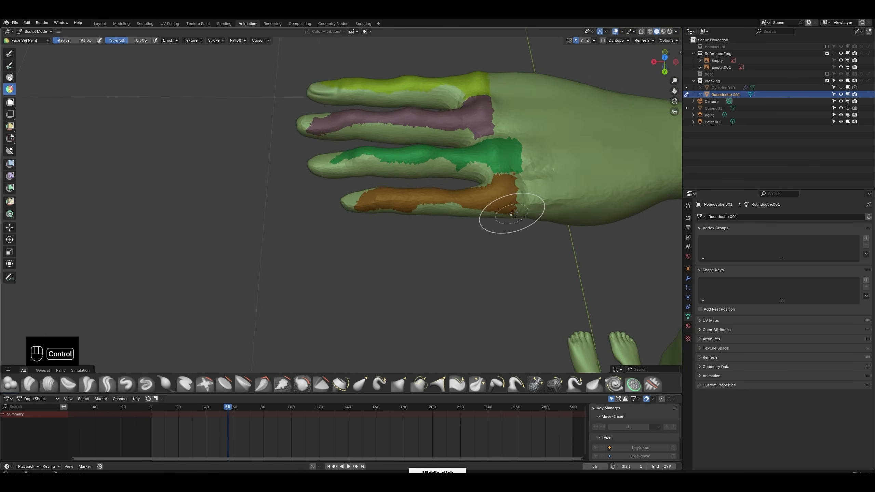
mouse_move(508, 209)
left_mouse_down("ctrl")
mouse_move(379, 186)
mouse_move(344, 157)
left_mouse_up("ctrl")
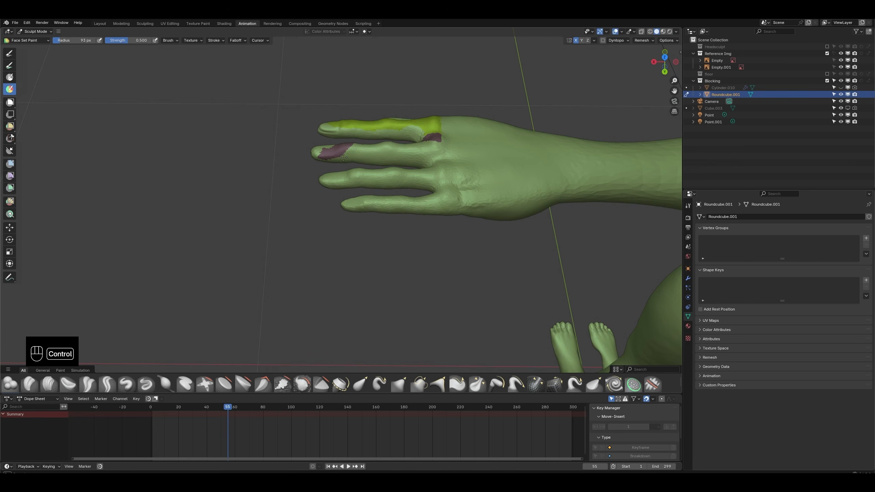
middle_click_drag(303, 130, 416, 201)
scroll(417, 201, "up", 3)
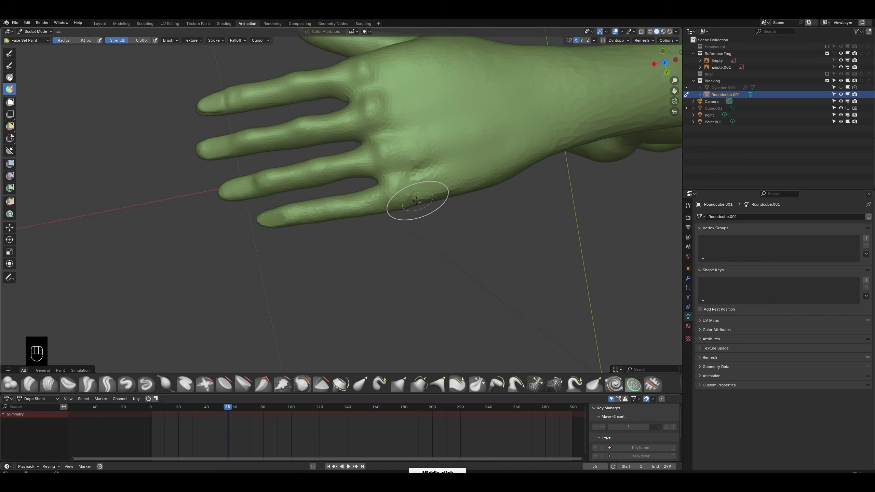
Step: Adjust and smooth the knuckle area on the back of the hand with Elastic Grab
left_click(360, 384)
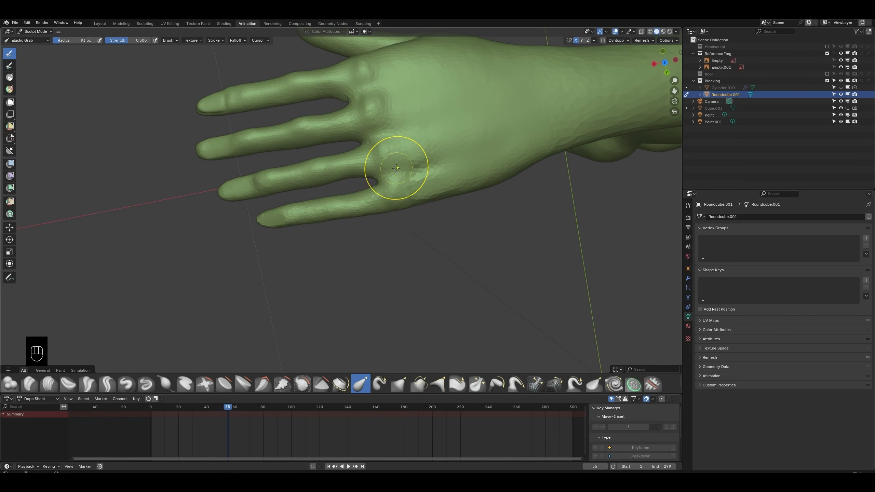
key("shift")
mouse_move(338, 177)
middle_mouse_down()
mouse_move(275, 206)
mouse_move(306, 254)
mouse_move(340, 123)
mouse_move(294, 195)
mouse_move(180, 189)
middle_mouse_up()
Step: Refine the knuckles and finger bases on the back of the hand with Clay Strips at a 49 px radius
left_click(49, 383)
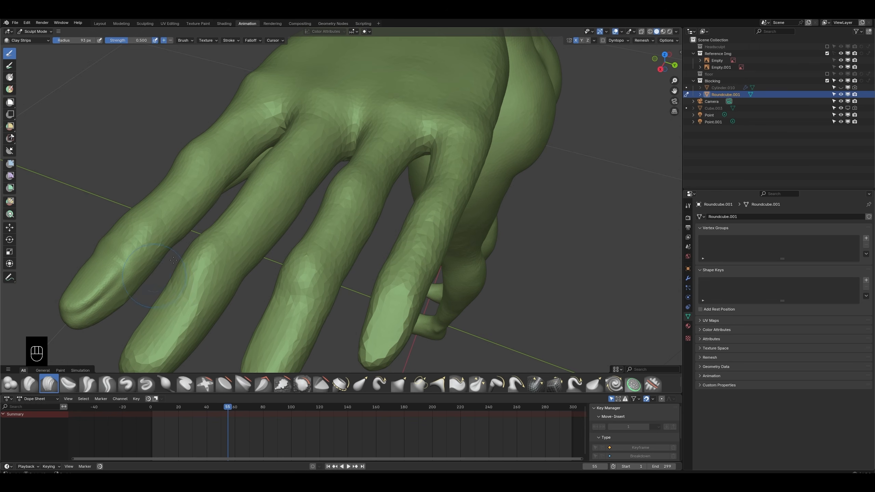
key("f")
left_click(262, 238)
key("f")
left_click(240, 251)
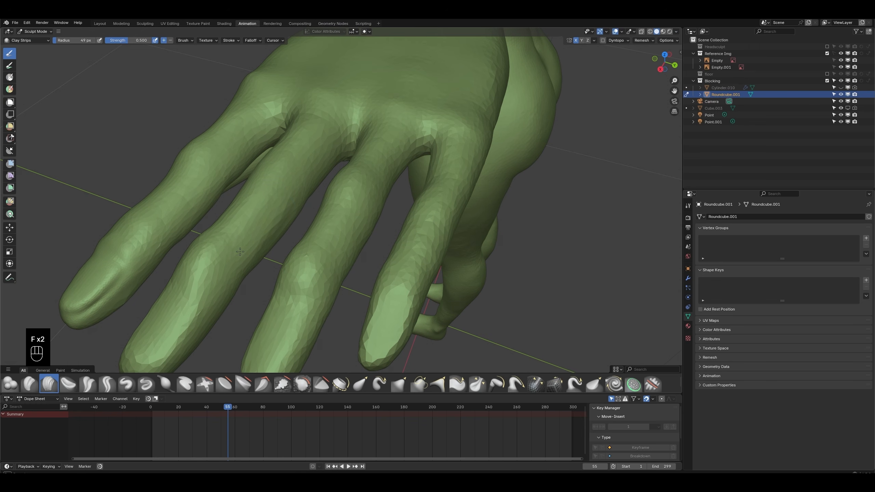
middle_click_drag(284, 212, 297, 176)
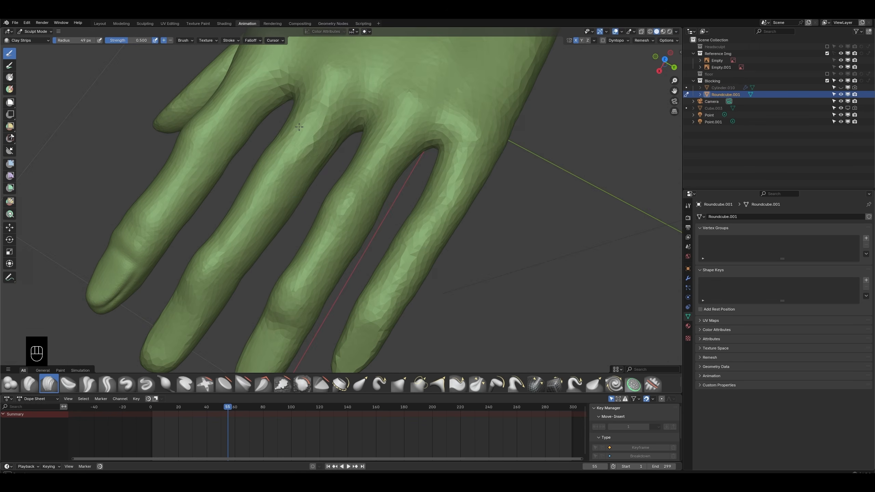
middle_click_drag(315, 141, 325, 293)
middle_click_drag(432, 161, 373, 261)
Step: Carve the main palm lines across the palm and around the thumb base with Crease Sharp at a 49 px radius
scroll(394, 183, "down", 3)
middle_click_drag(426, 200, 75, 150)
scroll(345, 224, "up", 4)
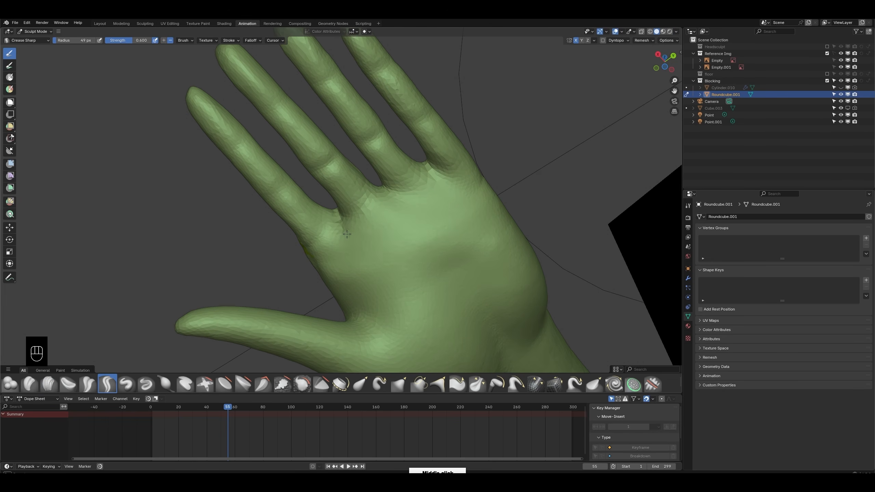
mouse_move(343, 236)
left_mouse_down()
mouse_move(431, 238)
mouse_move(486, 214)
left_mouse_up()
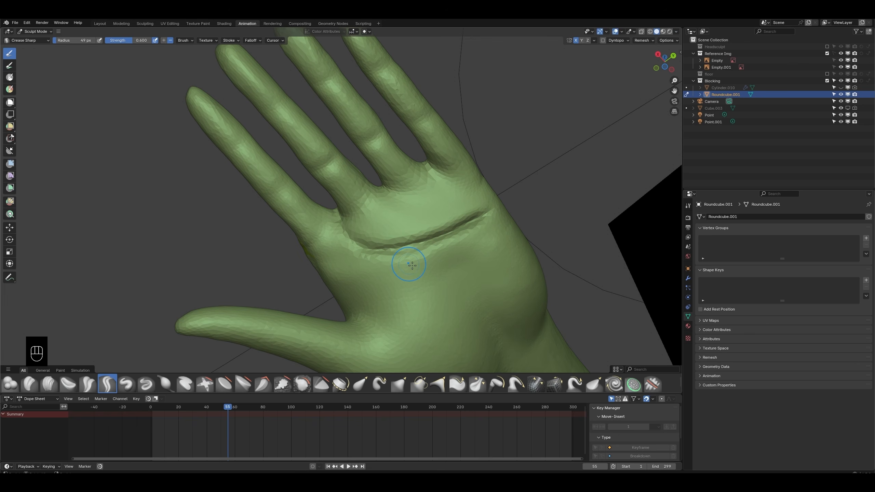
left_click_drag(345, 273, 400, 267)
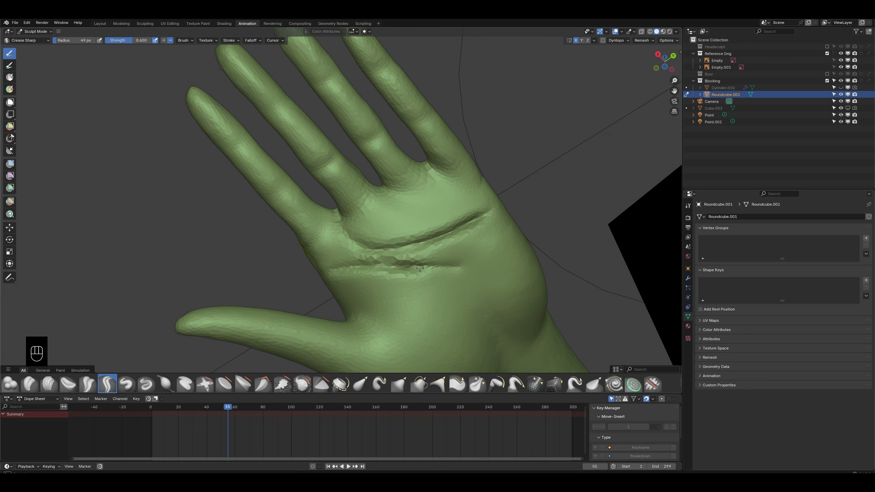
middle_click_drag(477, 268, 419, 298, "ctrl")
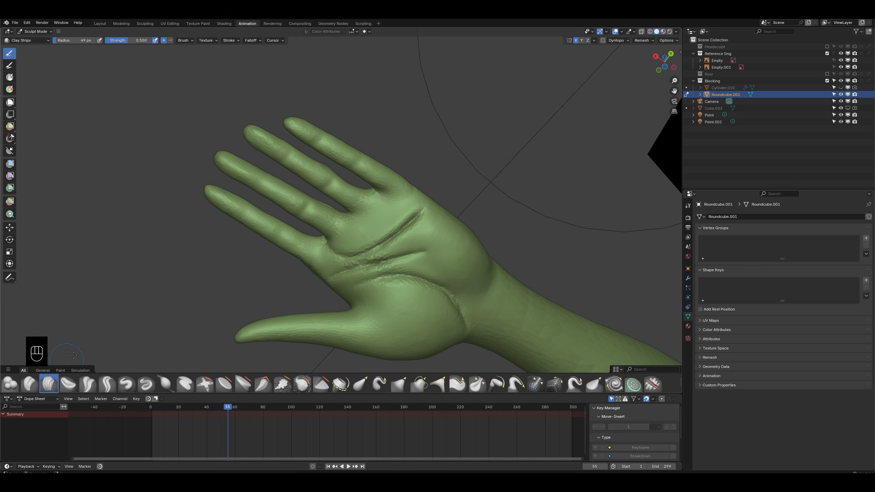
Step: Switch to Clay Strips, set the radius to 140 px, undo unwanted strokes, and smooth the palm creases
key("f")
key("f")
key("ctrl+z")
key("ctrl+z")
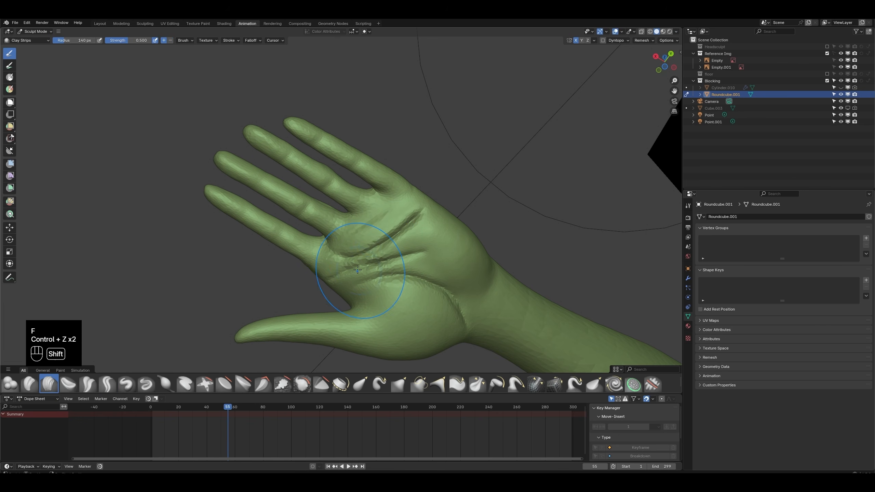
left_click_drag(391, 269, 345, 234, "shift")
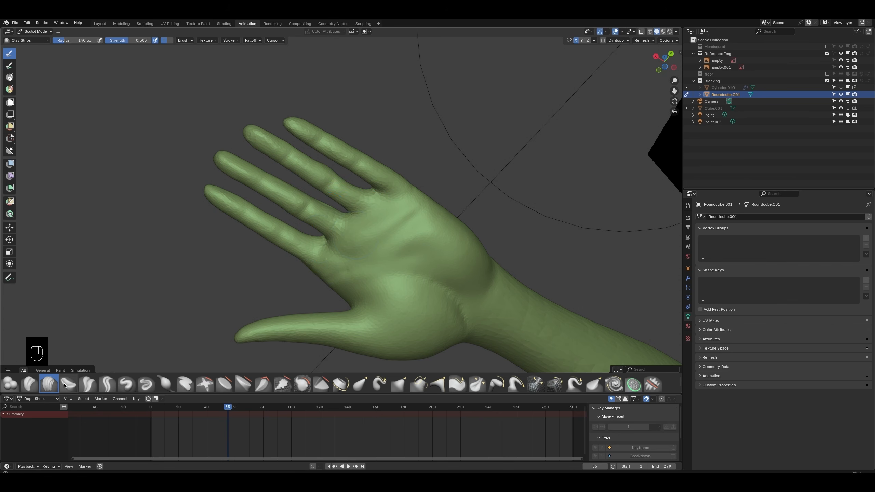
Step: Puff up the palm with Inflate/Deflate at an 83 px radius, undo the last stroke, and set the radius to 167 px
key("f")
left_click(406, 205)
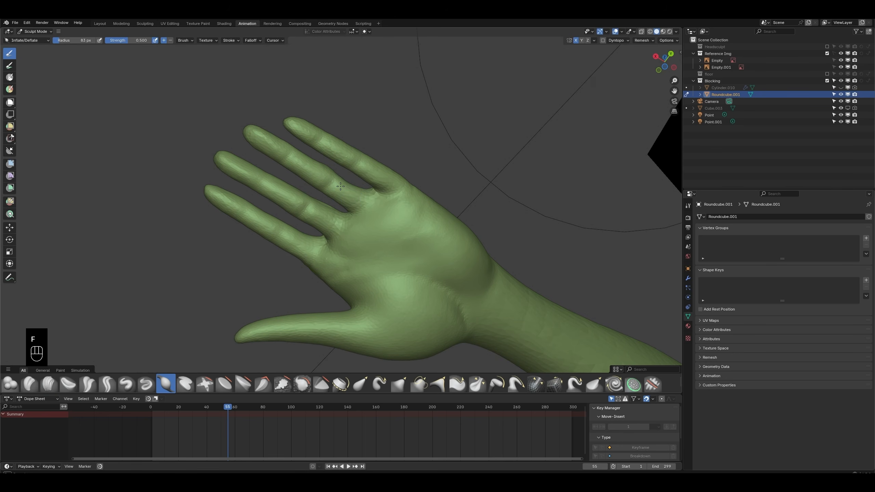
middle_click_drag(355, 214, 341, 211)
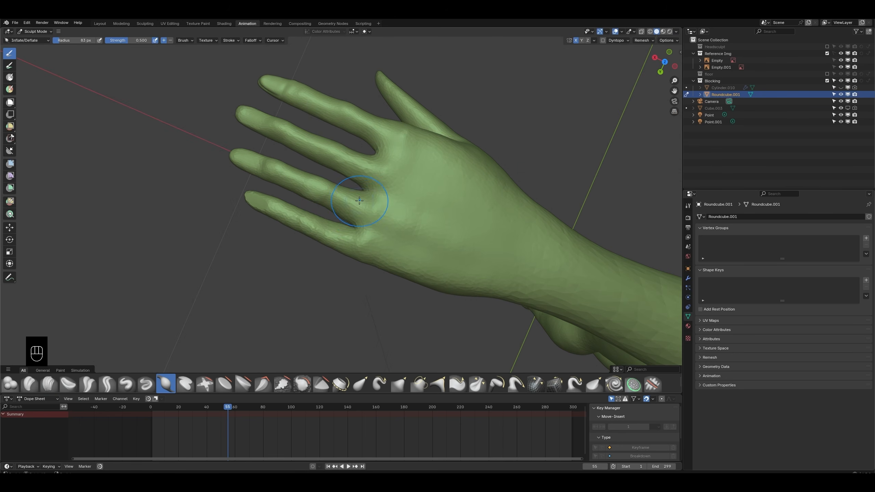
key("ctrl+z")
key("f")
left_click(341, 211)
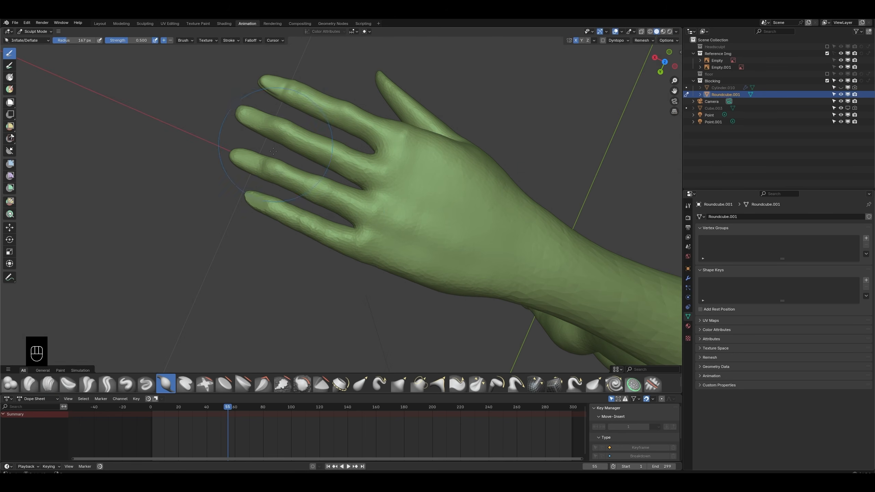
Step: Refine the fingers with Inflate/Deflate, reducing the radius to 67 px, undo the last stroke, and save the file
middle_click_drag(278, 109, 331, 230)
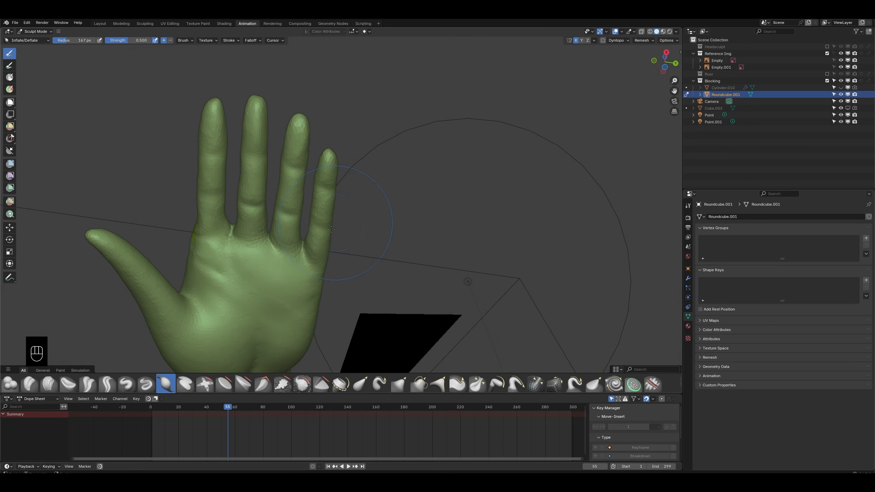
middle_click_drag(231, 244, 245, 311, "ctrl")
middle_click_drag(292, 229, 234, 196)
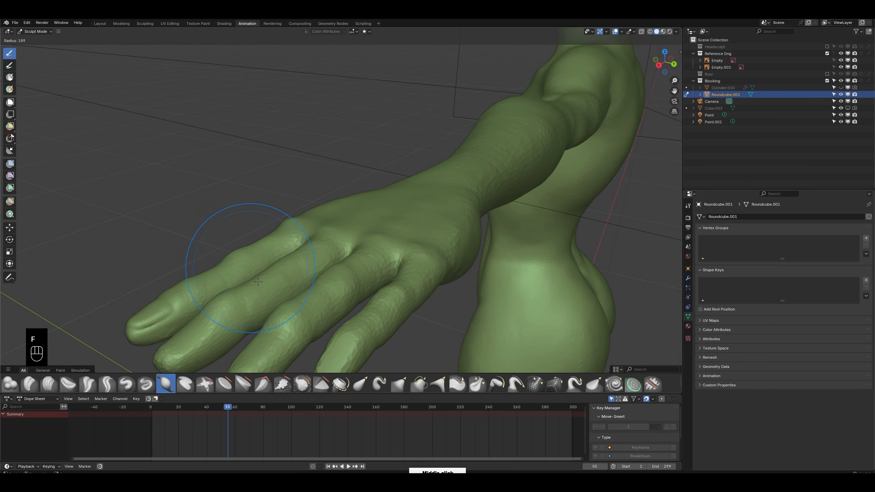
key("f")
left_click(218, 287)
middle_click_drag(264, 252, 225, 262, "ctrl")
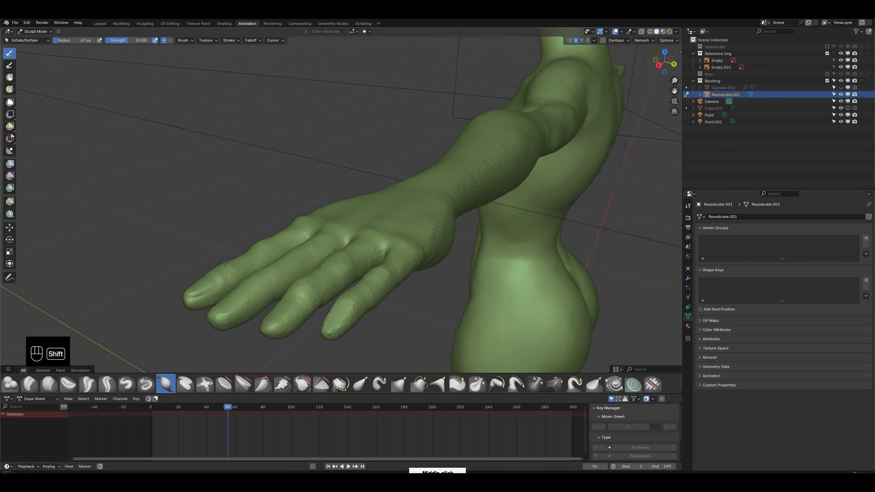
key("ctrl+z")
middle_click_drag(361, 211, 368, 252, "ctrl")
middle_click_drag(368, 251, 368, 238)
key("ctrl+s")
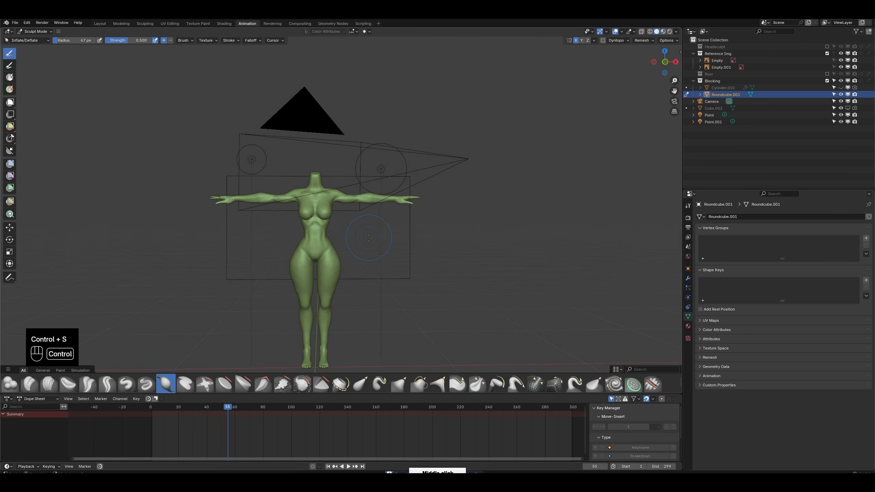
Step: Show the Headsculpt collection, switch to Object Mode, check how the head meets the body, and save the file
left_click(827, 47)
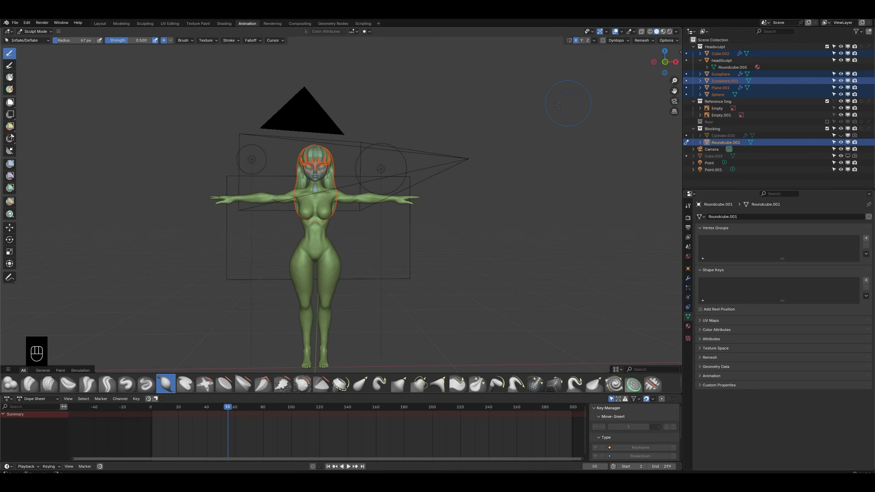
left_click(34, 31)
left_click(34, 39)
scroll(345, 203, "up", 6)
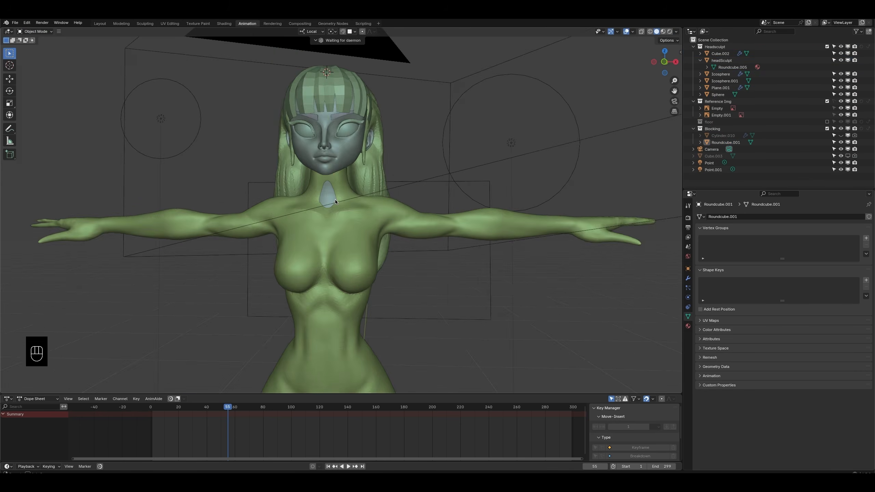
scroll(360, 207, "down", 4)
left_click(328, 201)
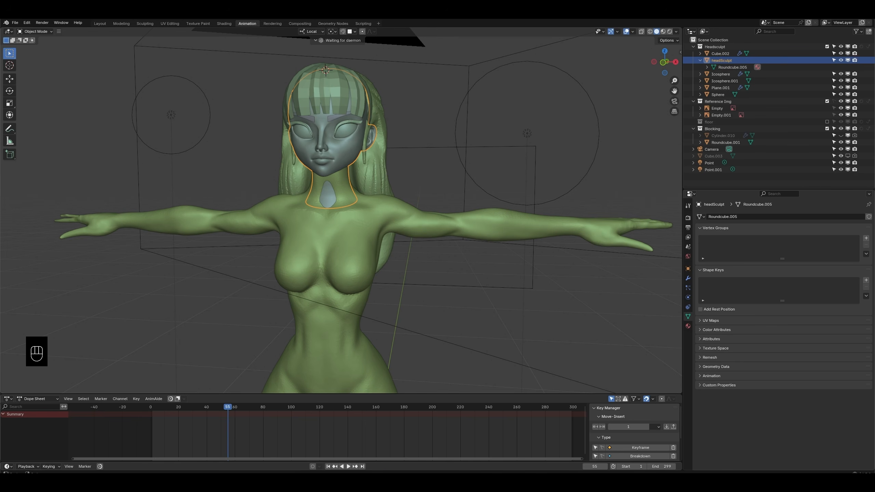
middle_click_drag(403, 200, 514, 261)
left_click(513, 261)
key("ctrl+s")
scroll(361, 236, "up", 3)
Step: Isolate the headSculpt object in the right side view and enter Edit Mode, framing its neck
left_click(327, 186)
key("KP_1")
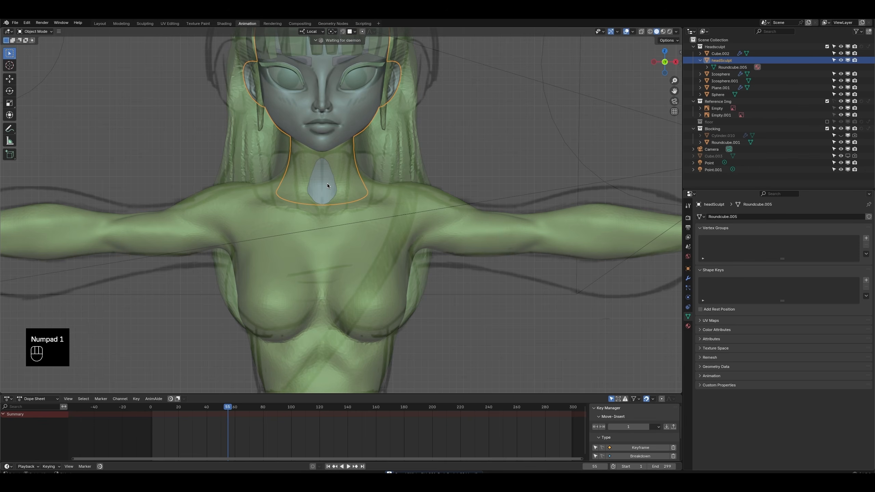
key("KP_Divide")
key("KP_3")
key("Tab")
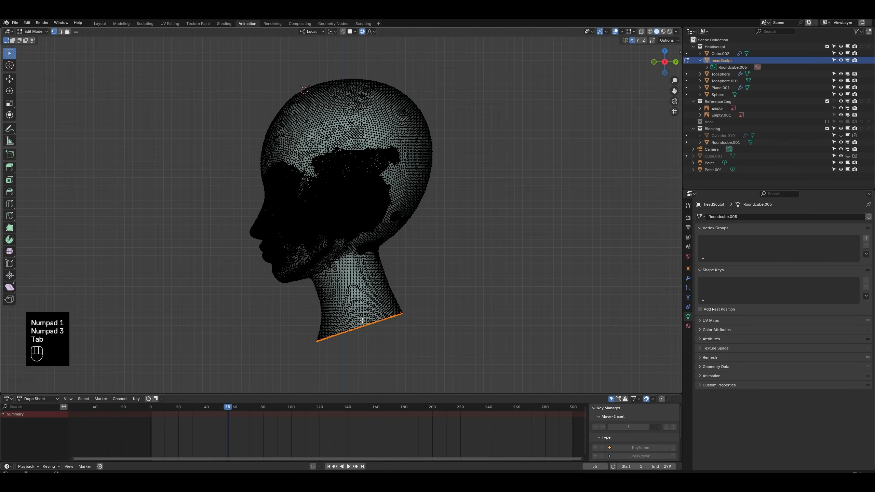
scroll(325, 368, "up", 3)
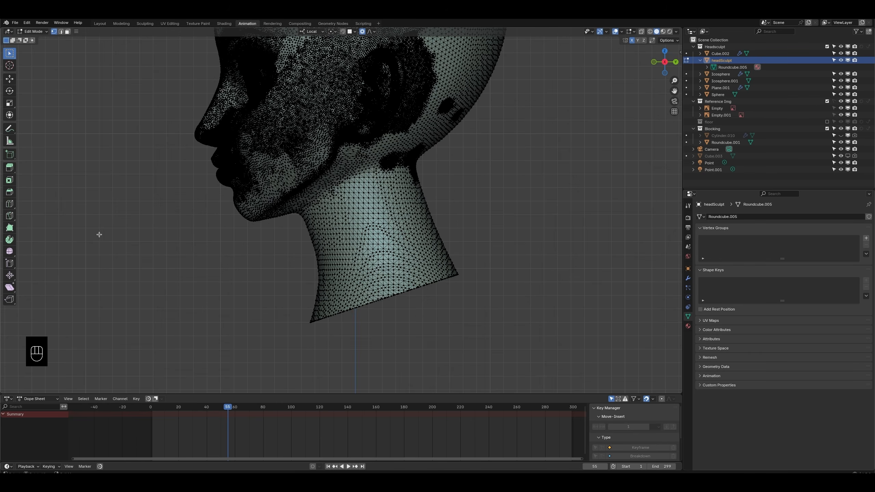
Step: Lasso-select the head mesh's entire neck in wireframe and delete its vertices
key("z")
left_click(307, 320)
mouse_move(492, 314)
right_mouse_down("ctrl")
mouse_move(501, 251)
mouse_move(419, 165)
mouse_move(330, 195)
mouse_move(285, 358)
right_mouse_up("ctrl")
key("Delete")
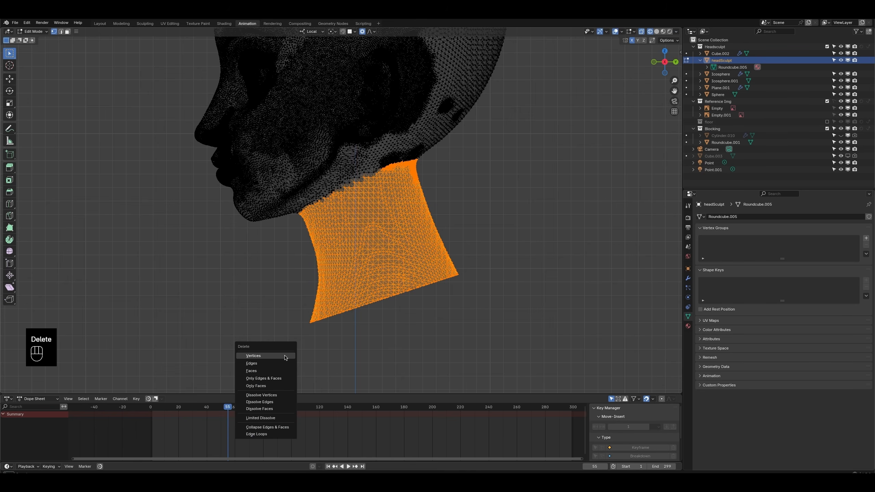
left_click(285, 358)
Step: Switch to edge selection in solid shading and select the whole head mesh
key("2")
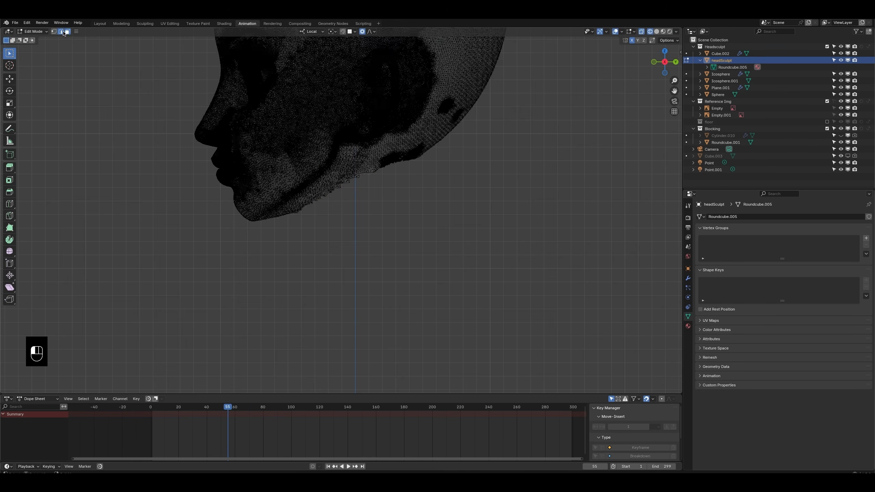
key("z")
left_click(396, 185)
middle_click_drag(369, 206, 367, 169)
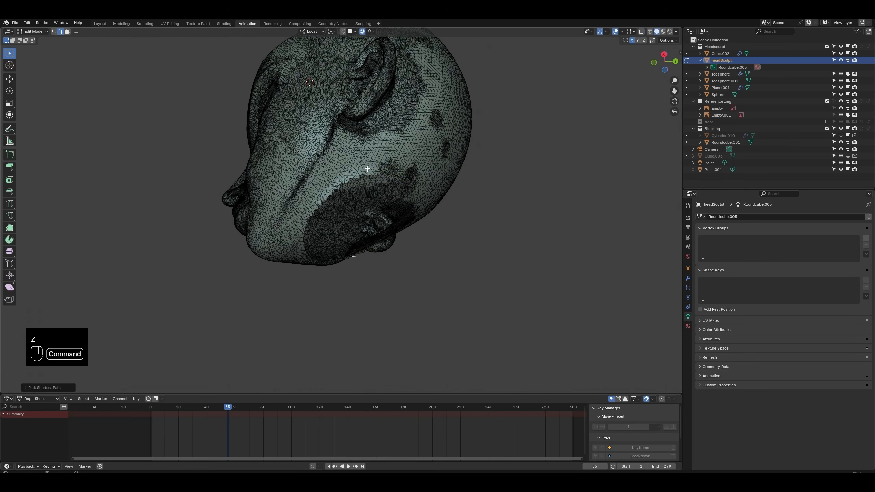
key("a")
right_click(366, 174)
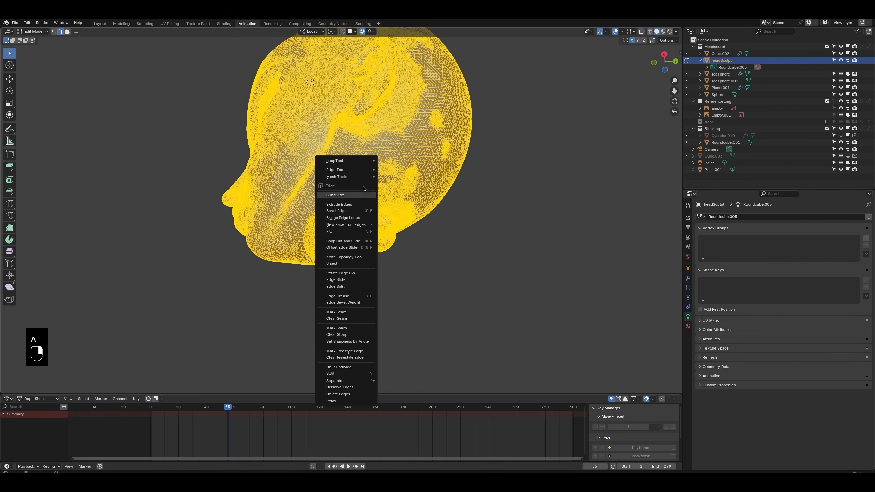
Step: Look through the mesh and face commands for a way to fill the head's neck opening, undoing the last two changes
left_click(77, 32)
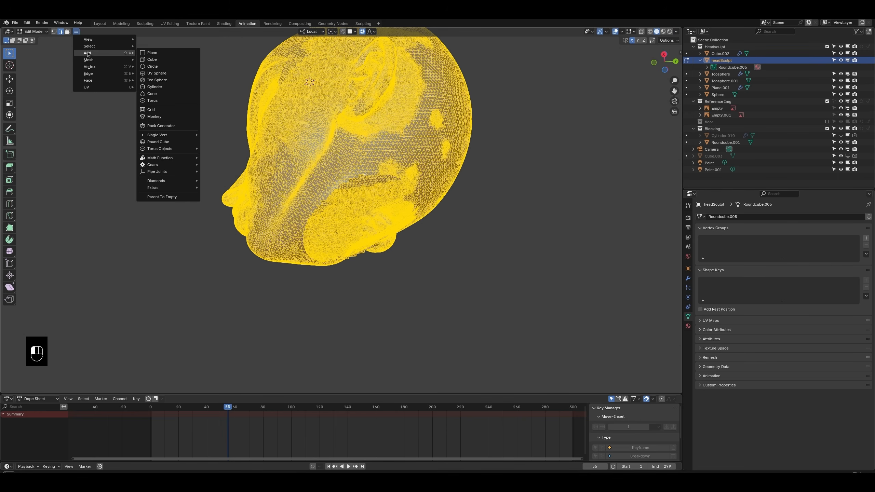
mouse_move(96, 80)
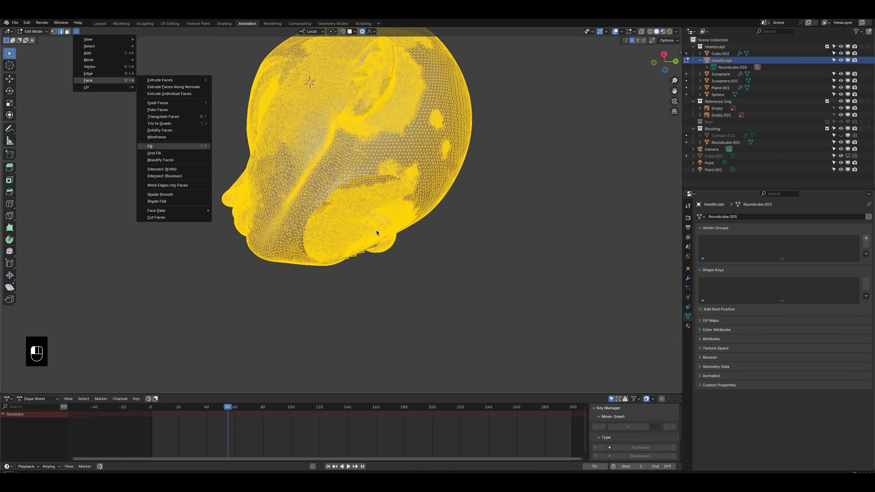
left_click(400, 246)
middle_click_drag(400, 246, 351, 250)
key("ctrl+z")
key("ctrl+z")
scroll(85, 49, "up", 3)
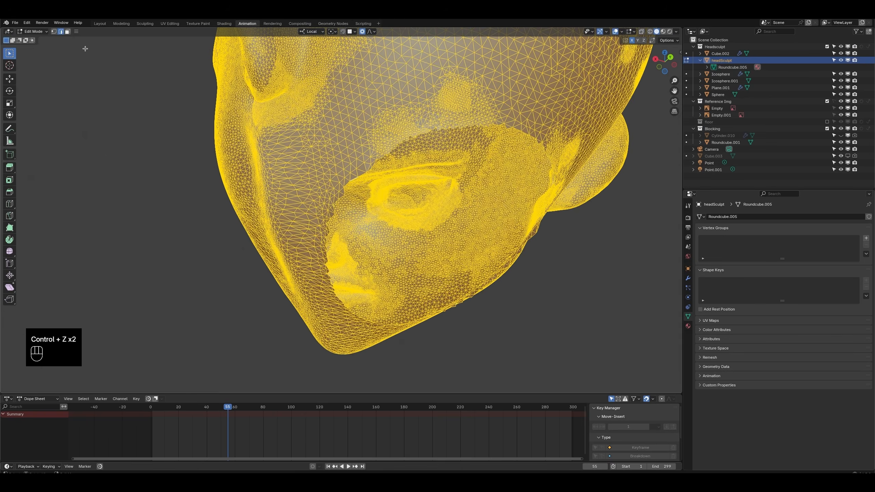
left_click(159, 172)
Step: Leave the isolated view and switch to Object Mode to compare the cut head with the body
middle_click_drag(357, 137, 448, 131)
mouse_move(448, 131)
middle_mouse_down("shift")
mouse_move(483, 127)
mouse_move(468, 114)
middle_mouse_up("shift")
scroll(467, 114, "down", 1)
key("KP_Divide")
key("z")
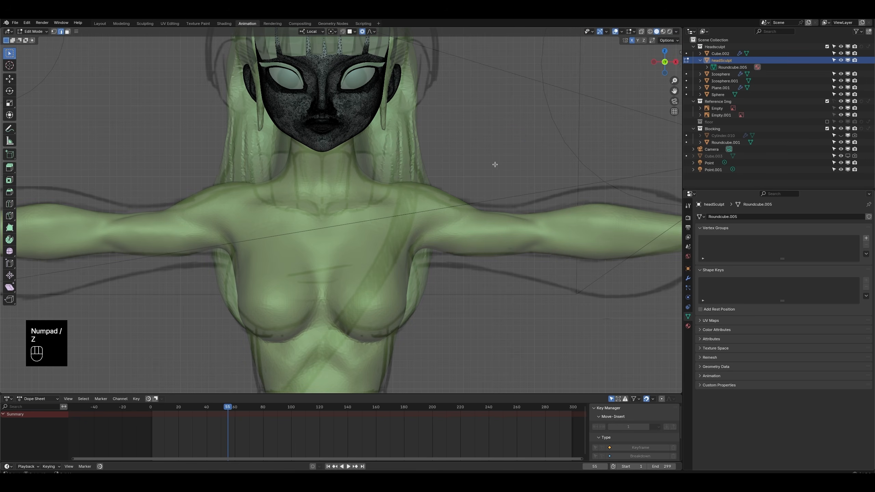
left_click(39, 32)
left_click(38, 39)
Step: Undo the edits back to before the neck deletion, restoring the head's full neck
middle_click_drag(220, 145, 203, 78)
key("ctrl+z")
key("ctrl+z")
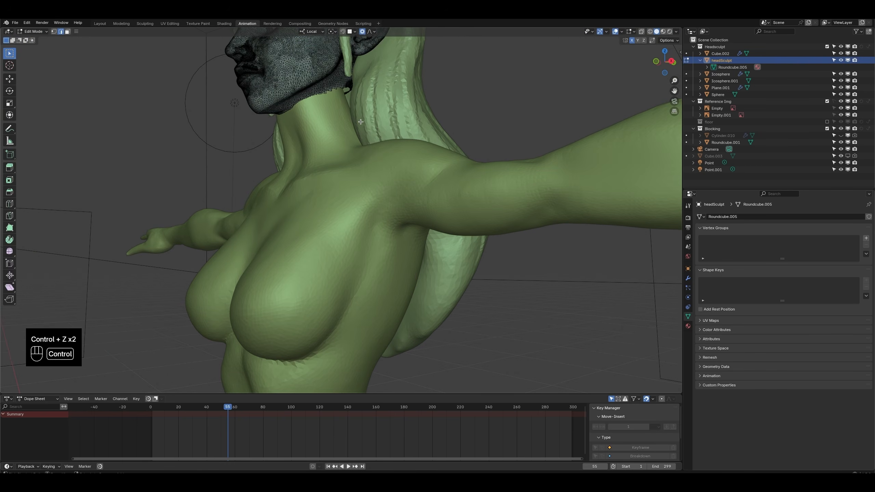
key("ctrl+z")
key("ctrl+z")
key("ctrl+z")
key("ctrl+z")
key("ctrl+z")
key("ctrl+z")
key("ctrl+z")
key("ctrl+z")
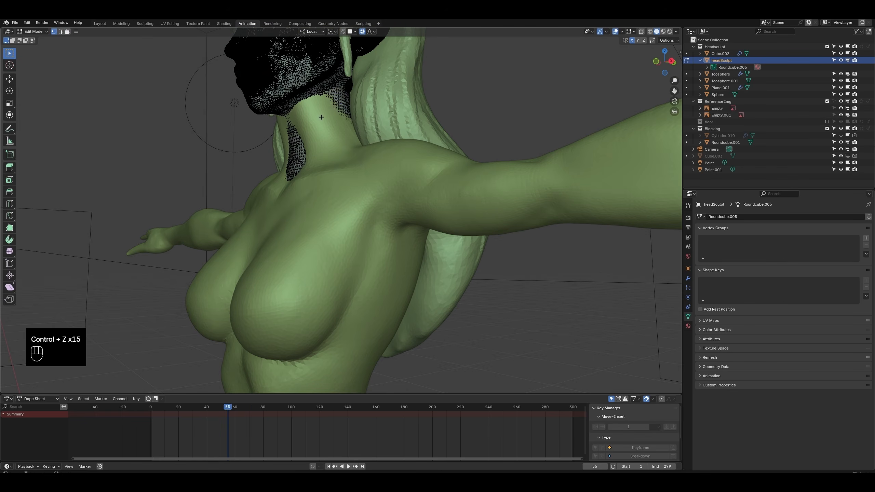
Step: Return the head to Object Mode and save the file
middle_click_drag(330, 111, 358, 135)
key("Tab")
left_click(361, 145)
scroll(384, 202, "down", 4)
left_click(390, 273)
mouse_move(390, 272)
middle_mouse_down()
mouse_move(408, 283)
mouse_move(385, 278)
middle_mouse_up()
key("ctrl+s")
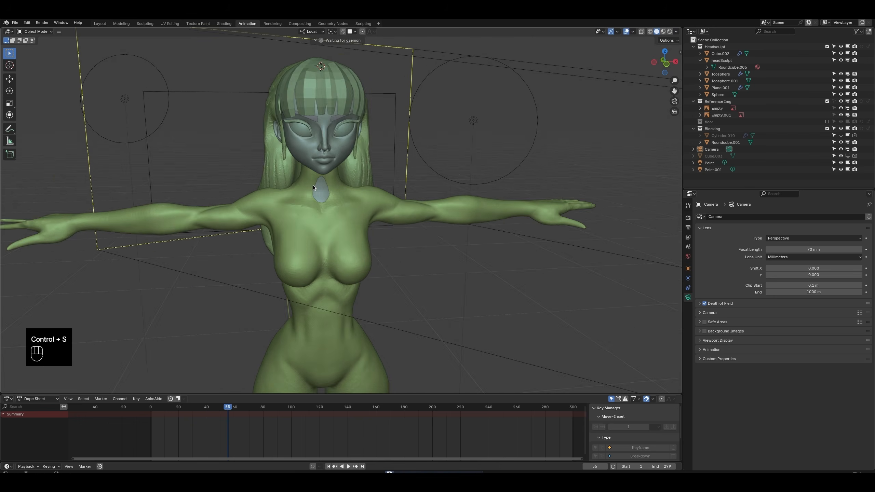
middle_click_drag(439, 262, 419, 261)
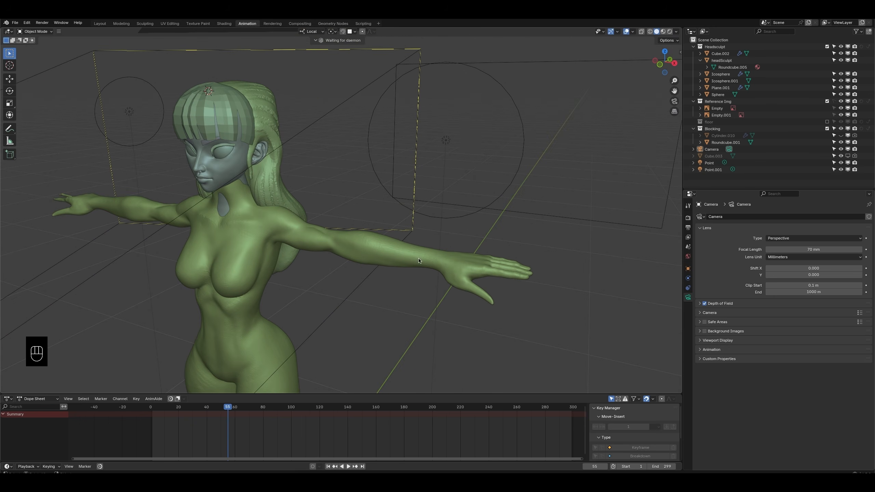
Step: Join the headSculpt object into the body mesh Roundcube.001 and save the file
left_click(219, 169)
left_click(223, 241, "shift")
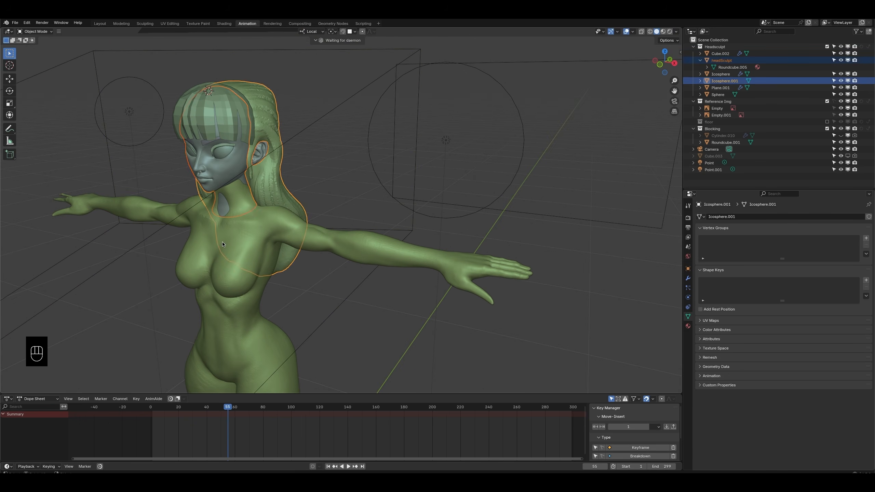
left_click(220, 169)
left_click(233, 294, "shift")
key("ctrl+j")
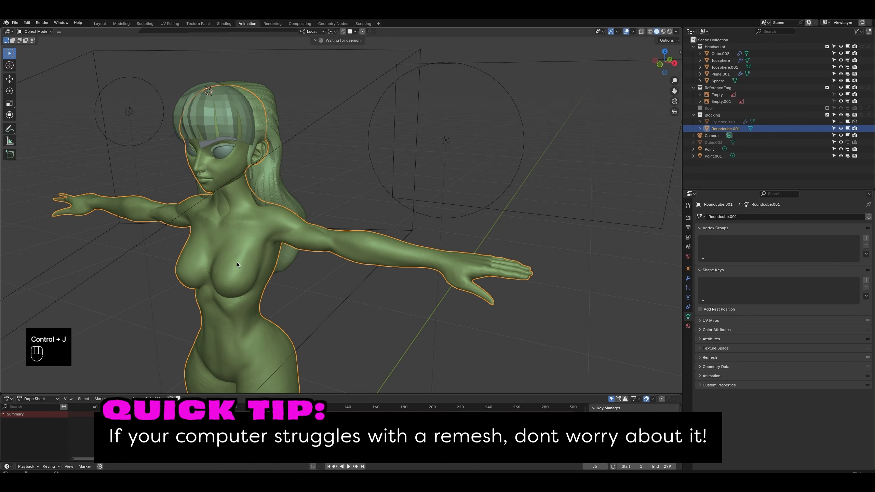
middle_click_drag(236, 263, 262, 252)
key("ctrl+s")
Step: Add a Voxel Remesh modifier to the joined body and lower its voxel size to about 0.064 m
left_click(688, 279)
left_click(709, 216)
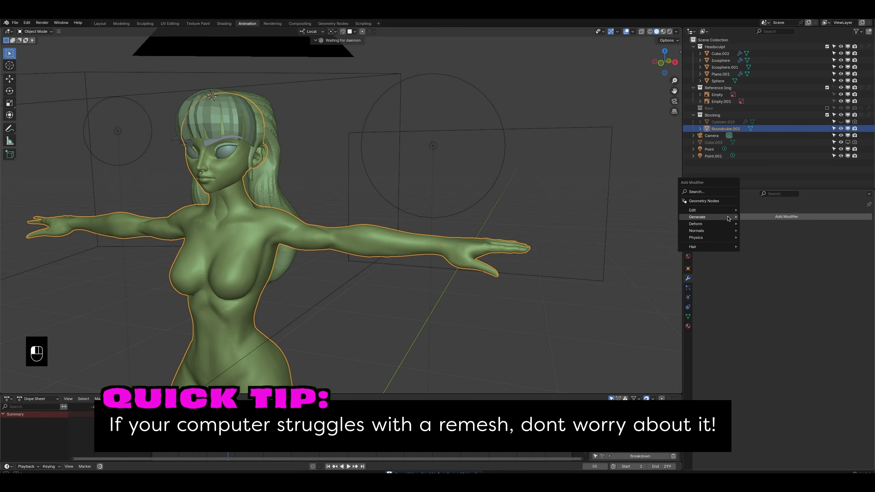
mouse_move(710, 217)
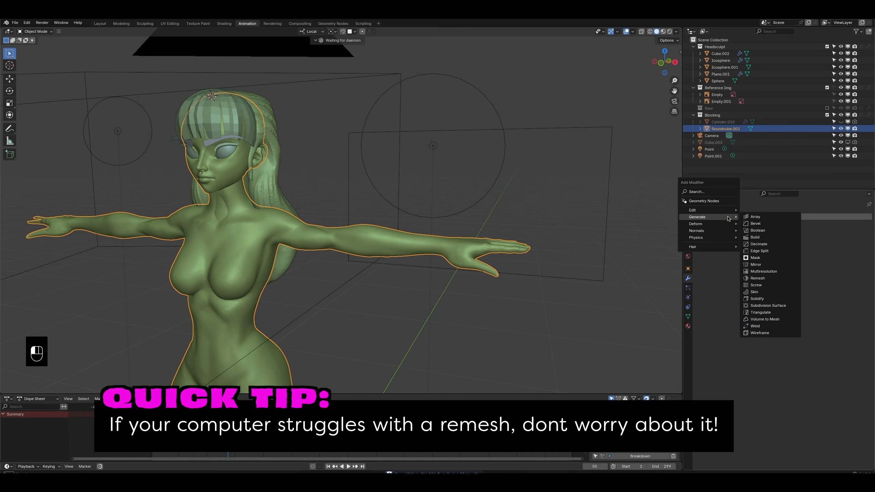
left_click(758, 278)
left_click_drag(804, 262, 789, 262)
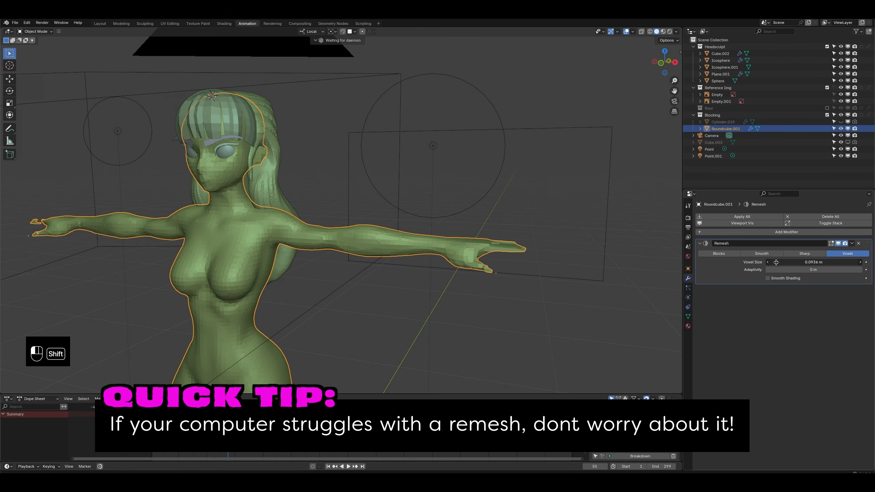
Step: Reduce the Remesh voxel size to about 0.013 m, checking the detail on the fingers
middle_click_drag(479, 266, 437, 210)
middle_click_drag(437, 211, 426, 213)
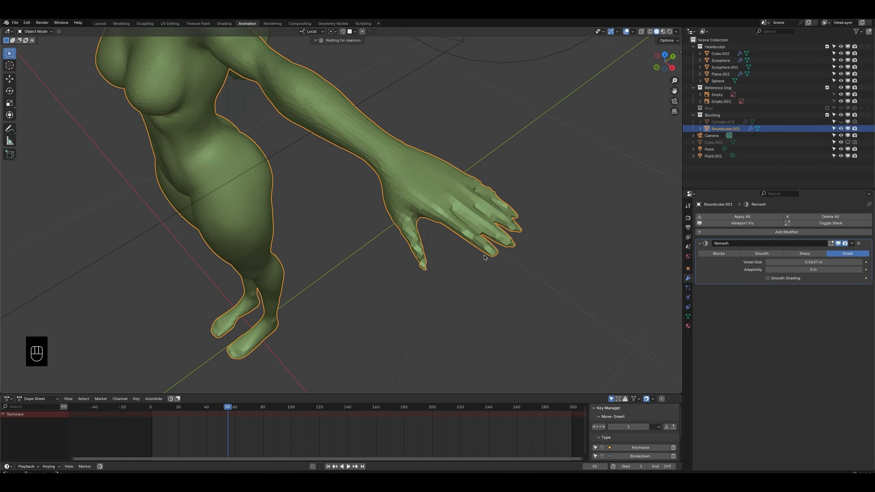
scroll(425, 212, "up", 2)
left_click_drag(792, 263, 544, 267, "shift")
middle_click_drag(551, 280, 482, 287)
left_click_drag(795, 263, 594, 267, "shift")
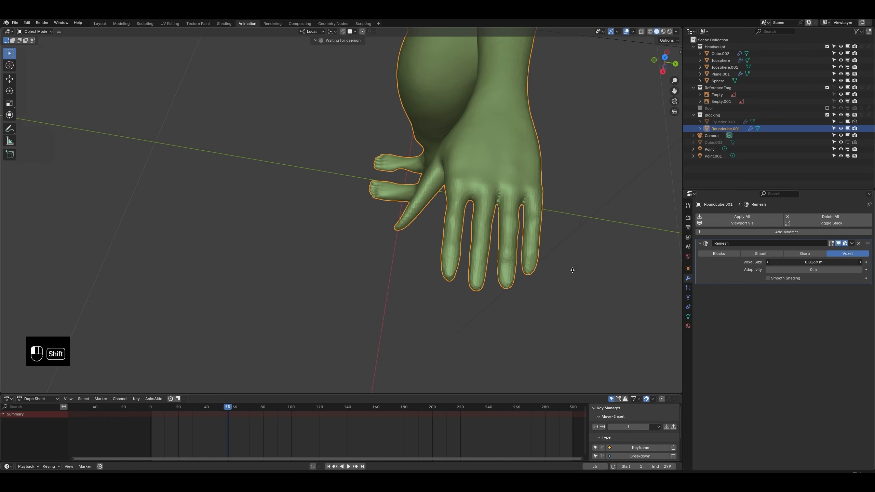
mouse_move(530, 268)
middle_mouse_down()
mouse_move(533, 254)
mouse_move(515, 266)
middle_mouse_up()
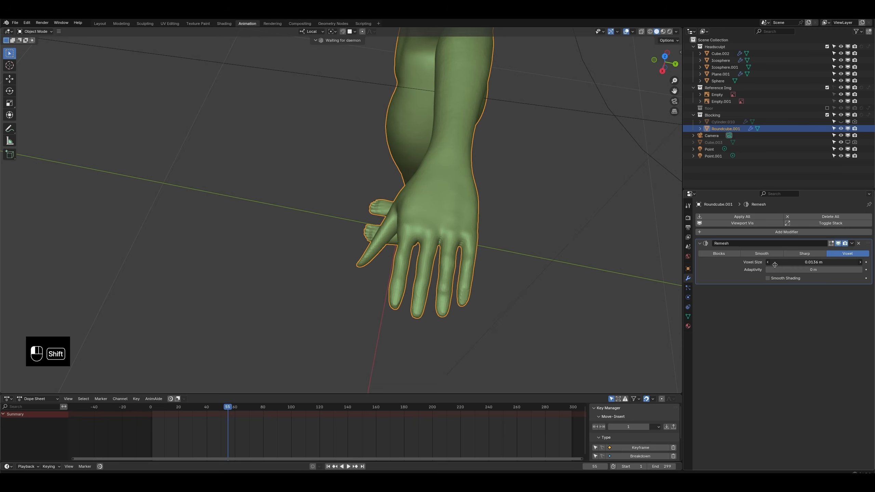
Step: Inspect the remeshed neck and chest, and apply the Remesh modifier to the body
scroll(262, 254, "down", 3)
middle_click_drag(248, 253, 348, 238)
middle_click_drag(348, 238, 372, 244)
scroll(404, 252, "up", 3)
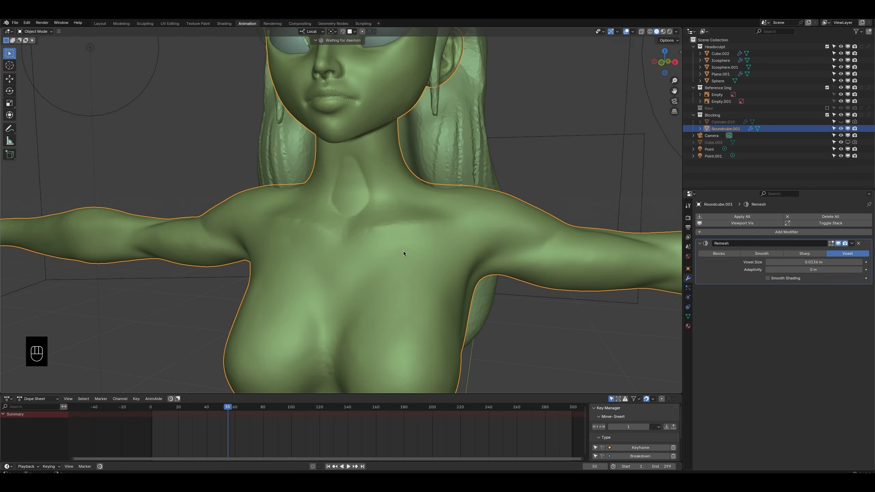
scroll(403, 253, "down", 3)
middle_click_drag(434, 263, 391, 259)
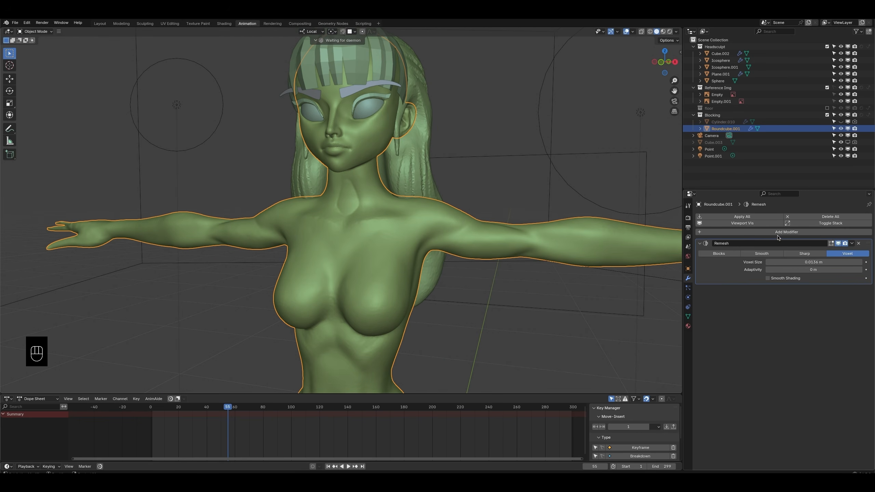
left_click(741, 216)
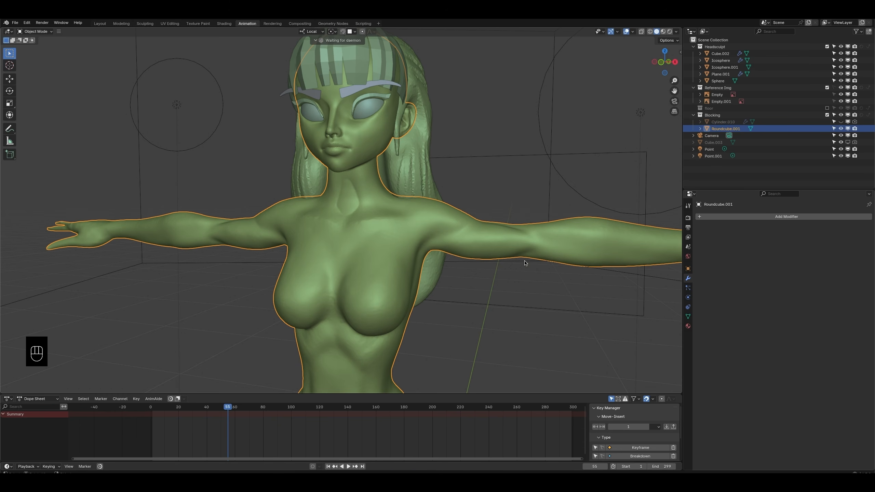
Step: Save the scene as a new file named WinterGirl_001_BodySculpt_Merge.blend
scroll(524, 263, "down", 4)
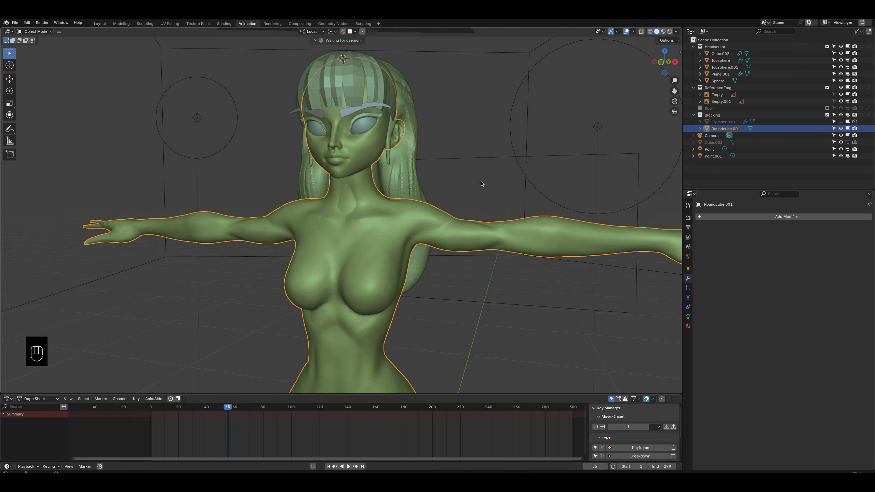
left_click(15, 23)
left_click(31, 71)
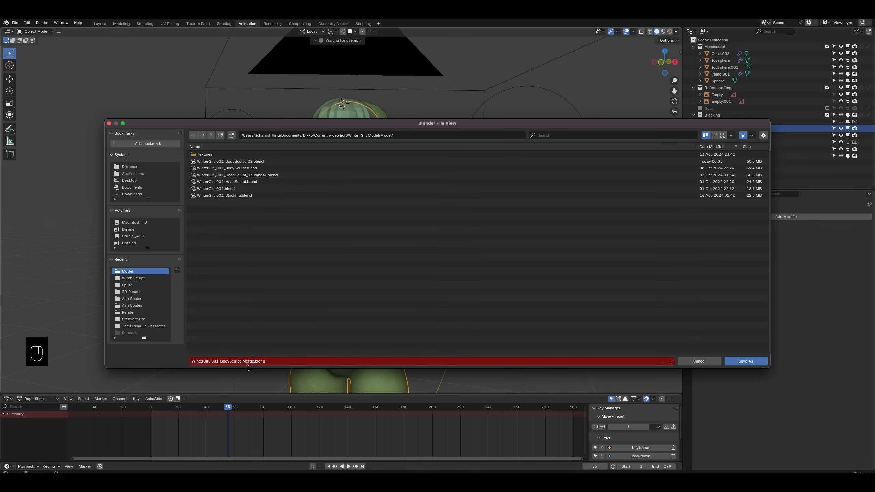
left_click(727, 361)
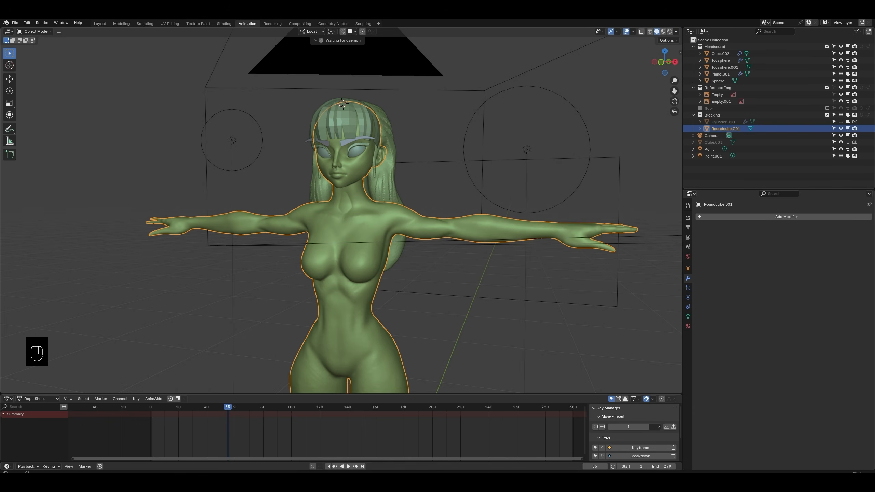
Step: Isolate the merged body mesh, frame its neck from behind and enter Sculpt Mode
scroll(395, 242, "up", 5)
left_click(395, 242)
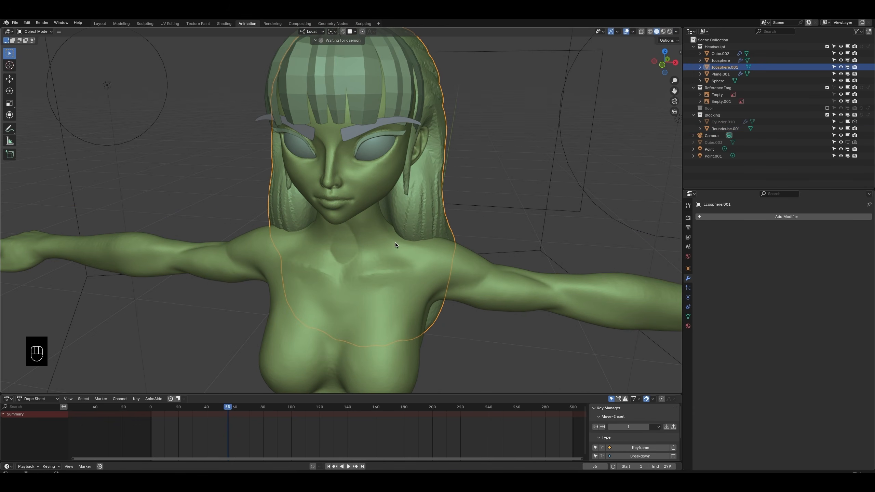
scroll(352, 267, "down", 4)
left_click(478, 274)
key("KP_Decimal")
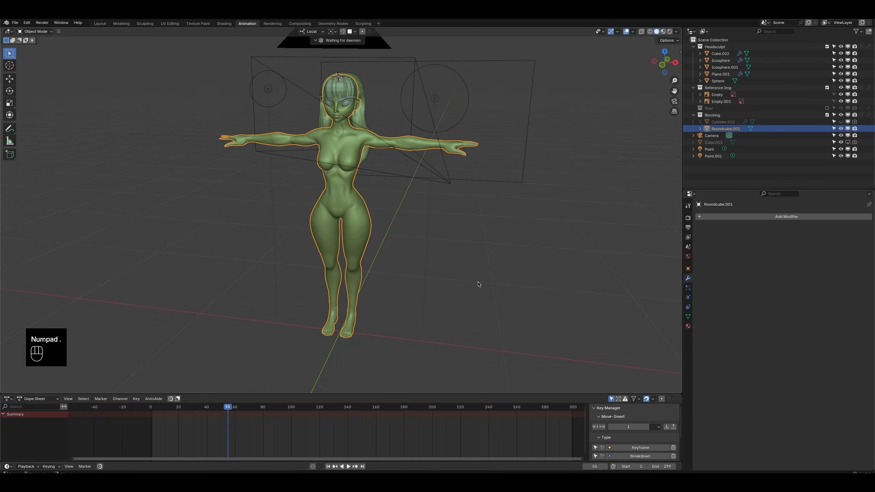
key("KP_Divide")
scroll(361, 214, "up", 5)
mouse_move(375, 138)
middle_mouse_down("shift")
mouse_move(361, 213)
mouse_move(237, 205)
middle_mouse_up("shift")
left_click(35, 32)
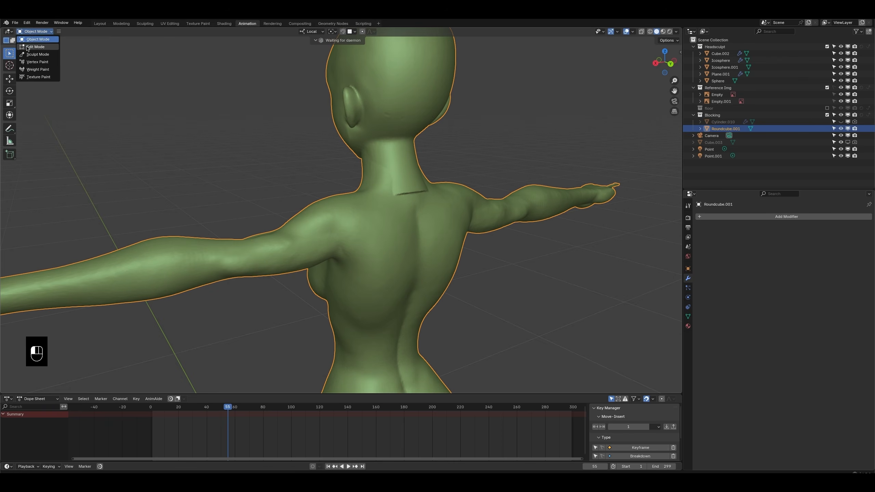
left_click(25, 54)
Step: Smooth the seams where the head's neck meets the body, at the back and front
middle_click_drag(421, 184, 405, 191)
scroll(413, 190, "up", 2)
left_click_drag(431, 186, 443, 180, "shift")
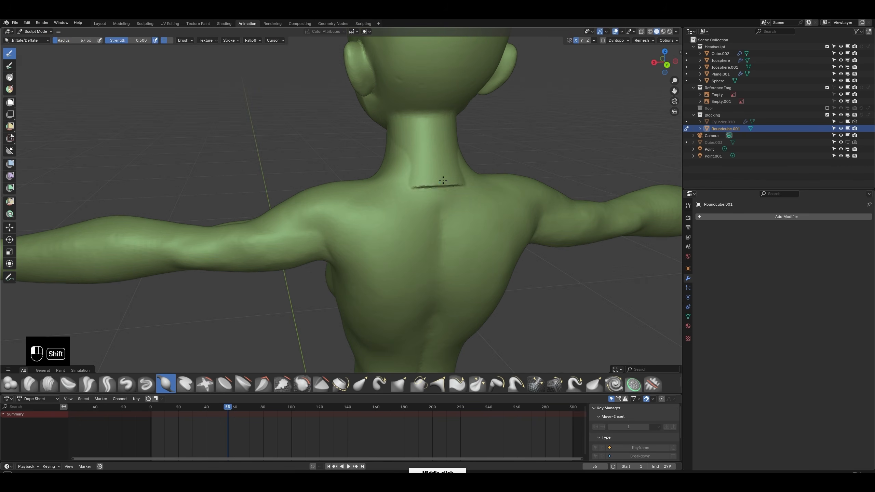
middle_click_drag(429, 137, 401, 185)
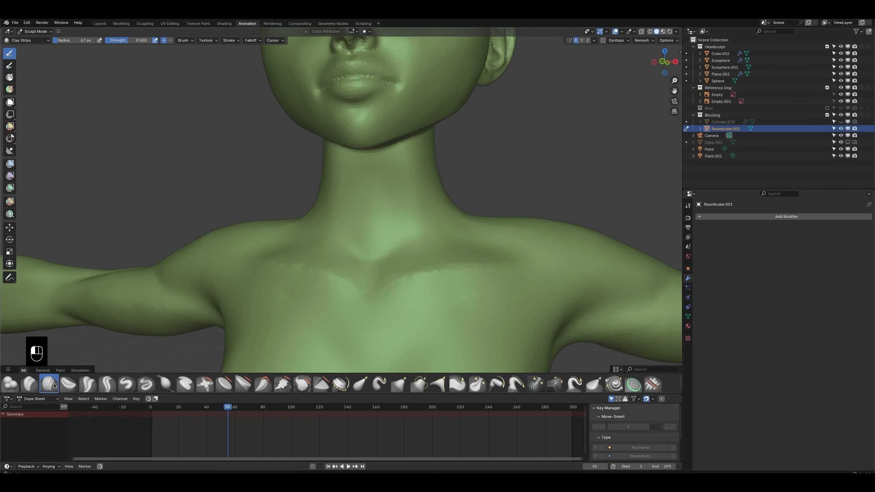
Step: Try Clay Strips strokes down the front of the neck with an 83 px radius, and undo them
key("f")
left_click(467, 192)
middle_click_drag(464, 193, 450, 172)
key("f")
left_click(449, 172)
left_click_drag(421, 145, 413, 227)
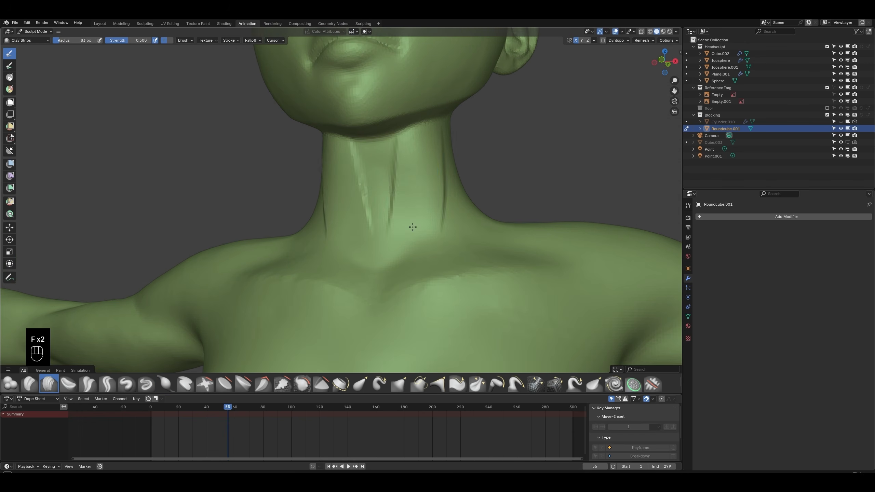
key("ctrl+z")
key("ctrl+z")
key("ctrl+z")
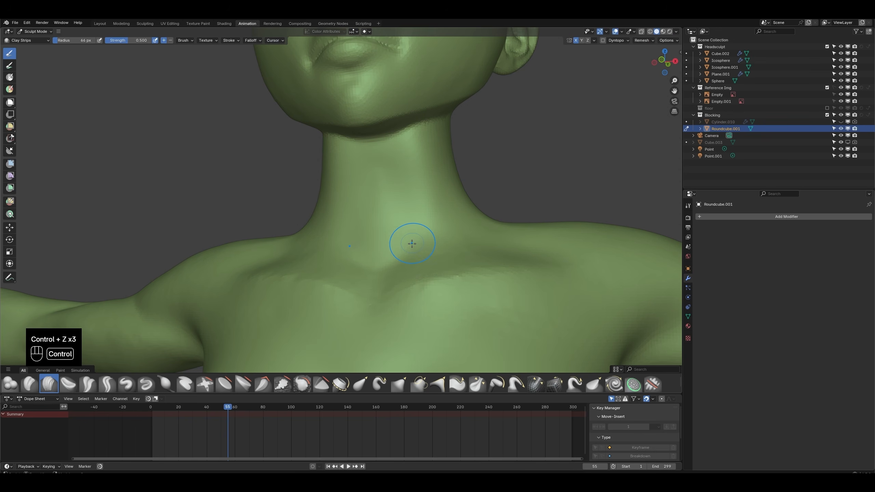
Step: Build up the side neck muscles and central throat with Clay Strips at a 54 px radius
key("f")
left_click(408, 257)
left_click_drag(419, 133, 406, 242)
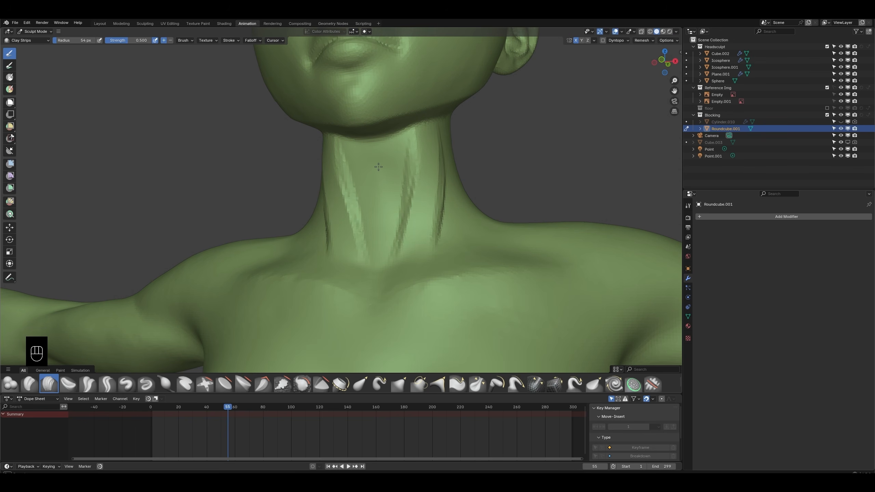
left_click_drag(375, 142, 377, 232)
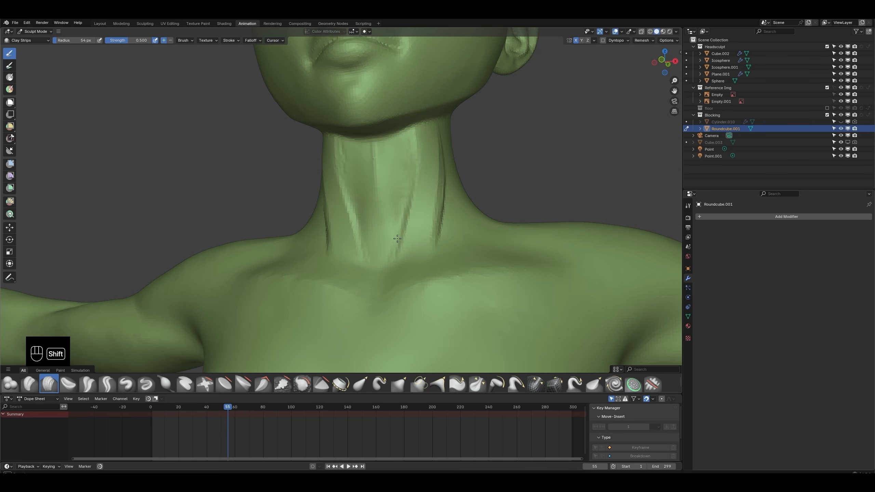
Step: Undo the Clay Strips strokes on the side neck muscles and throat
middle_click_drag(439, 172, 475, 160)
key("ctrl+z")
key("ctrl+z")
key("ctrl+z")
key("ctrl+z")
key("ctrl+z")
key("ctrl+z")
key("ctrl+z")
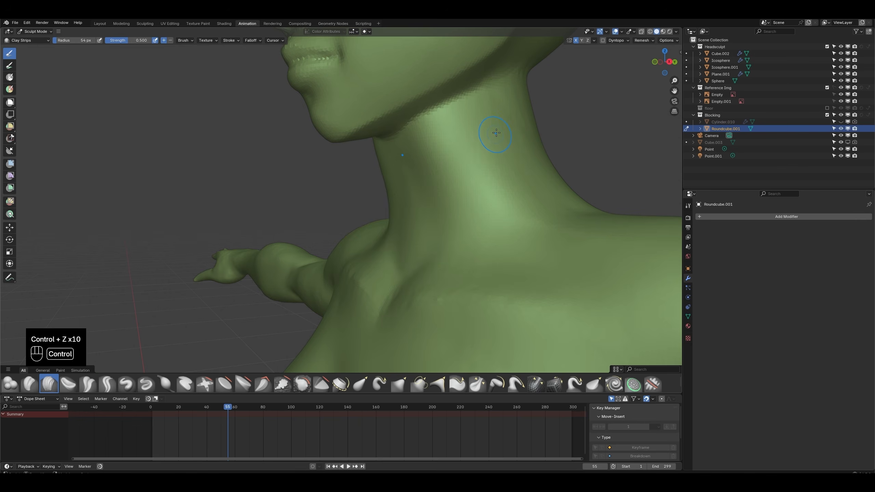
Step: Rebuild the diagonal side neck muscles down to the collarbones with Clay Strips at a 54 px radius, undoing stray strokes
mouse_move(496, 133)
middle_mouse_down()
mouse_move(468, 148)
mouse_move(448, 114)
middle_mouse_up()
left_click_drag(448, 114, 419, 221)
key("ctrl+z")
key("ctrl+z")
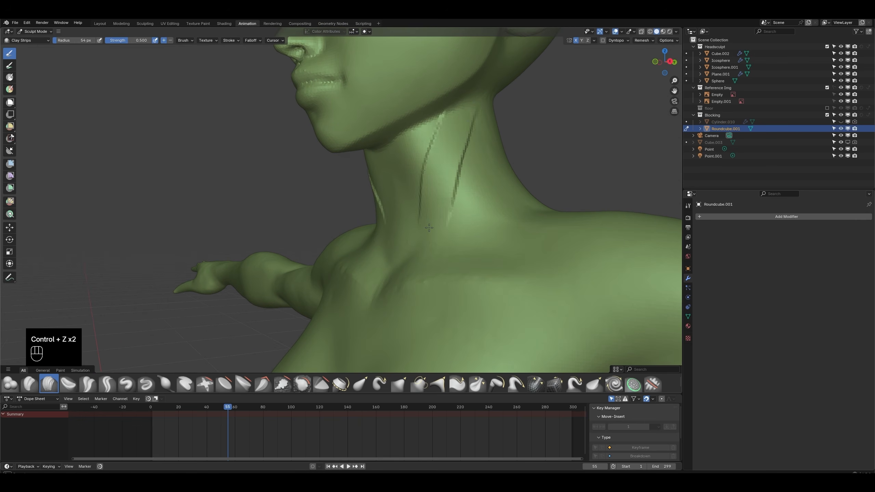
middle_click_drag(429, 228, 413, 144)
left_click_drag(427, 137, 436, 235)
left_click_drag(431, 162, 434, 244)
left_click_drag(426, 138, 432, 241)
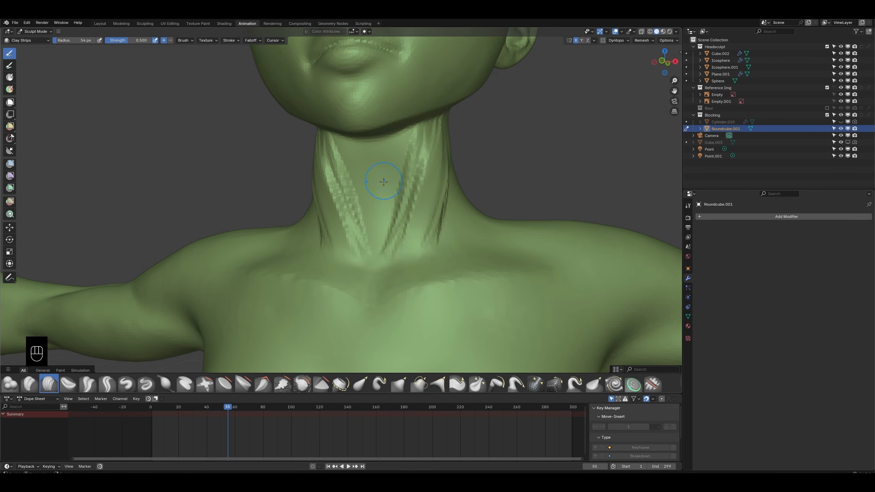
Step: Add Clay Strips volume to the throat, enlarge the brush radius to 141 px and smooth the neck muscles into the surrounding surface
middle_click_drag(383, 181, 379, 165)
mouse_move(358, 142)
left_mouse_down()
mouse_move(362, 234)
mouse_move(380, 243)
mouse_move(389, 159)
left_mouse_up()
key("f")
middle_click_drag(389, 159, 406, 212)
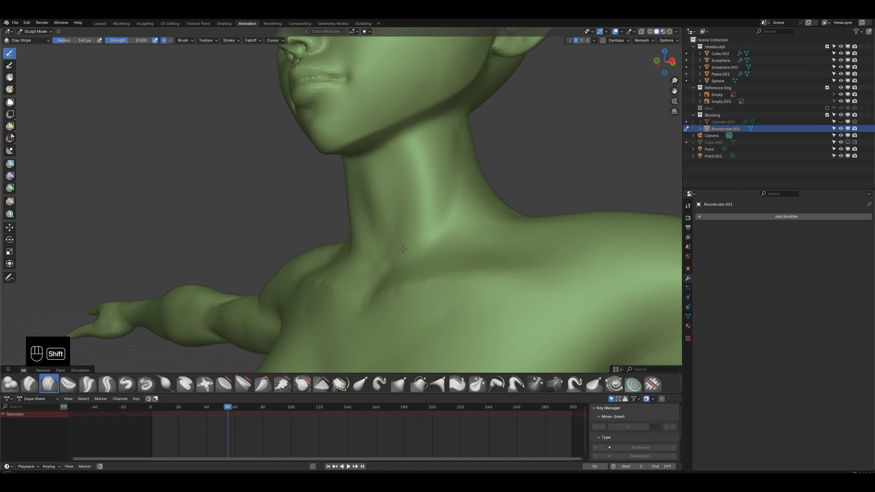
middle_click_drag(403, 249, 439, 155)
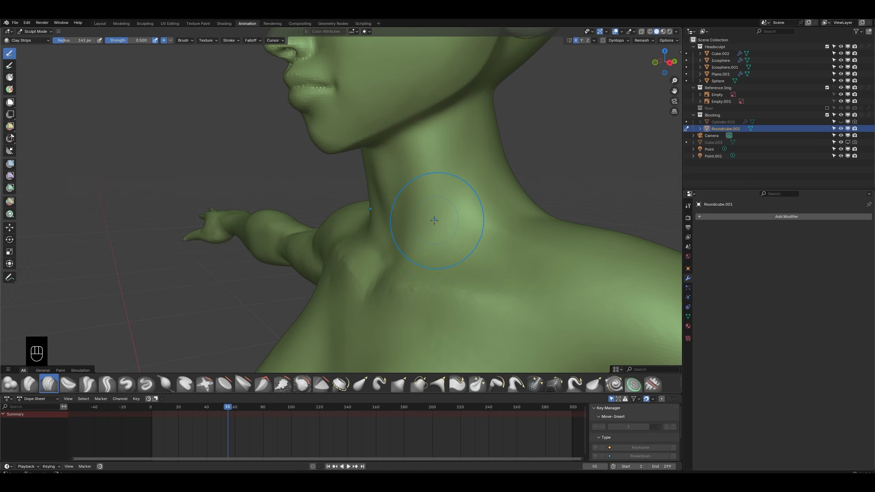
Step: Leave local view, switch to the side view and Object Mode, and hide the long back hair (Icosphere.001)
key("KP_1")
key("KP_3")
key("KP_1")
scroll(435, 220, "down", 5)
middle_click_drag(435, 220, 353, 245)
key("KP_1")
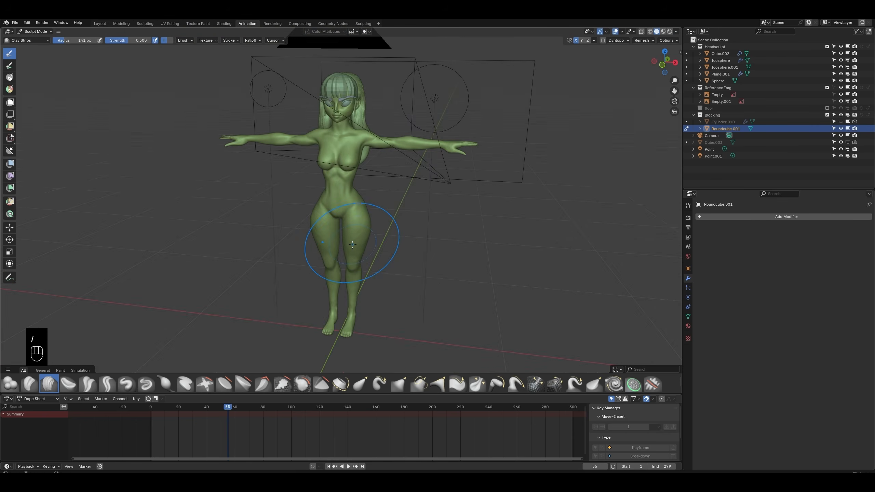
key("KP_3")
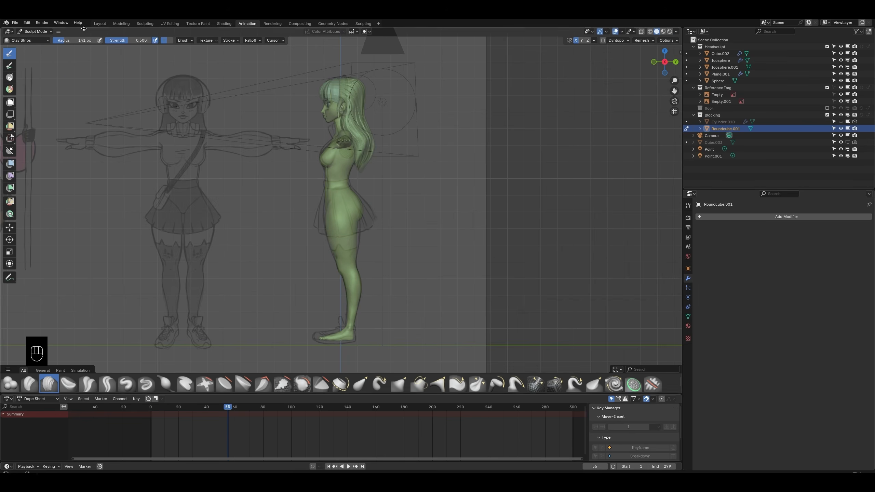
left_click(35, 31)
left_click(35, 33)
left_click(357, 123)
scroll(357, 123, "up", 2)
key("h")
scroll(356, 123, "up", 5)
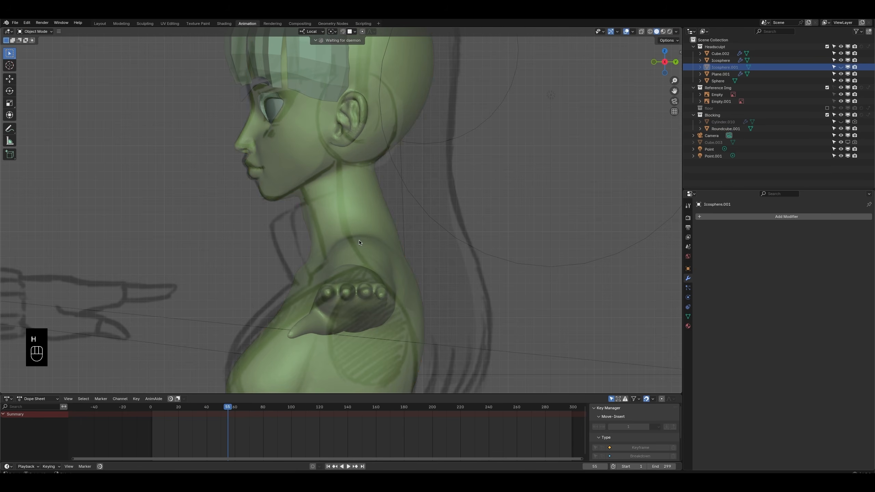
Step: Select the body in Sculpt Mode, adjust the neck's profile to the side reference with Elastic Grab at a 109 px radius, and save
left_click(364, 234)
left_click(34, 32)
left_click(35, 56)
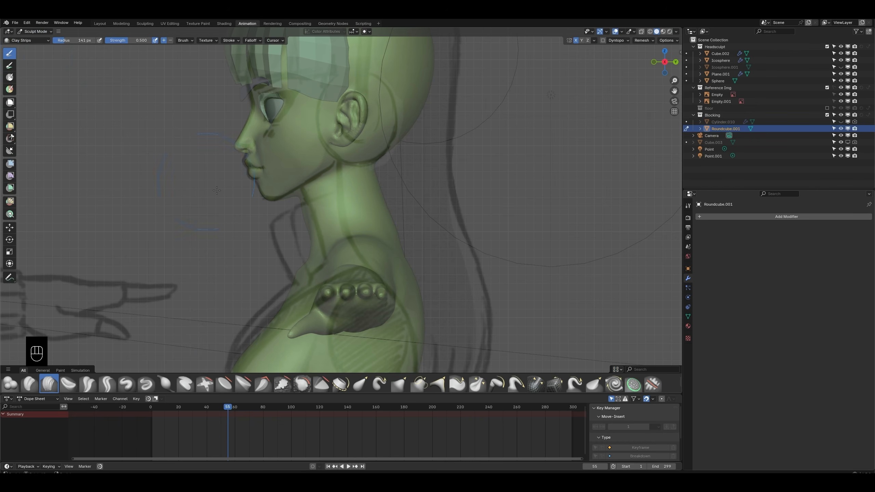
left_click(361, 385)
key("f")
left_click(319, 252)
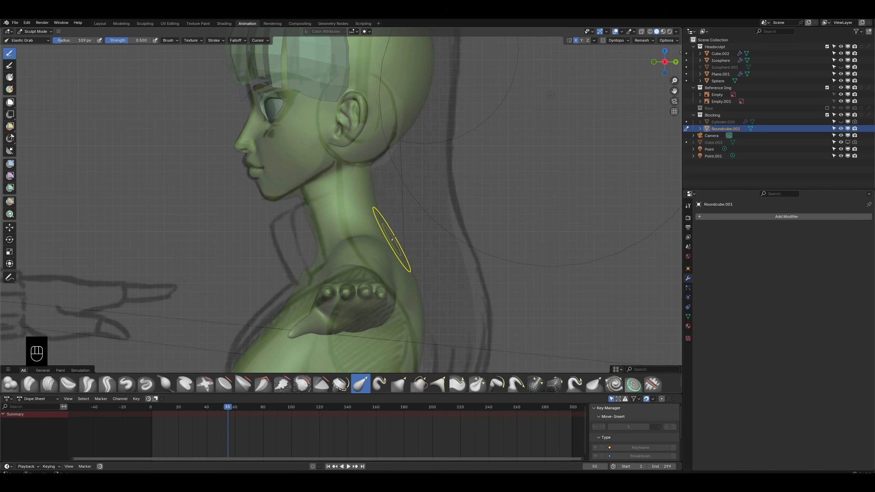
scroll(380, 219, "down", 4)
middle_click_drag(379, 219, 382, 238)
middle_click_drag(382, 238, 386, 297, "ctrl")
middle_click_drag(448, 269, 434, 272)
key("ctrl+s")
Step: Define the abdomen's vertical muscle lines with Crease Polish at an 87 px radius and 0.250 strength, and save the file
middle_click_drag(512, 278, 502, 214, "ctrl")
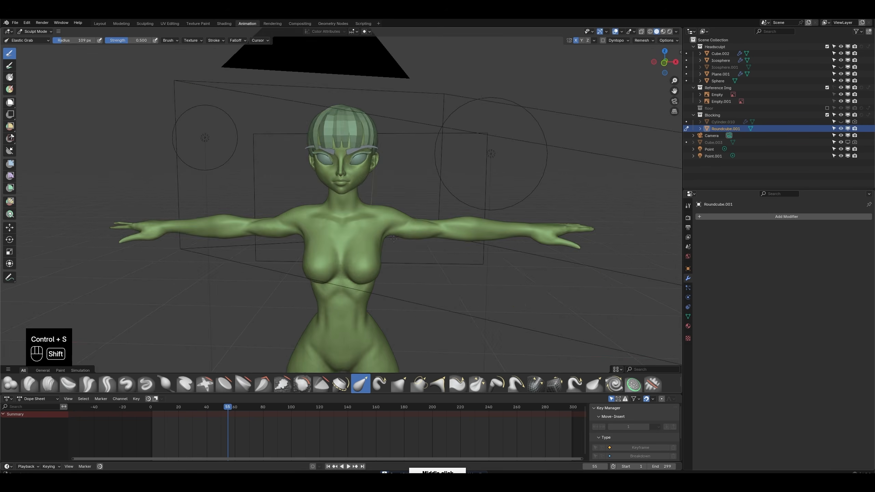
middle_click_drag(431, 290, 448, 231, "shift")
mouse_move(427, 321)
middle_mouse_down("ctrl")
mouse_move(427, 265)
mouse_move(377, 221)
mouse_move(373, 186)
mouse_move(375, 293)
mouse_move(414, 229)
middle_mouse_up("ctrl")
left_click(87, 384)
key("ctrl+s")
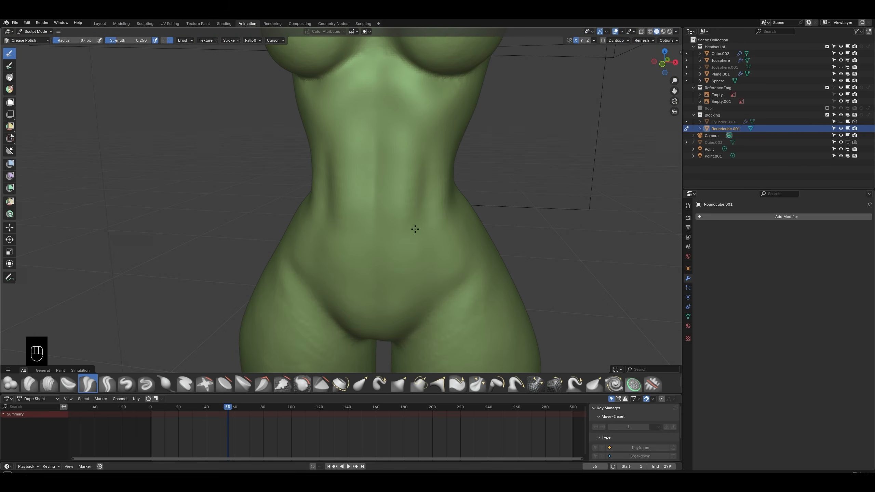
Step: Refine the abdomen's central line below the ribs with Crease Polish, undoing the unwanted strokes
mouse_move(424, 268)
middle_mouse_down()
mouse_move(414, 239)
mouse_move(391, 279)
mouse_move(431, 274)
middle_mouse_up()
middle_click_drag(430, 274, 415, 159, "ctrl")
key("ctrl+z")
key("ctrl+z")
key("ctrl+z")
key("ctrl+z")
key("ctrl+z")
key("ctrl+z")
key("ctrl+z")
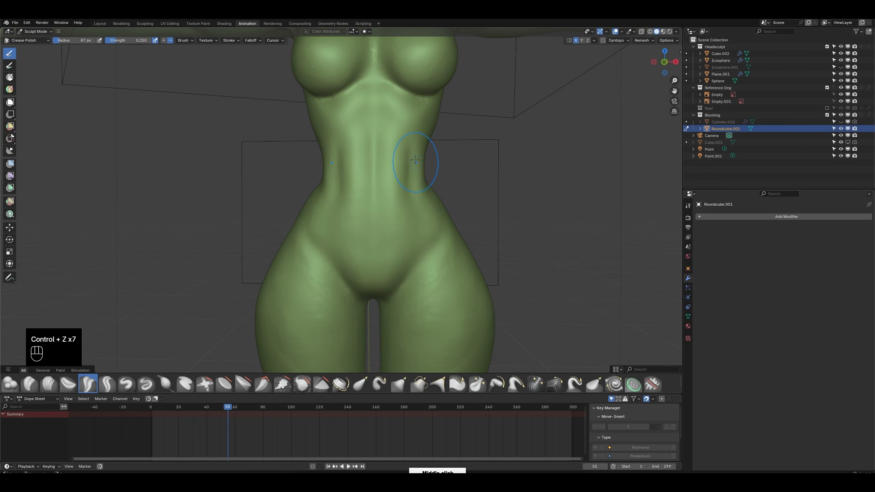
Step: Carve the navel at the lower end of the abdominal midline with Crease Sharp at a 58 px radius and 0.600 strength
middle_click_drag(376, 254, 400, 195, "ctrl")
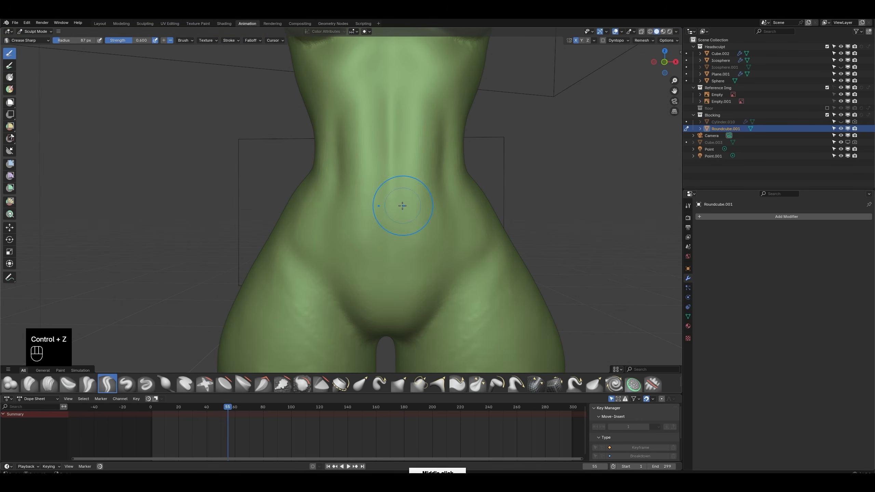
key("ctrl+z")
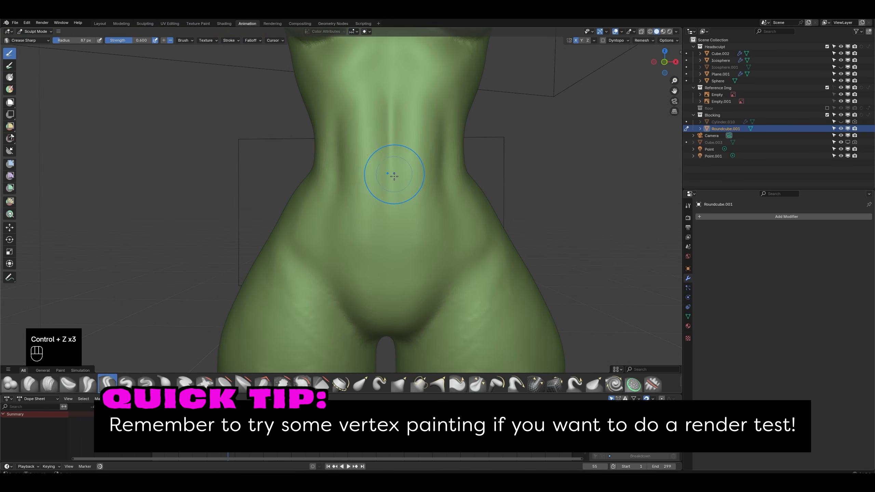
key("f")
left_click(388, 208)
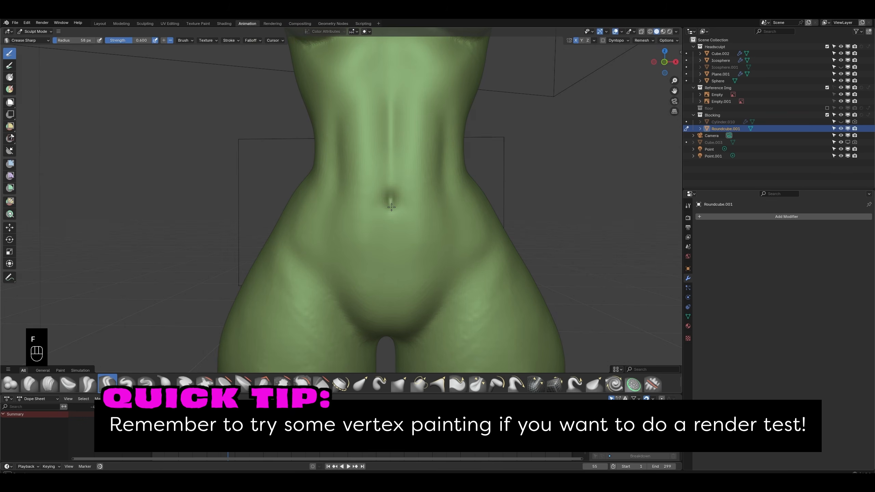
mouse_move(388, 207)
middle_mouse_down("ctrl")
mouse_move(390, 224)
mouse_move(392, 217)
middle_mouse_up("ctrl")
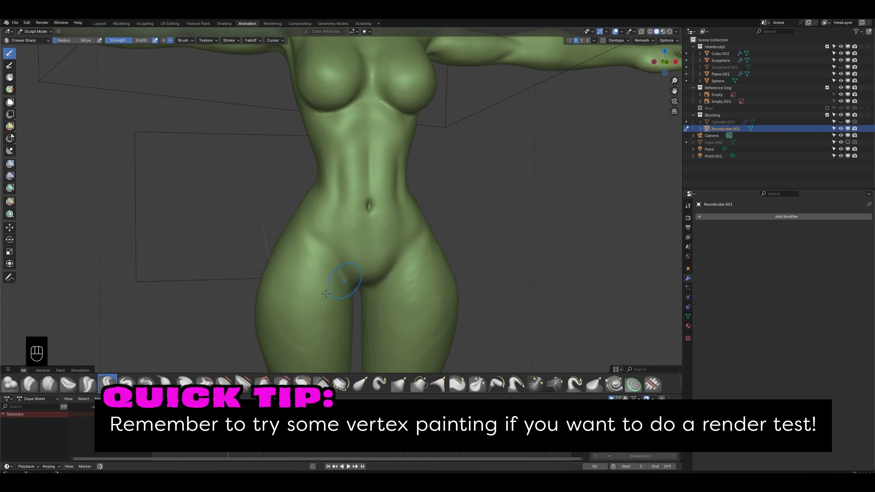
Step: Build up and smooth the lower abdomen with Clay Strips at a 57 px radius, undoing unwanted strokes
key("c")
scroll(396, 220, "up", 2)
key("ctrl+z")
key("ctrl+z")
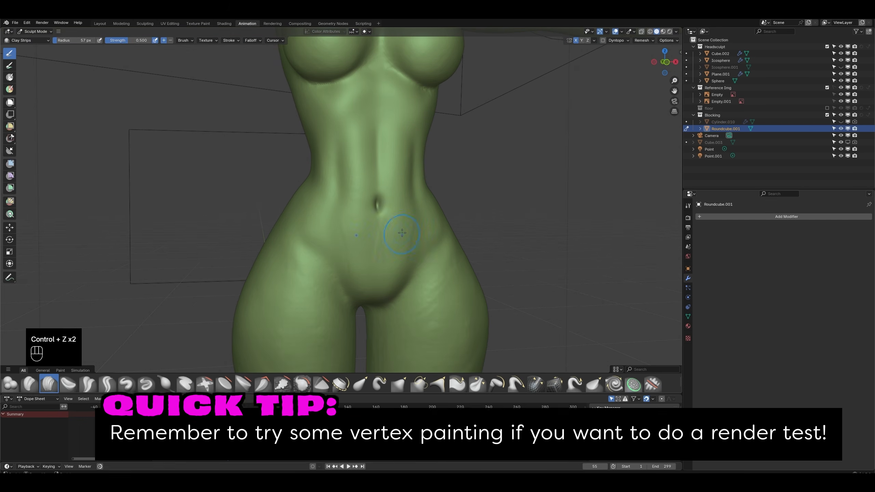
middle_click_drag(417, 235, 369, 223, "ctrl")
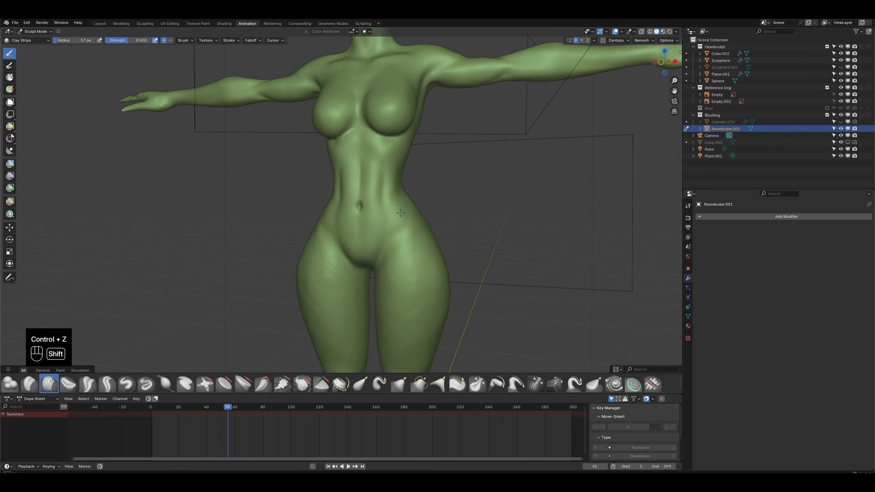
Step: Adjust the belly and waist profile in the side view with Elastic Grab, and save the file
scroll(400, 213, "down", 6)
middle_click_drag(400, 213, 481, 214)
key("KP_1")
key("KP_3")
scroll(328, 202, "up", 5)
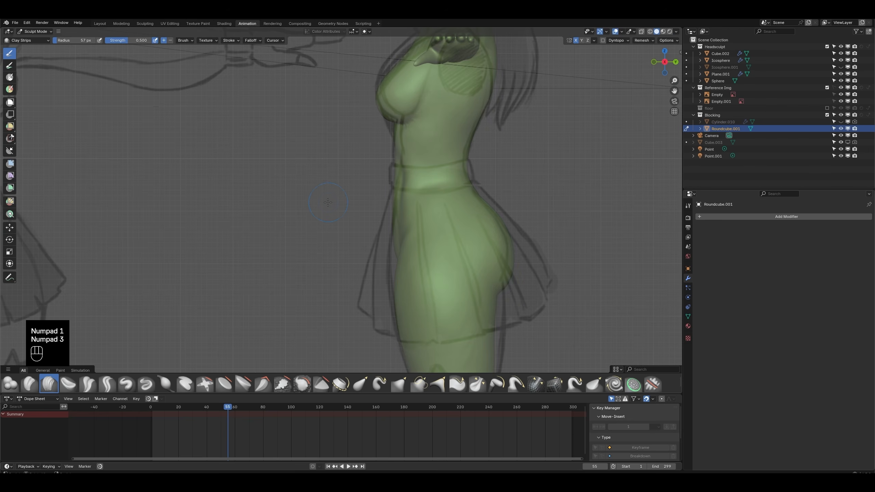
left_click(356, 388)
key("f")
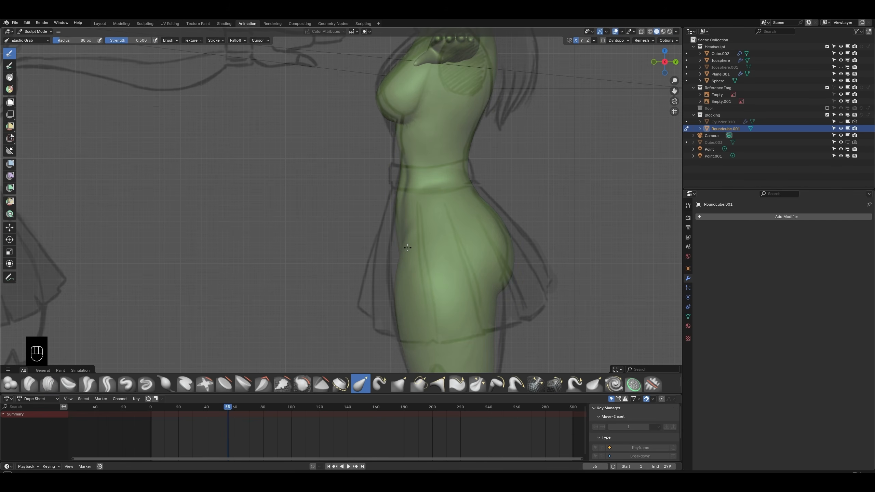
middle_click_drag(407, 247, 414, 202)
scroll(422, 237, "down", 6)
key("ctrl+s")
scroll(423, 238, "down", 5)
scroll(402, 209, "up", 4)
scroll(402, 209, "up", 1)
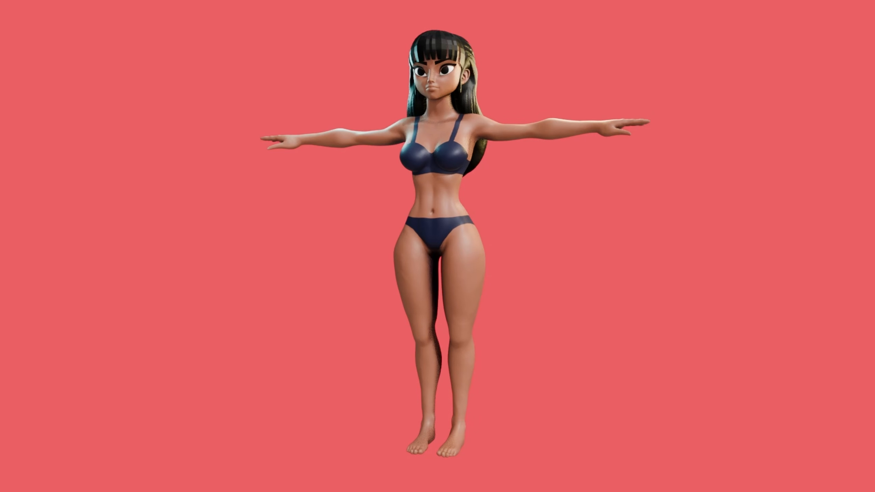
Step: Examine the rendered, painted full character from the front, side and back
left_click_drag(487, 230, 785, 379)
middle_click_drag(847, 378, 858, 374)
scroll(859, 374, "up", 2)
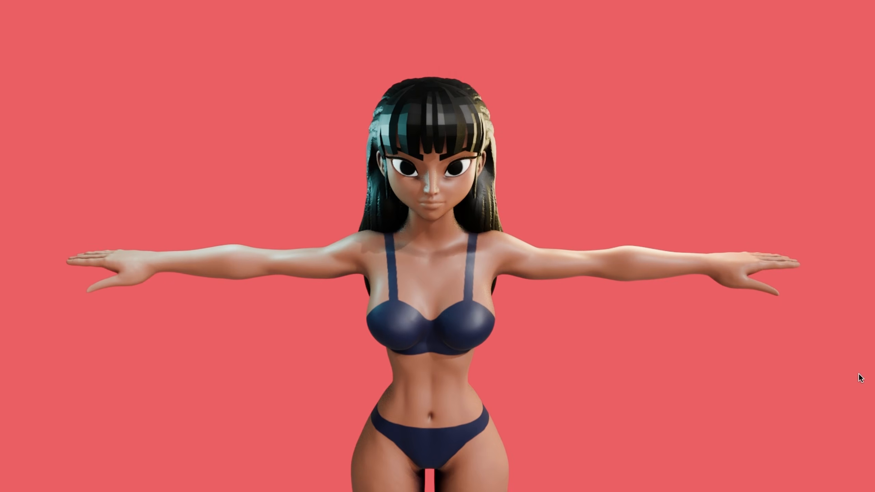
middle_click_drag(775, 402, 531, 343, "shift")
scroll(779, 371, "down", 2)
middle_click_drag(628, 343, 299, 273, "shift")
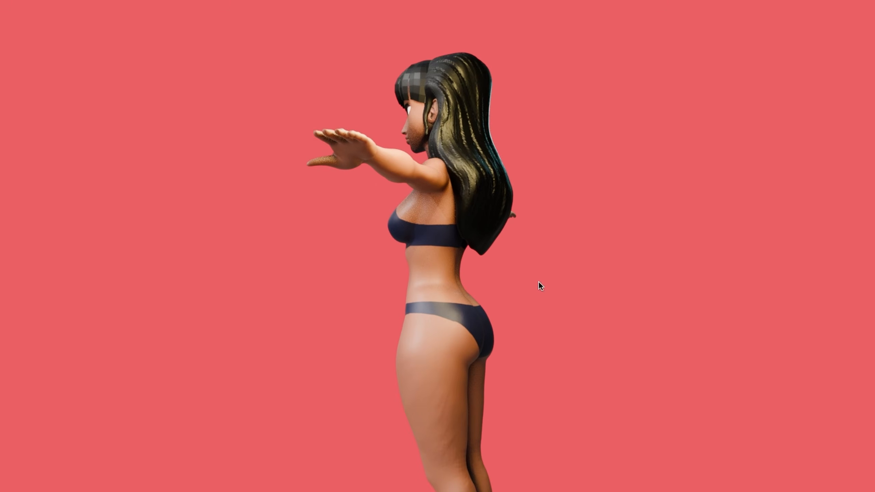
middle_click_drag(539, 287, 340, 152)
scroll(346, 221, "down", 5)
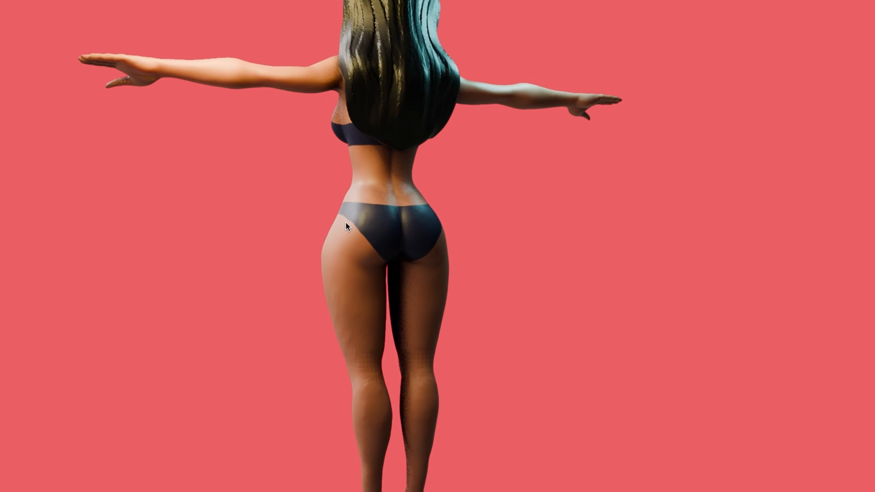
middle_click_drag(388, 199, 561, 238)
scroll(561, 237, "up", 3)
scroll(425, 322, "down", 3)
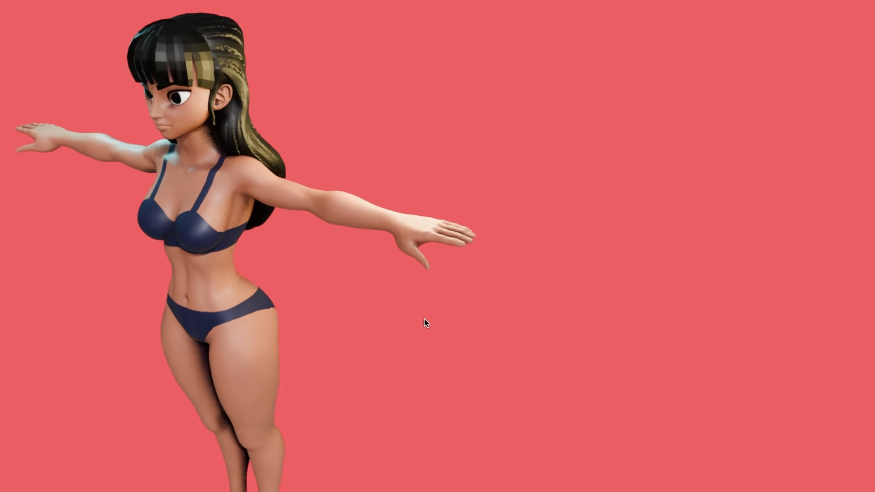
Step: Inspect the rendered torso, arms and legs up close, and check the overall body proportions
scroll(406, 322, "up", 5)
middle_click_drag(406, 322, 394, 272)
scroll(402, 328, "down", 3)
scroll(449, 248, "up", 5)
middle_click_drag(449, 249, 547, 107)
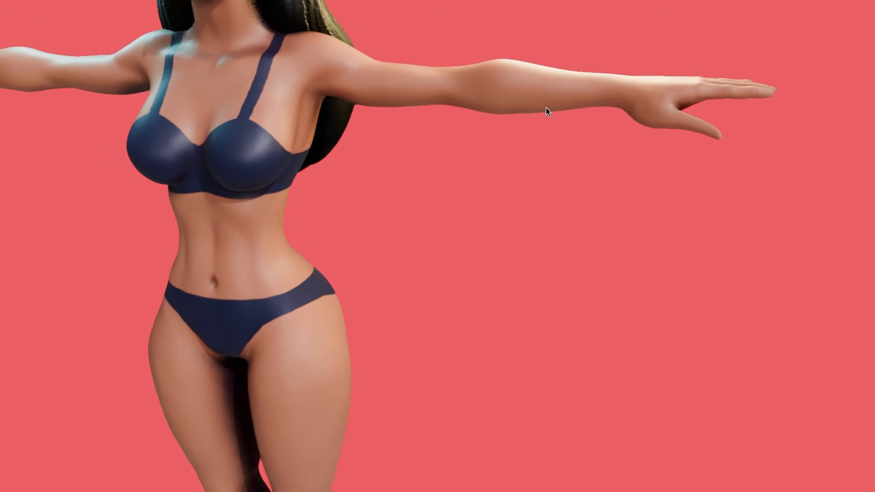
scroll(413, 407, "down", 2)
middle_click_drag(413, 406, 488, 129, "shift")
scroll(396, 343, "up", 1)
middle_click_drag(396, 341, 360, 324)
scroll(490, 380, "up", 2)
scroll(396, 172, "down", 3)
middle_click_drag(399, 154, 373, 329, "shift")
middle_click_drag(372, 329, 441, 243)
scroll(425, 306, "up", 1)
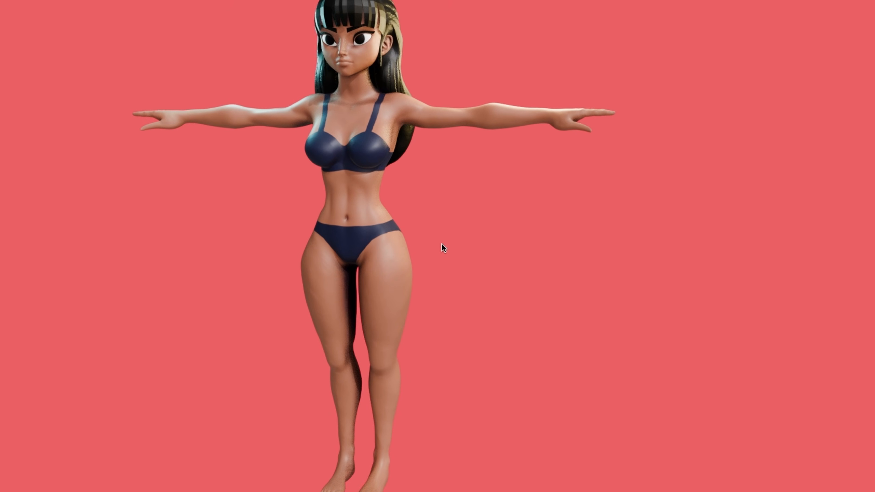